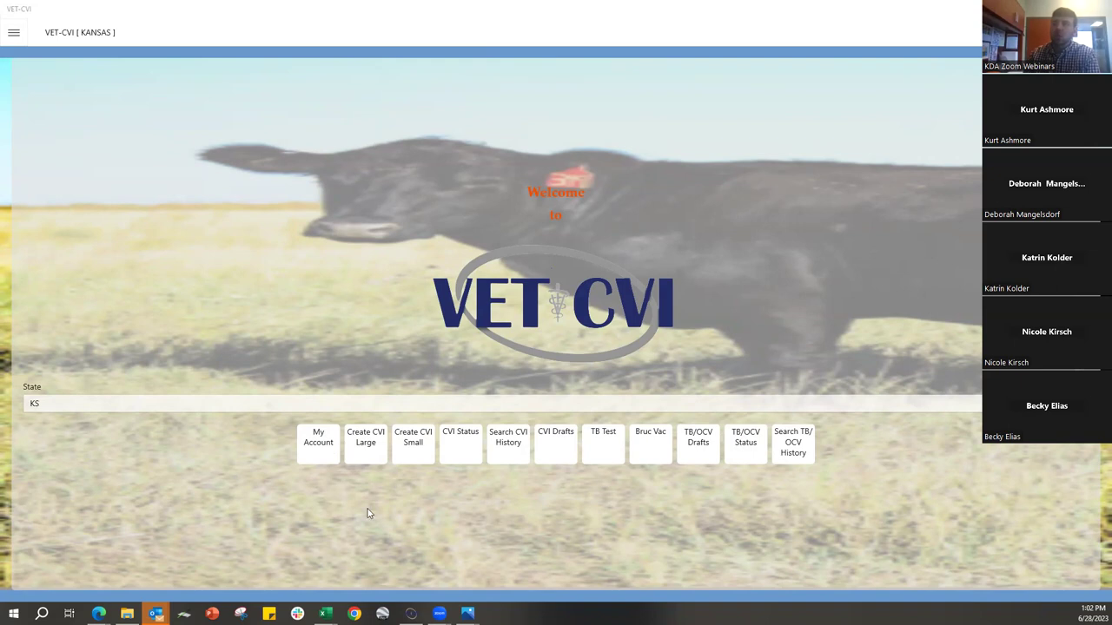
Open My Account, look over the form, and begin editing the USDA Level 2 license
click(310, 443)
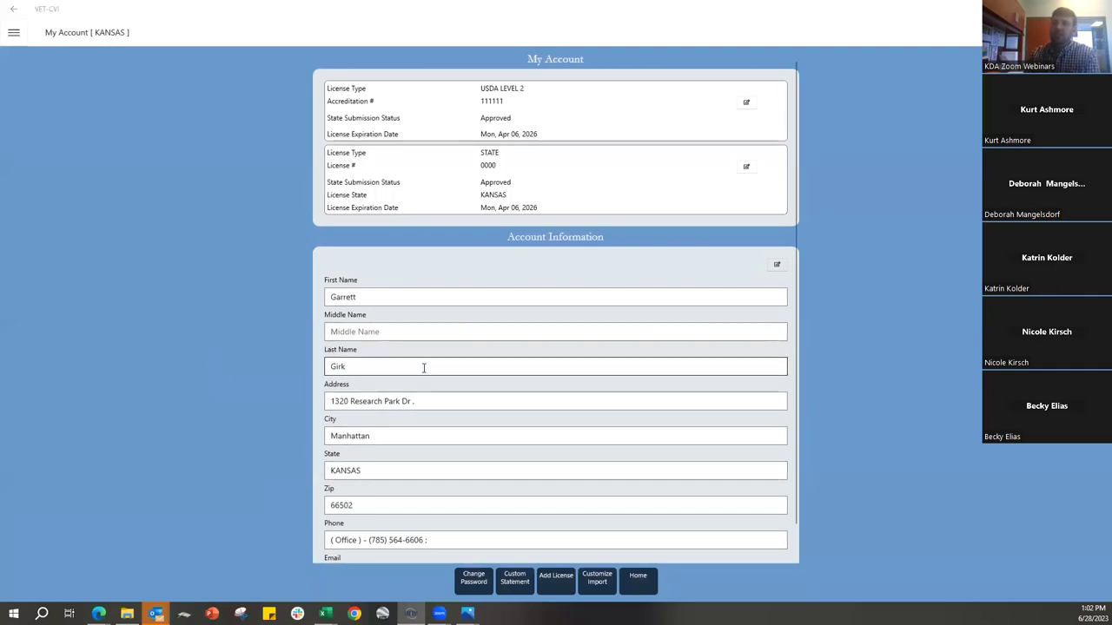
scroll(393, 301, down, 1)
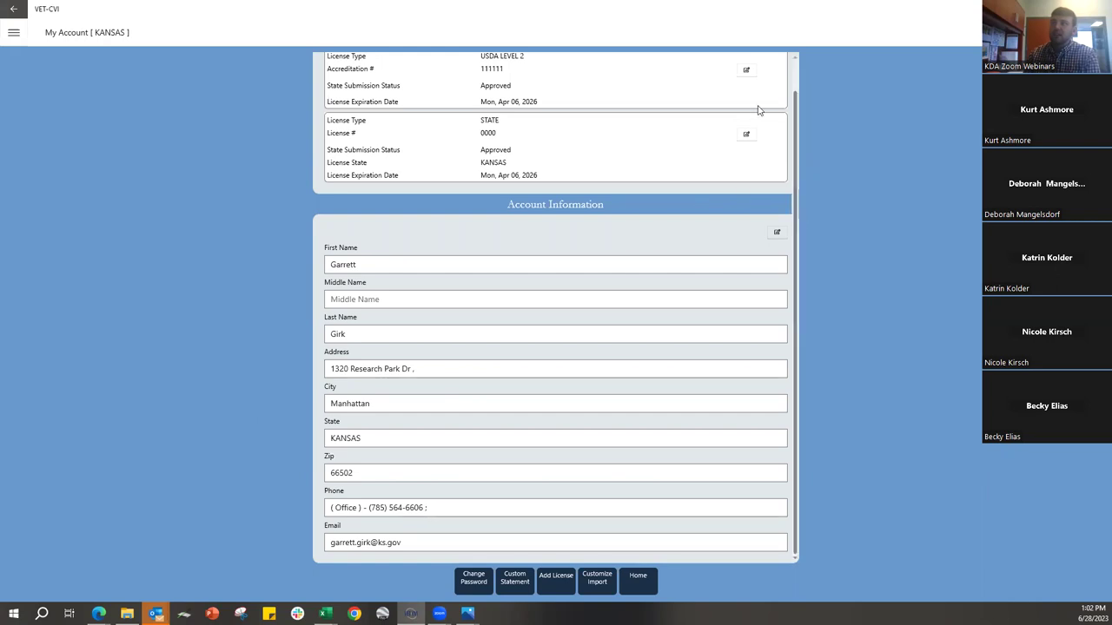
scroll(763, 173, up, 2)
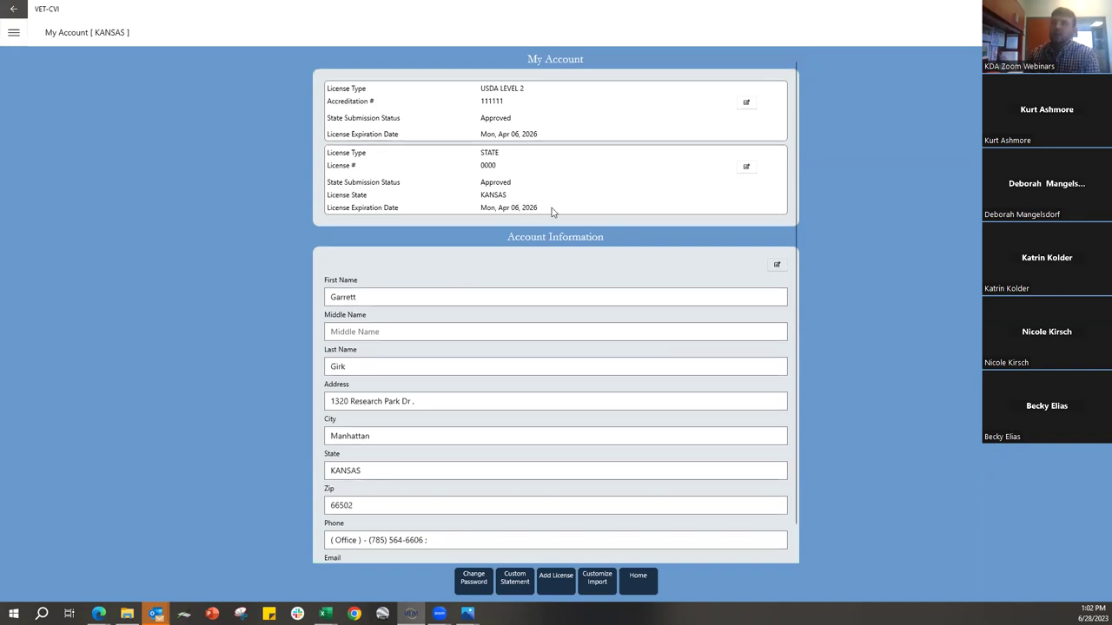
click(747, 103)
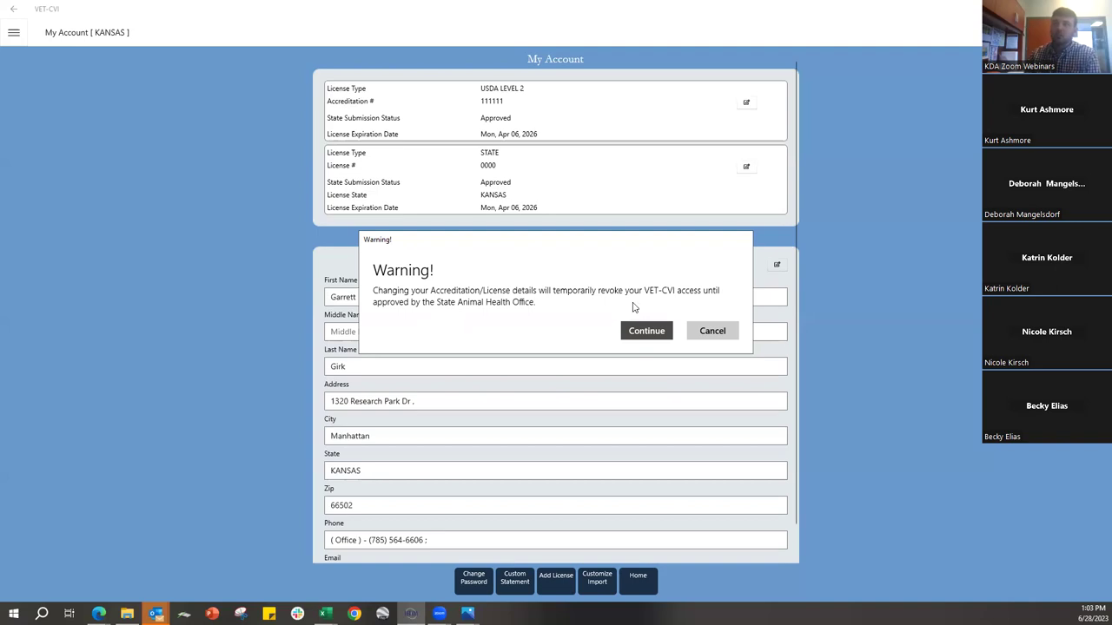
Continue past the warning, check the license expiration date unchanged, and return to My Account unsaved
click(642, 332)
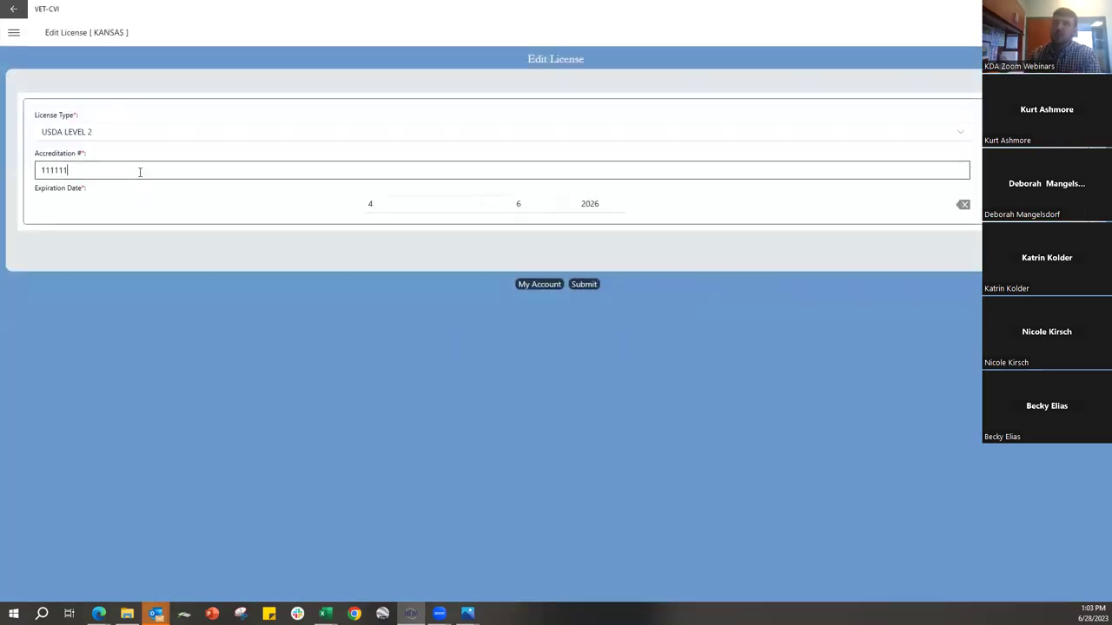
click(433, 221)
click(508, 378)
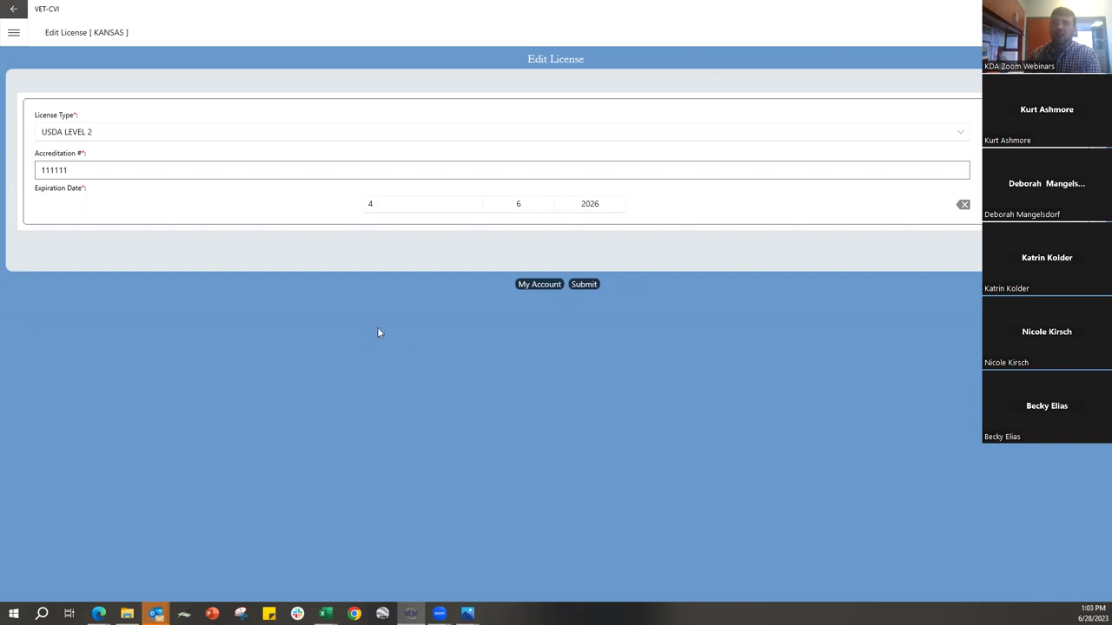
click(552, 285)
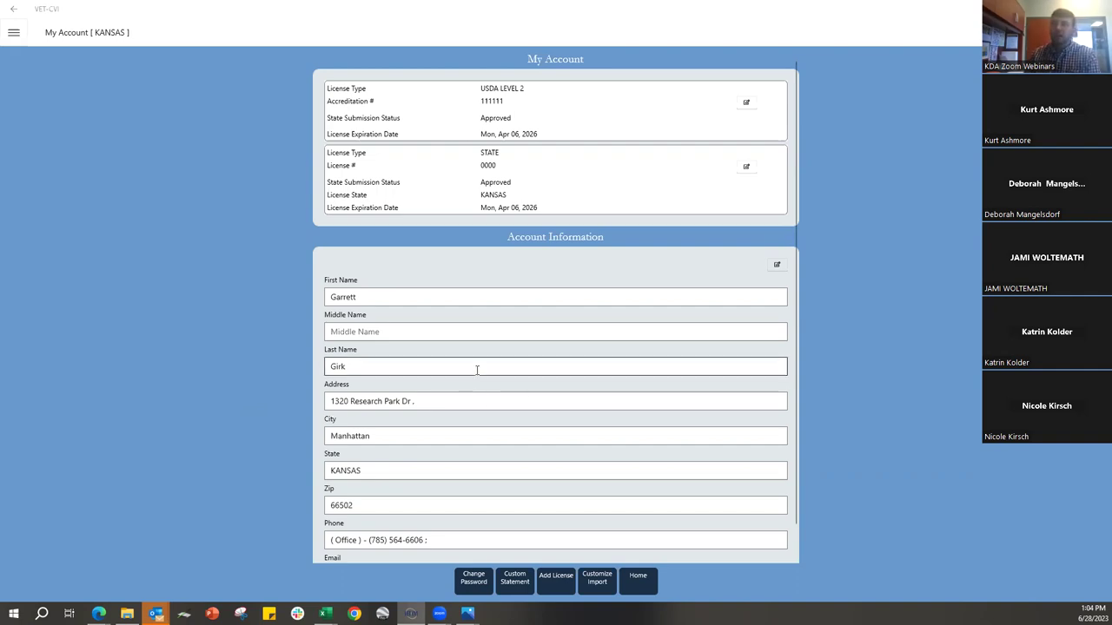
Add and save the custom disease statement 'add custom statement'
click(528, 578)
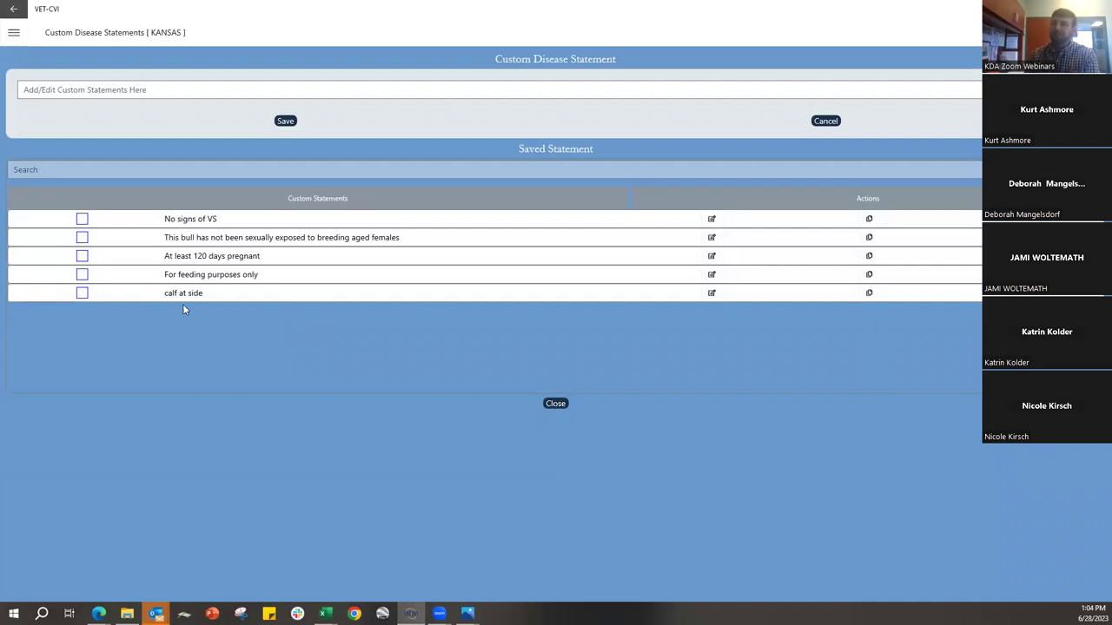
click(148, 92)
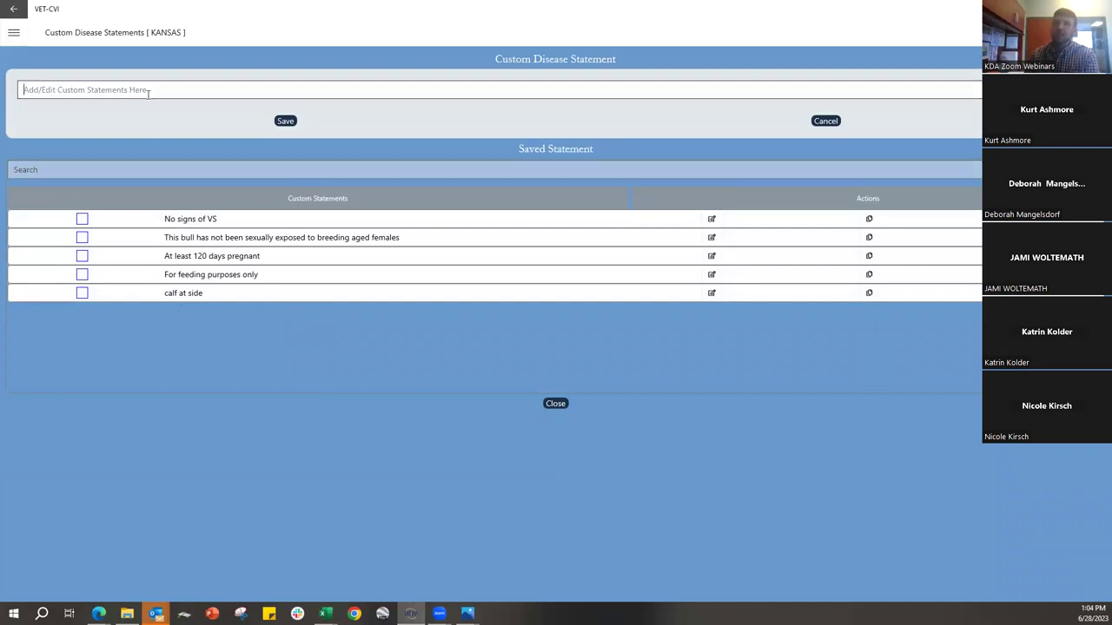
text(add custom )
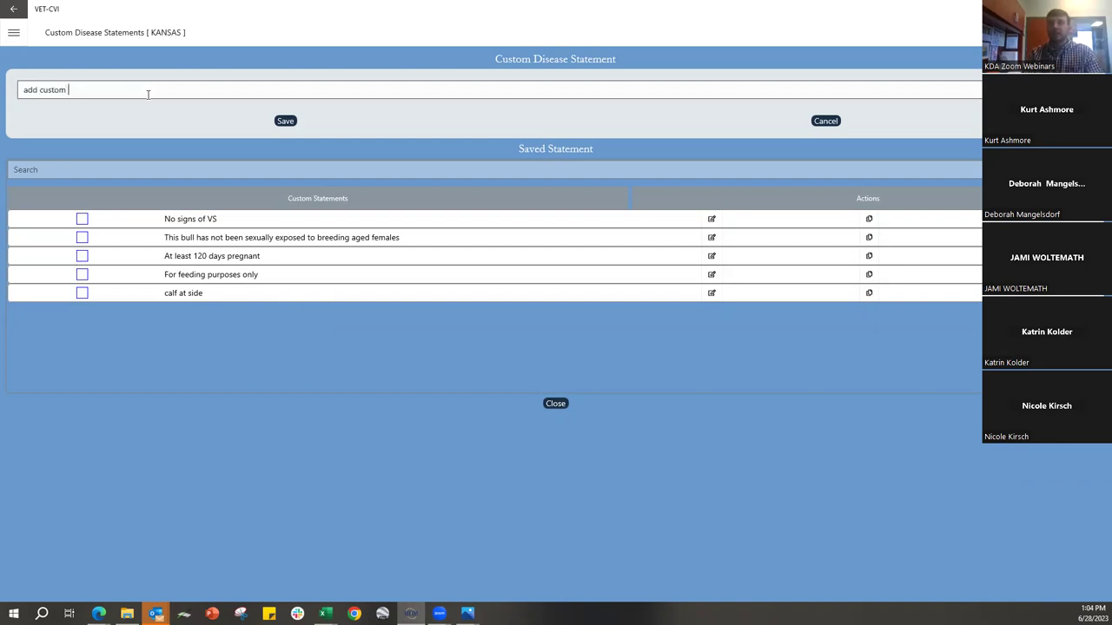
text(stat)
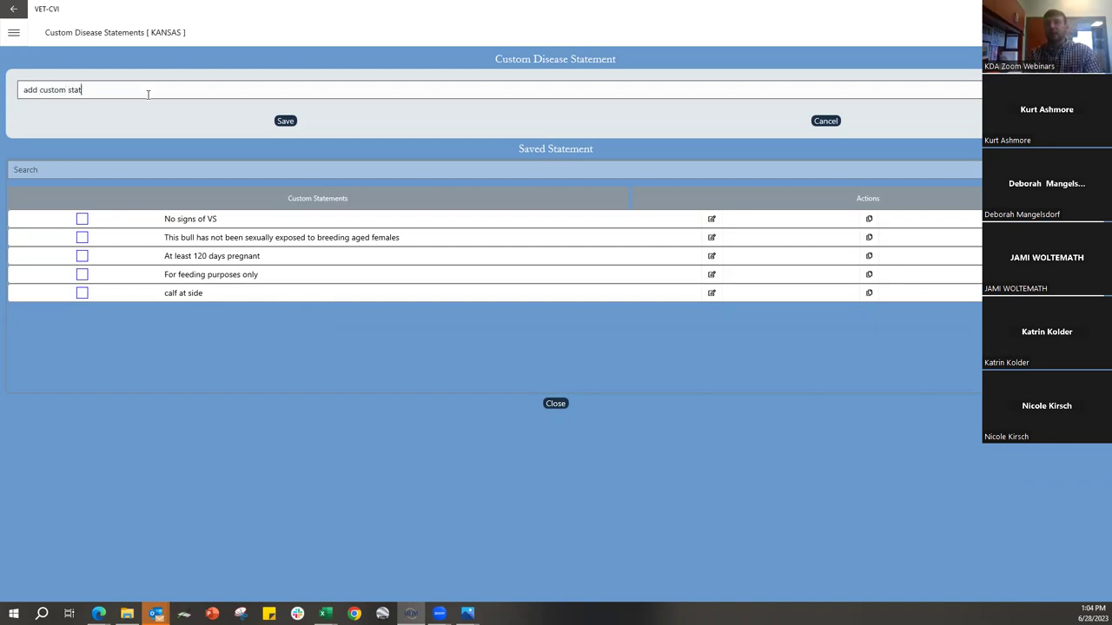
text(ement)
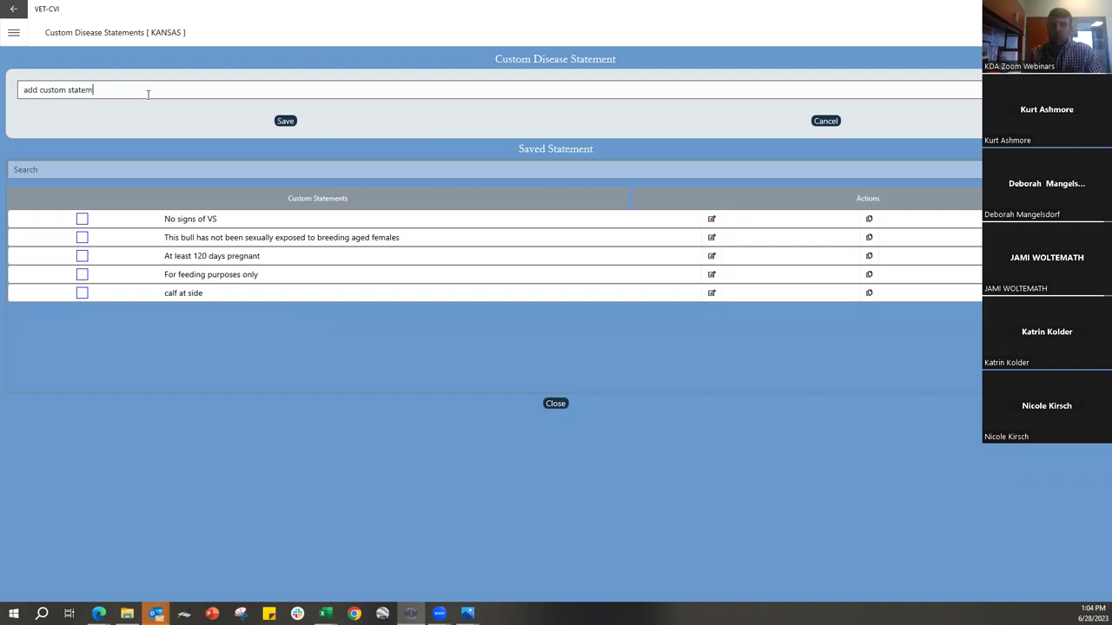
click(290, 124)
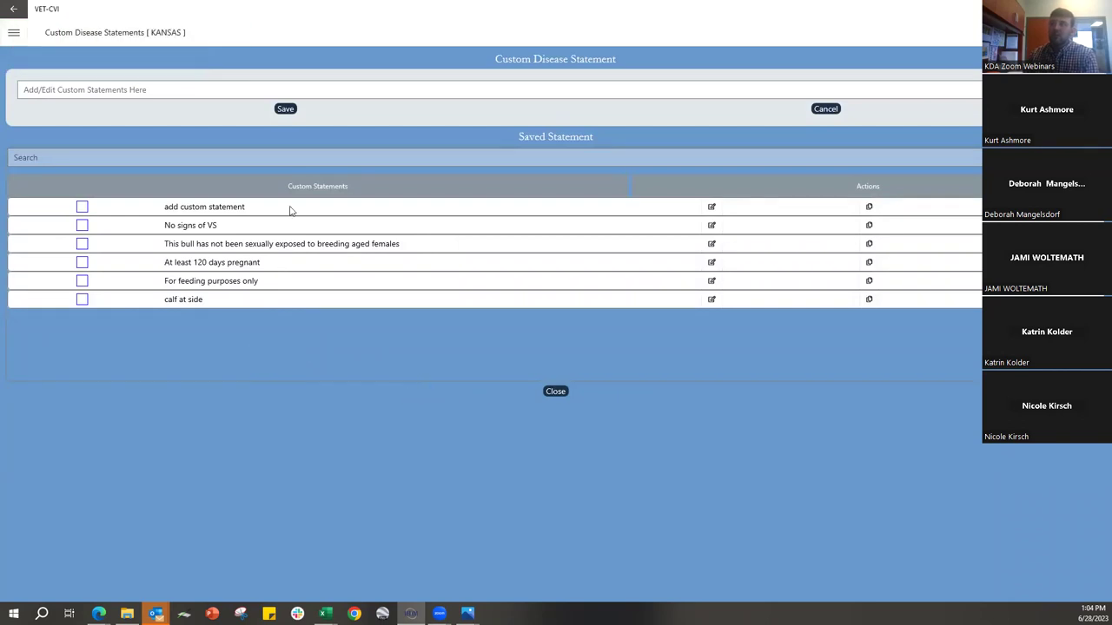
Search the saved statements for 'no', then close the statements list
click(218, 160)
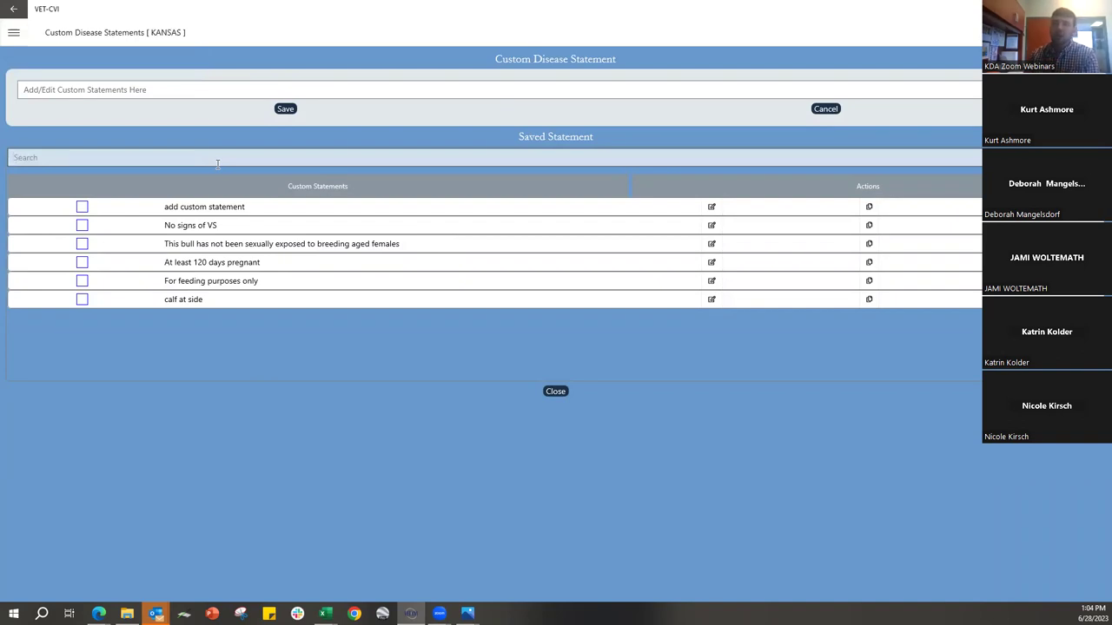
text(no)
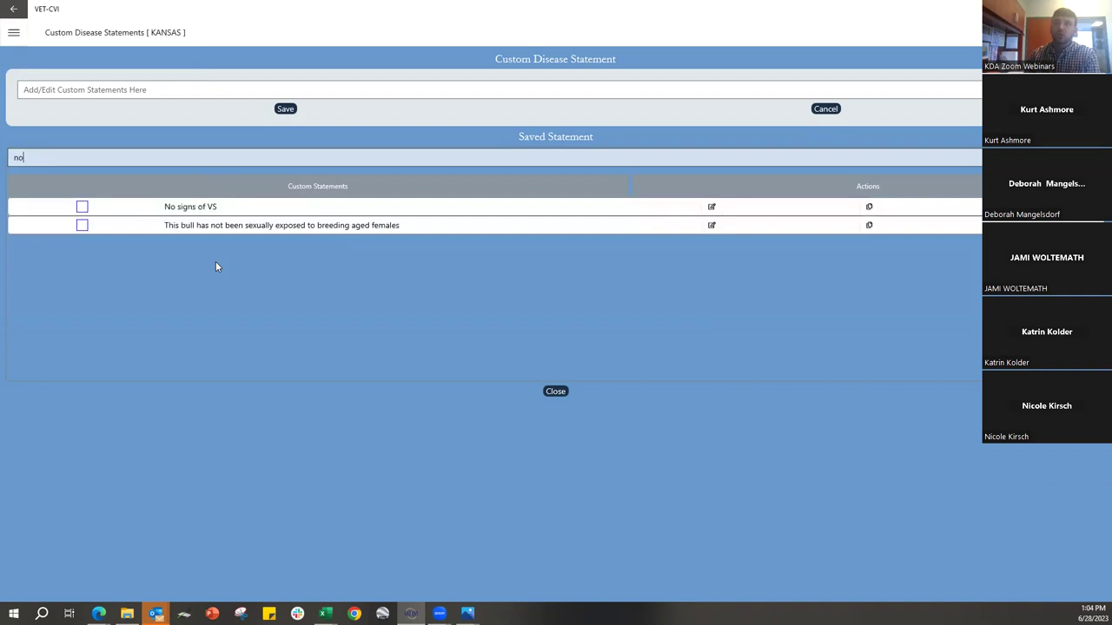
click(567, 397)
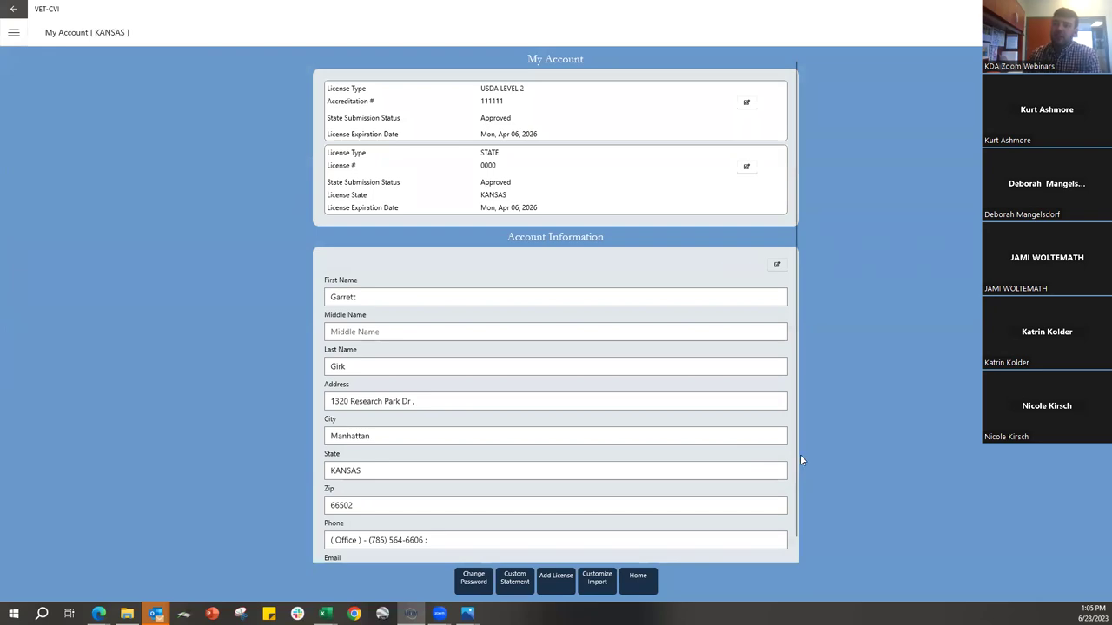
click(556, 577)
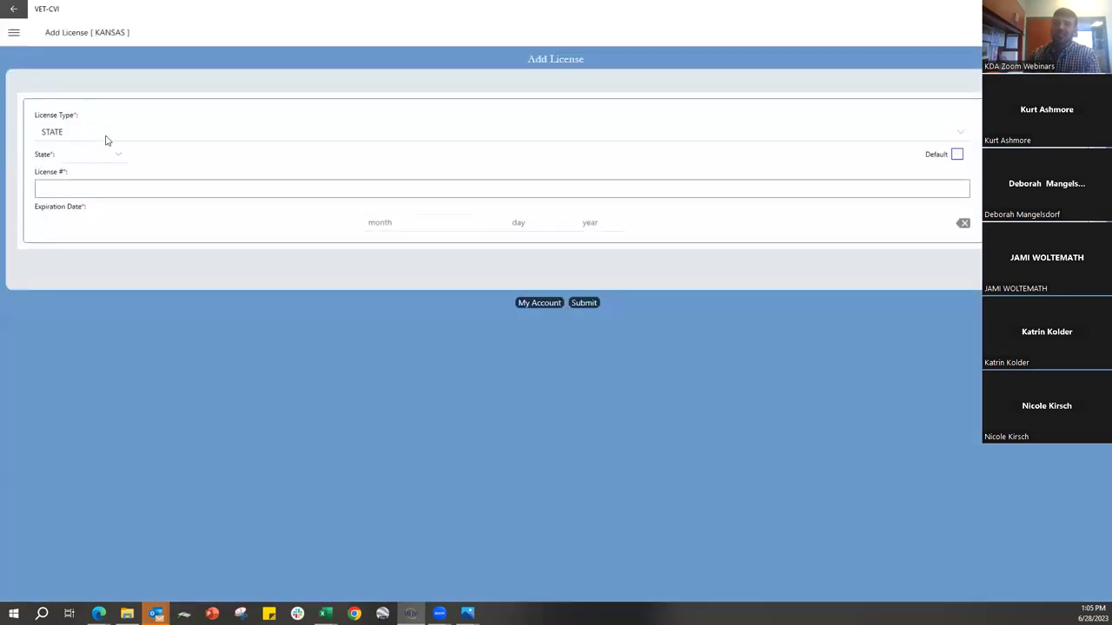
click(105, 139)
click(131, 246)
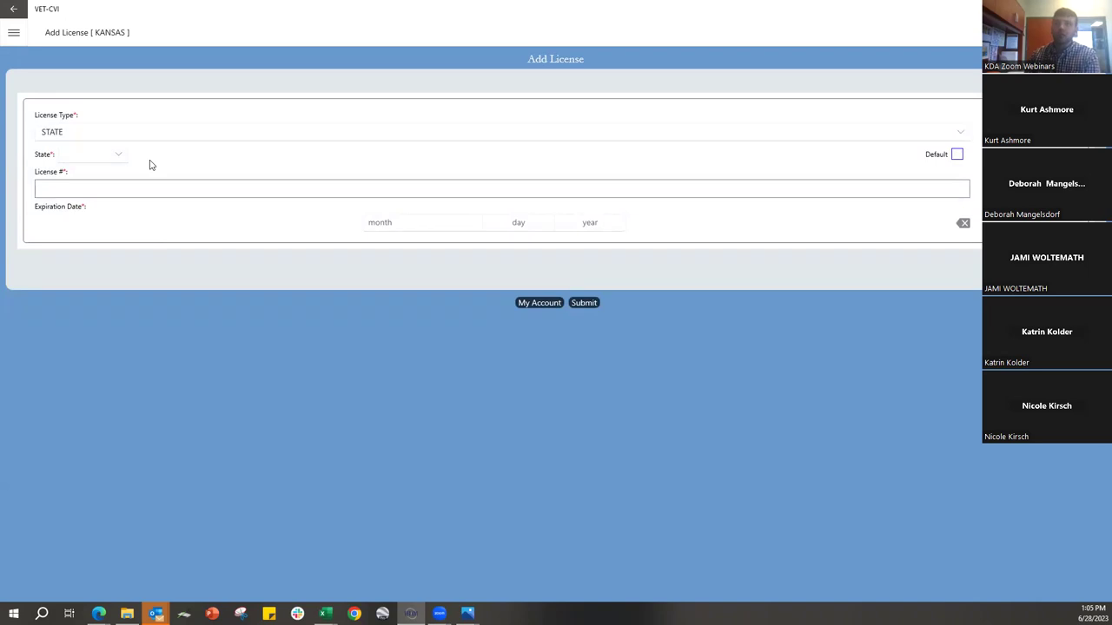
click(119, 158)
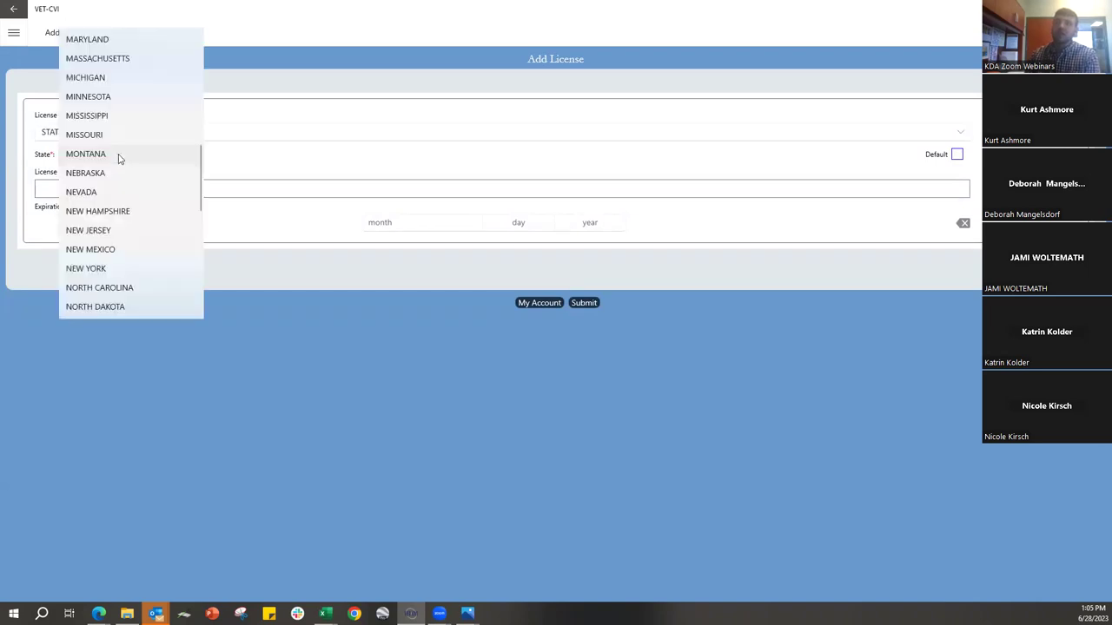
click(387, 163)
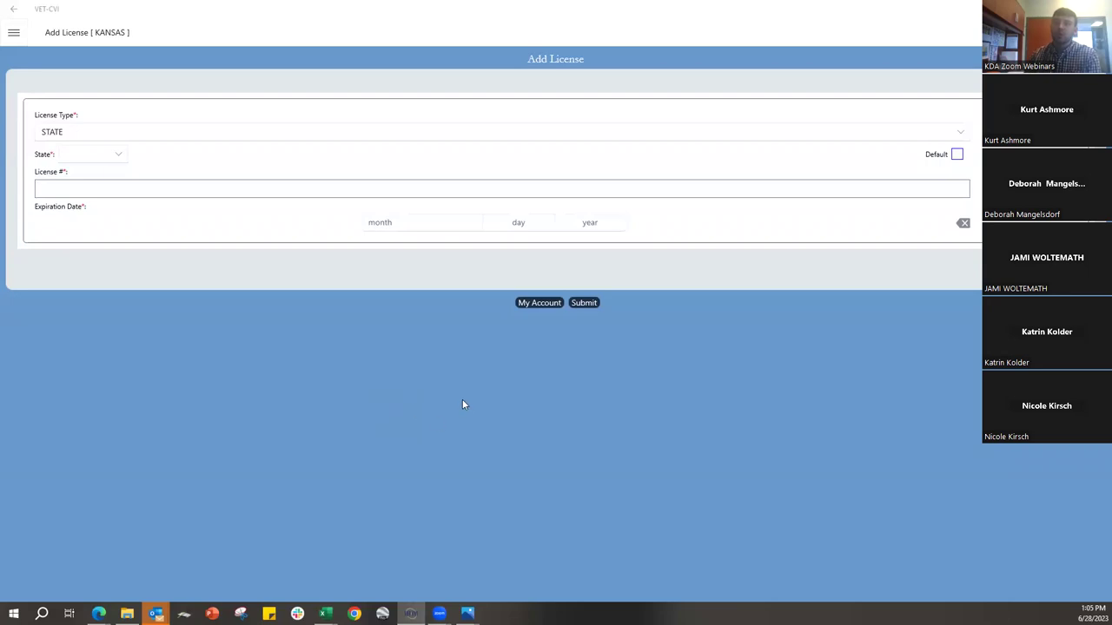
click(532, 304)
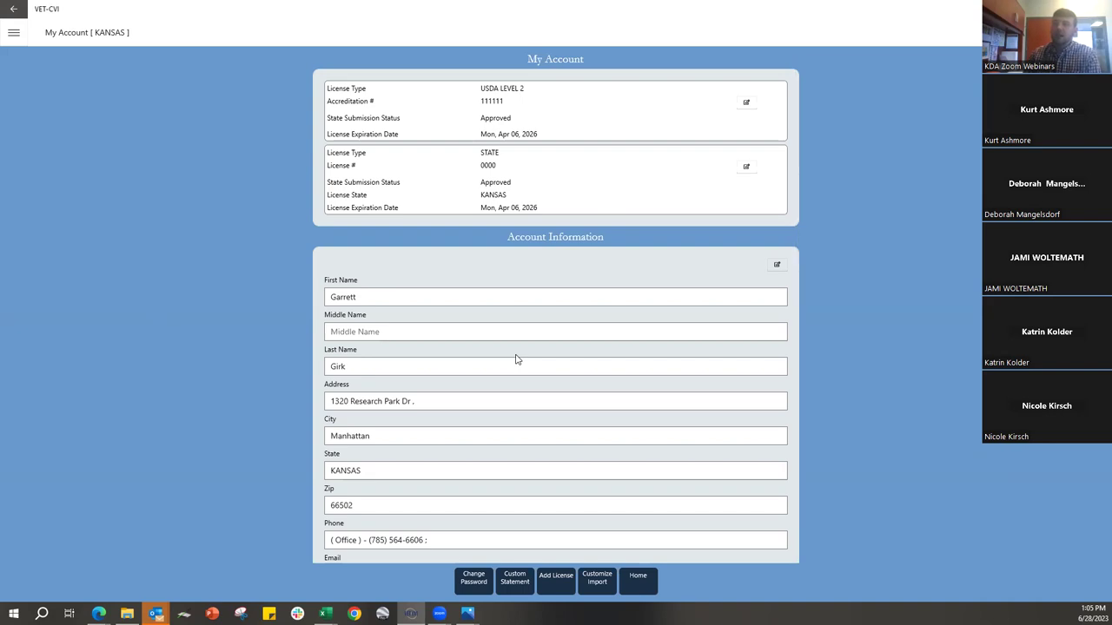
Open Customize Import and compare its field order with the Excel upload template columns
click(598, 579)
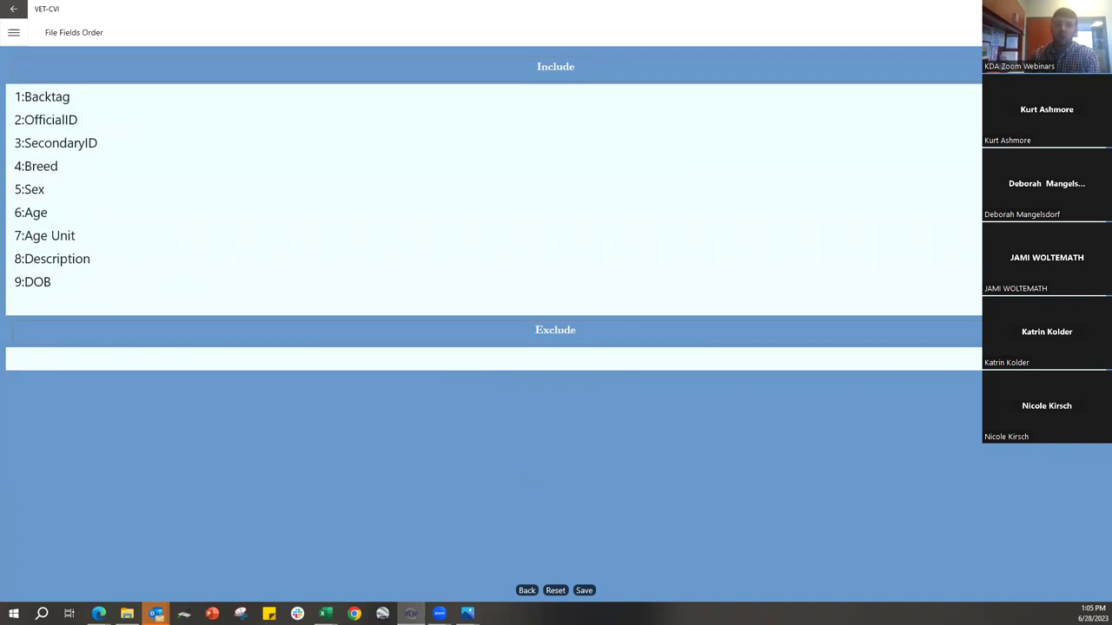
click(326, 613)
click(229, 463)
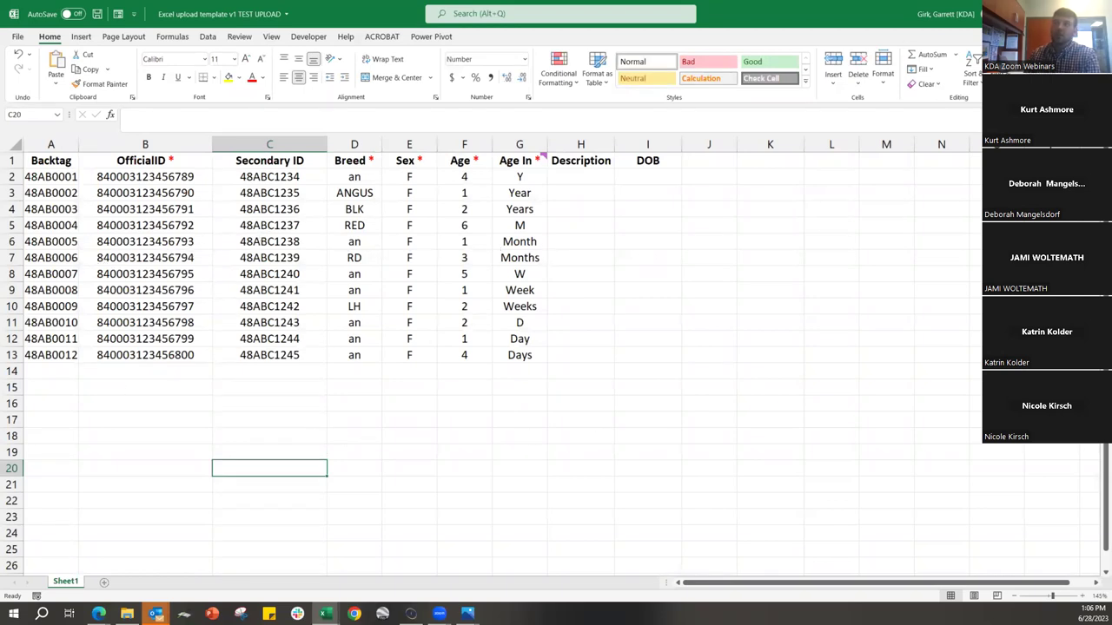
key(alt+Tab)
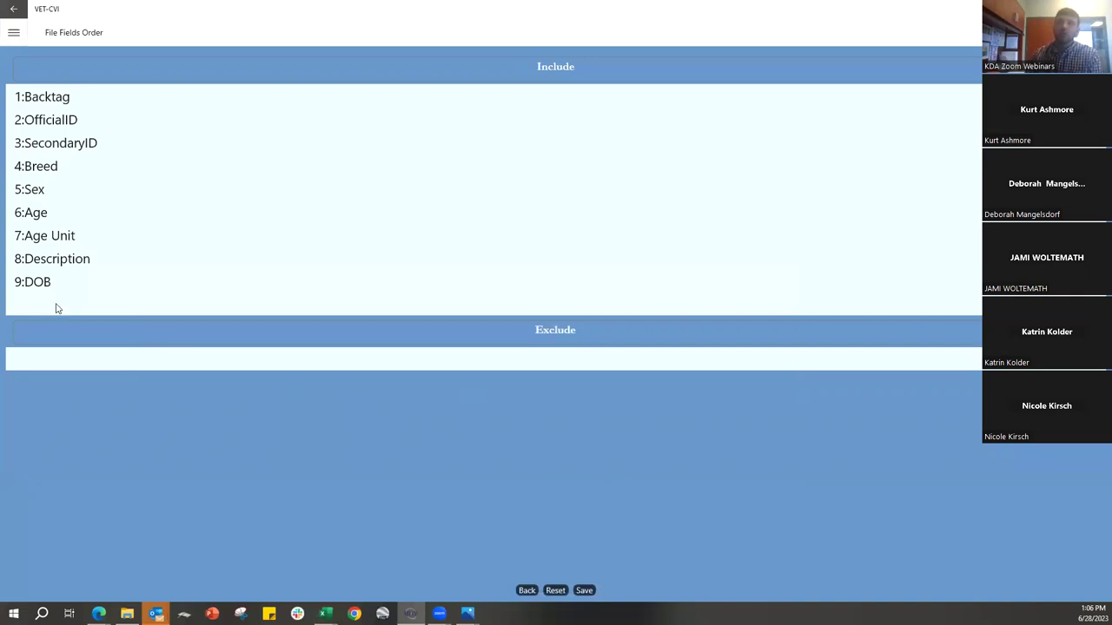
Reset the import fields to the default order with Description eighth, save, and go back
drag(61, 265, 49, 335)
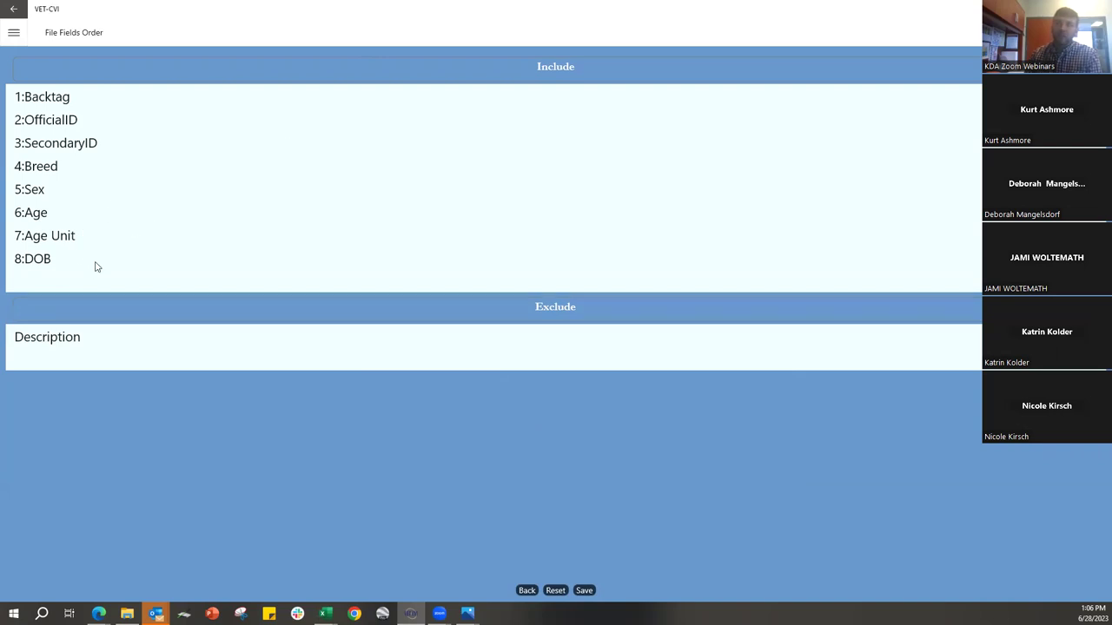
drag(45, 235, 95, 302)
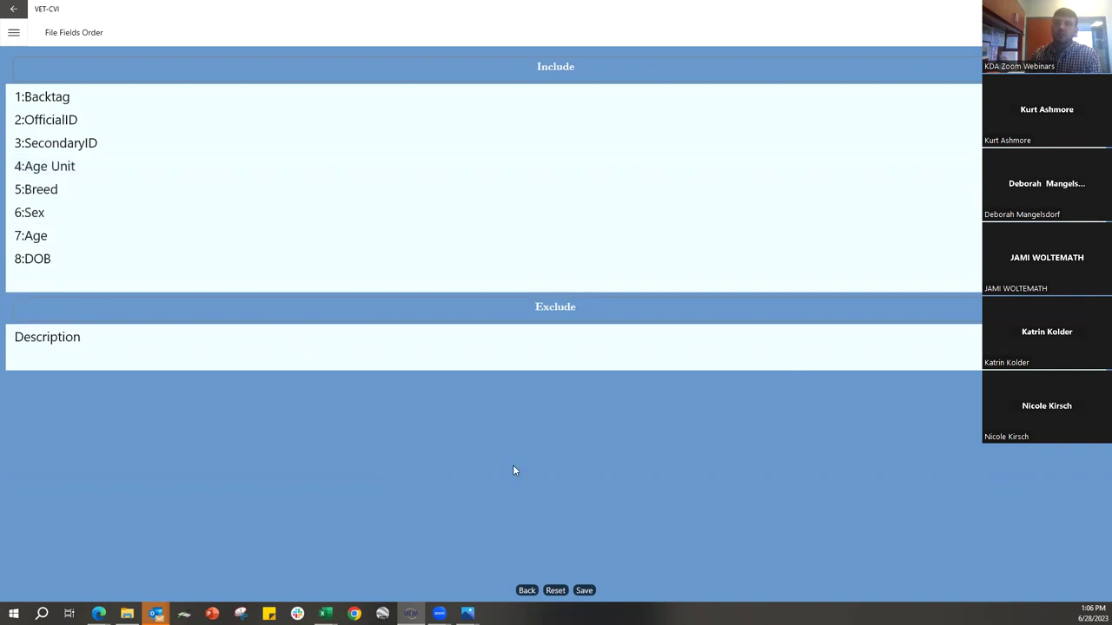
click(555, 591)
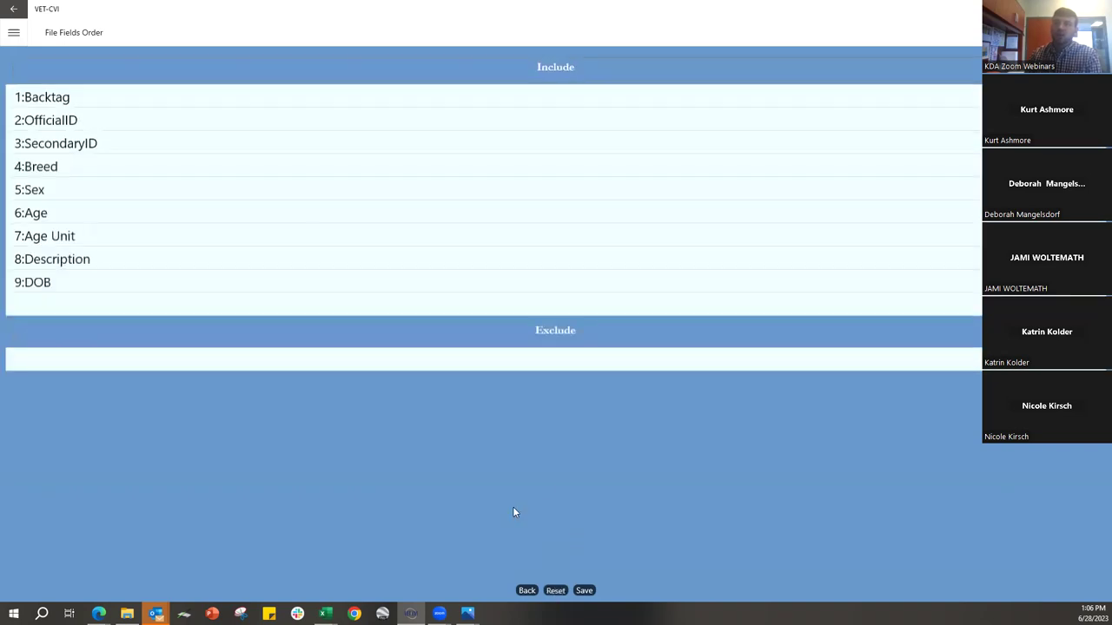
click(585, 590)
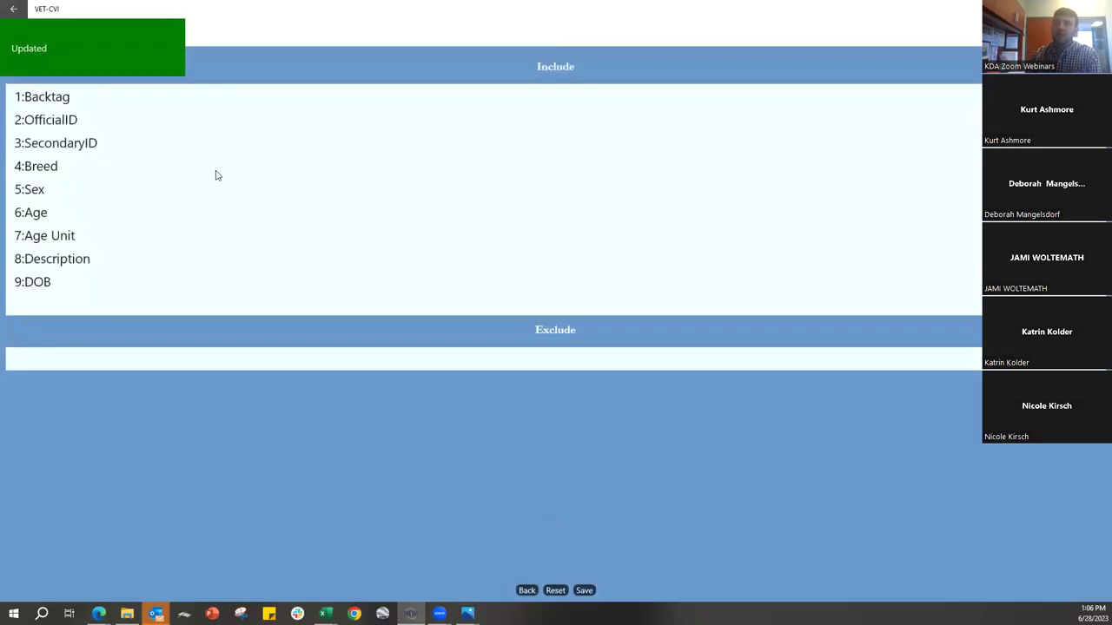
click(15, 10)
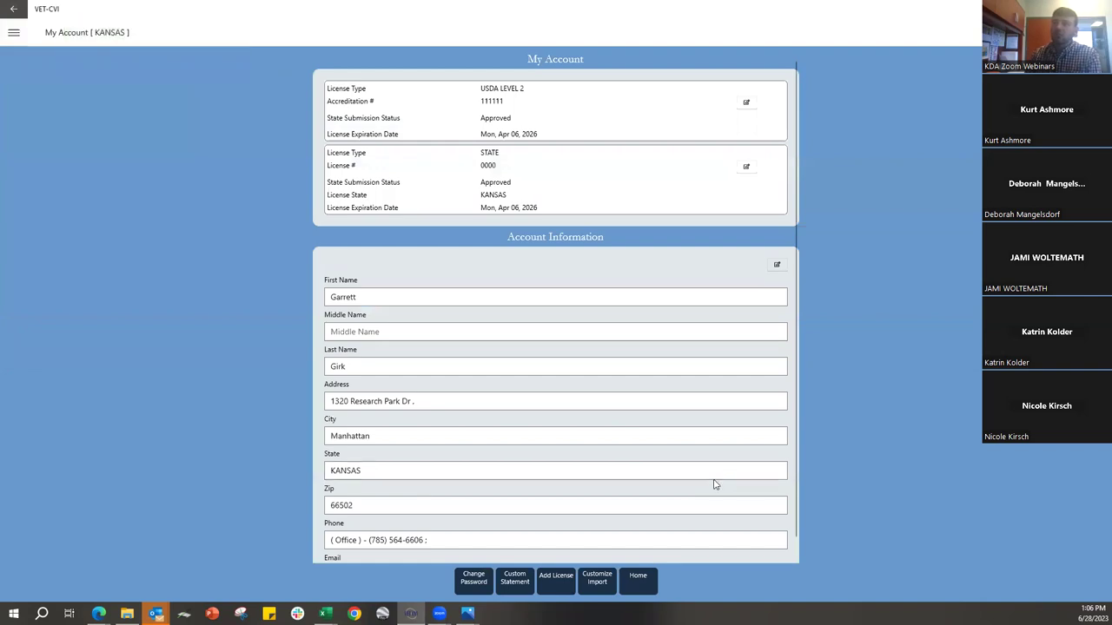
Go to the home page and start a new Large Animal CVI
click(646, 587)
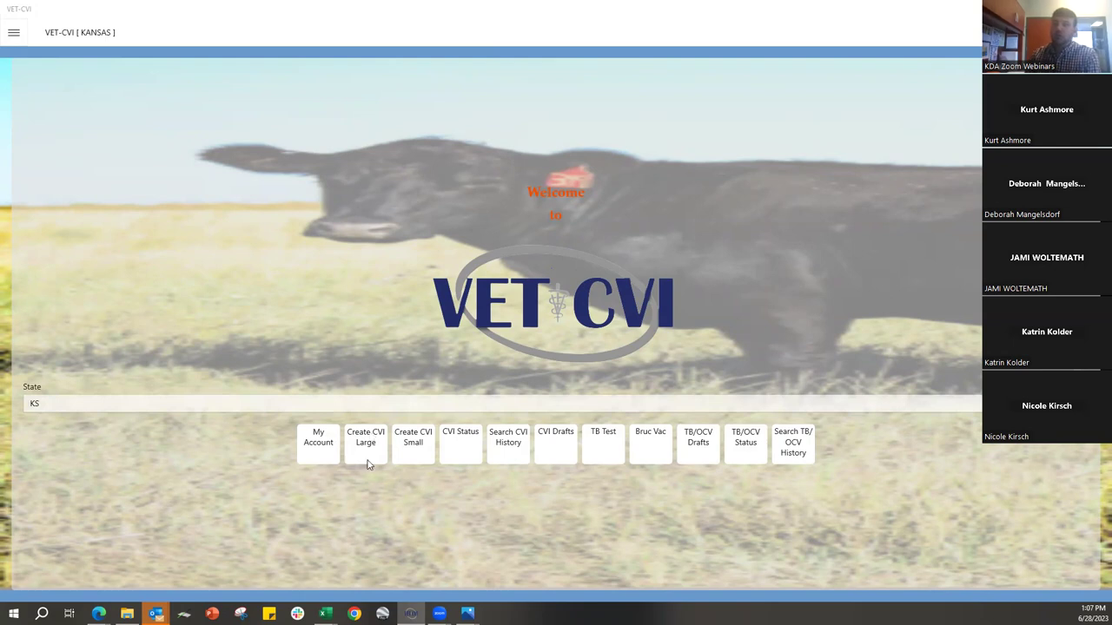
click(363, 445)
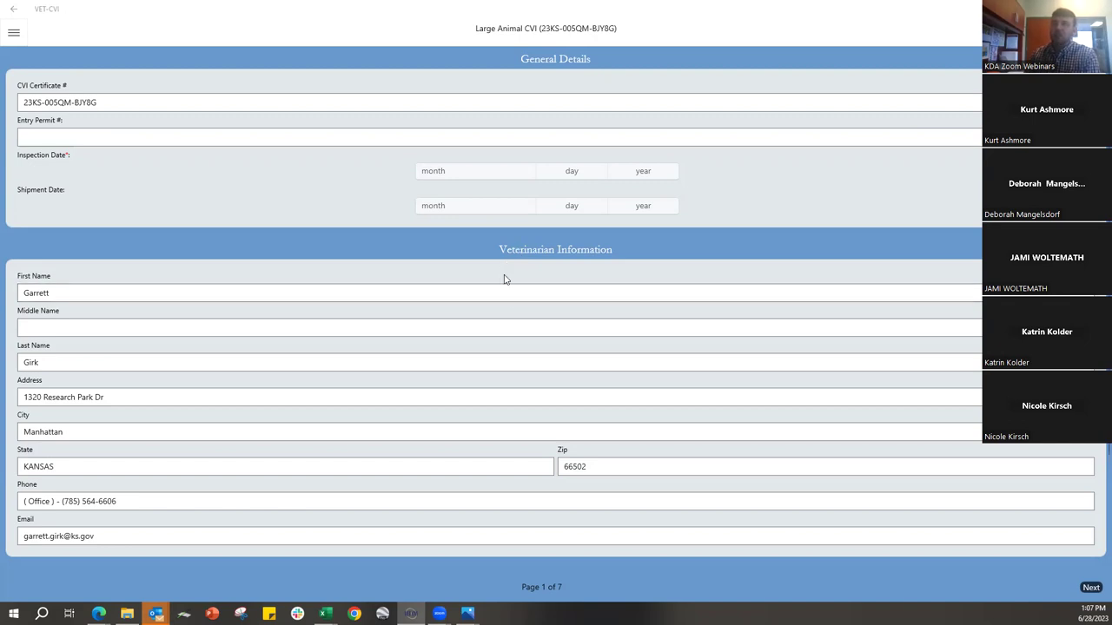
Set both Inspection Date and Shipment Date to 6/28/2023, then advance to page 2
scroll(506, 278, down, 1)
scroll(135, 202, down, 1)
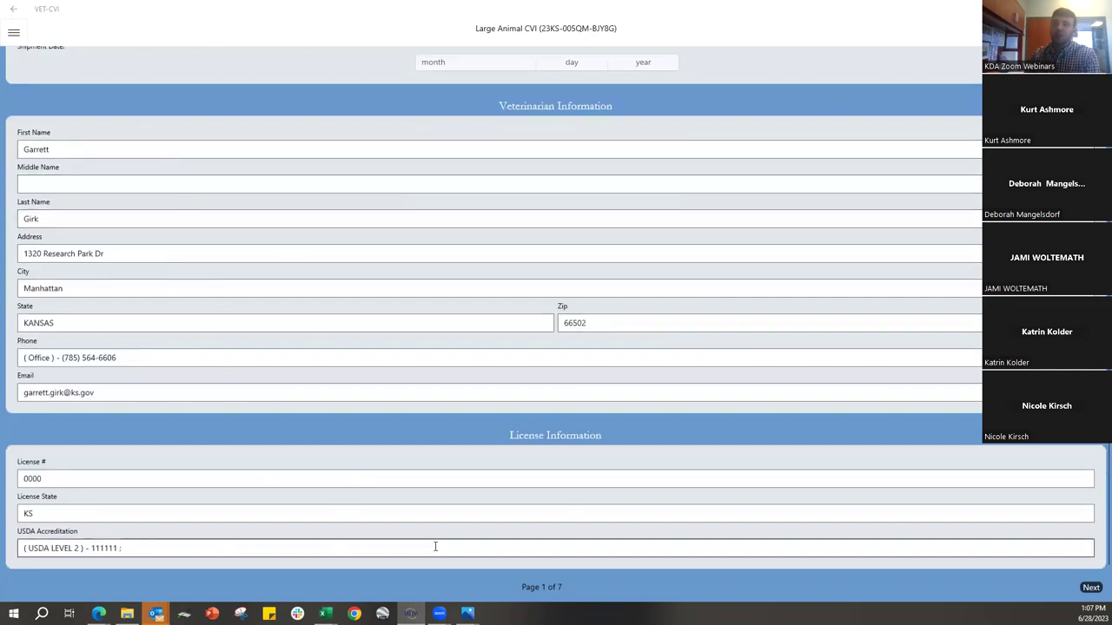
scroll(498, 429, up, 2)
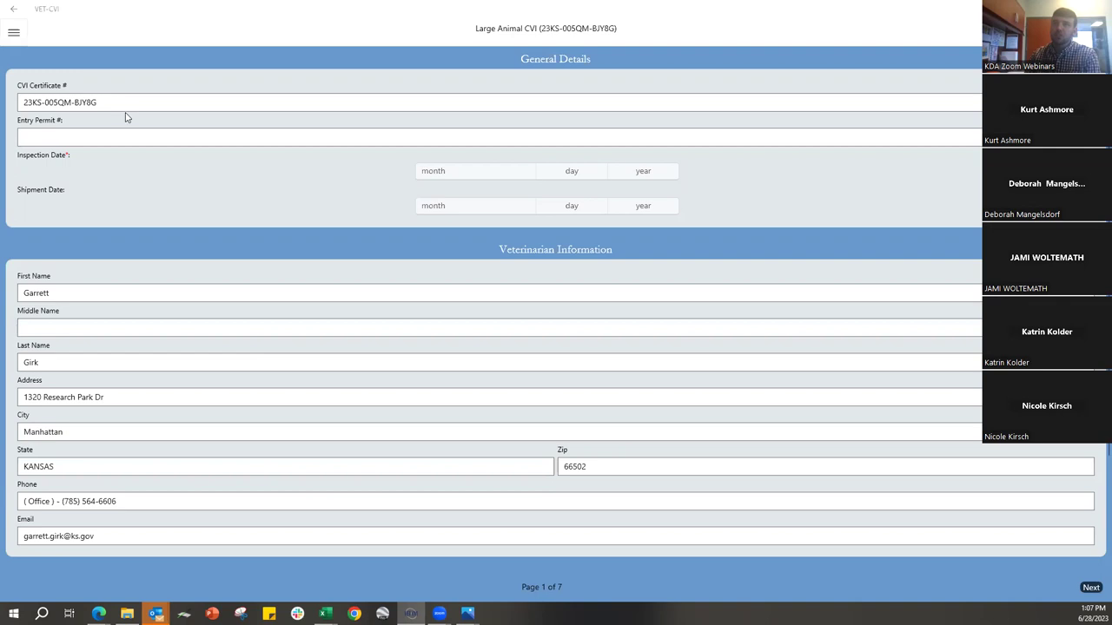
drag(116, 103, 21, 105)
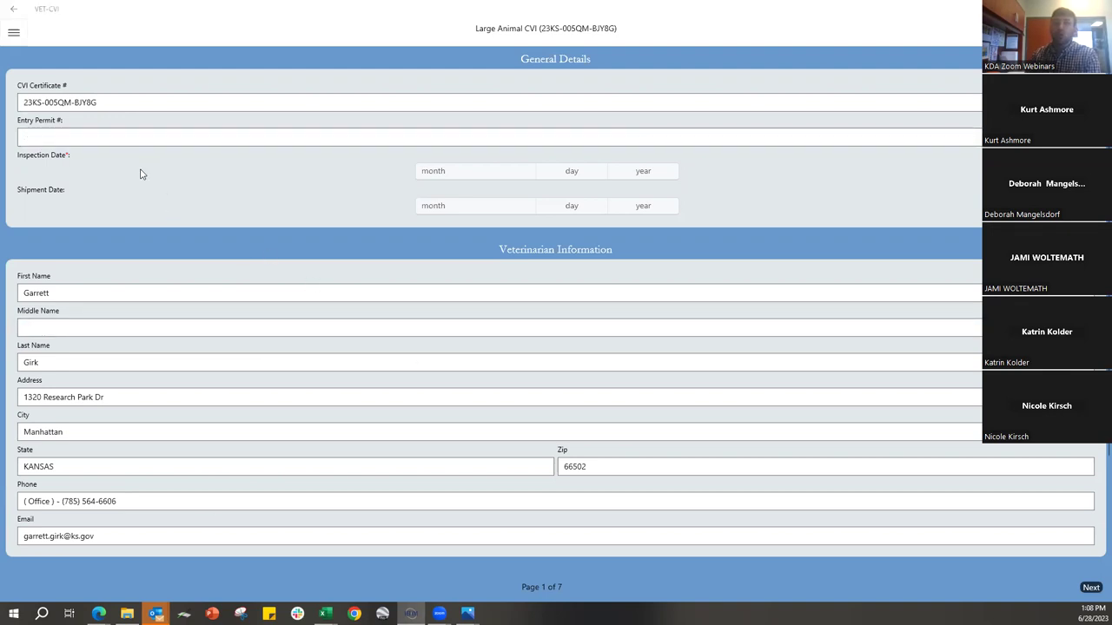
click(458, 178)
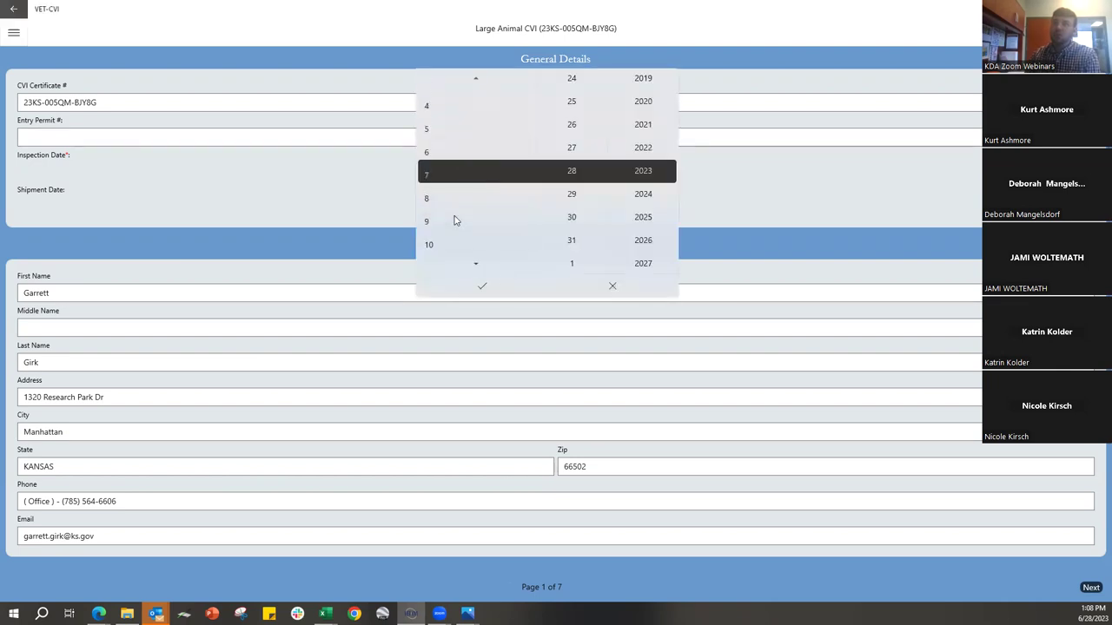
click(626, 292)
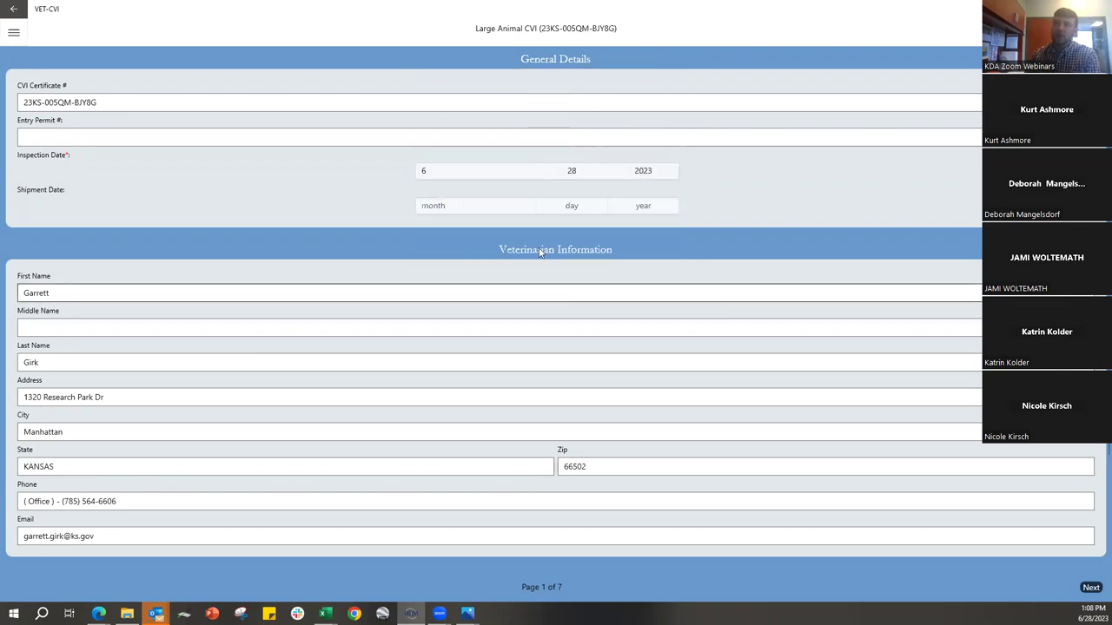
click(486, 206)
click(475, 325)
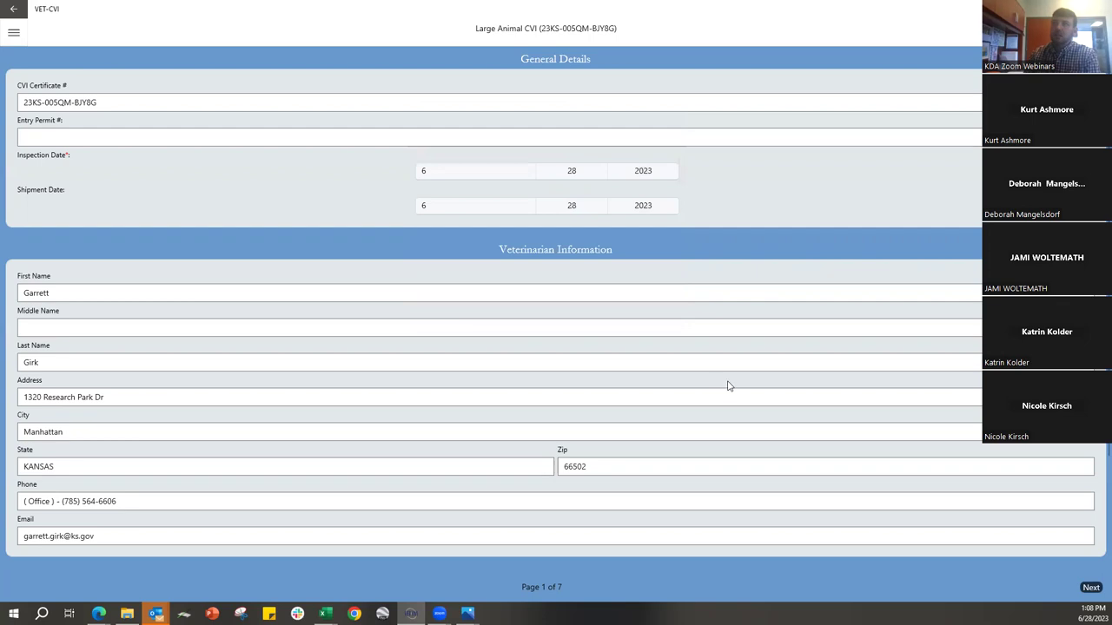
scroll(728, 384, down, 3)
scroll(728, 385, up, 3)
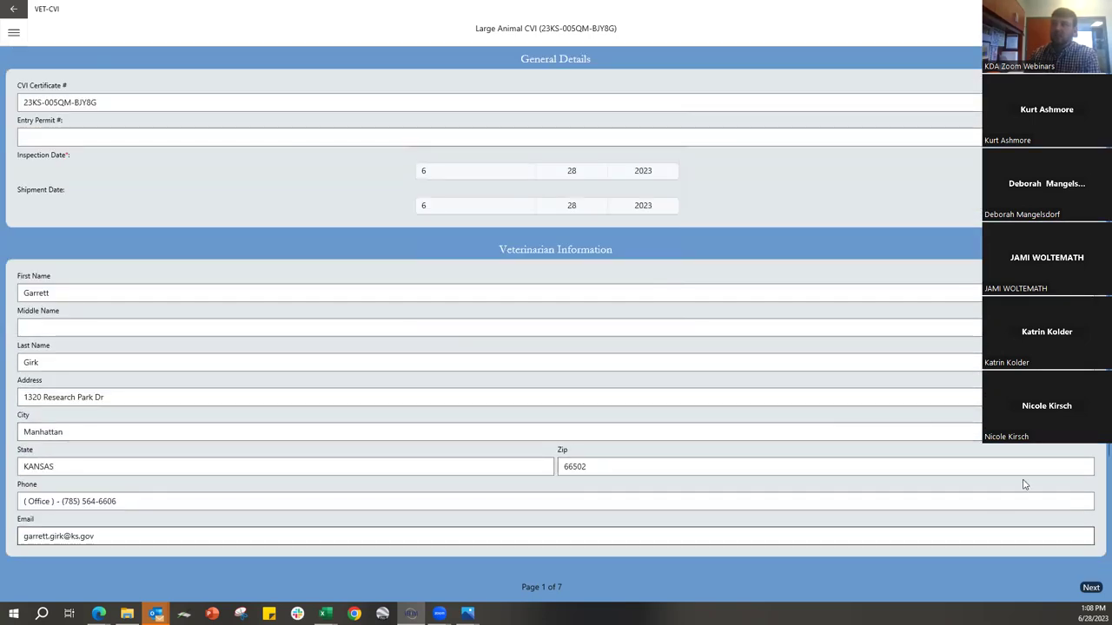
click(1091, 588)
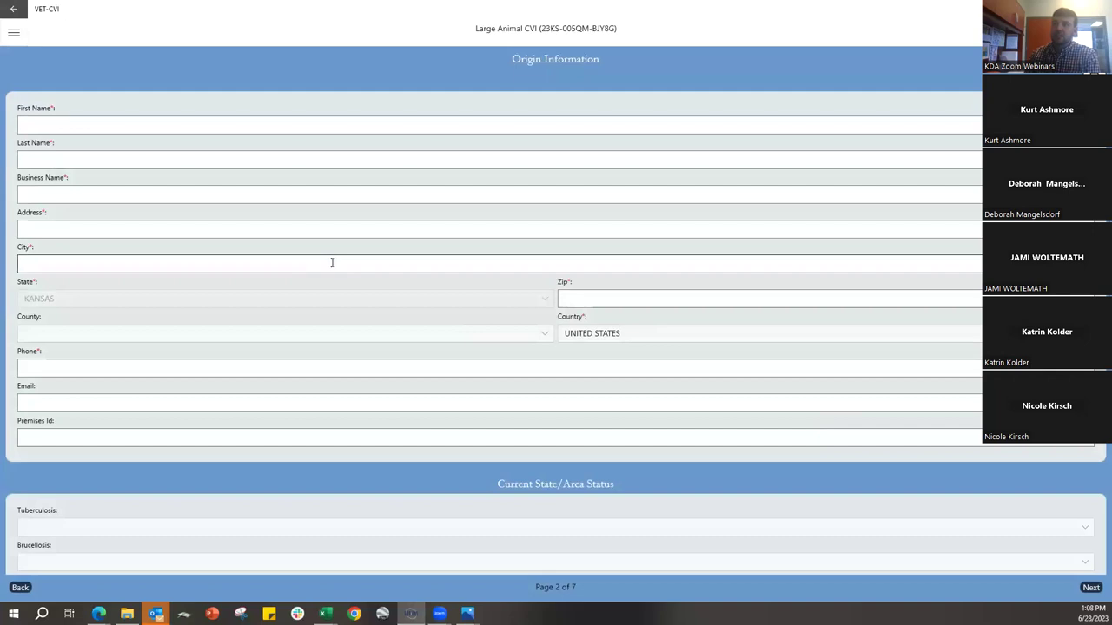
Enter the origin owner's first and last name, with business name 'na'
scroll(331, 265, down, 3)
scroll(330, 261, up, 3)
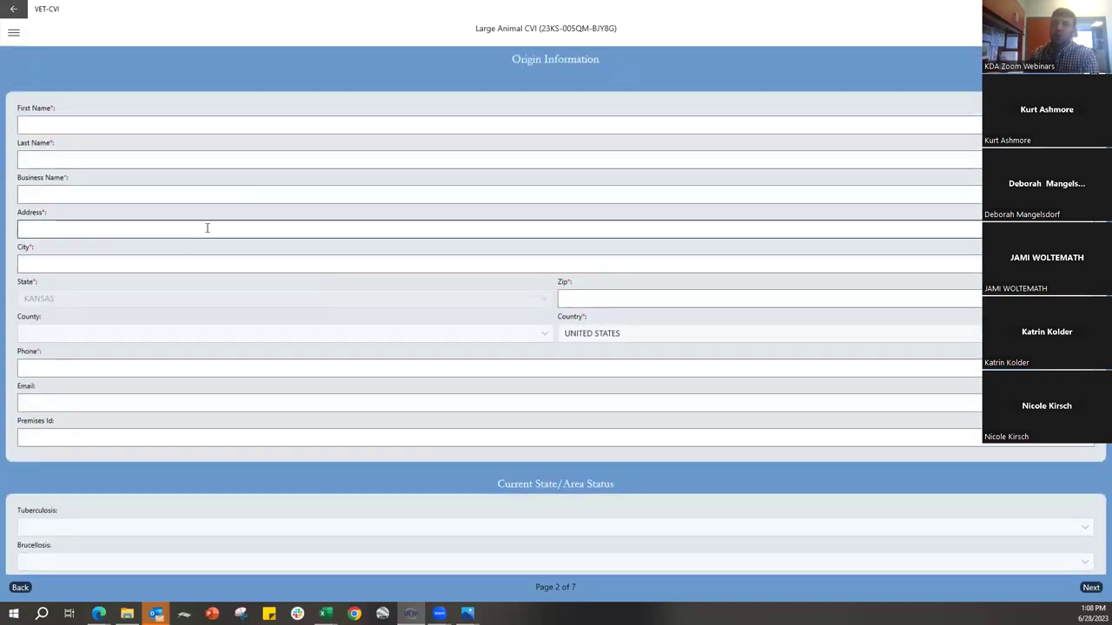
click(136, 128)
text(John)
key(Tab)
text(Doe)
key(Tab)
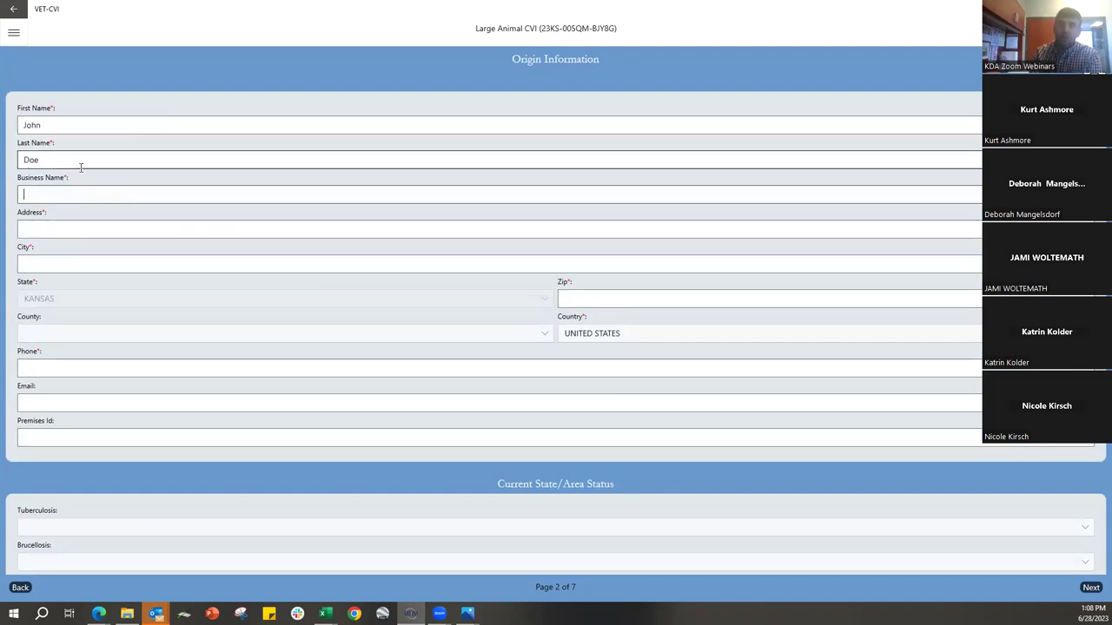
text(na)
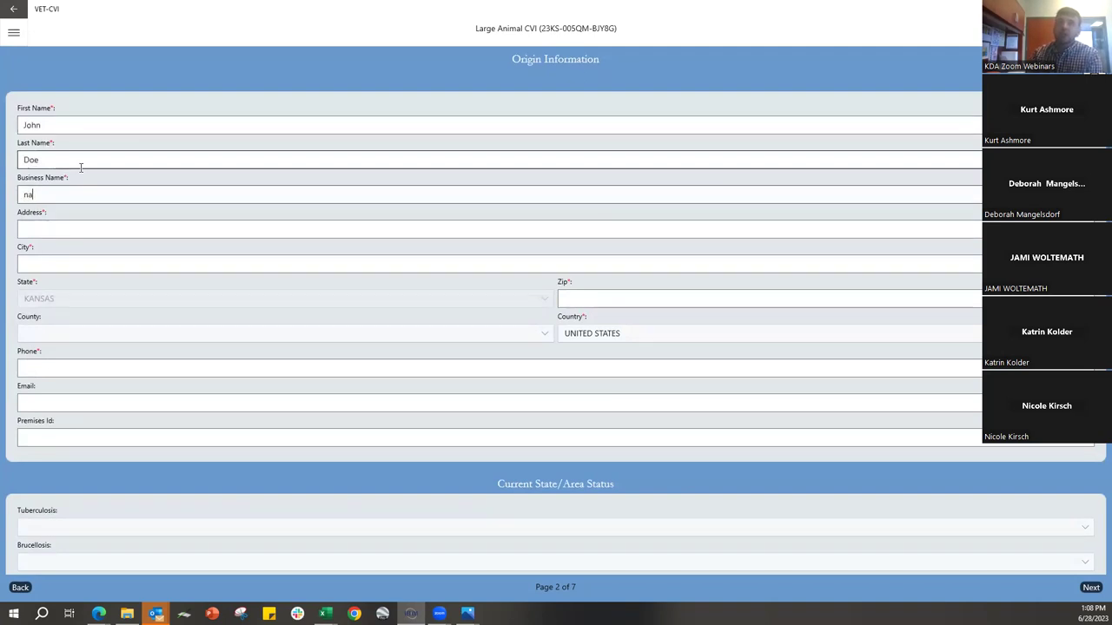
Fill in the origin owner's street address, city, zip code and phone number
click(63, 226)
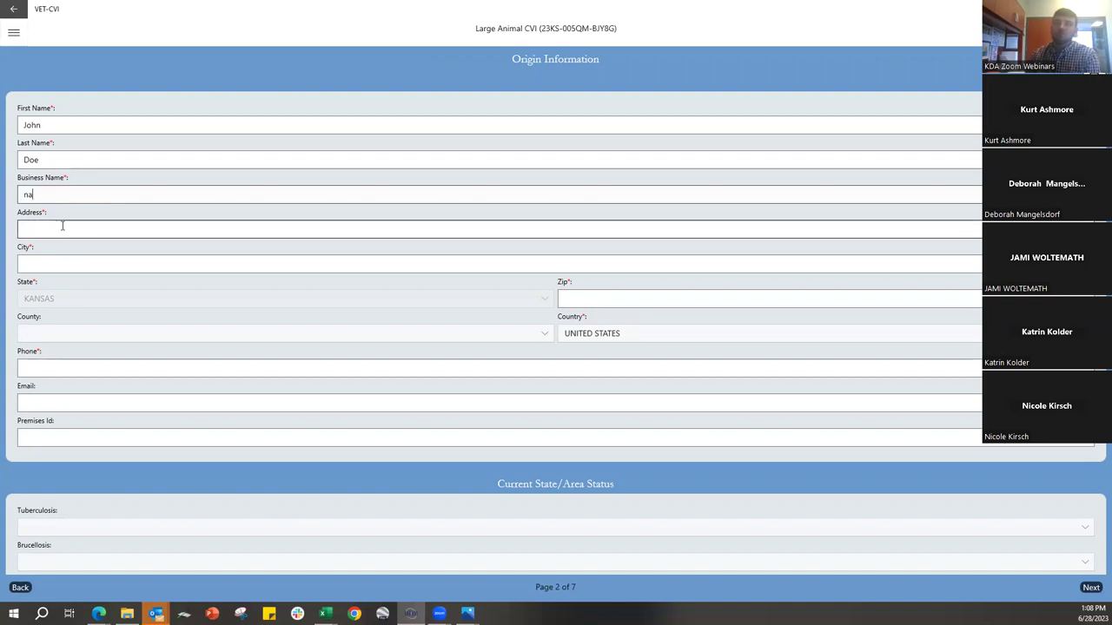
text(1)
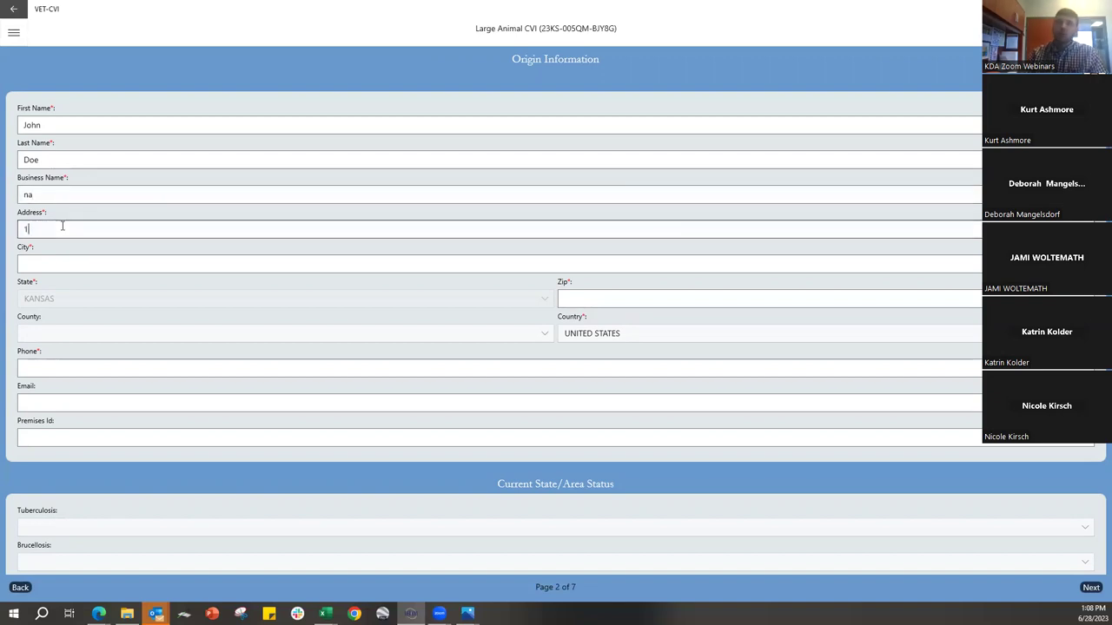
text(23 M)
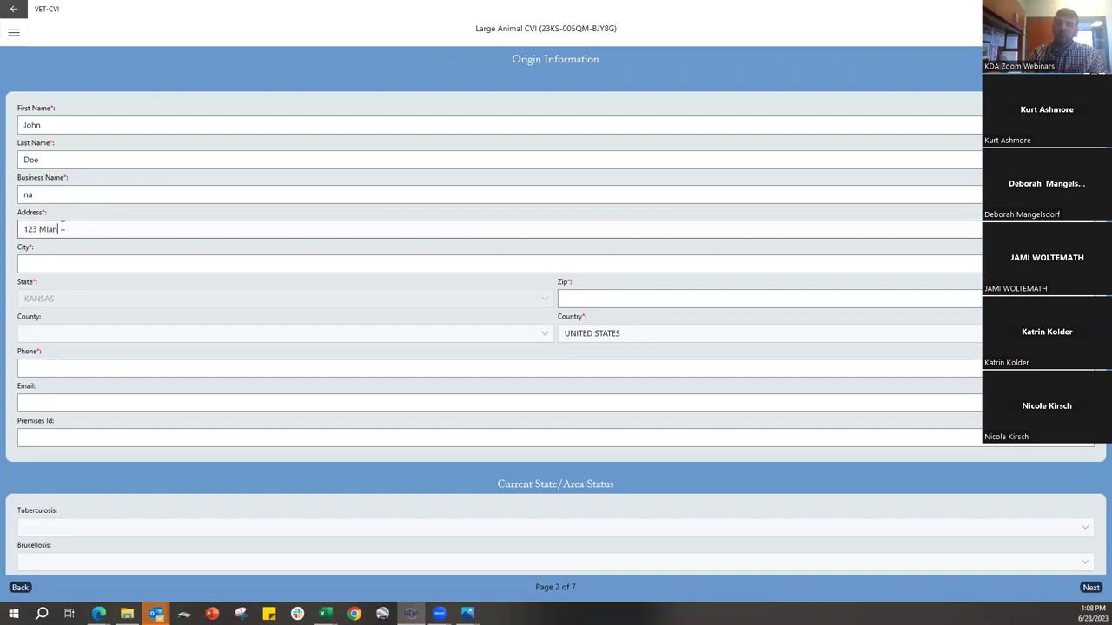
text(ian)
key(Tab)
text(Manhattan)
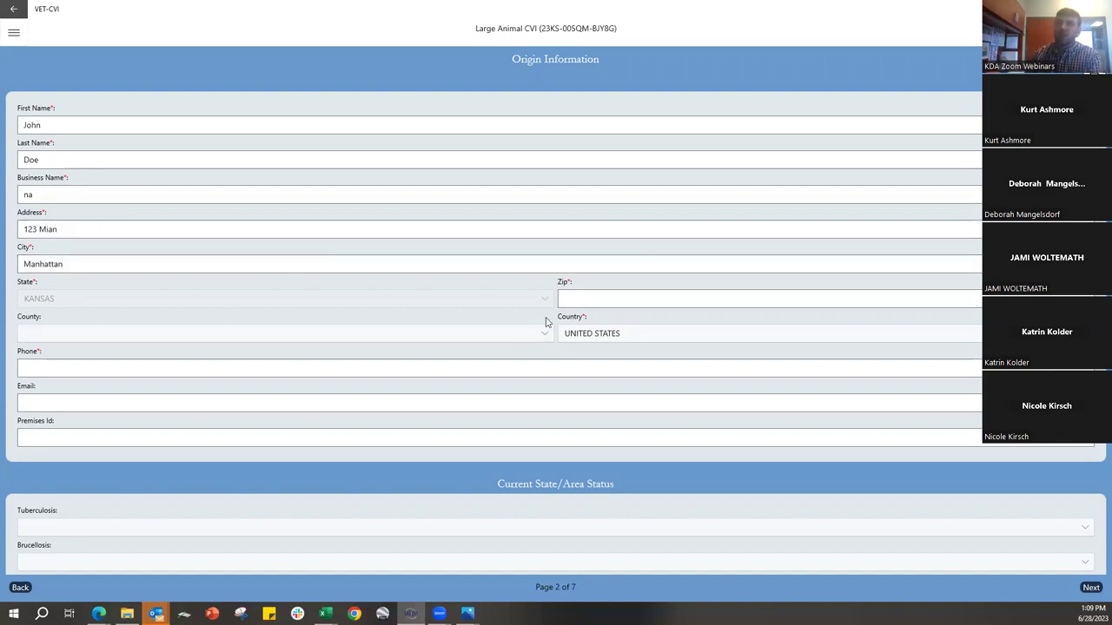
click(570, 300)
text(66502)
click(194, 365)
text(1234567890)
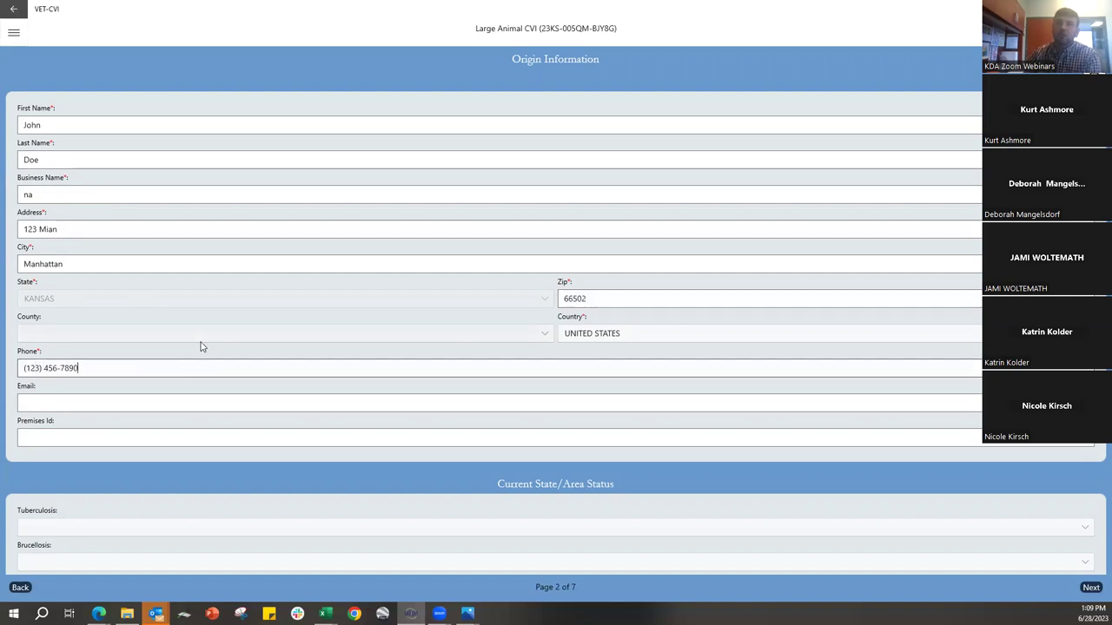
click(150, 396)
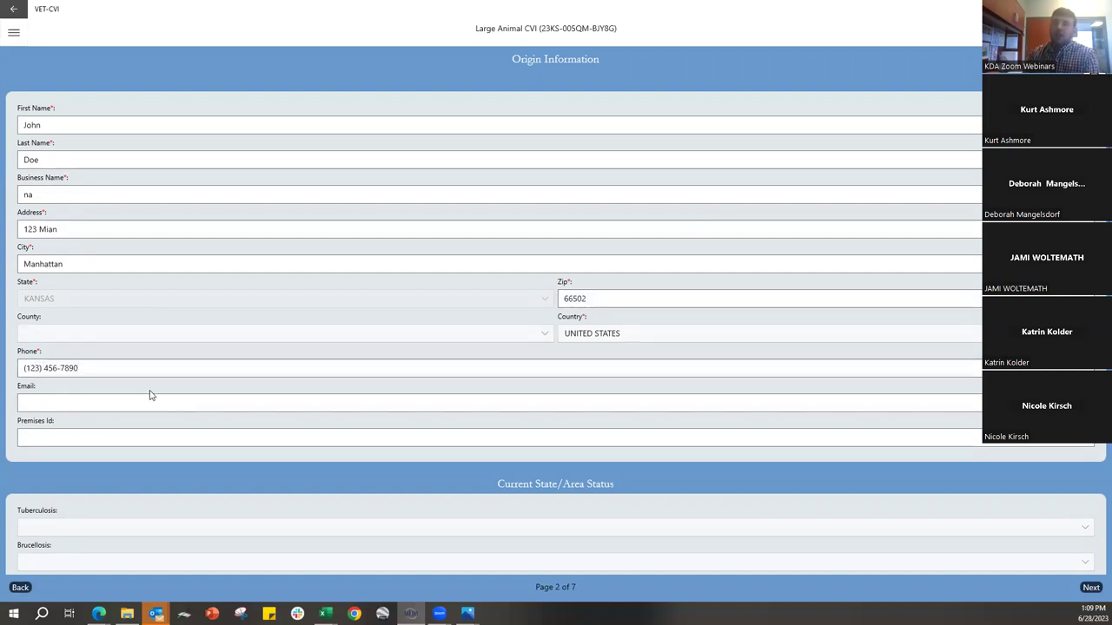
click(156, 403)
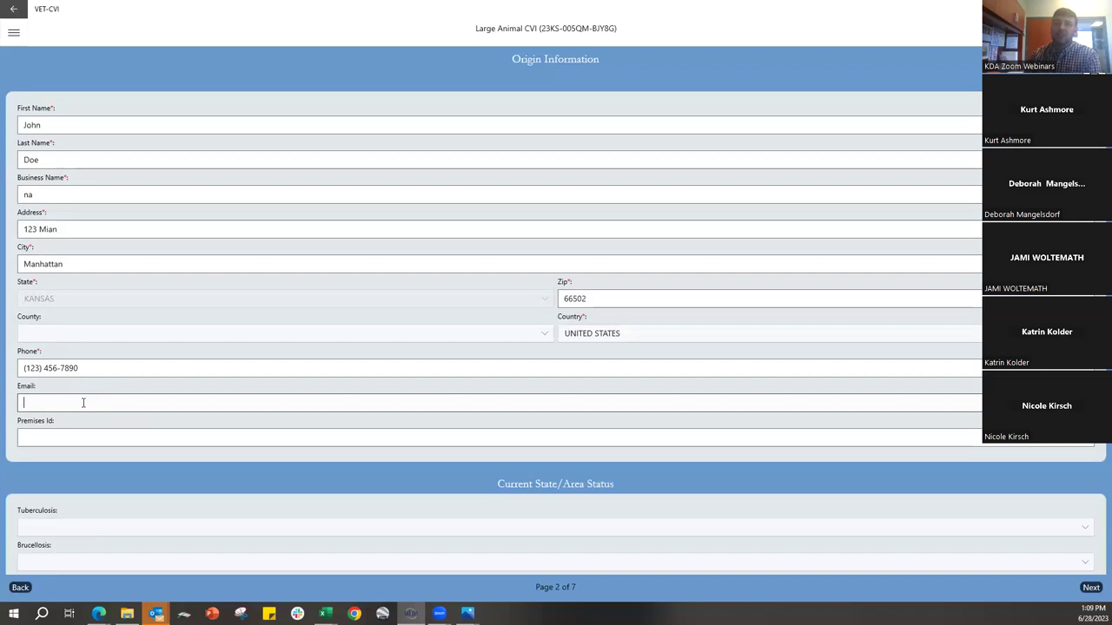
scroll(40, 425, down, 5)
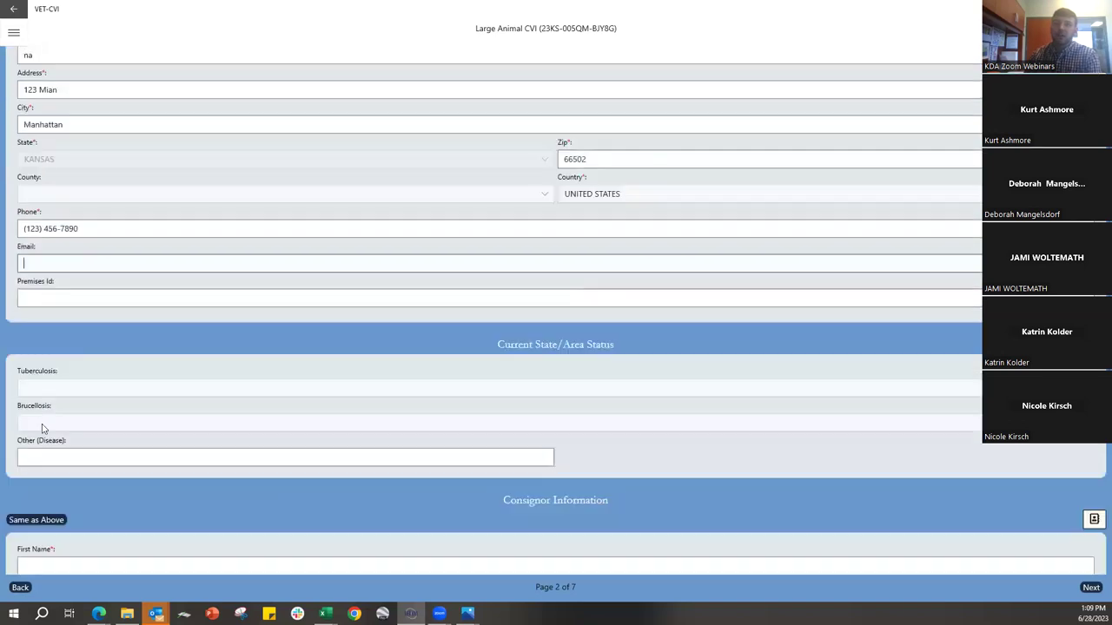
Enter the origin owner's e-mail address in the Email field
scroll(100, 522, up, 4)
scroll(105, 515, up, 1)
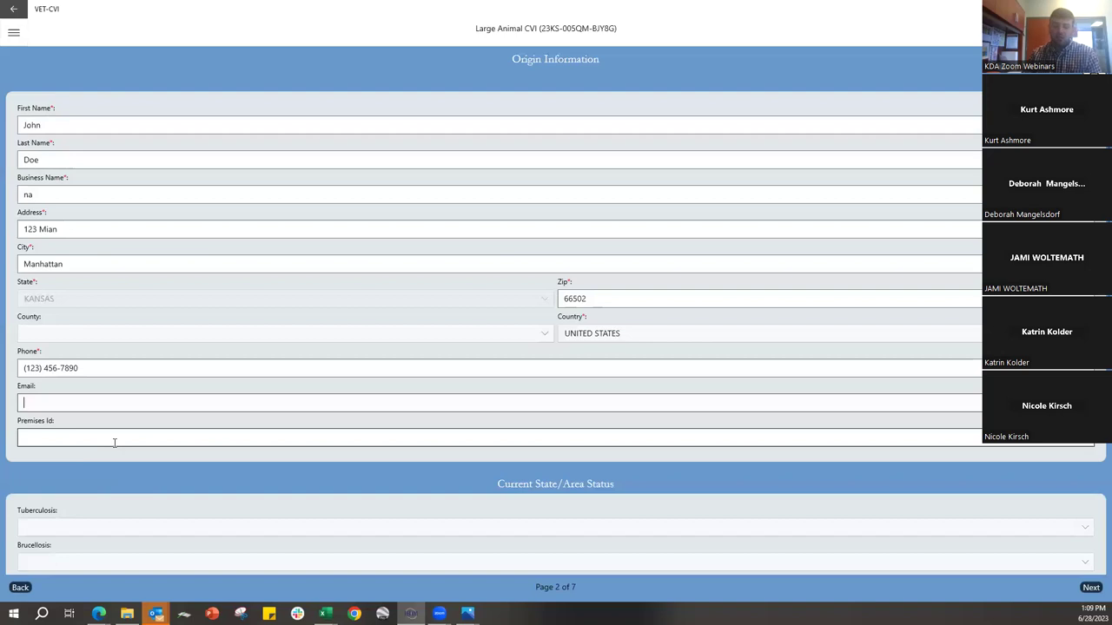
text(email@hotmai)
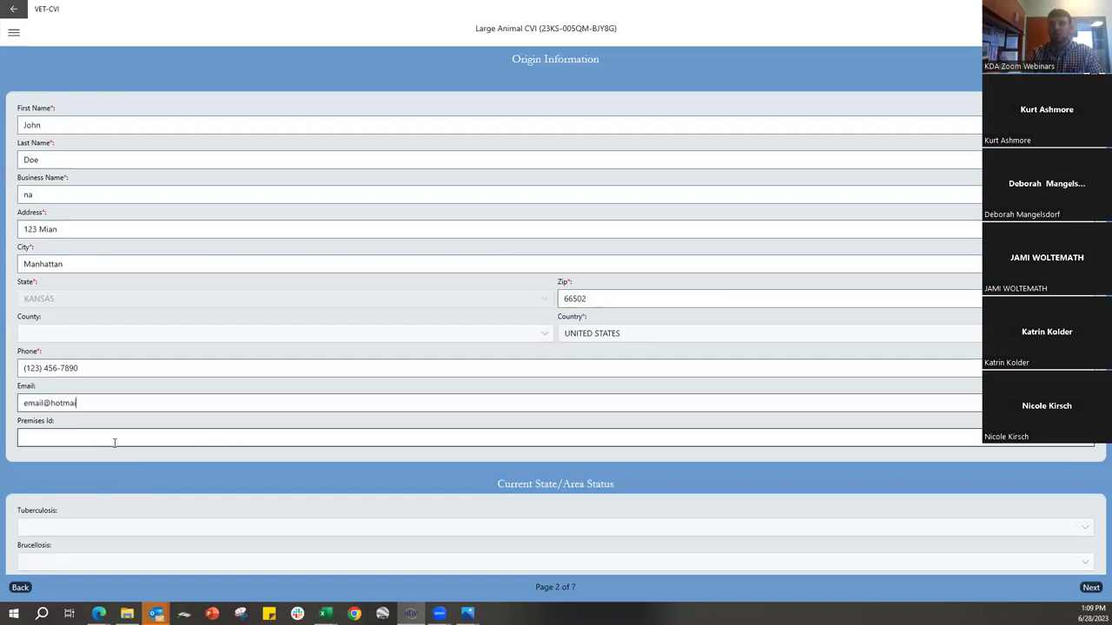
text(l.com)
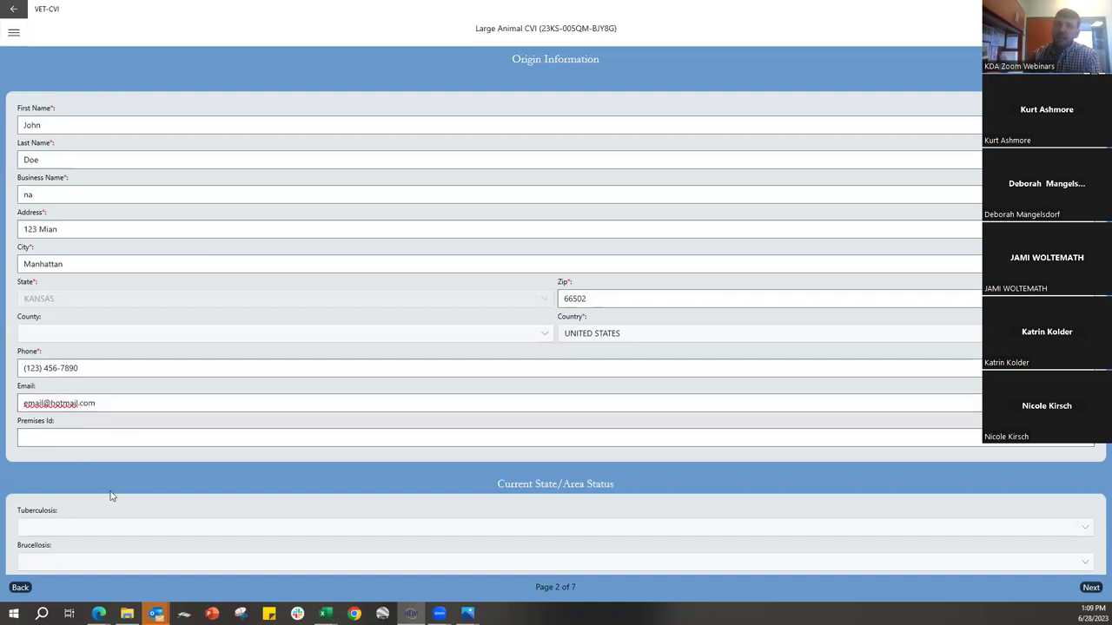
Set both Tuberculosis and Brucellosis state/area status to Free
scroll(229, 475, down, 3)
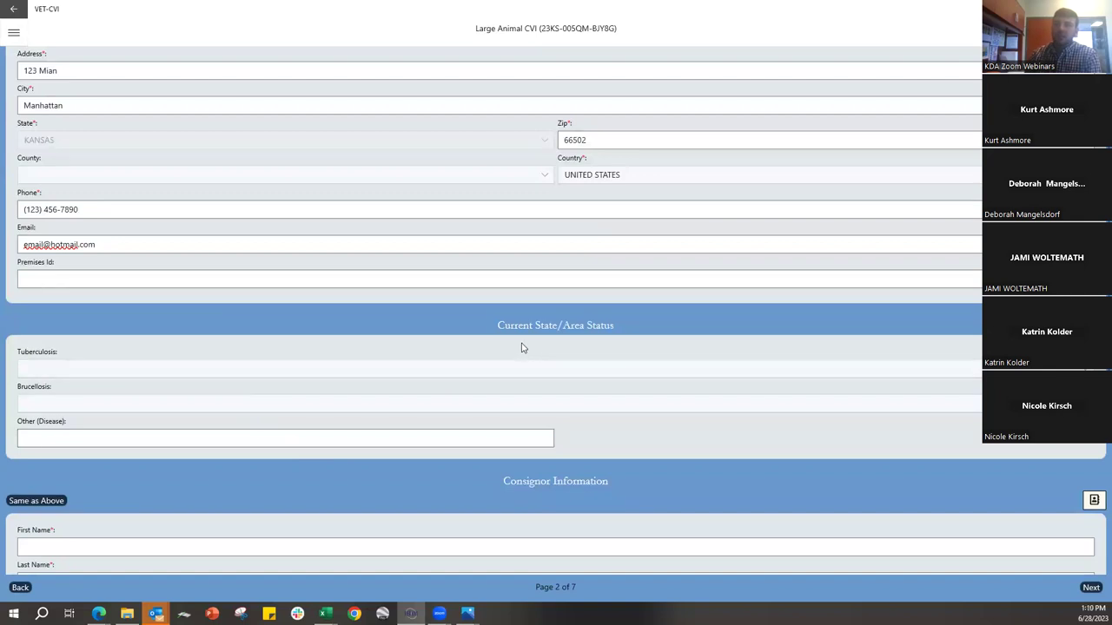
click(93, 369)
click(74, 336)
click(62, 404)
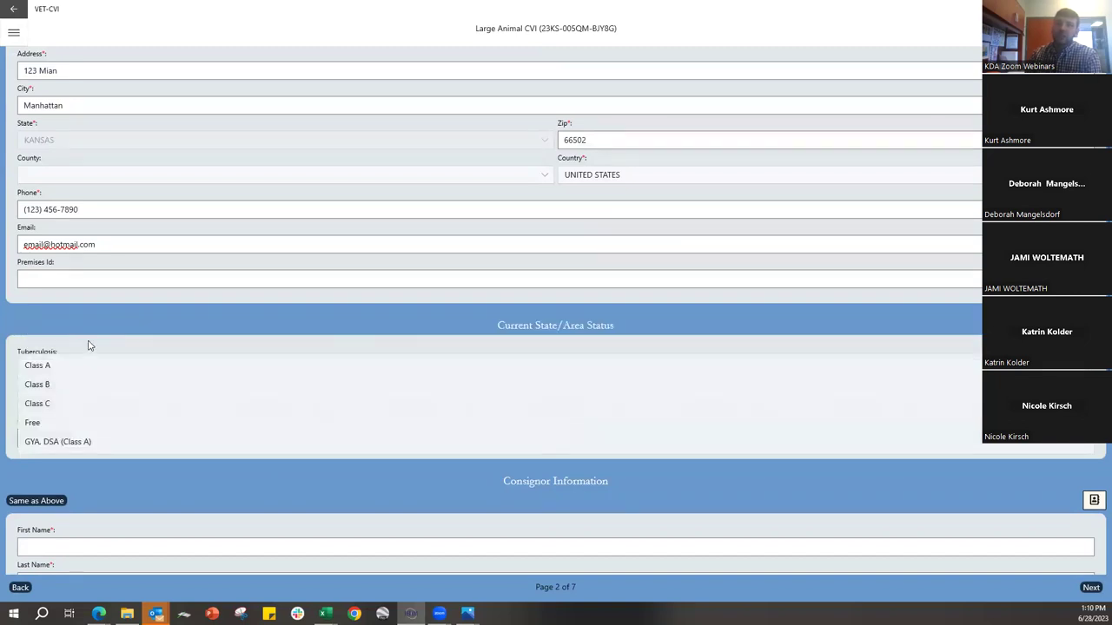
click(43, 423)
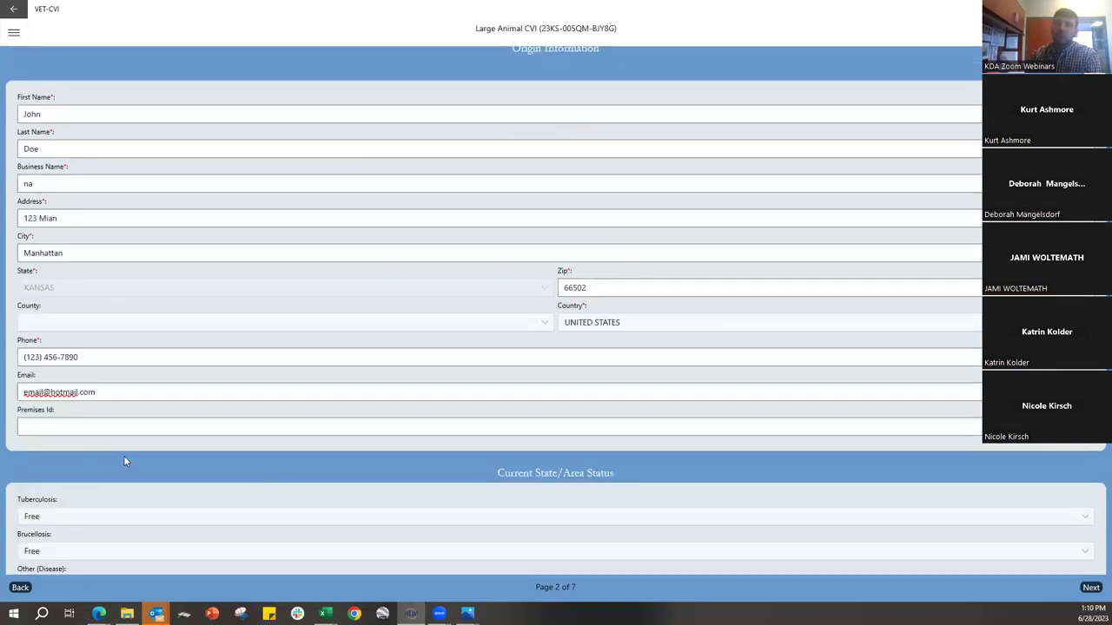
scroll(124, 459, down, 3)
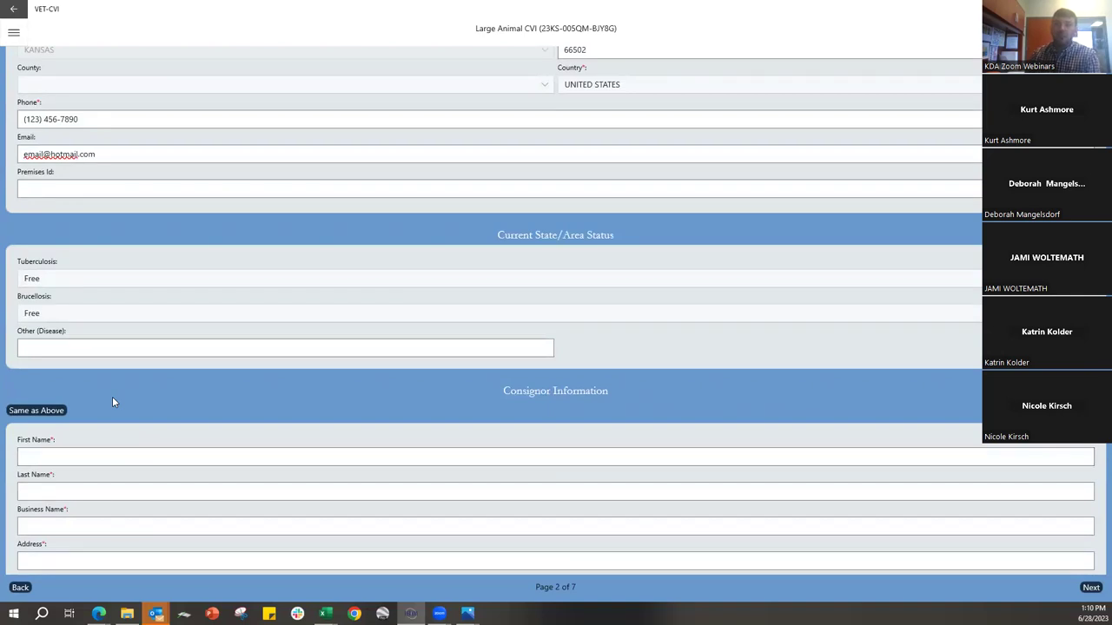
Copy the origin owner details into Consignor Information with Same as Above
scroll(118, 401, down, 1)
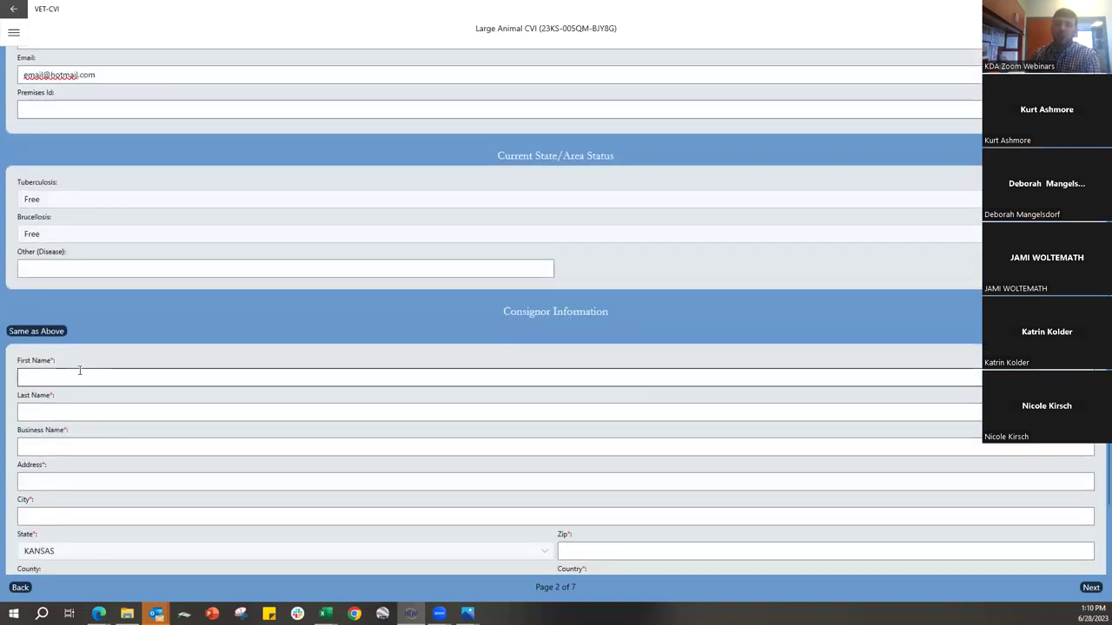
scroll(130, 542, down, 1)
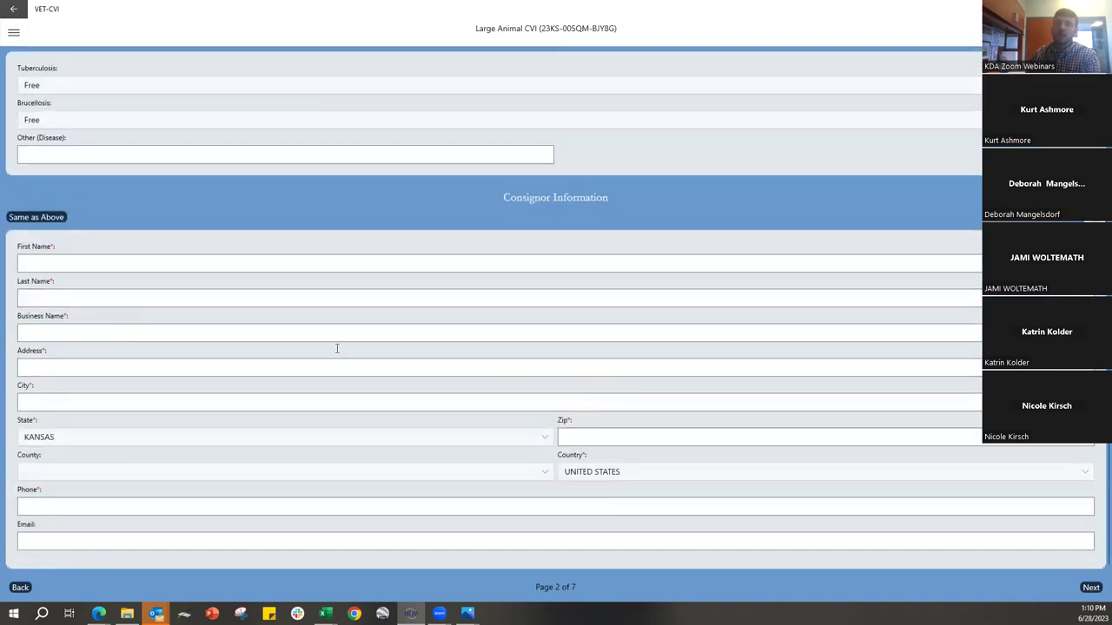
click(27, 219)
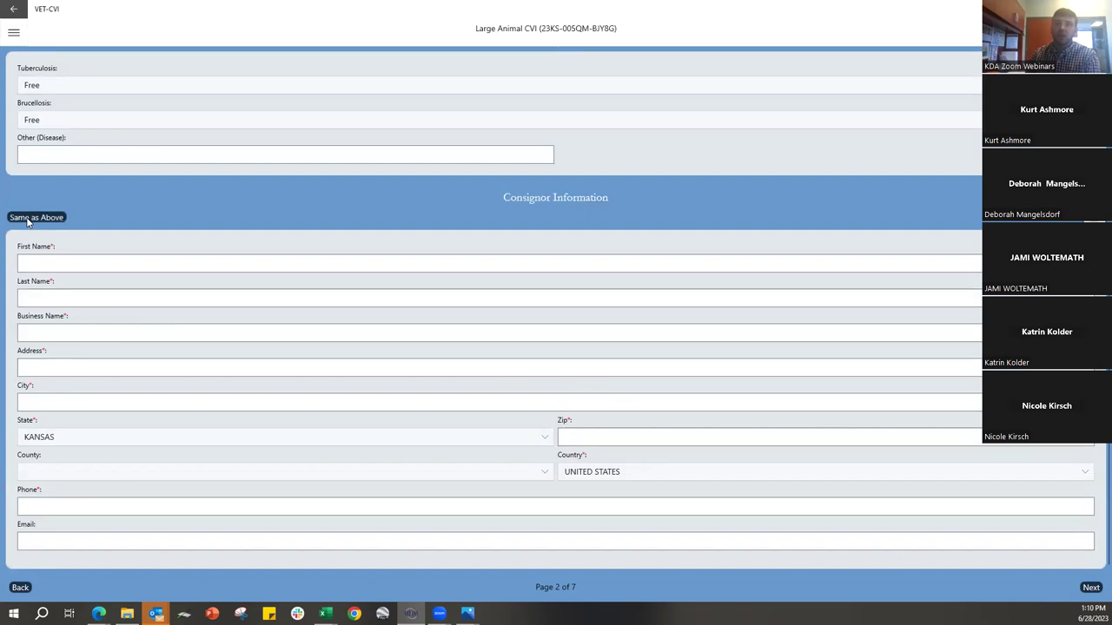
scroll(530, 511, up, 5)
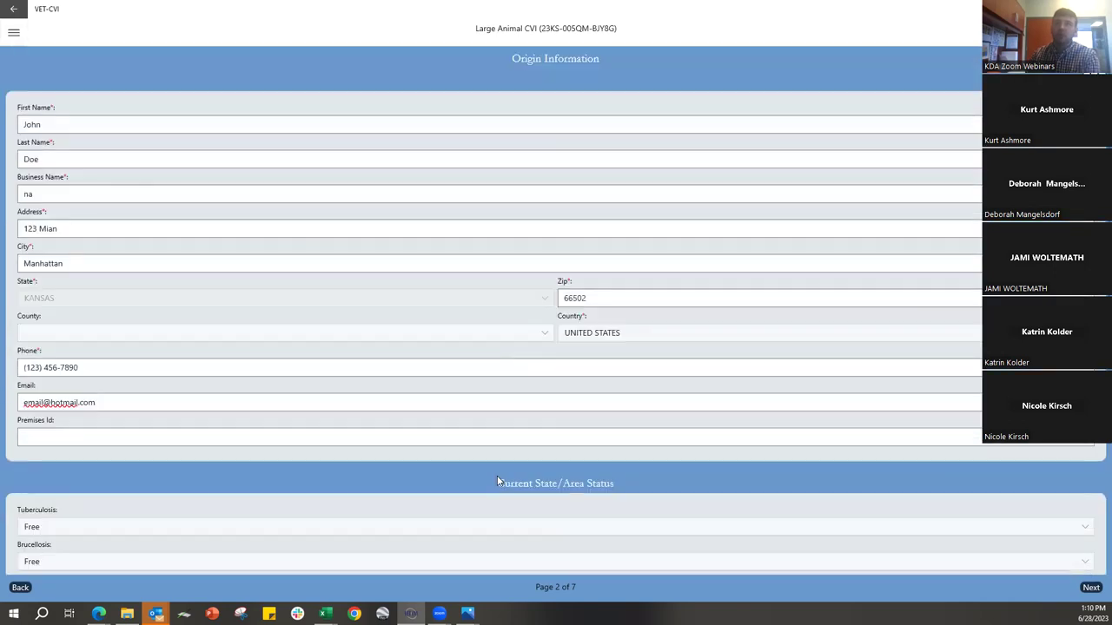
scroll(391, 368, down, 5)
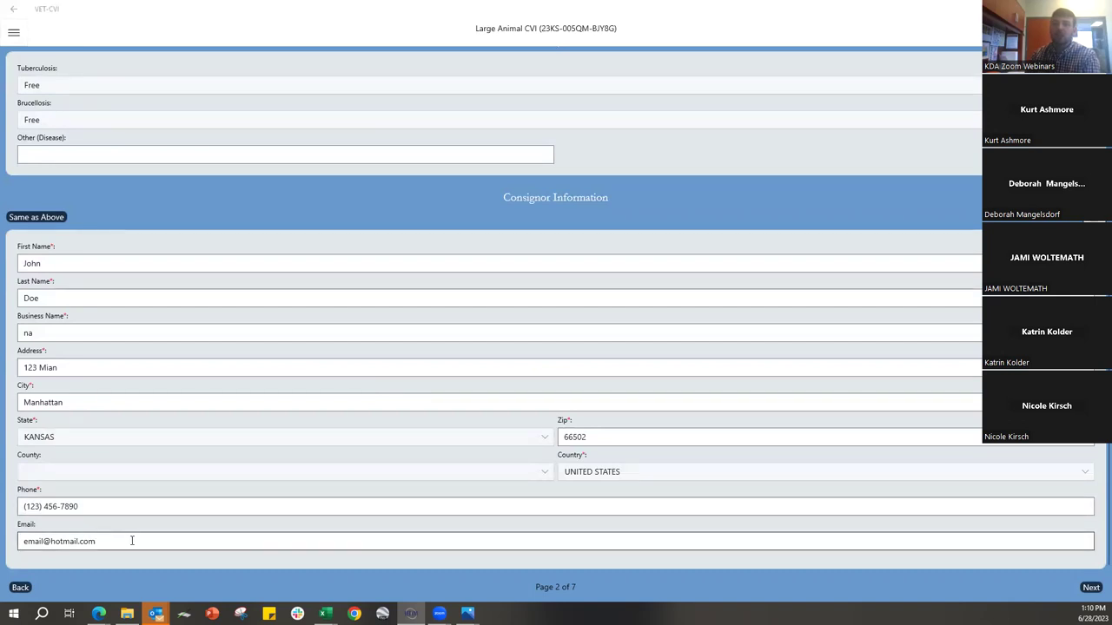
Delete the copied e-mail from the consignor Email field, keeping the origin e-mail
drag(132, 540, 22, 541)
scroll(370, 404, up, 5)
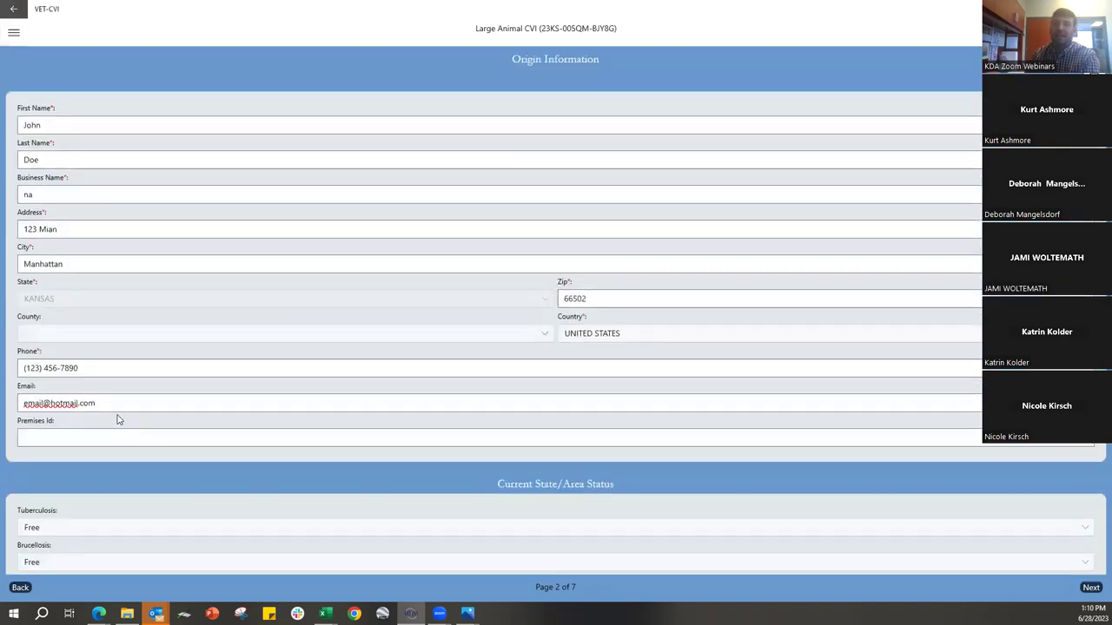
click(52, 403)
drag(52, 403, 10, 402)
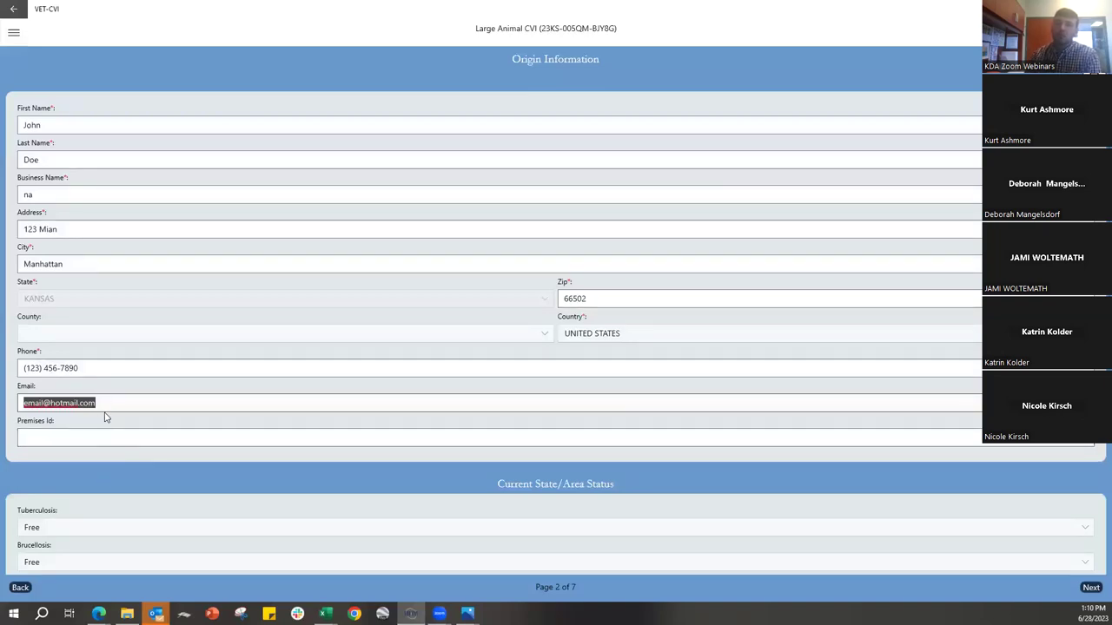
click(108, 404)
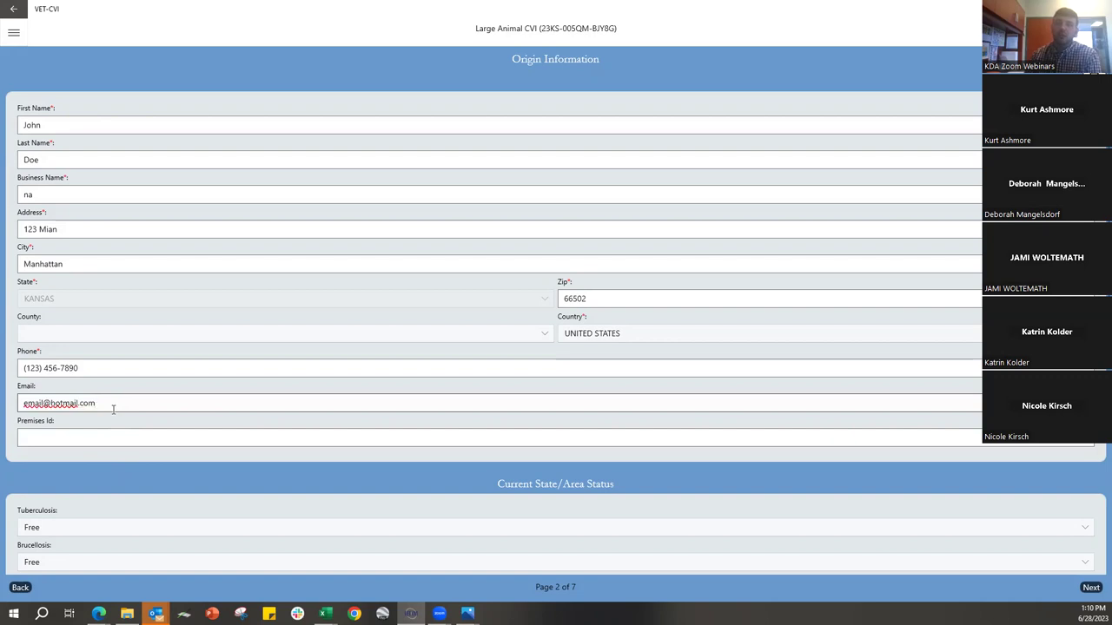
scroll(139, 439, down, 5)
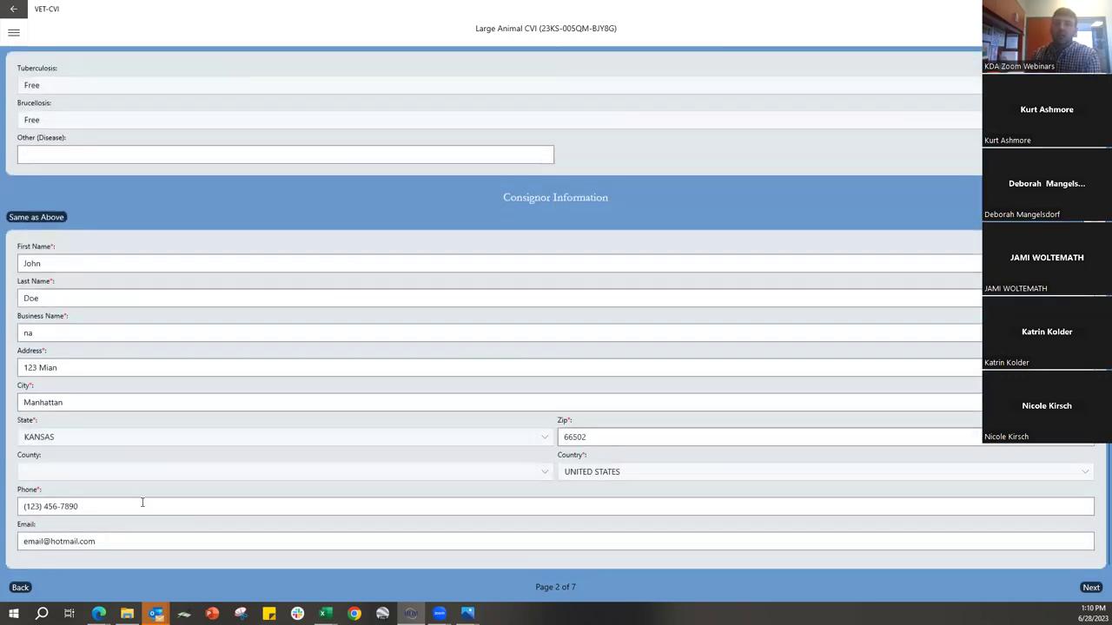
click(120, 543)
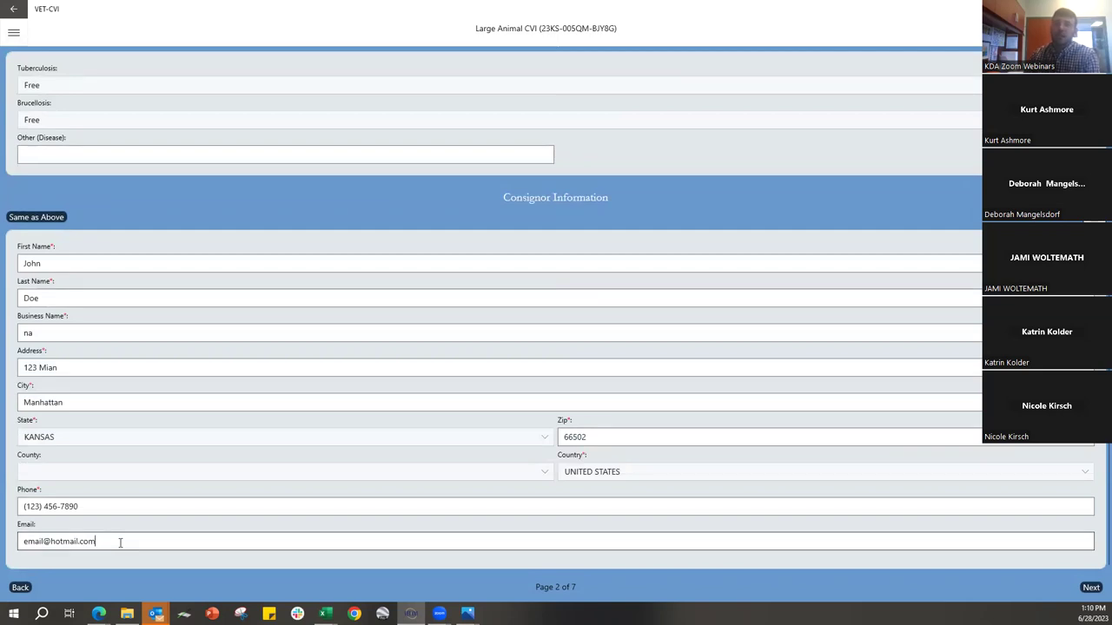
drag(120, 543, 11, 544)
key(BackSpace)
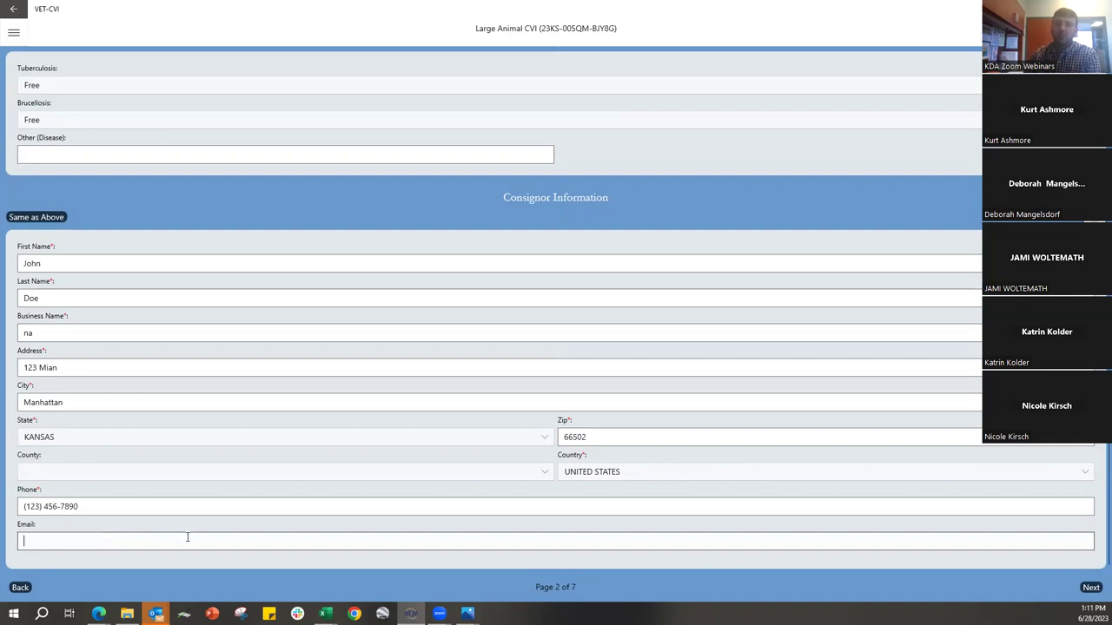
scroll(193, 473, up, 5)
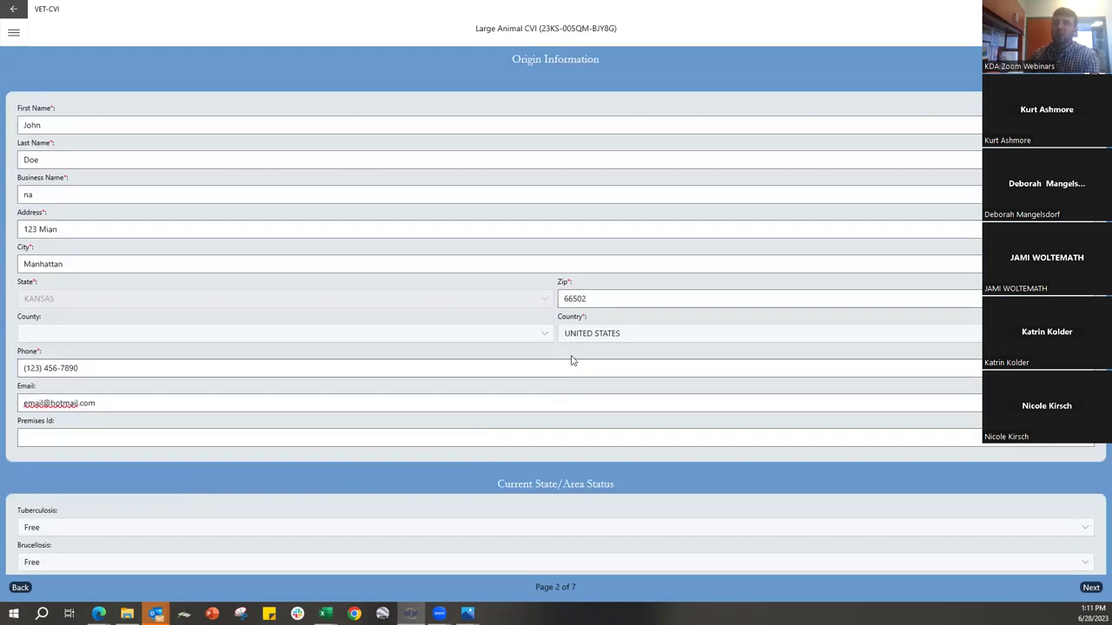
scroll(572, 359, down, 1)
scroll(571, 360, up, 1)
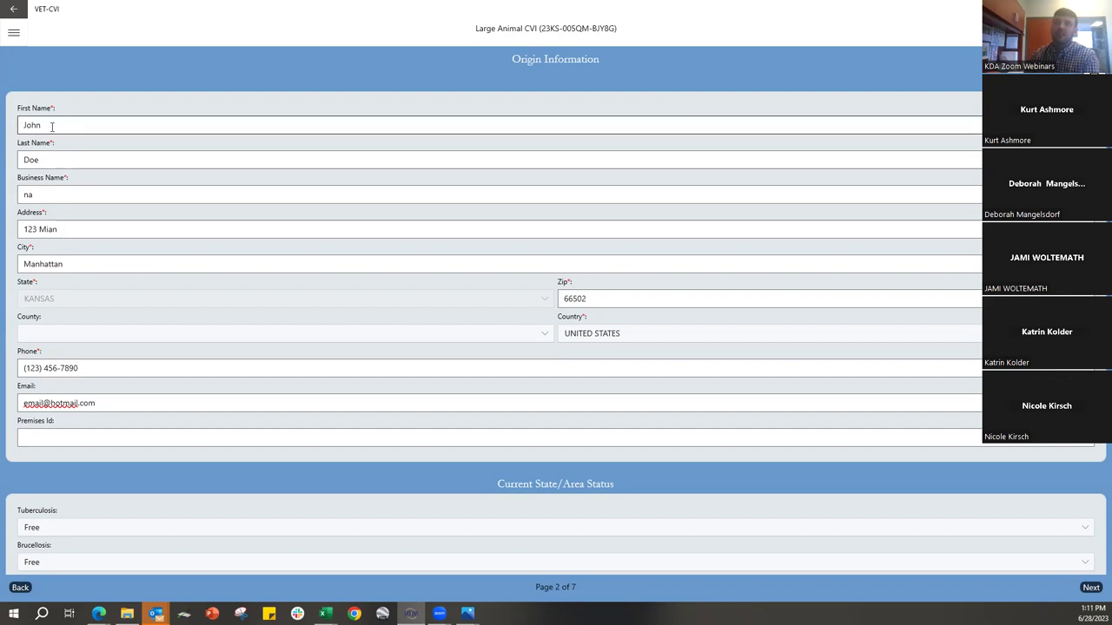
click(59, 161)
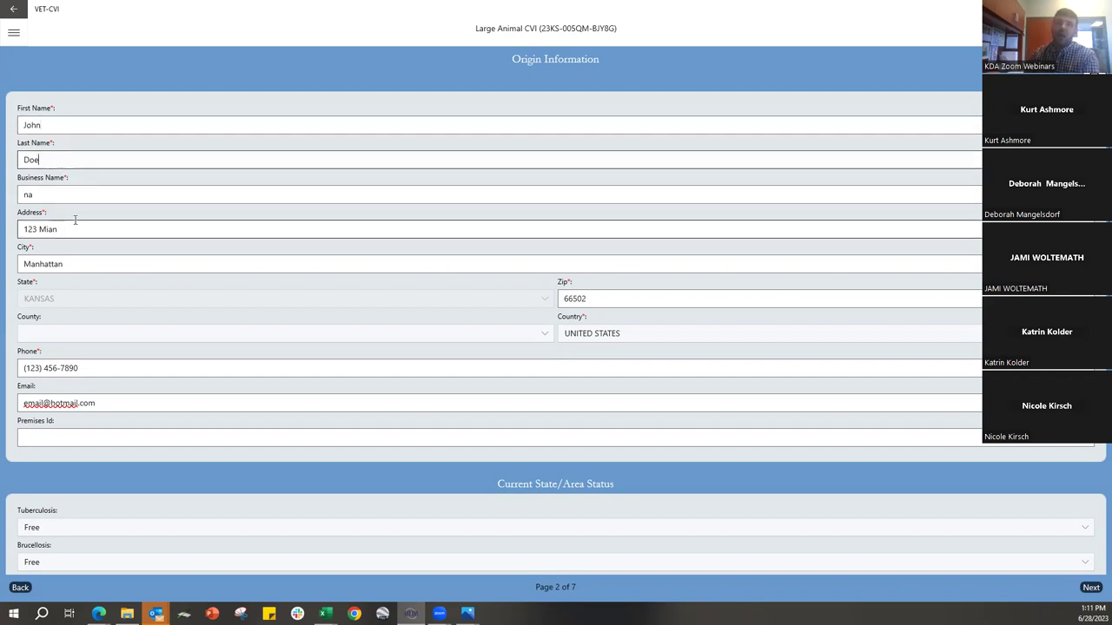
click(144, 426)
click(145, 425)
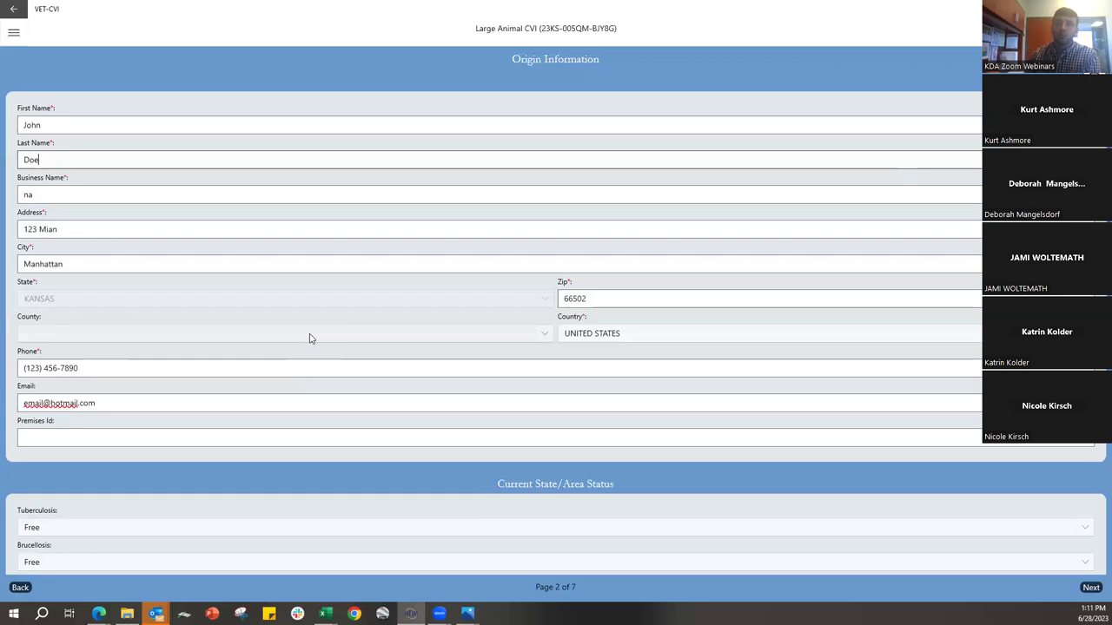
scroll(724, 385, down, 5)
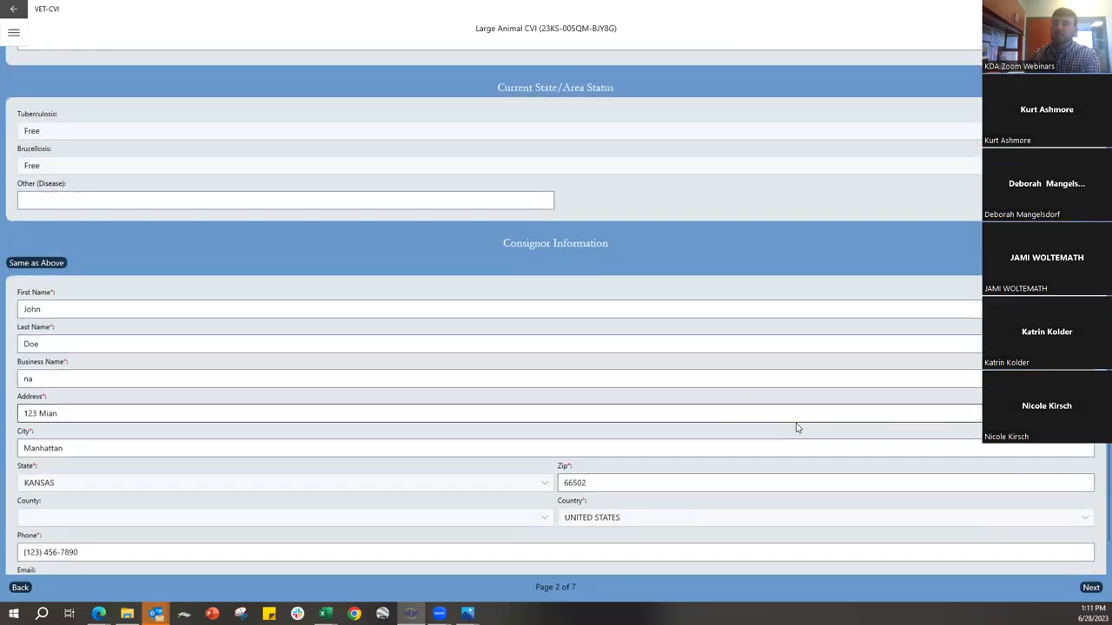
scroll(798, 428, up, 5)
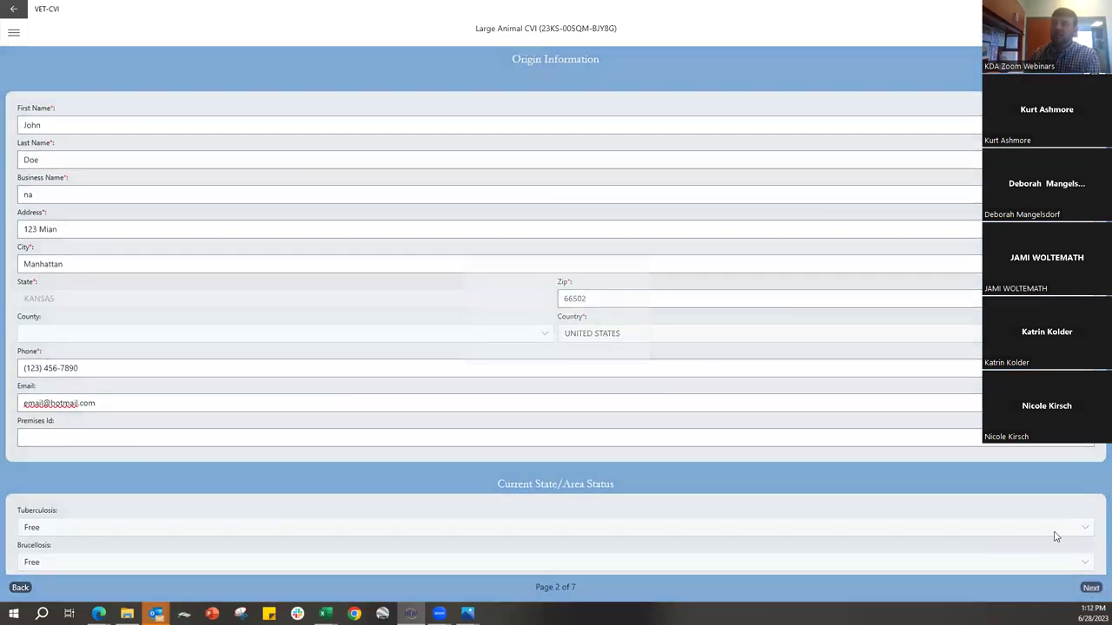
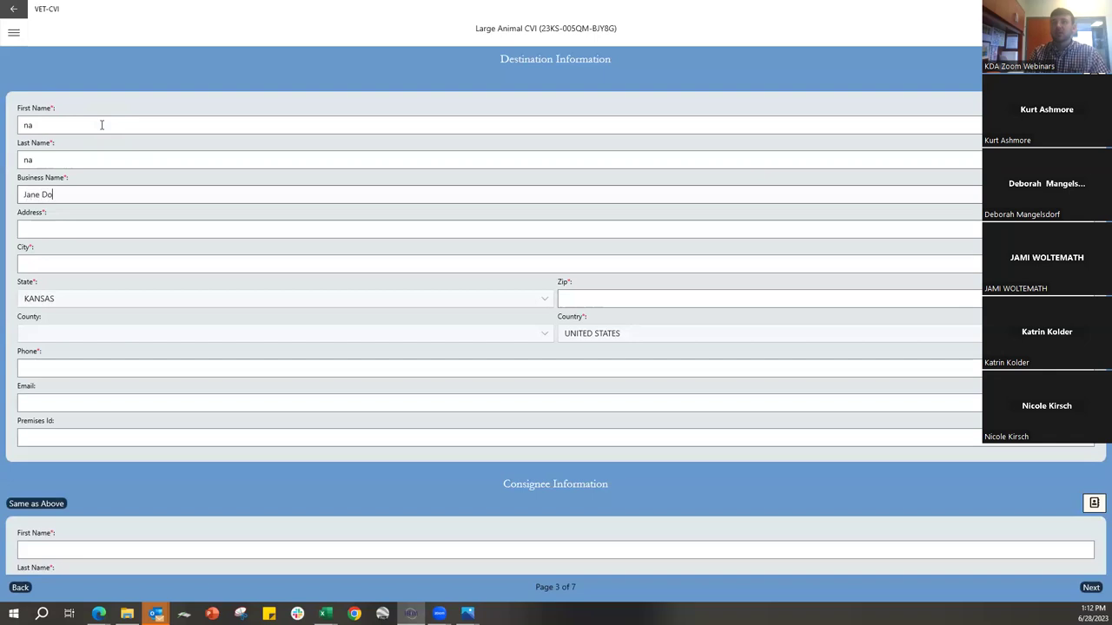
Enter the business name 'Does Cattle Co' and the destination street address
text(Cattle Co)
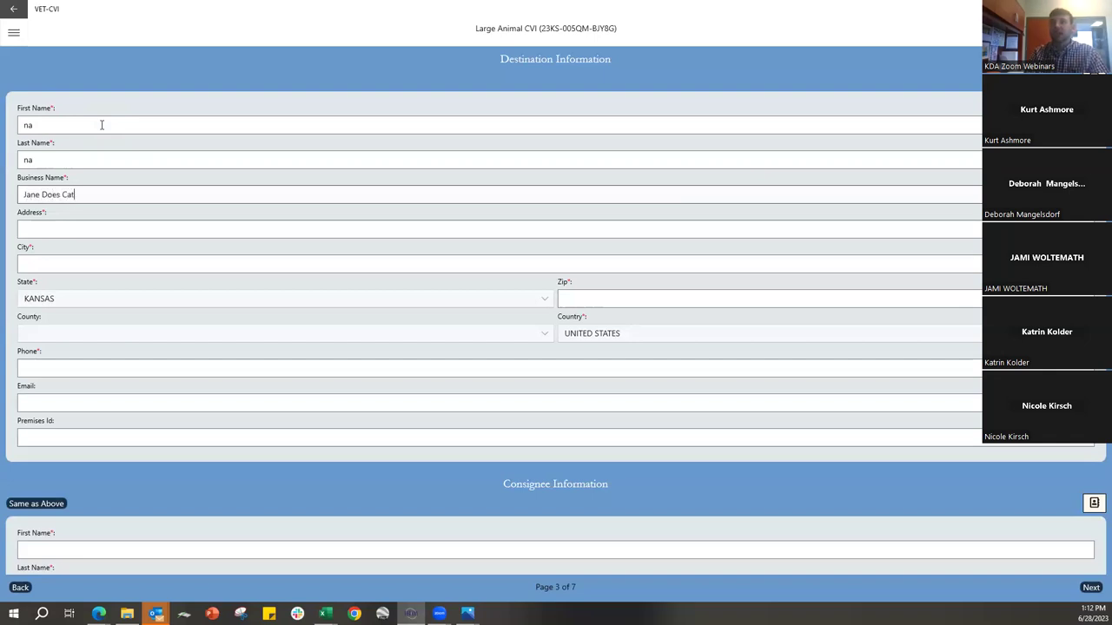
click(40, 229)
text(987)
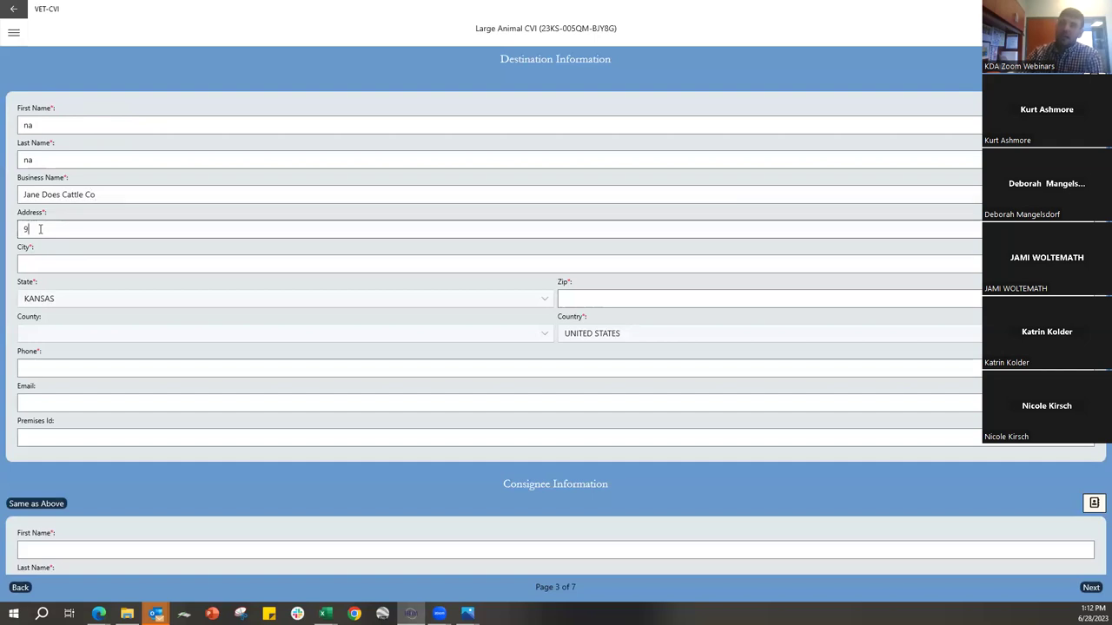
click(53, 264)
click(67, 227)
text(RD 2)
Fill in the city, choose INDIANA as the state, and enter the zip; leave county blank
click(53, 265)
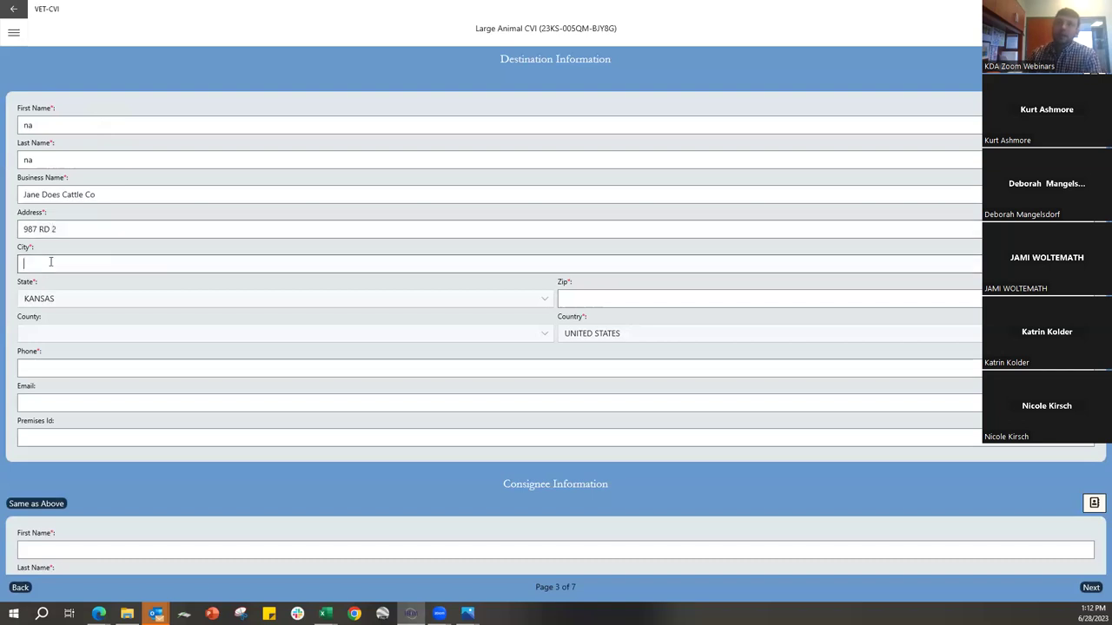
text(Someplace)
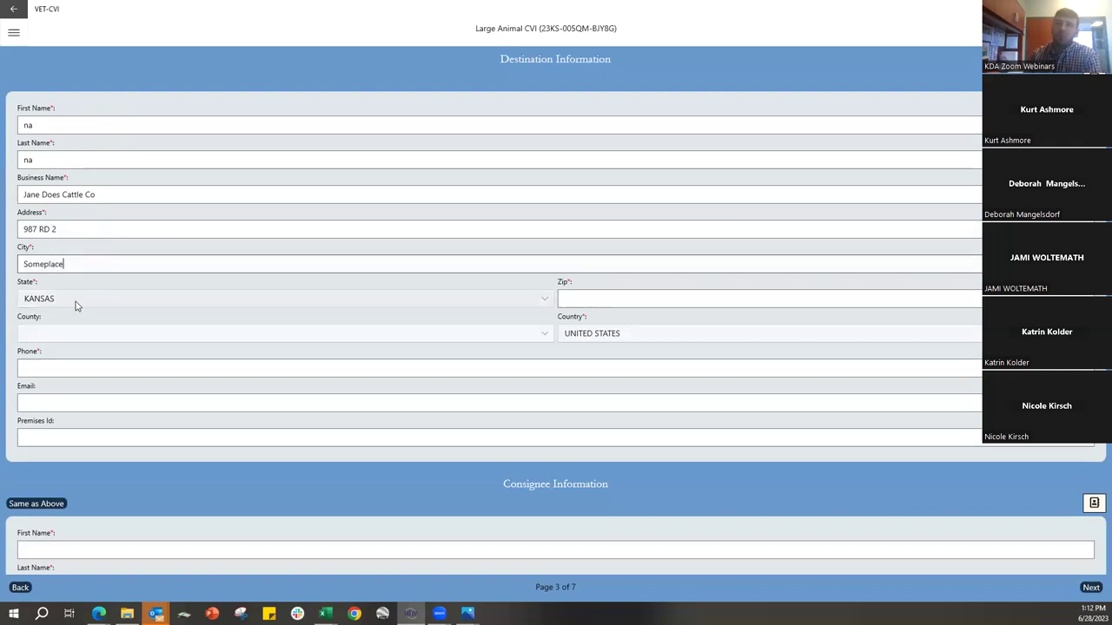
click(76, 303)
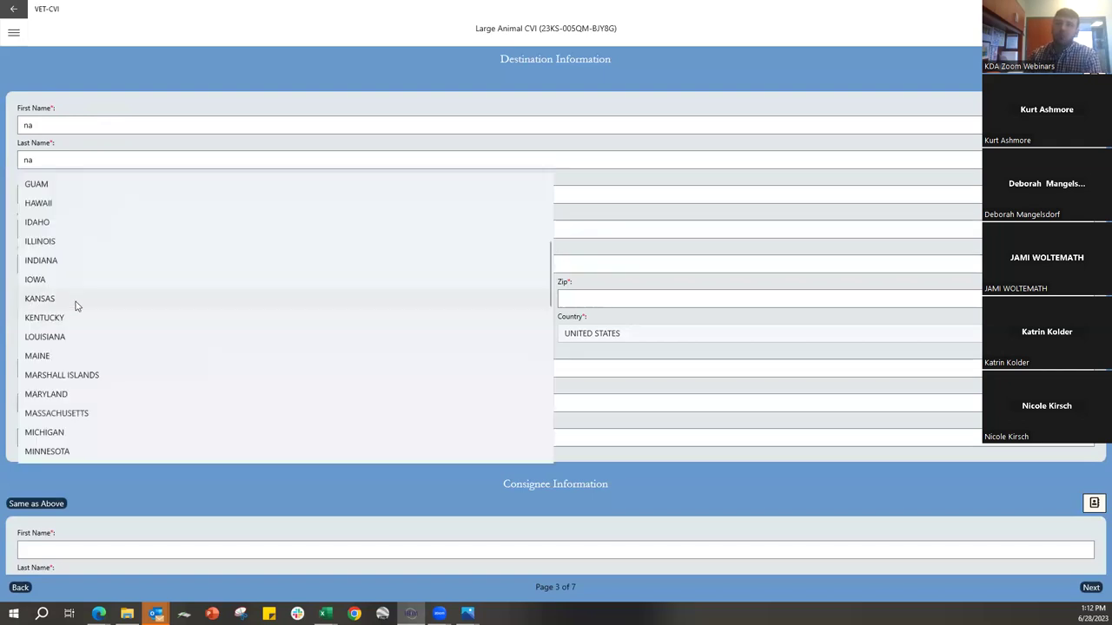
click(65, 260)
click(598, 301)
text(12347)
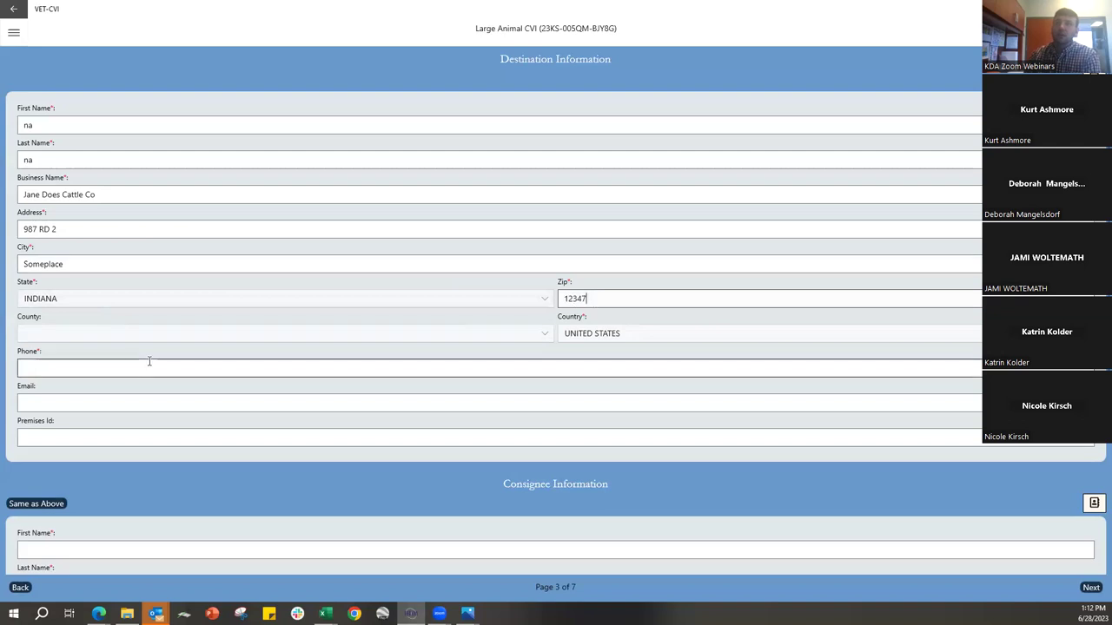
click(119, 332)
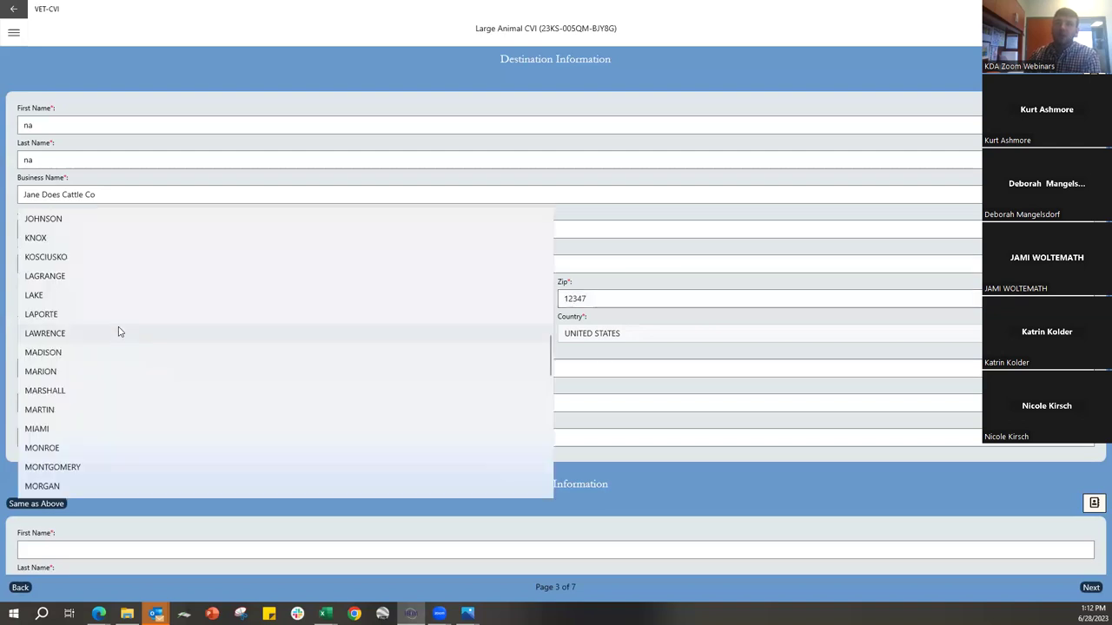
click(628, 379)
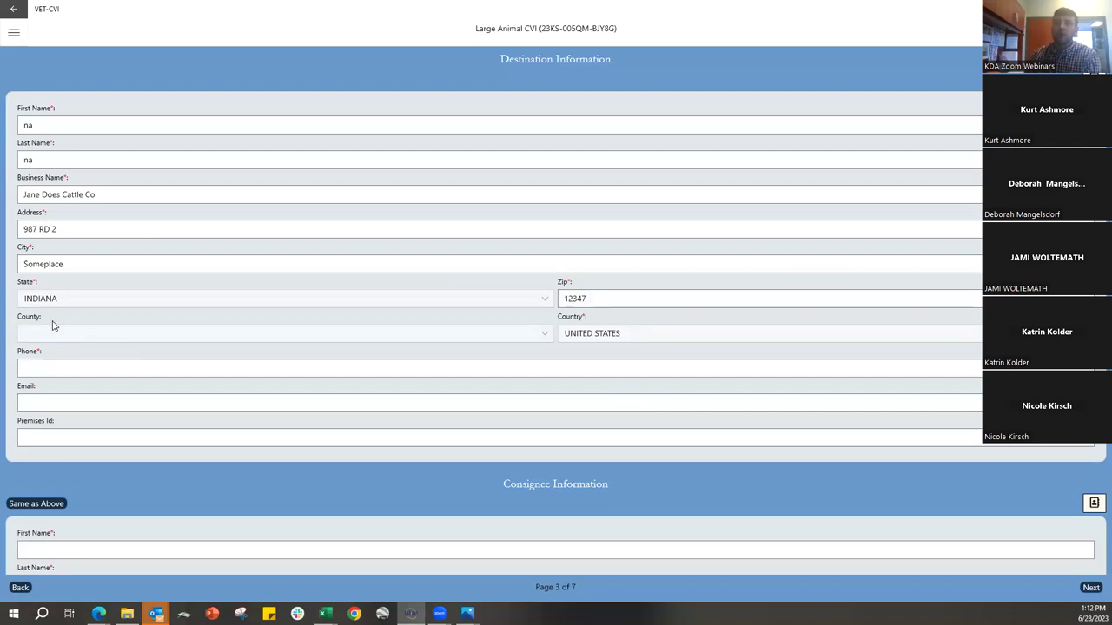
Enter the destination phone number and e-mail address
click(60, 368)
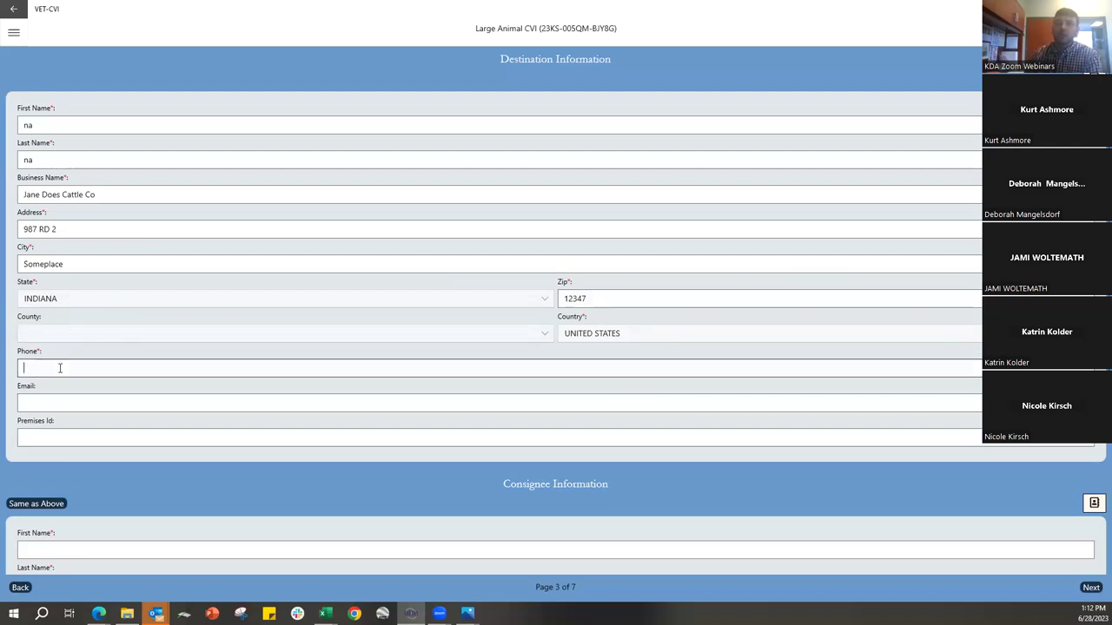
text(123) 456-7890)
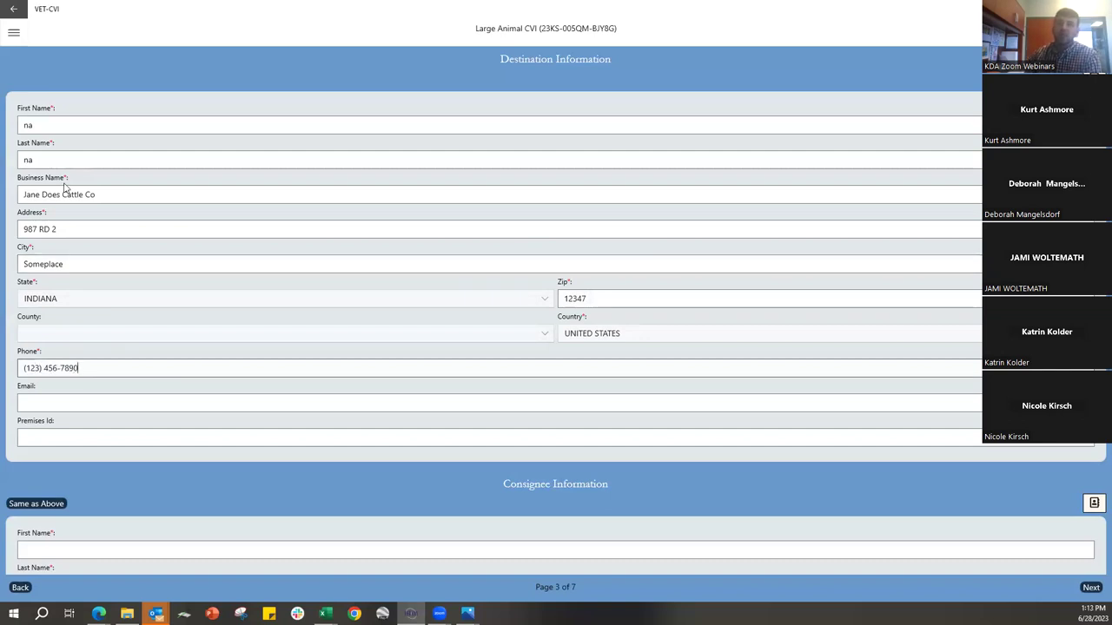
click(165, 467)
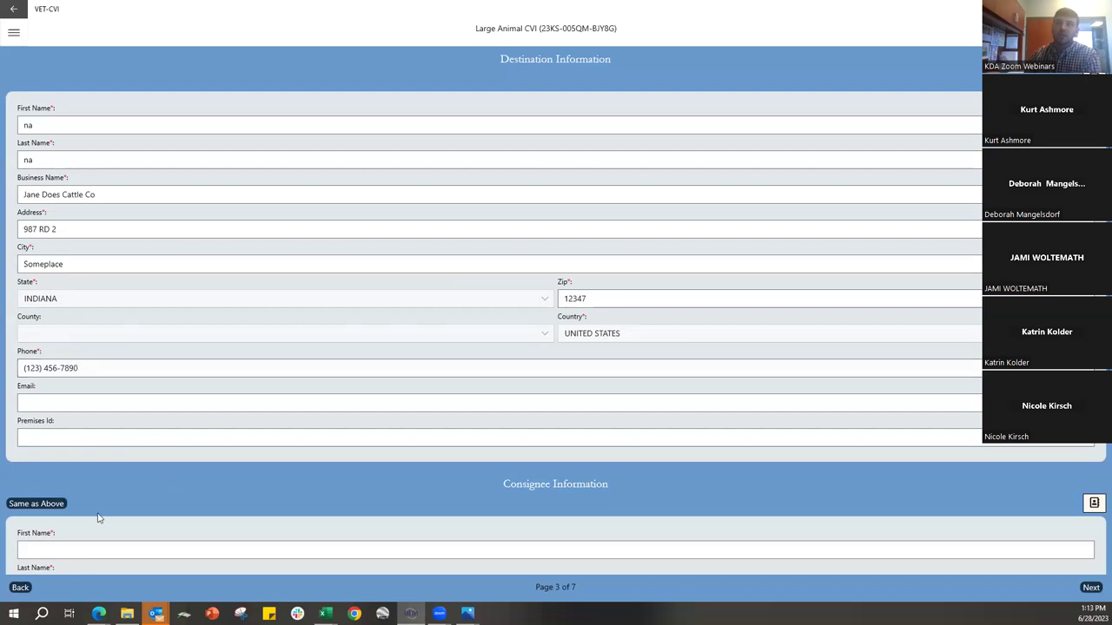
click(60, 401)
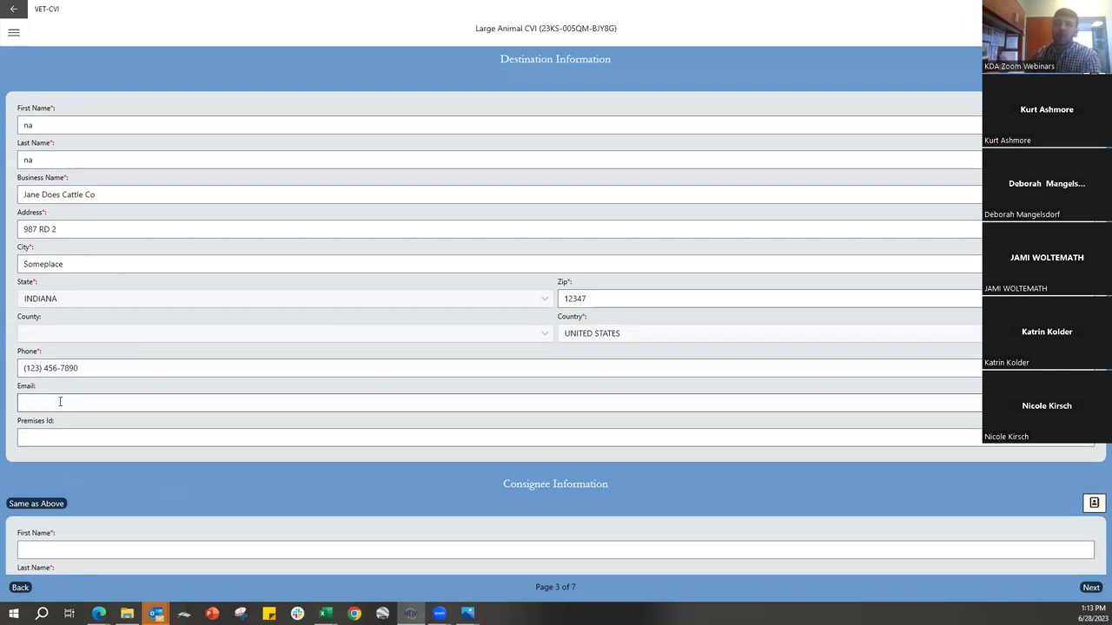
text(does)
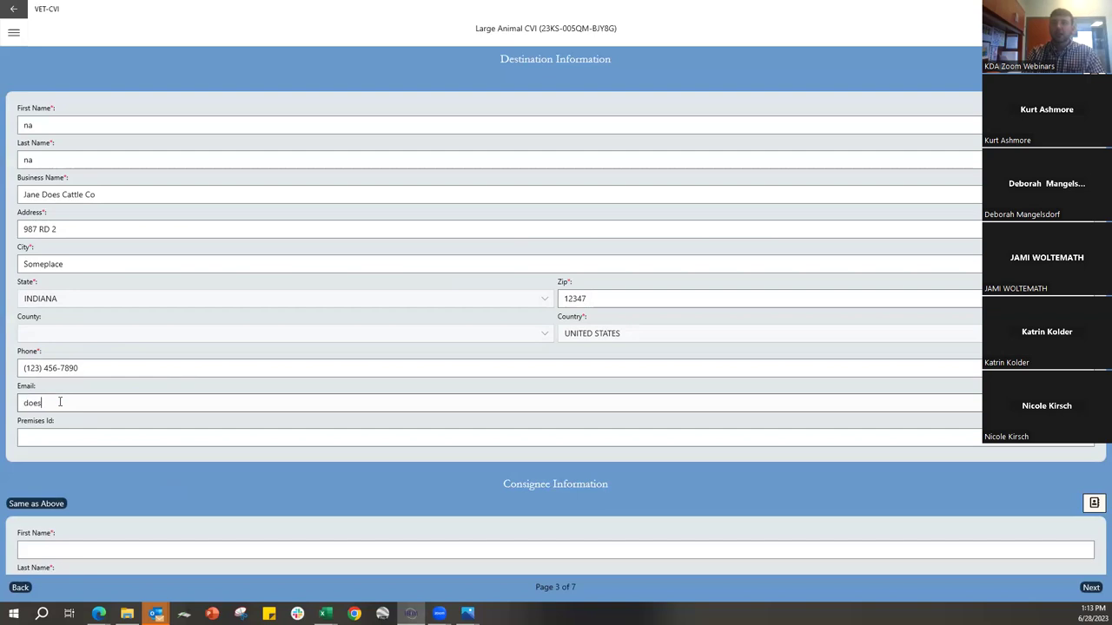
key(BackSpace)
text(cattl)
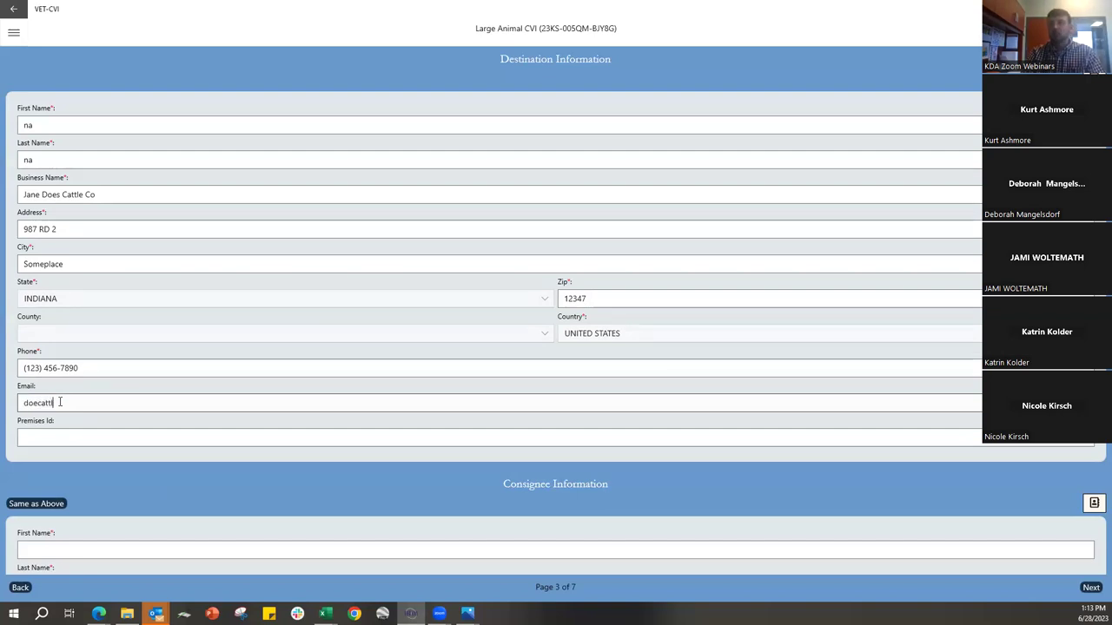
text(eco@hotmail.com)
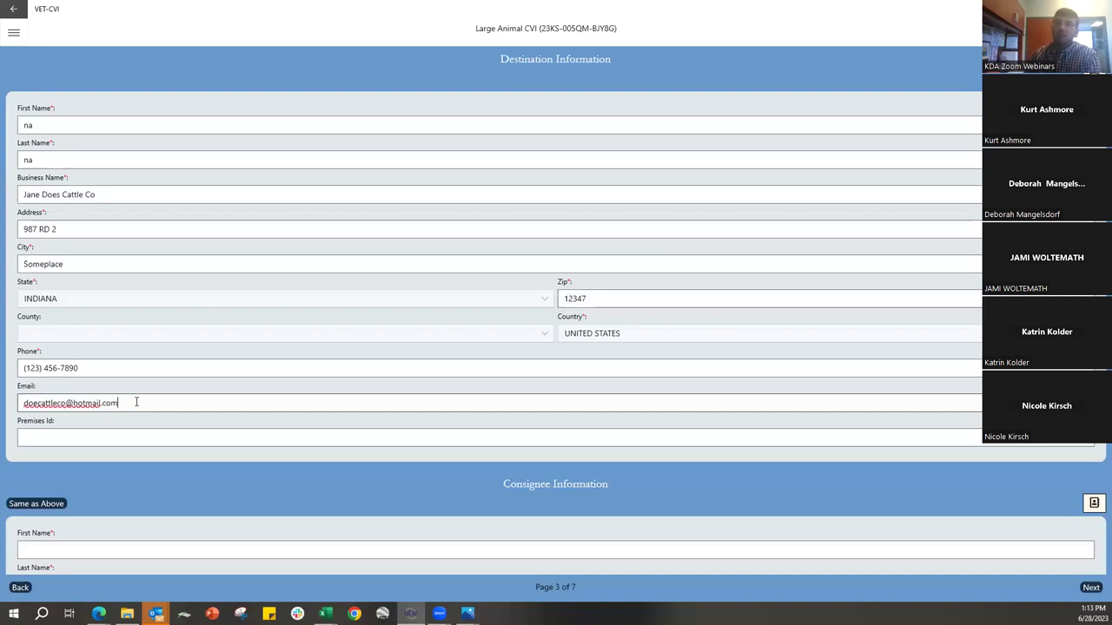
Fill Consignee Information with 'Same as Above', then advance to the Transportation page
scroll(197, 410, down, 2)
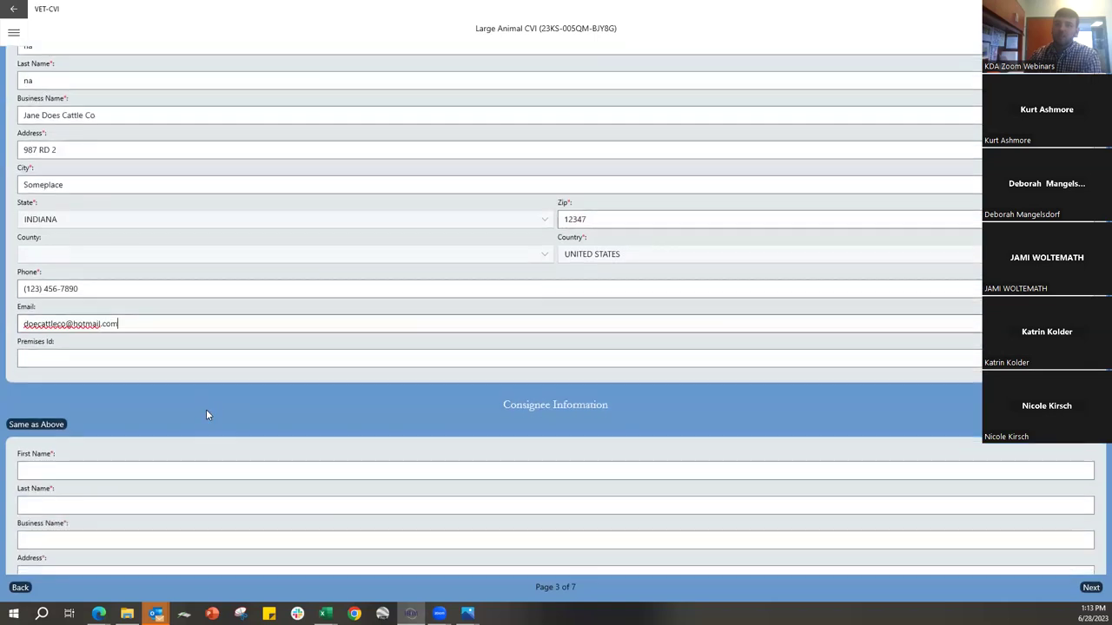
scroll(254, 403, down, 2)
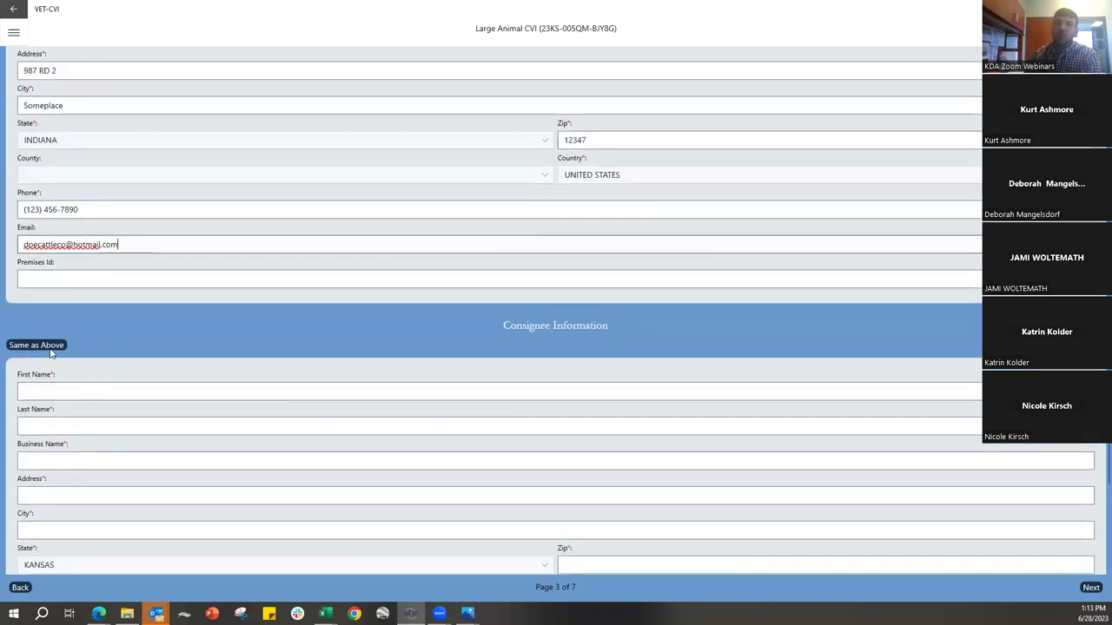
click(52, 346)
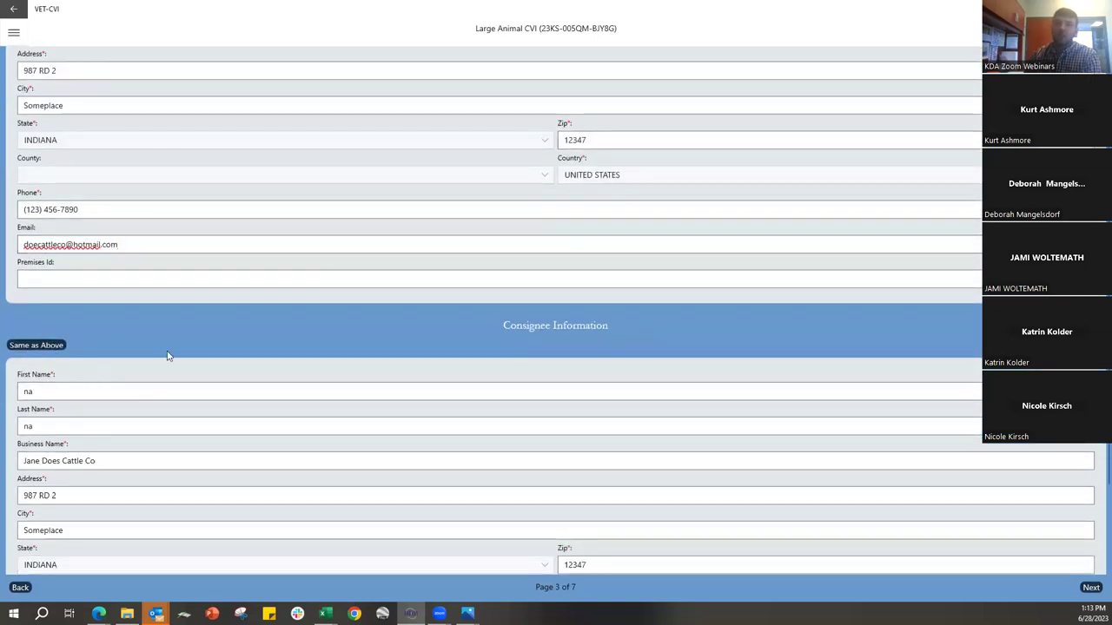
scroll(166, 352, down, 3)
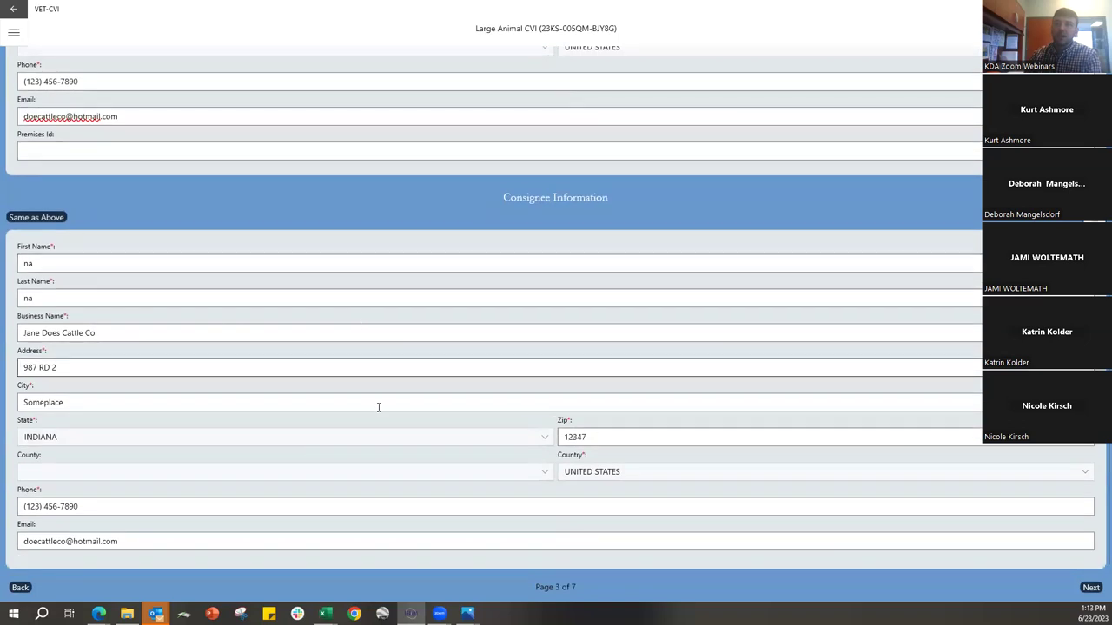
scroll(377, 396, up, 7)
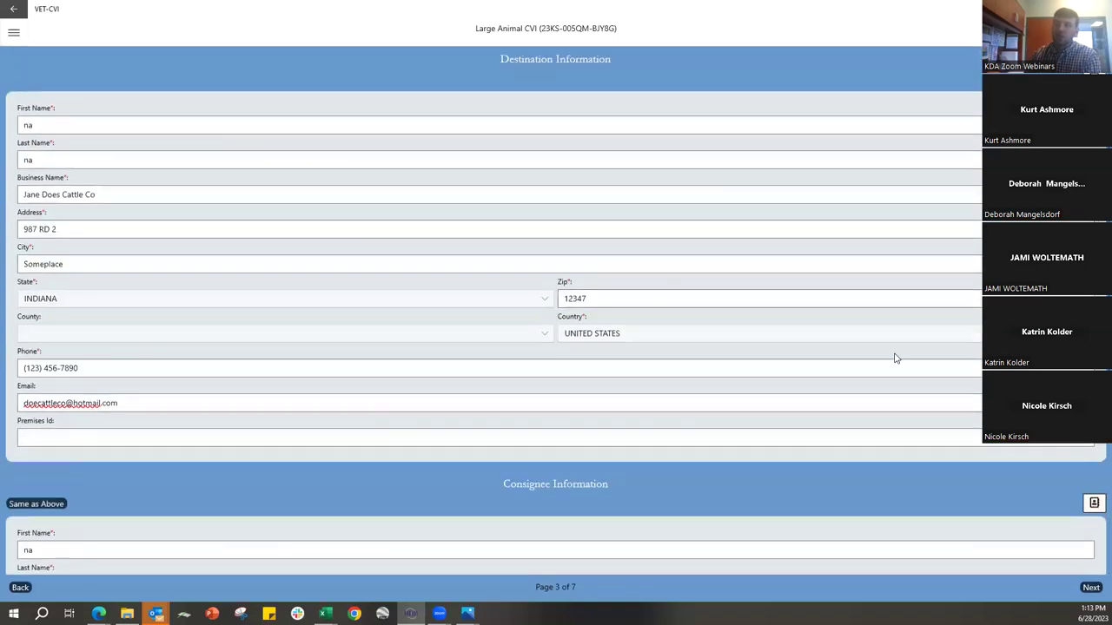
click(1091, 588)
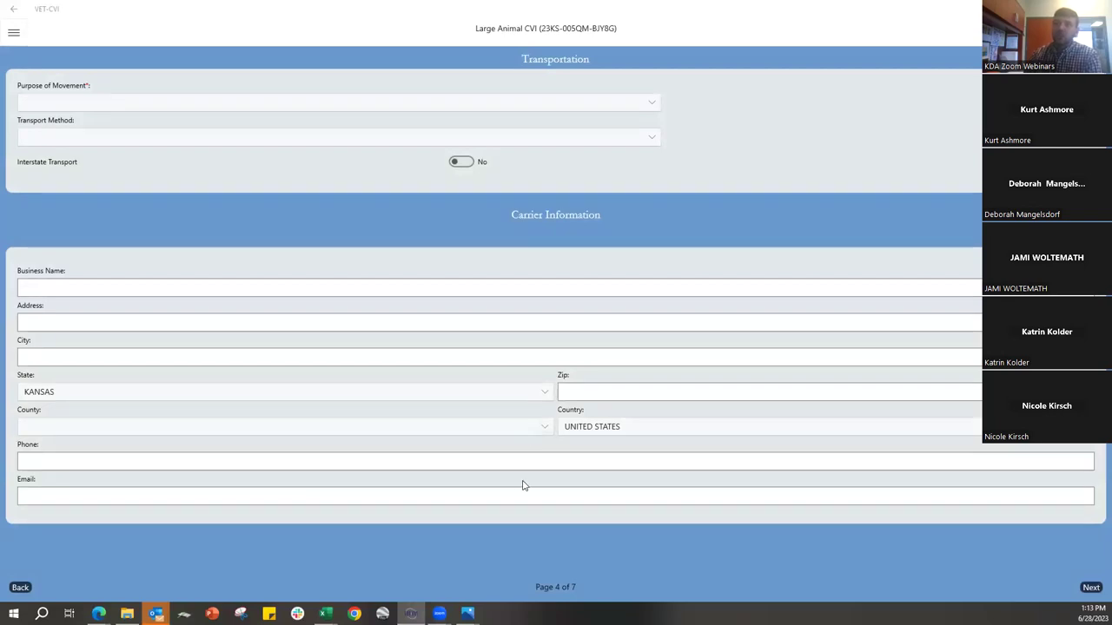
Set Purpose of Movement to Breeding and Transport Method to Truck
click(100, 103)
scroll(136, 217, up, 1)
scroll(136, 216, down, 1)
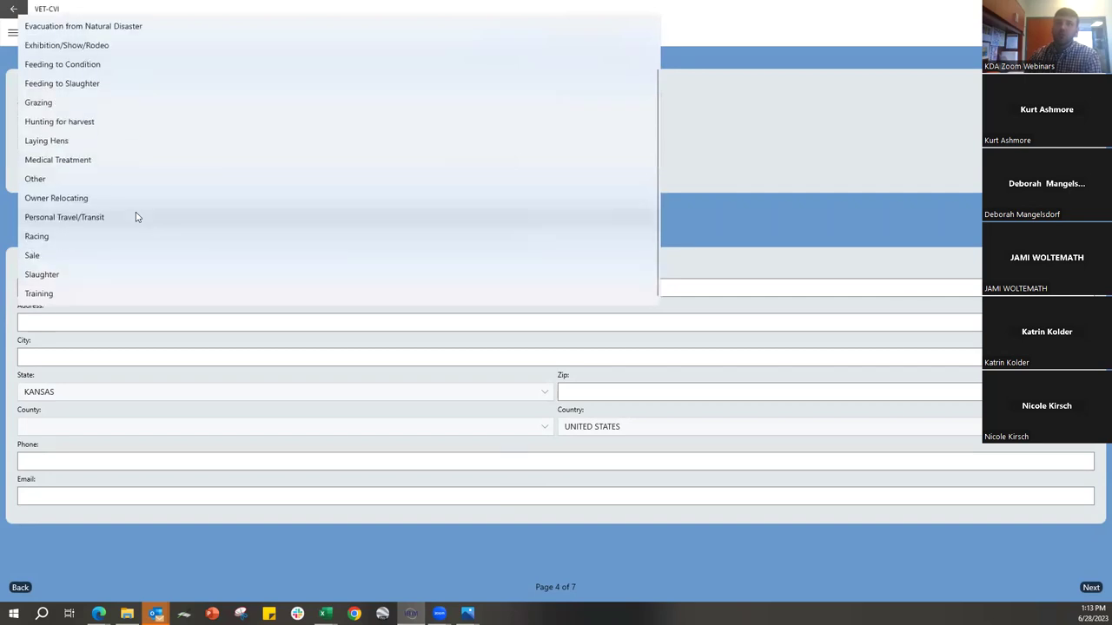
scroll(138, 217, up, 1)
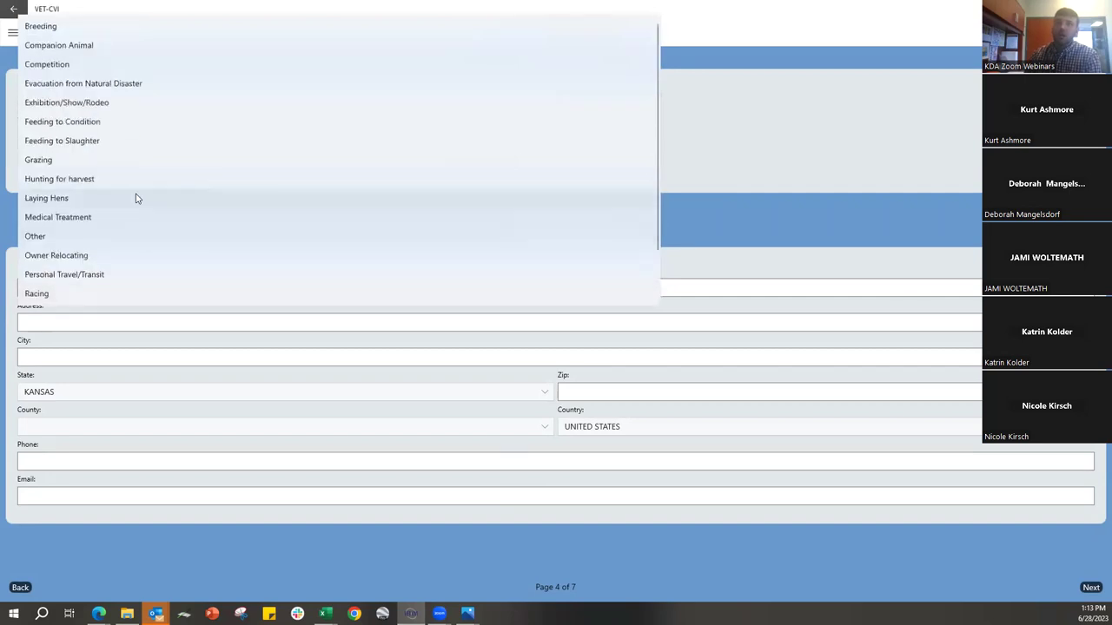
click(70, 33)
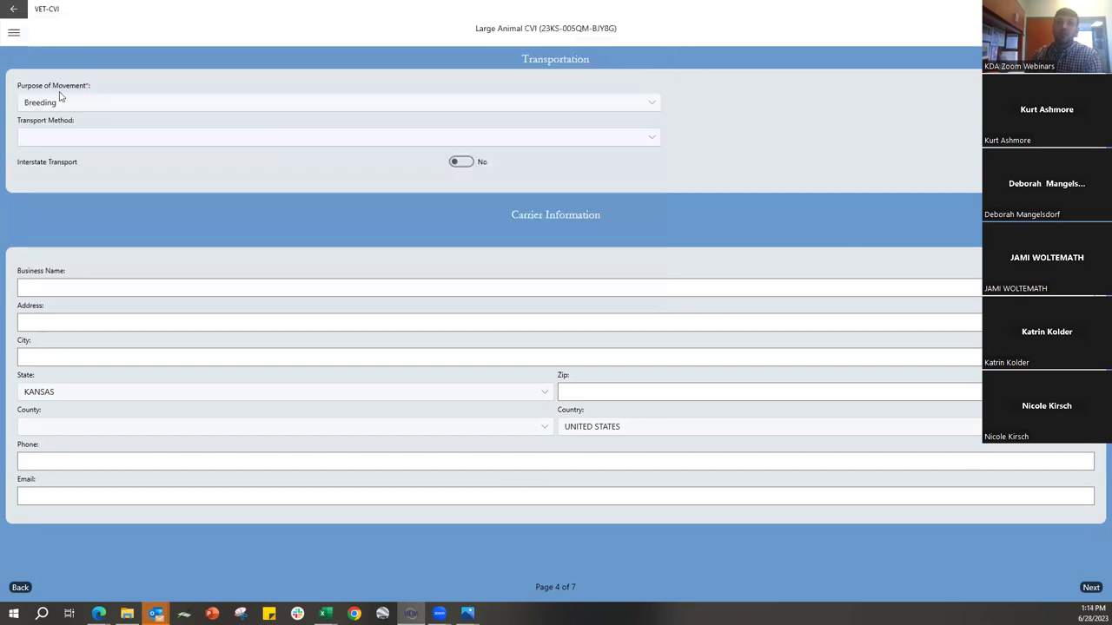
click(112, 139)
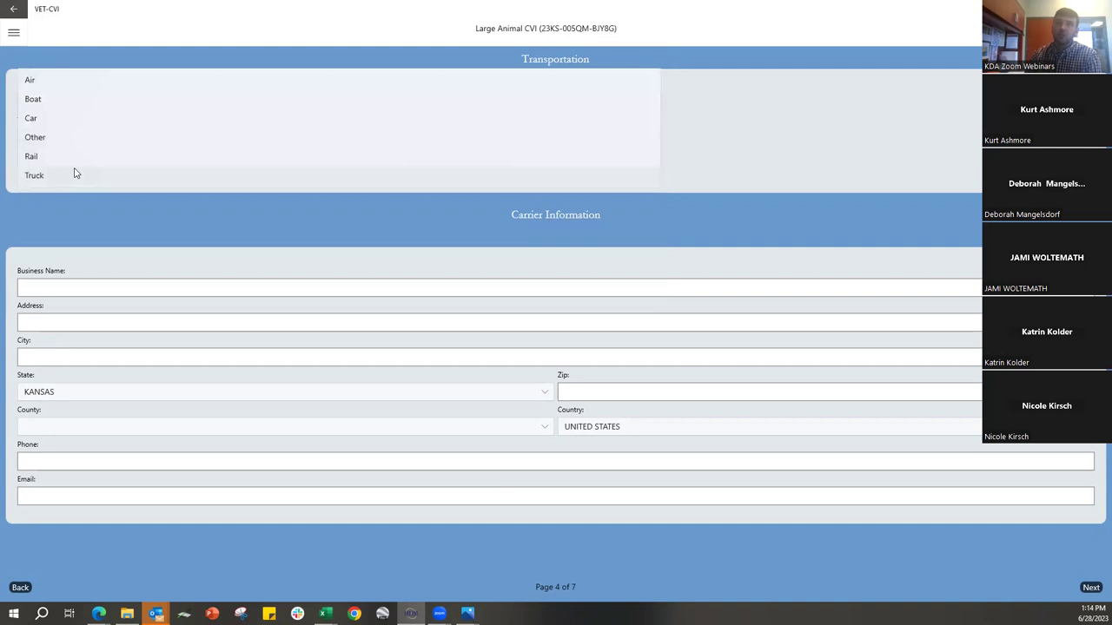
click(68, 177)
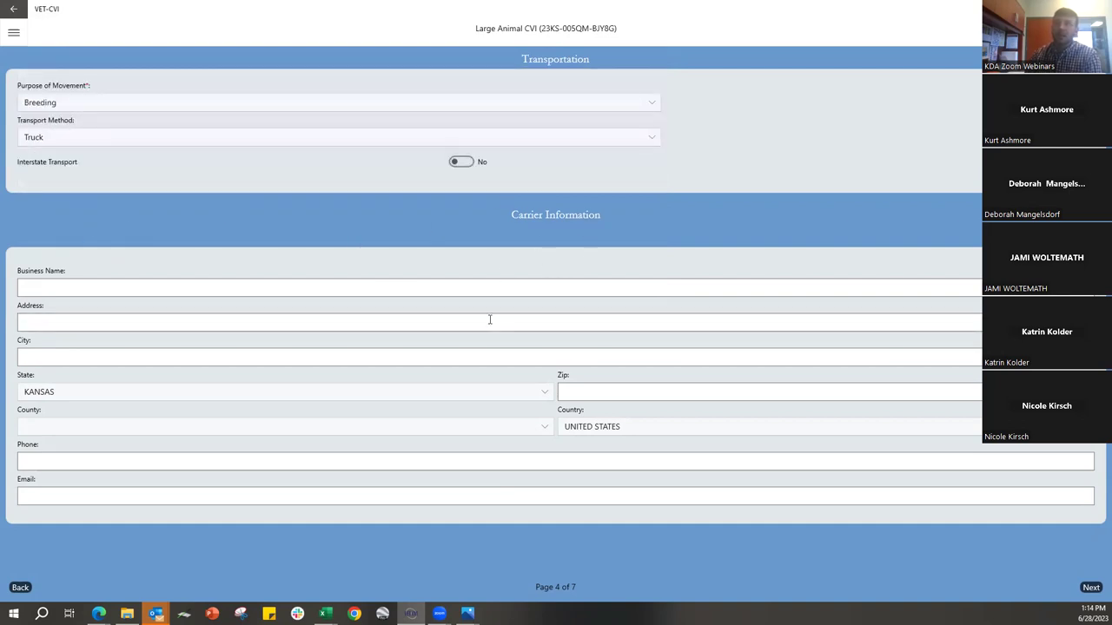
Leave the carrier details blank, step to the next page and back to Transportation
click(564, 392)
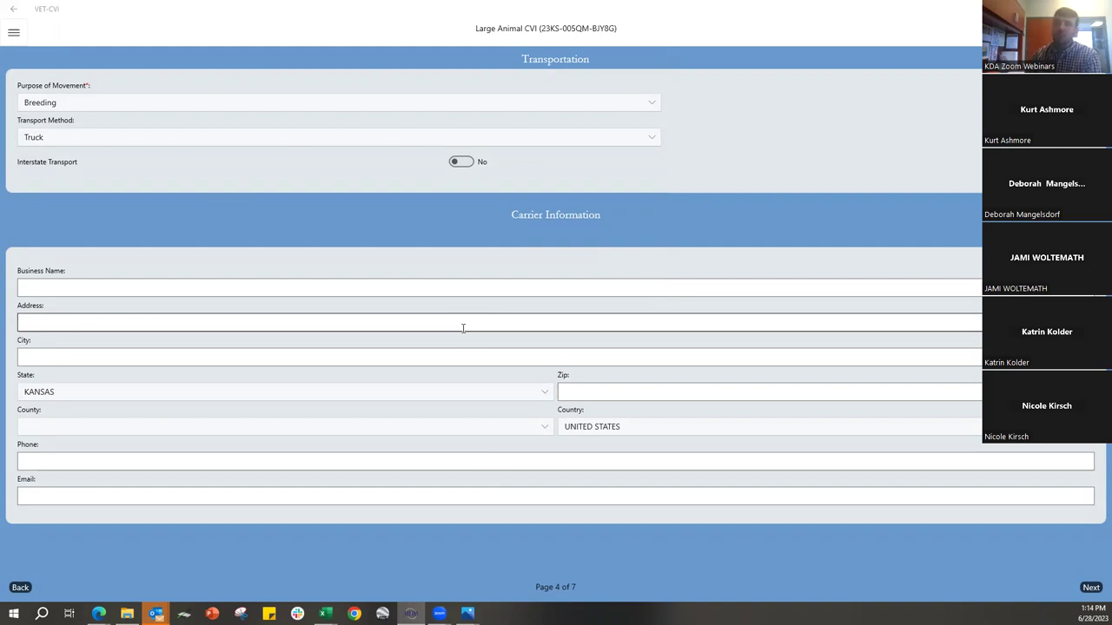
click(169, 491)
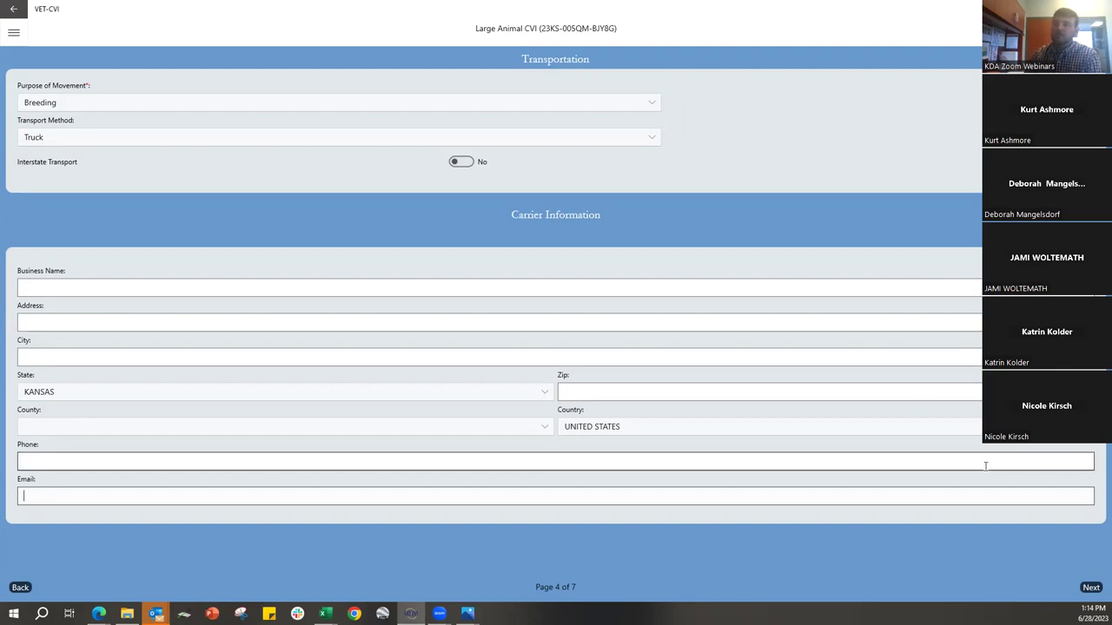
click(1089, 589)
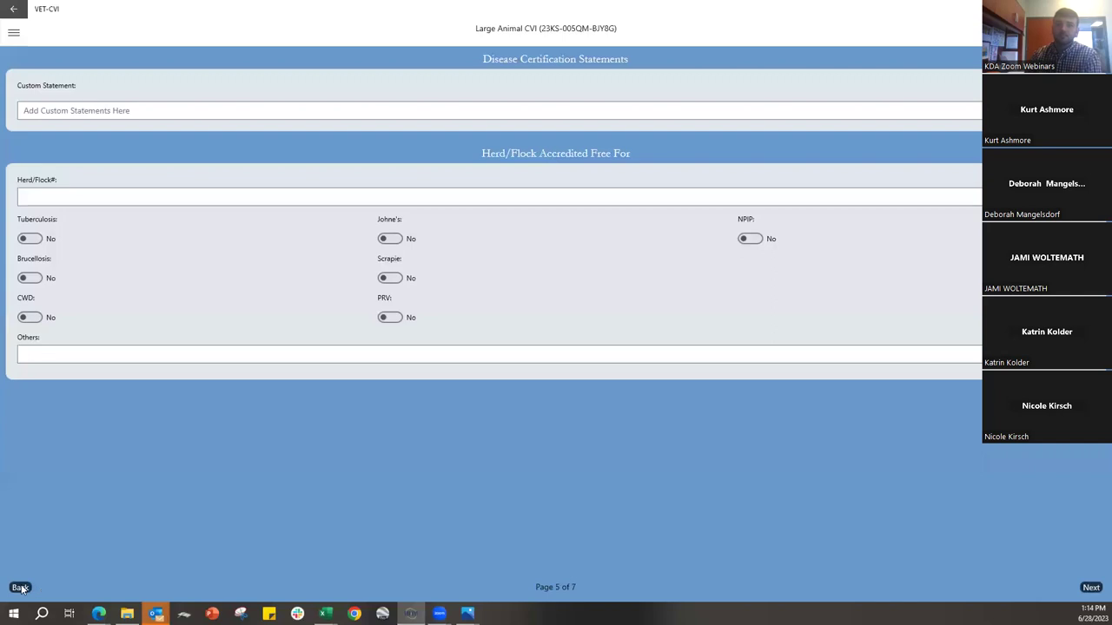
click(19, 588)
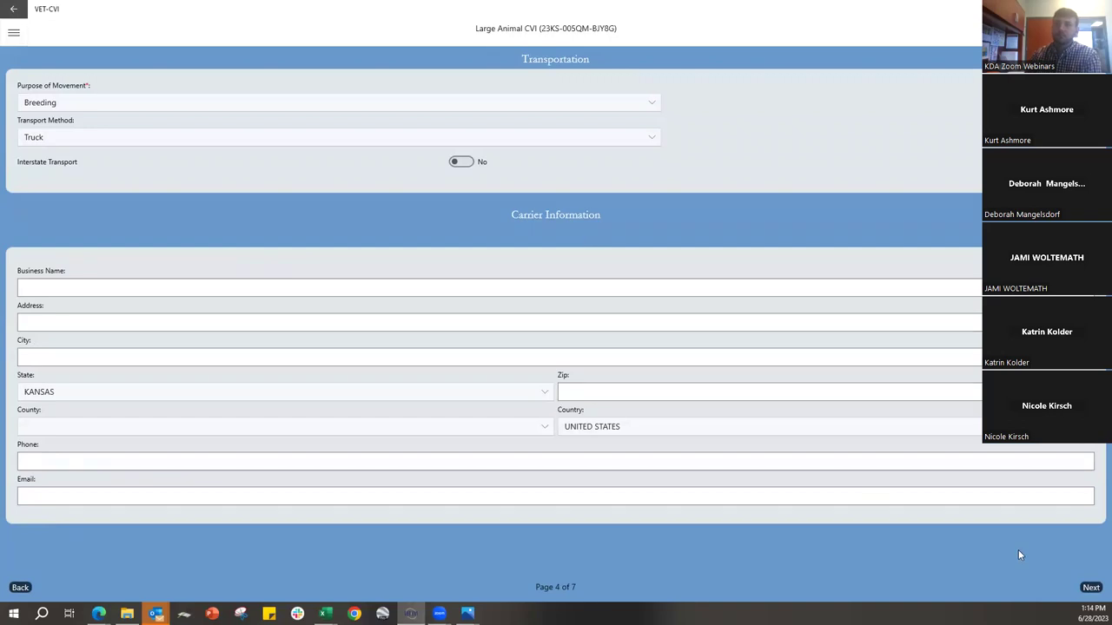
Leave the carrier e-mail empty and advance to page 5, Disease Certification Statements
click(32, 496)
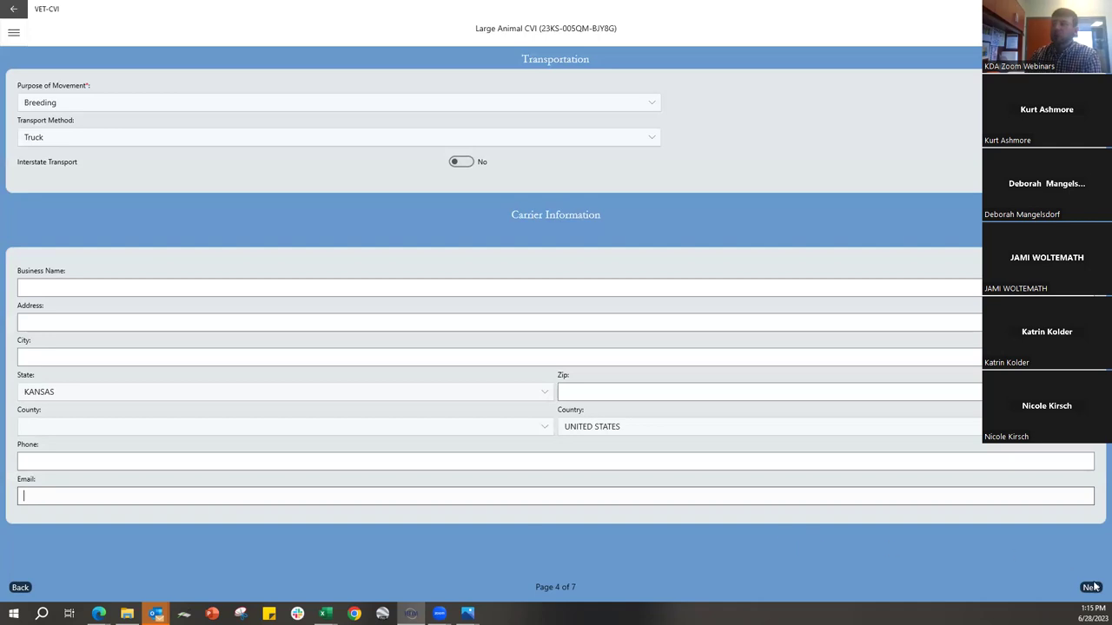
click(983, 472)
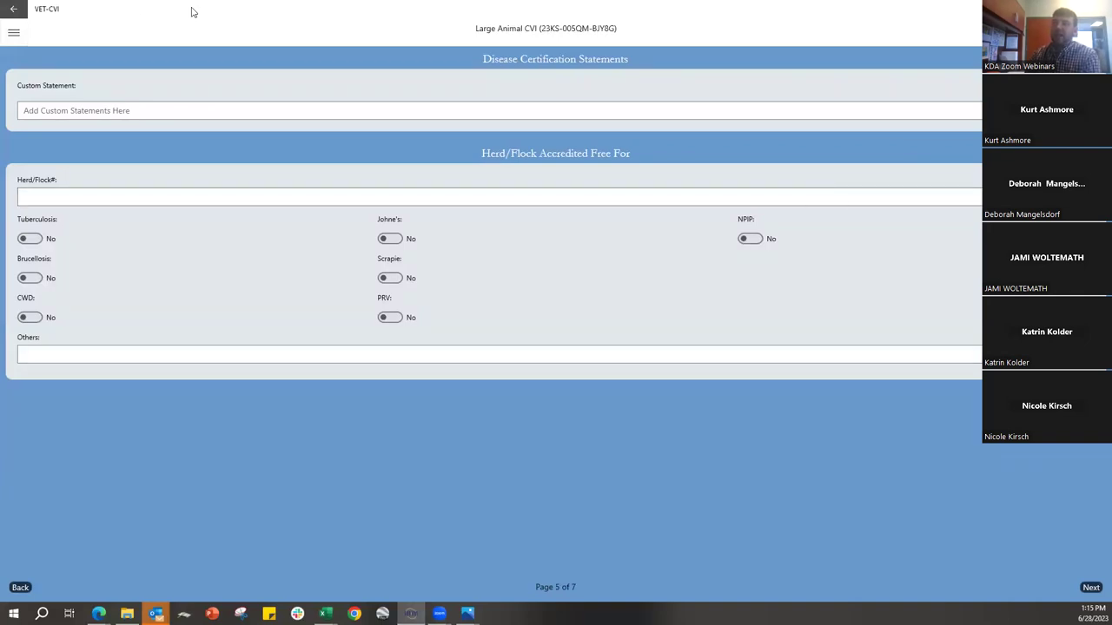
Fill the Custom Statement with the saved statement 'At least 120 days pregnant'
click(125, 110)
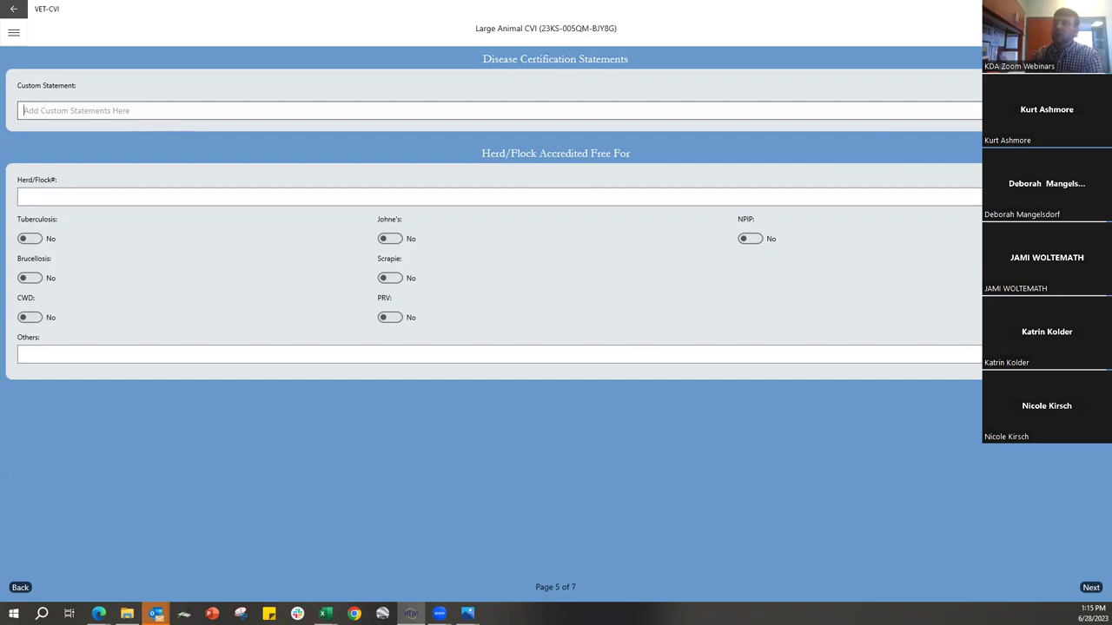
click(978, 110)
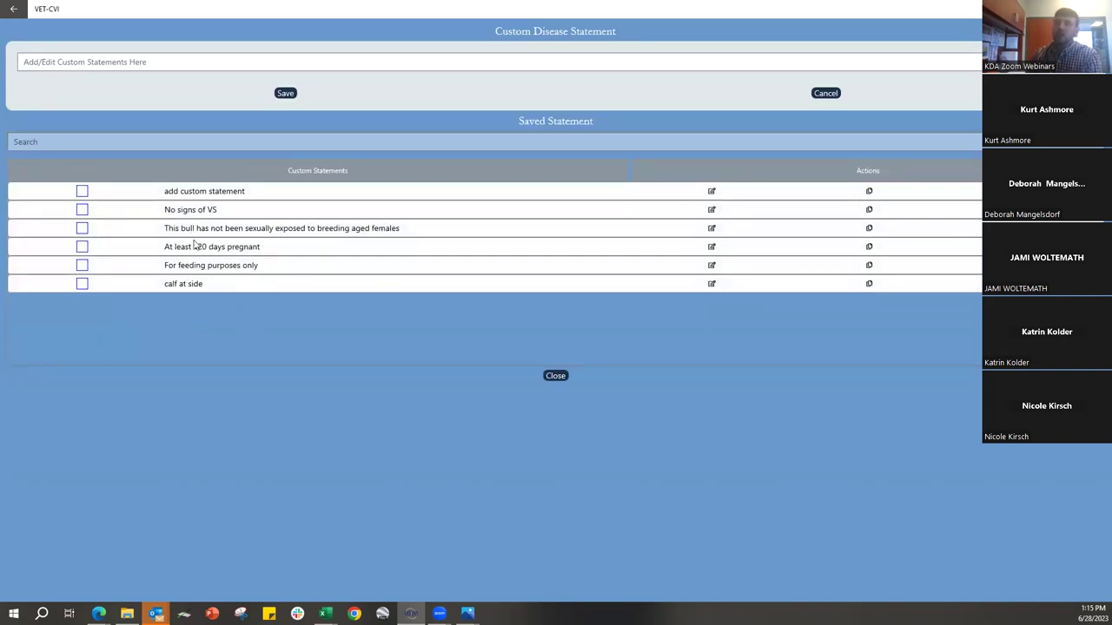
click(82, 247)
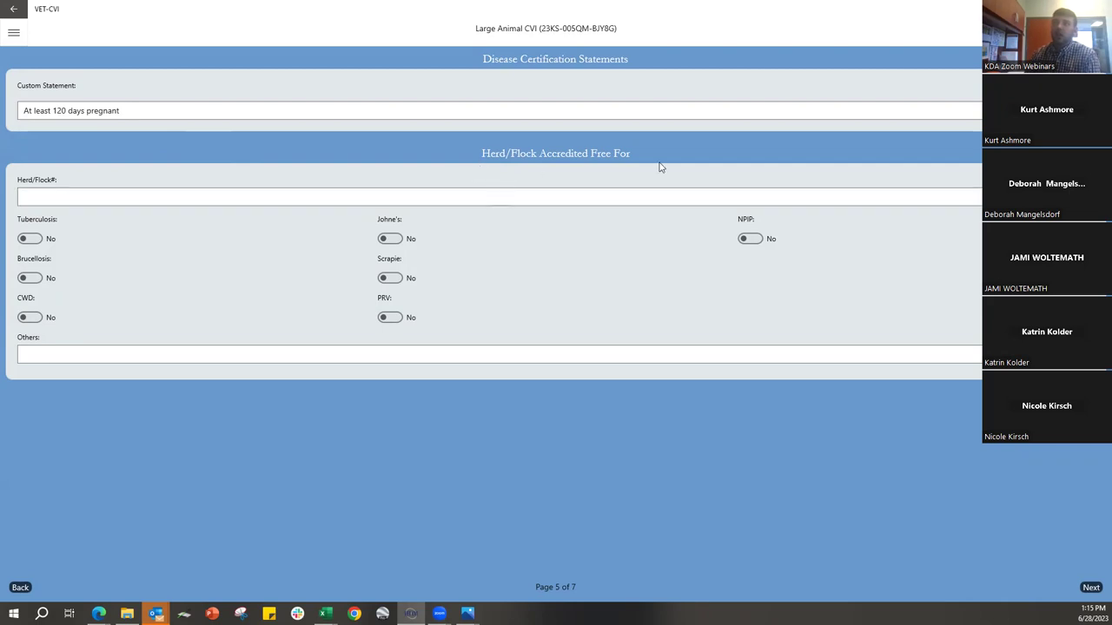
Leave Tuberculosis accredited-free at No and move on to the Species/Class page
click(35, 241)
click(30, 240)
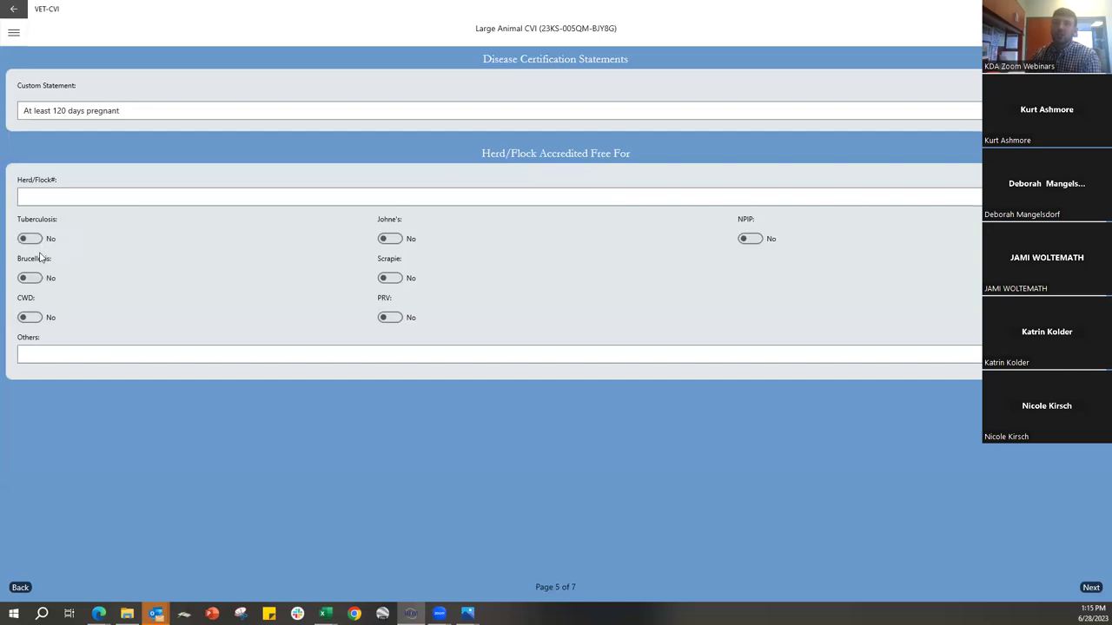
click(34, 242)
click(54, 241)
click(1091, 588)
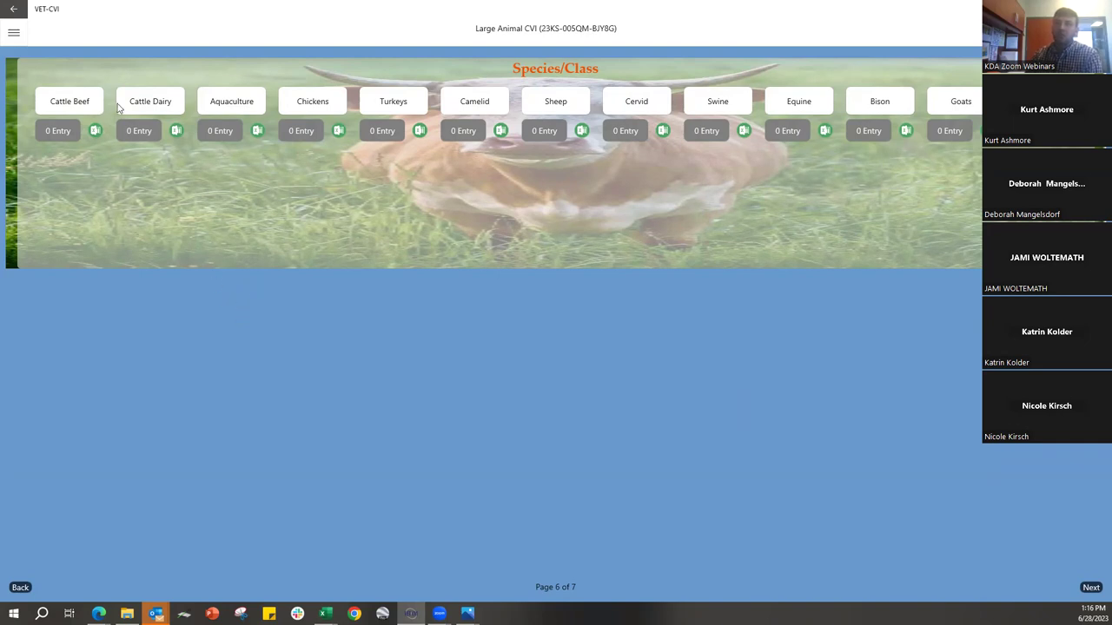
Start a Cattle Beef animal entry with breed 'an'
click(64, 104)
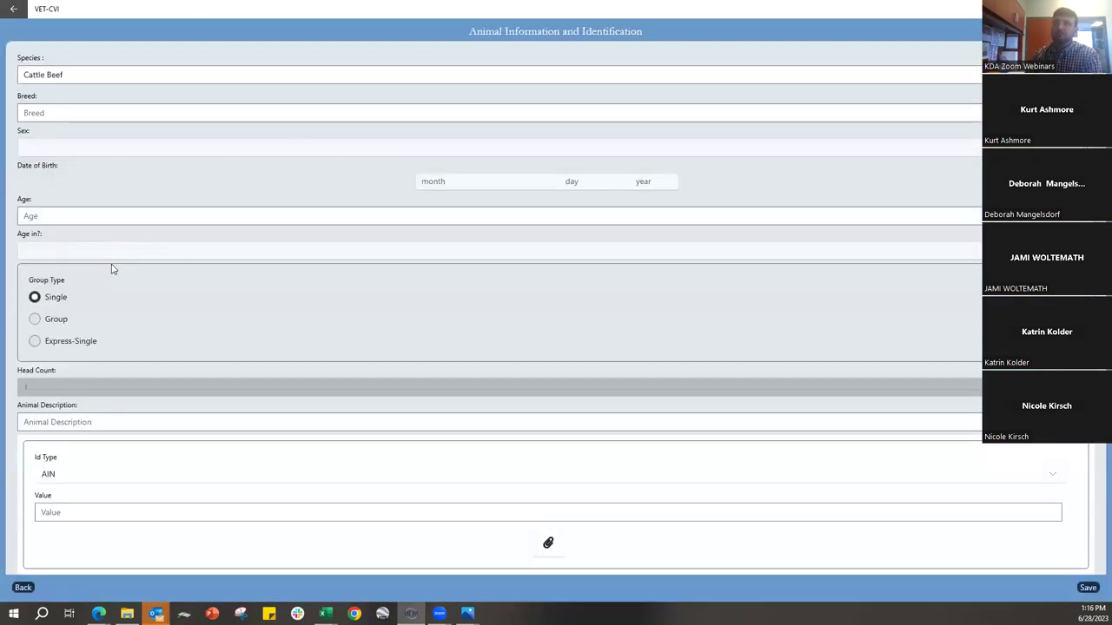
click(87, 112)
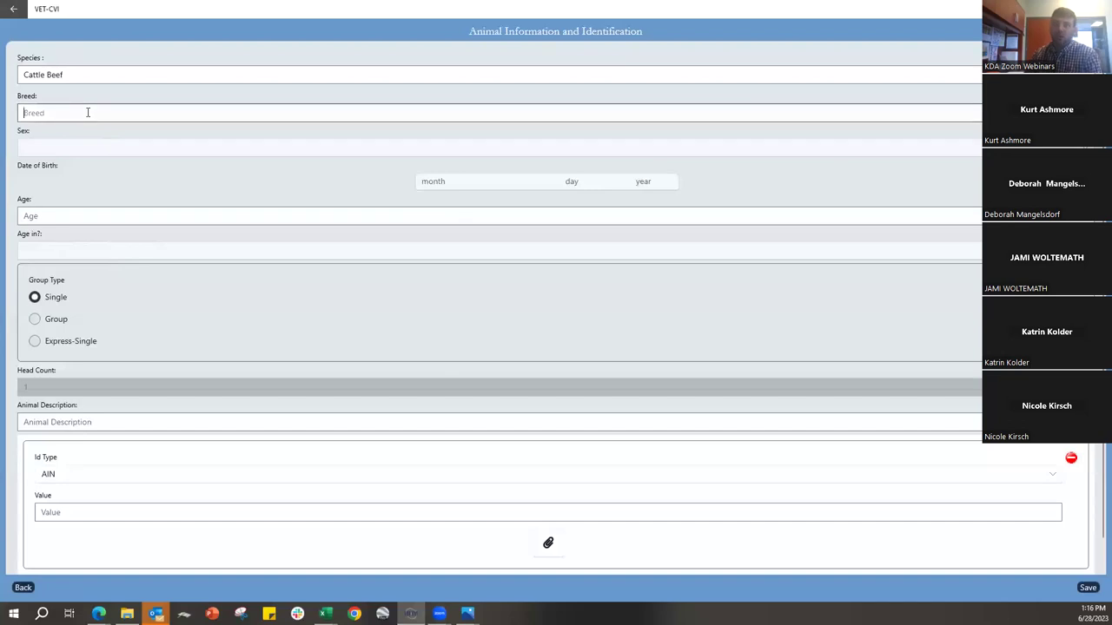
text(aN)
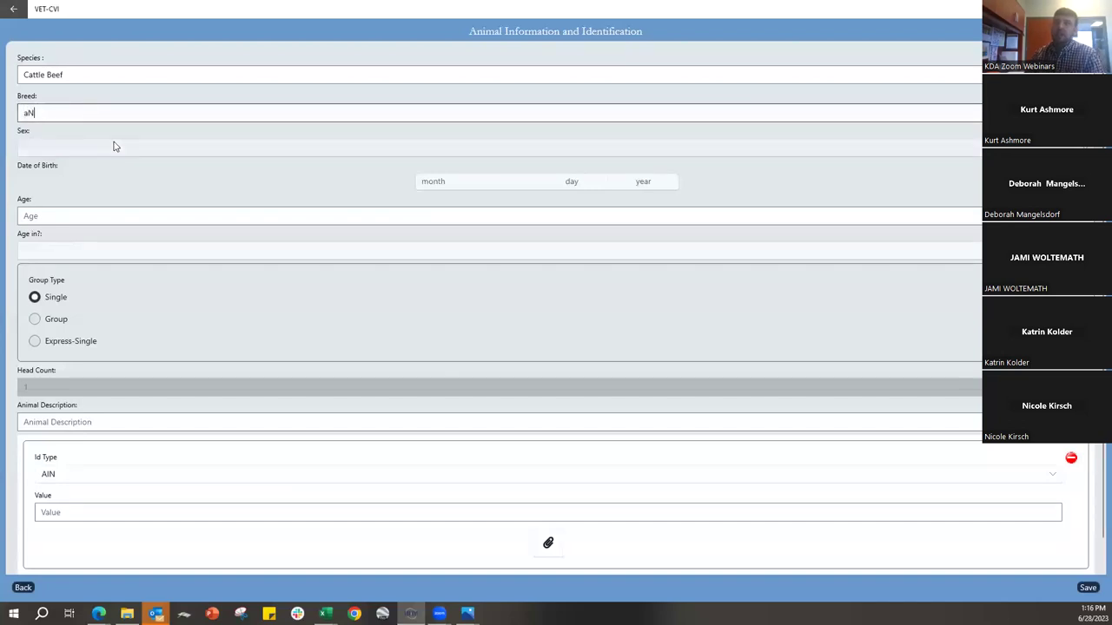
key(BackSpace)
text(n)
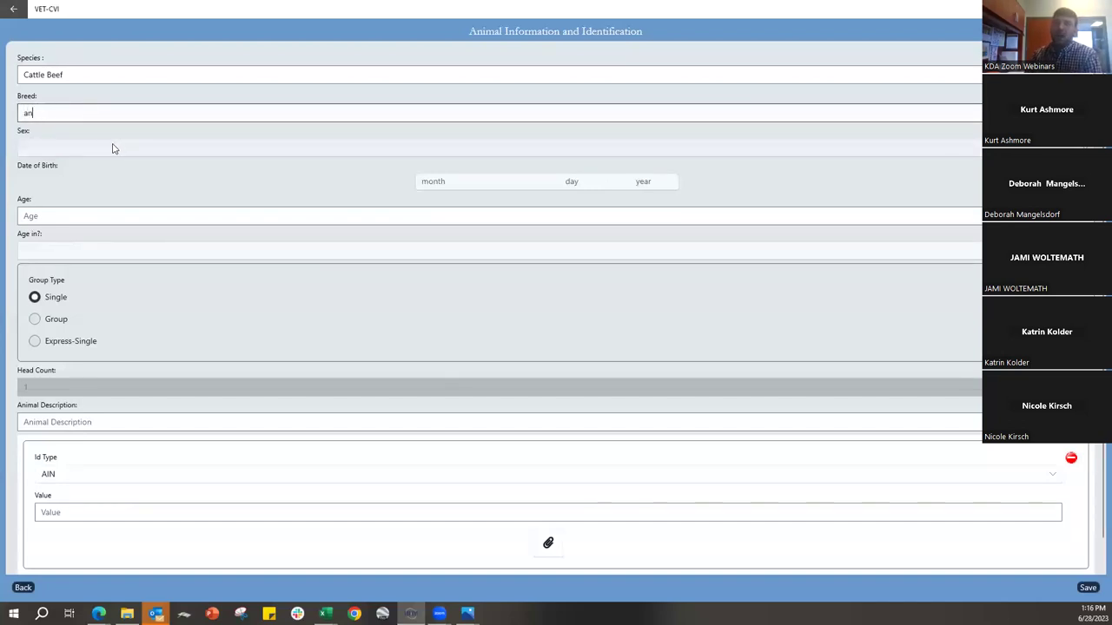
Set sex to Female, age to 2 Years, and group type to Group
click(112, 150)
click(68, 71)
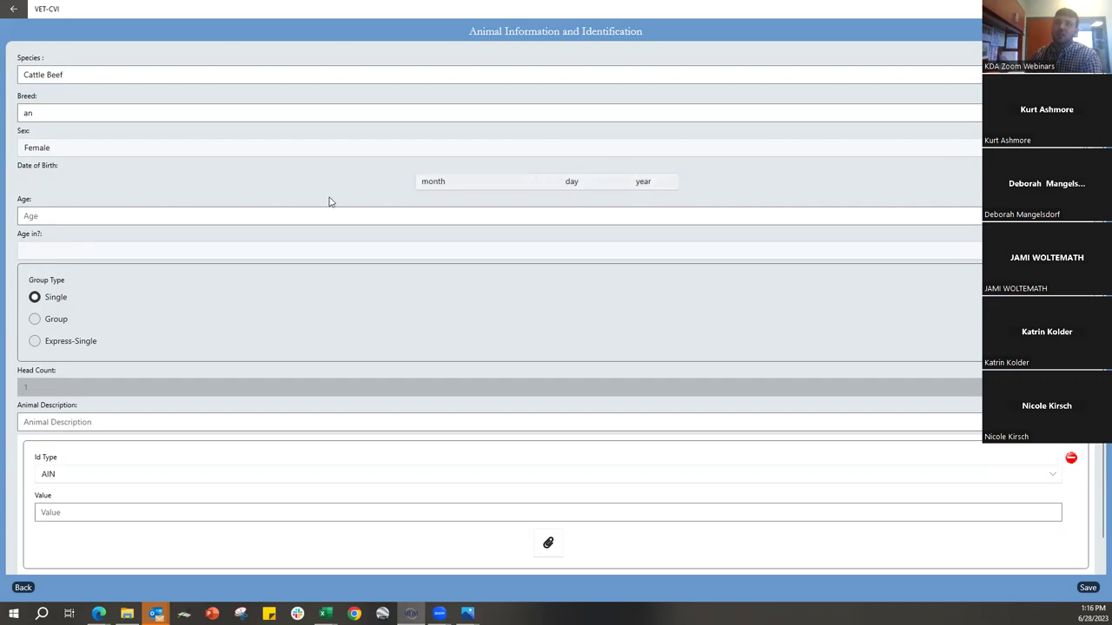
click(42, 216)
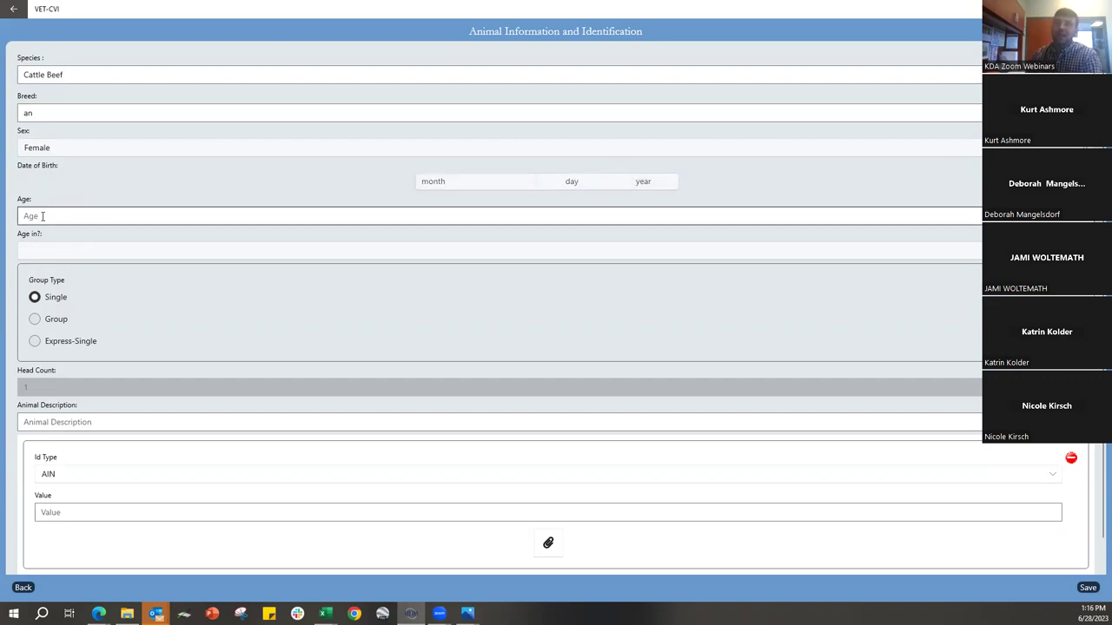
text(2)
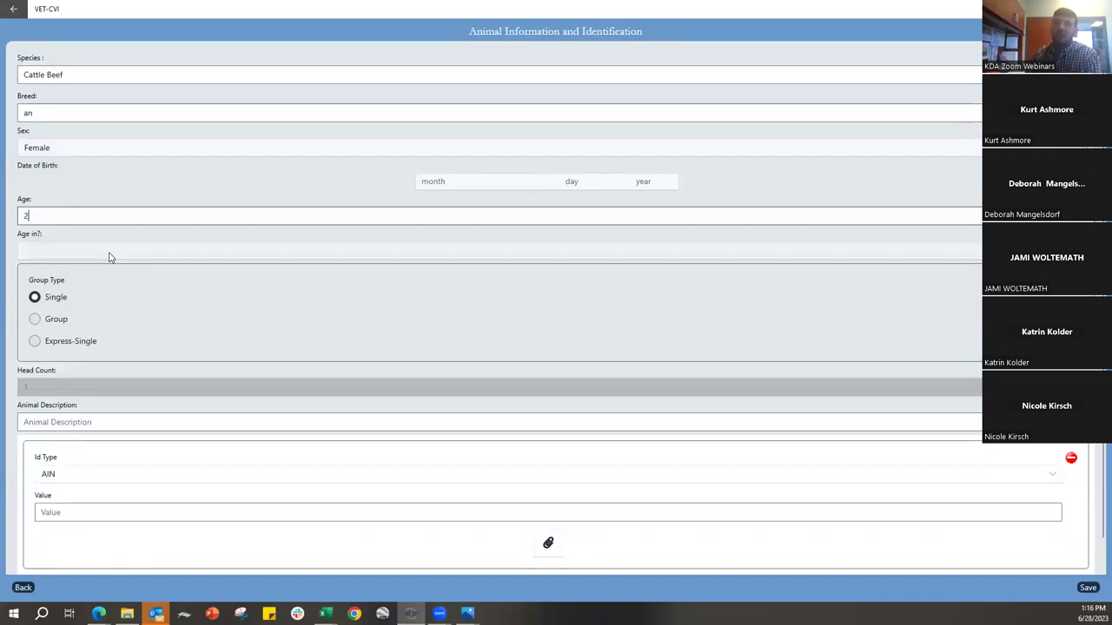
click(109, 258)
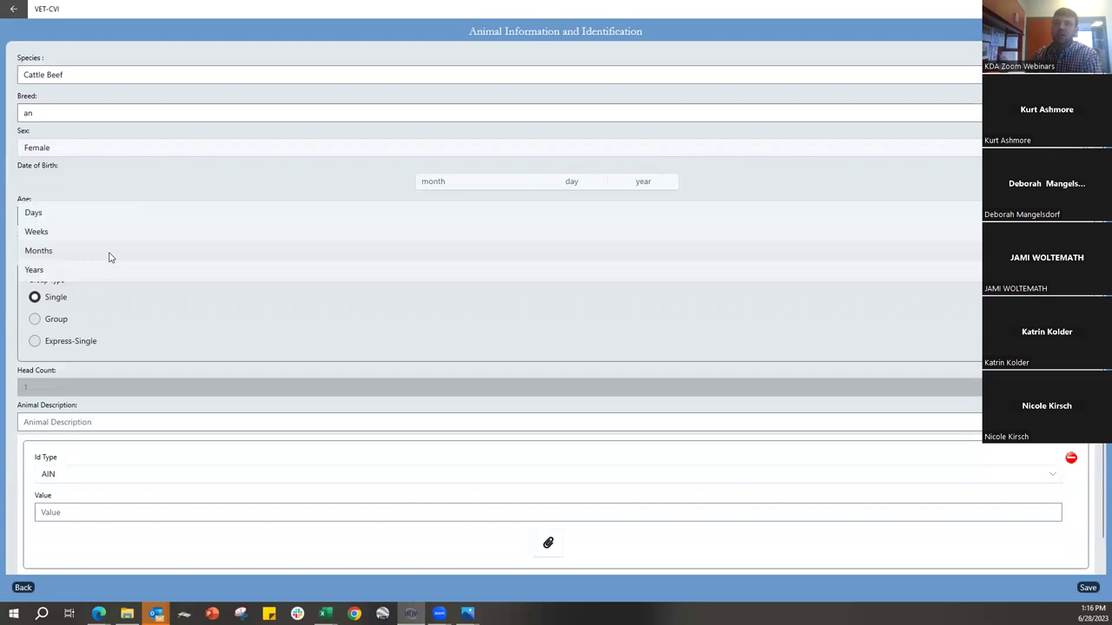
click(50, 273)
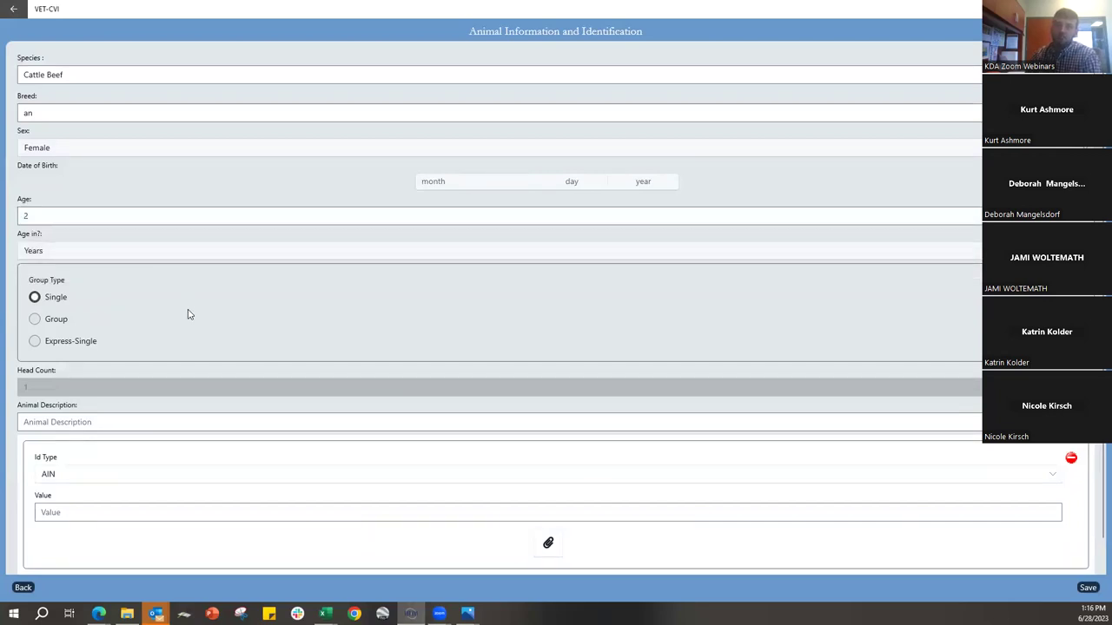
scroll(156, 308, down, 1)
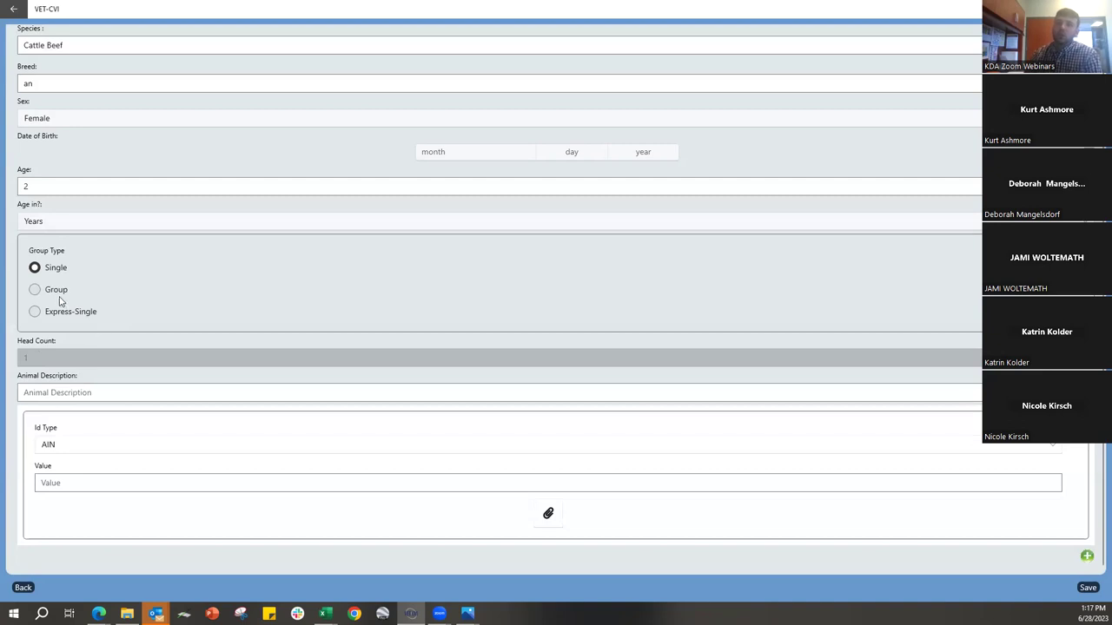
click(61, 296)
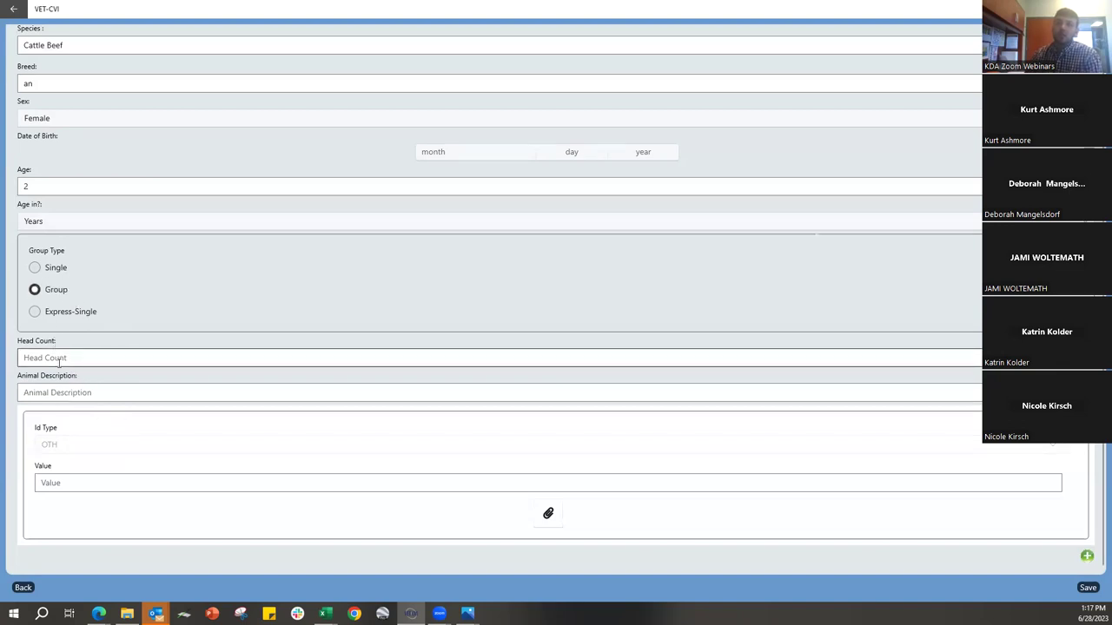
Switch the group type to Express-Single with a head count of 2
click(36, 313)
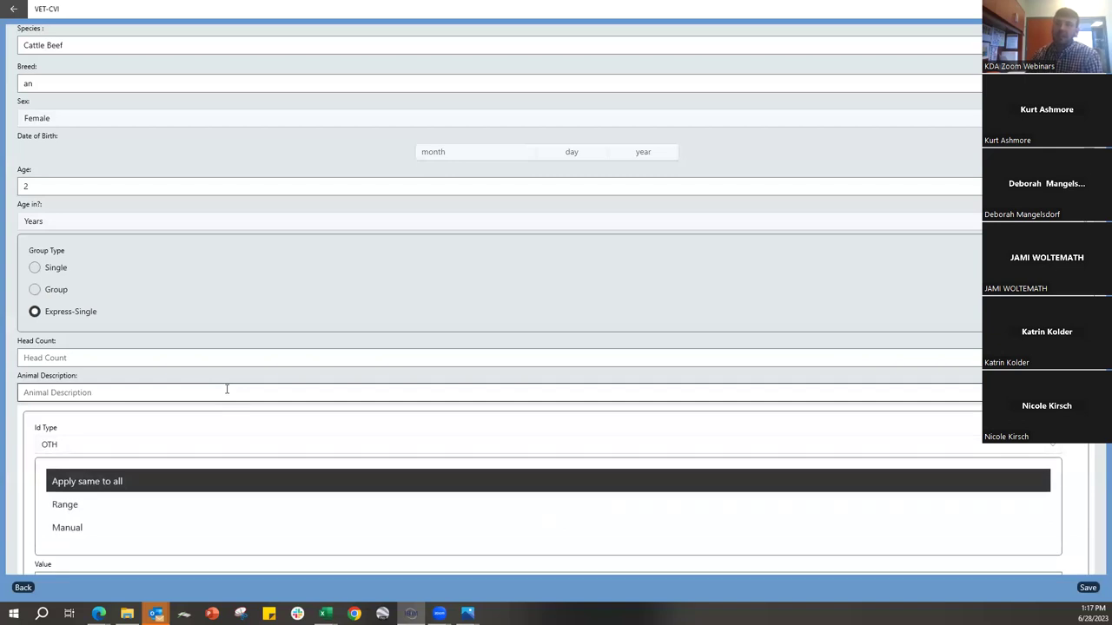
click(103, 359)
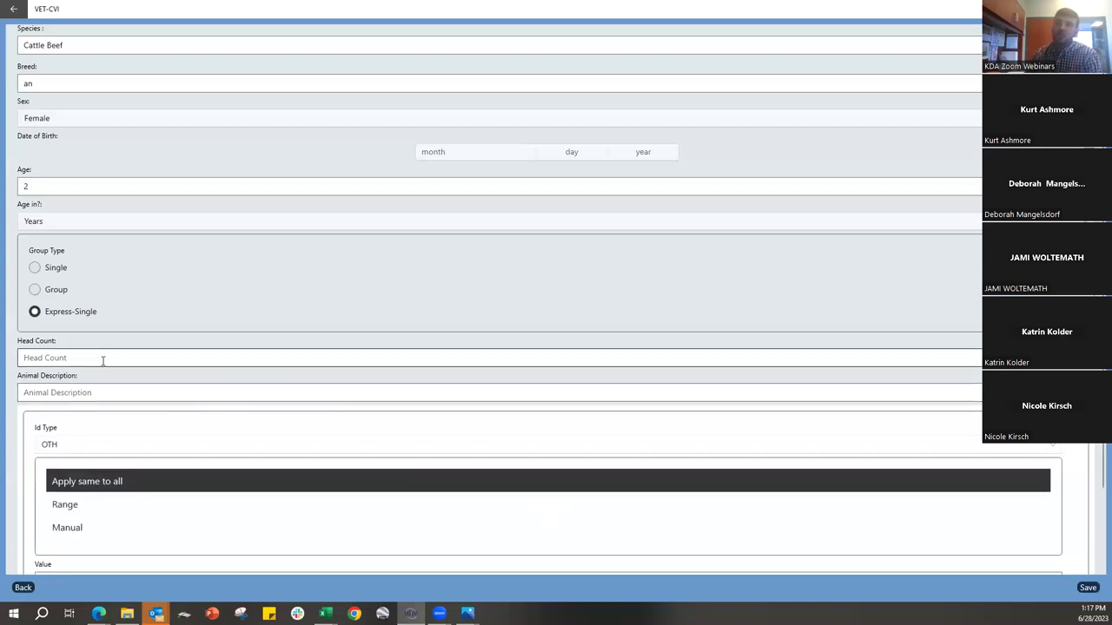
text(5)
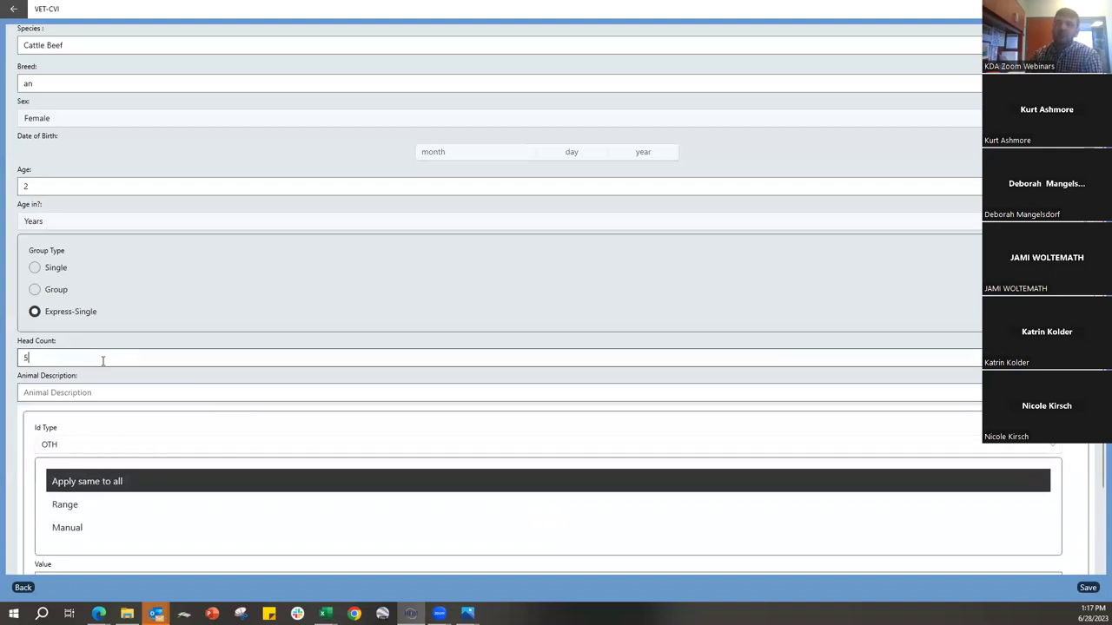
key(BackSpace)
text(2)
click(95, 423)
Enter 'blk cows' as the animal description
click(102, 391)
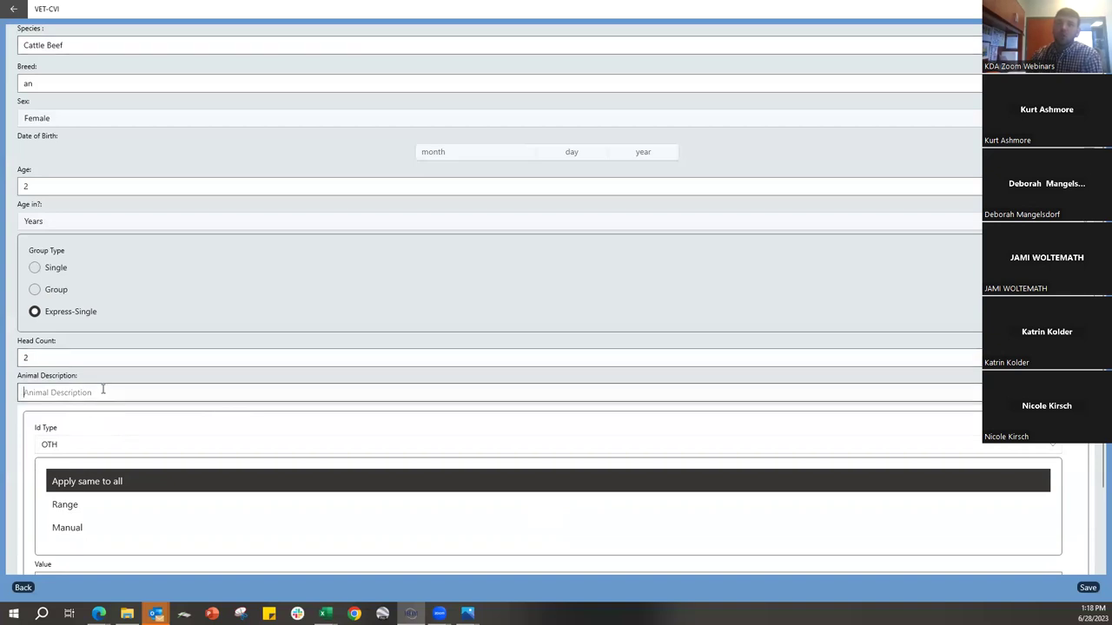
text(blk cows)
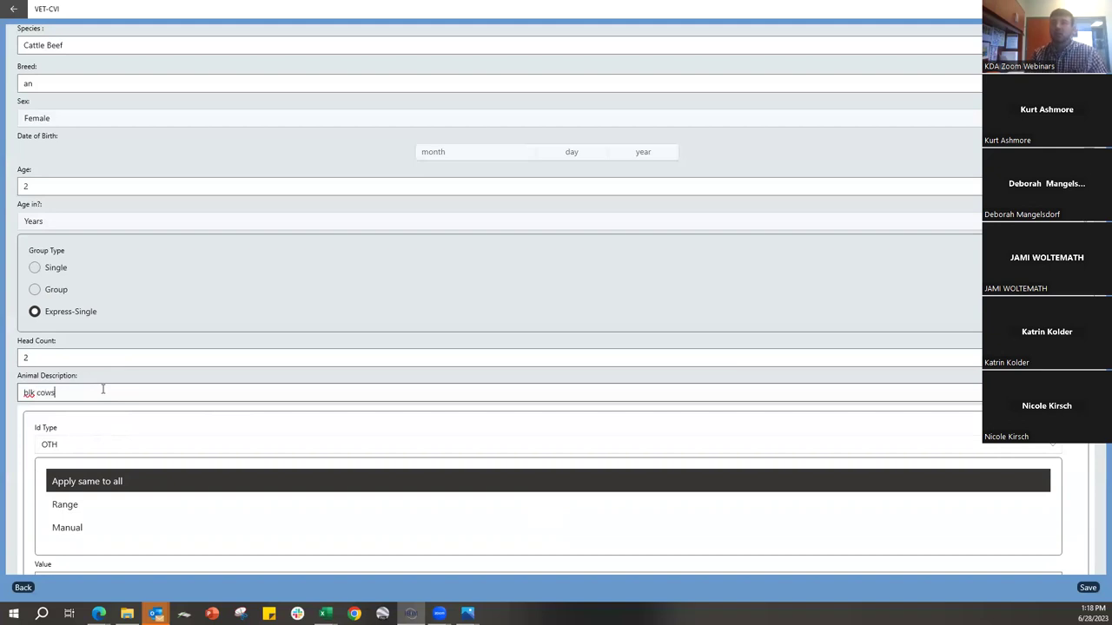
scroll(139, 402, down, 1)
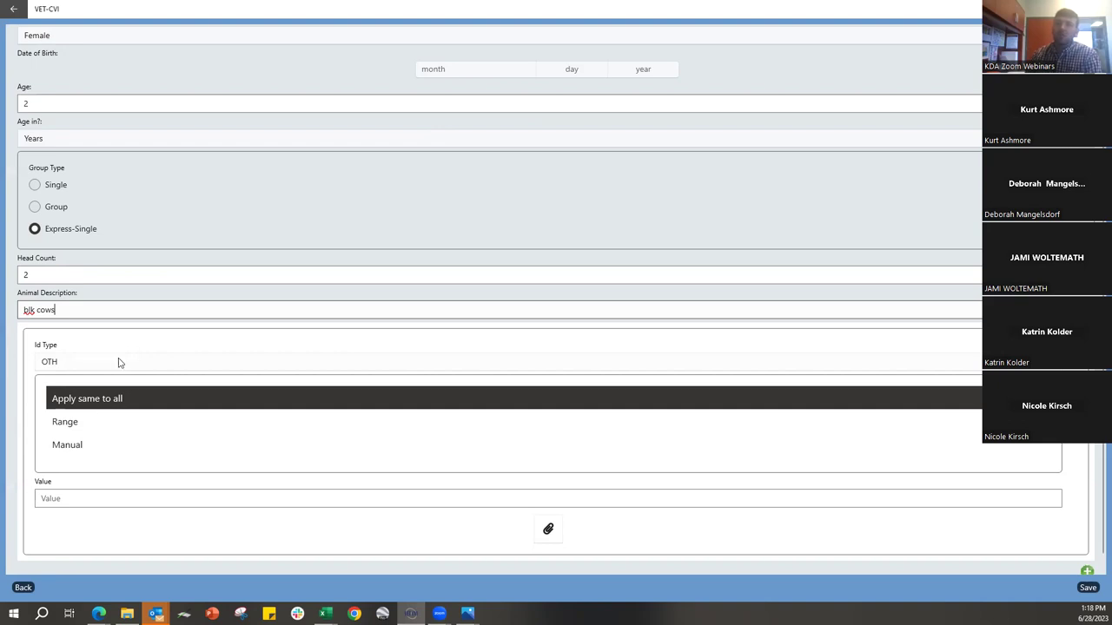
click(71, 367)
scroll(113, 286, up, 2)
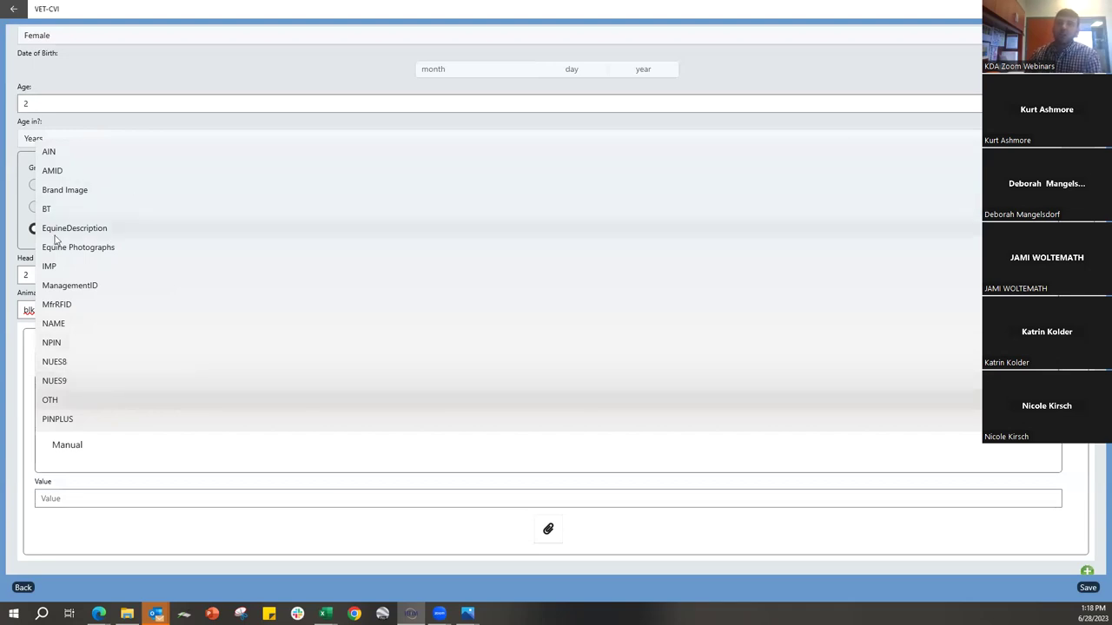
Choose AIN as ID type, then copy the two official IDs in B2:B3 from the Excel template
click(76, 151)
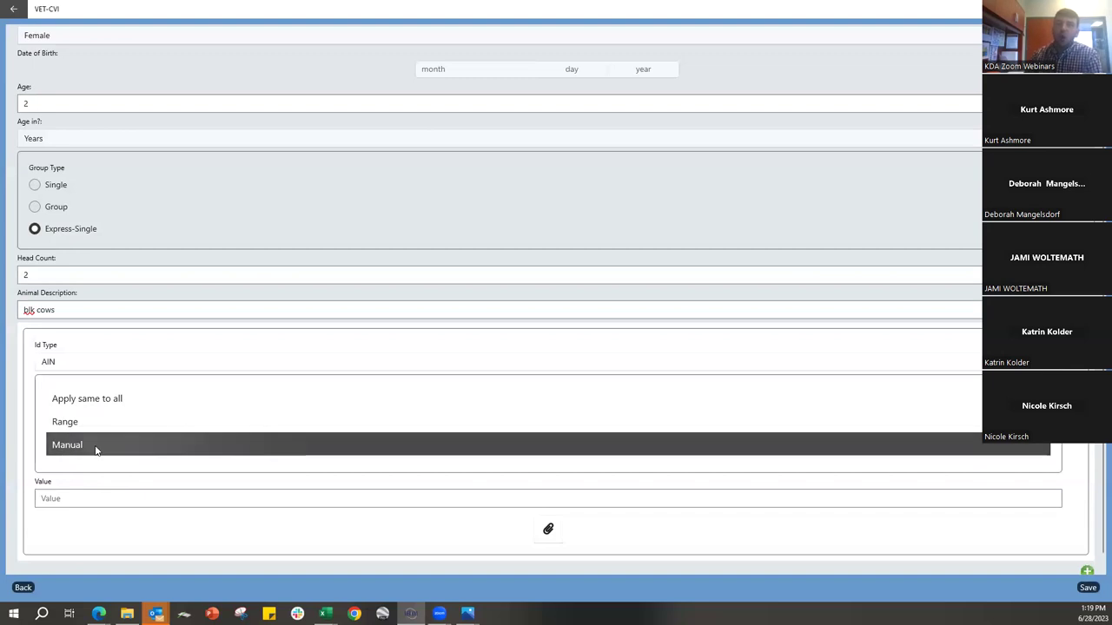
mouse_move(326, 612)
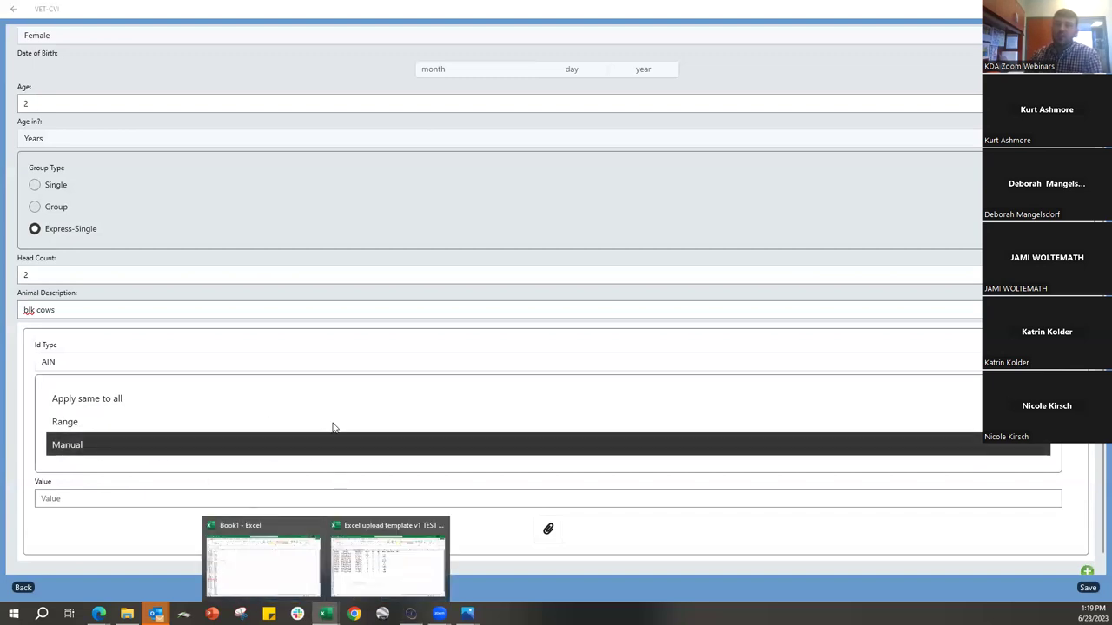
click(387, 560)
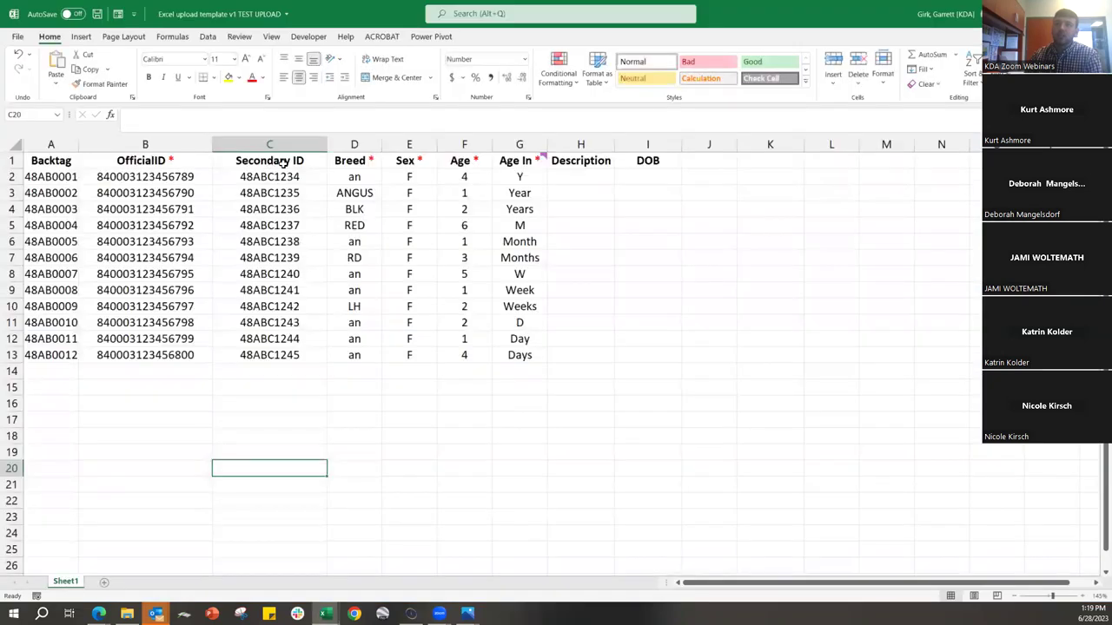
drag(157, 176, 157, 191)
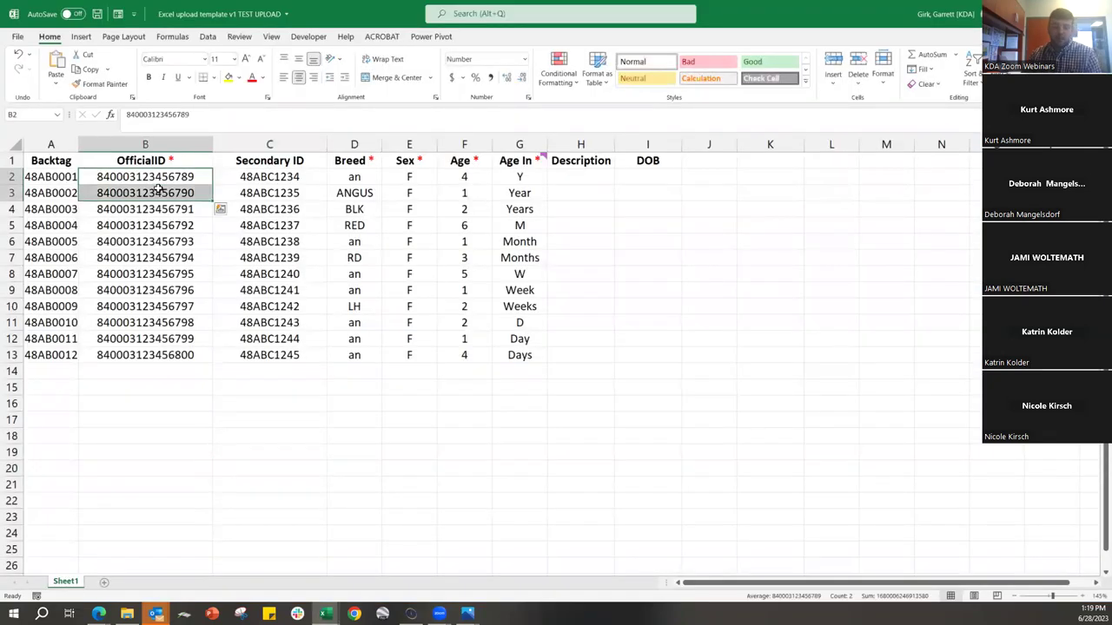
key(ctrl+c)
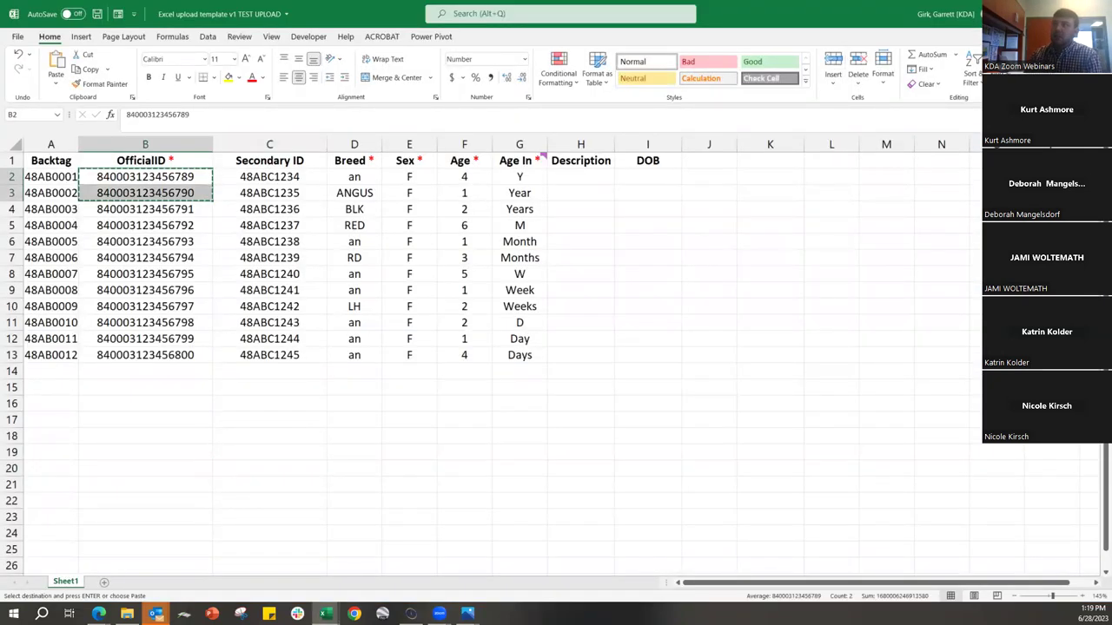
key(alt+Tab)
click(70, 498)
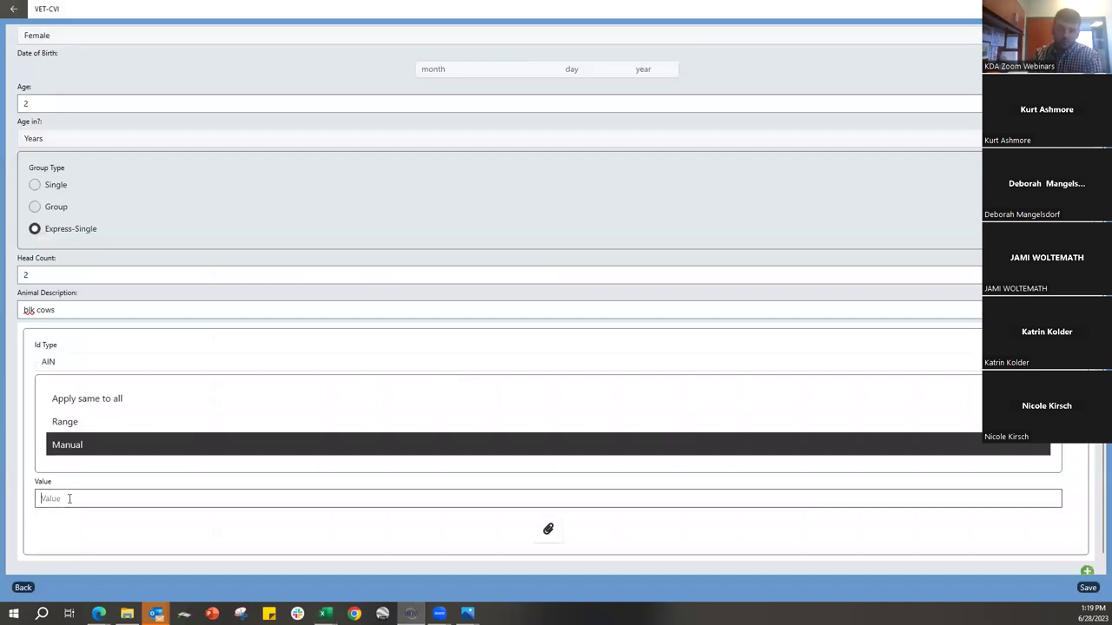
Paste the two official IDs into Value, trim the trailing blank line, and save the animals
key(ctrl+v)
key(BackSpace)
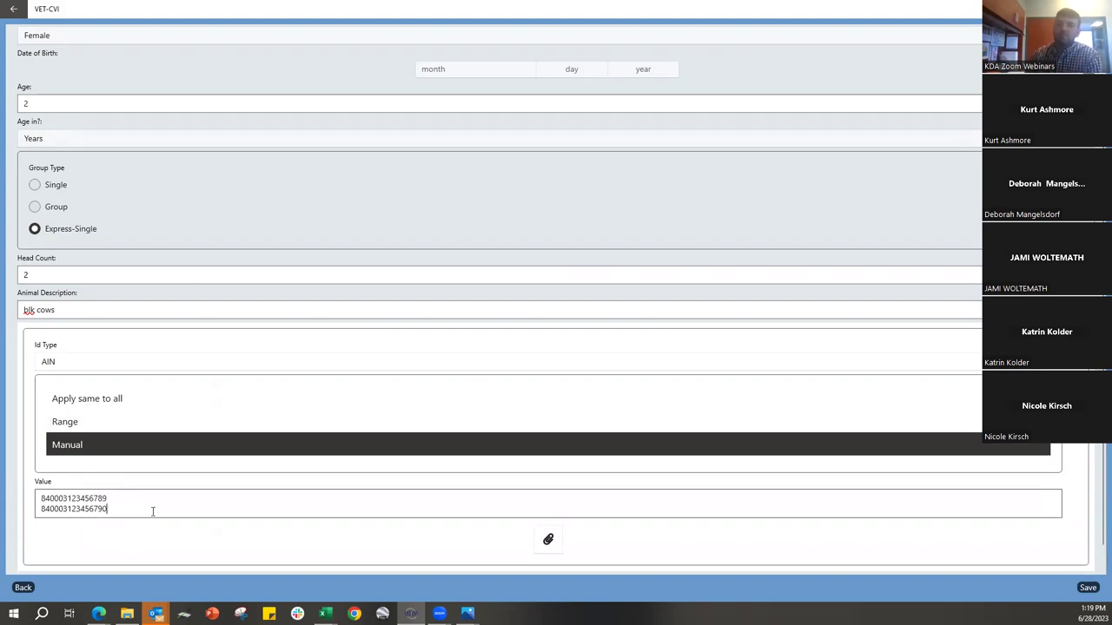
scroll(144, 513, down, 1)
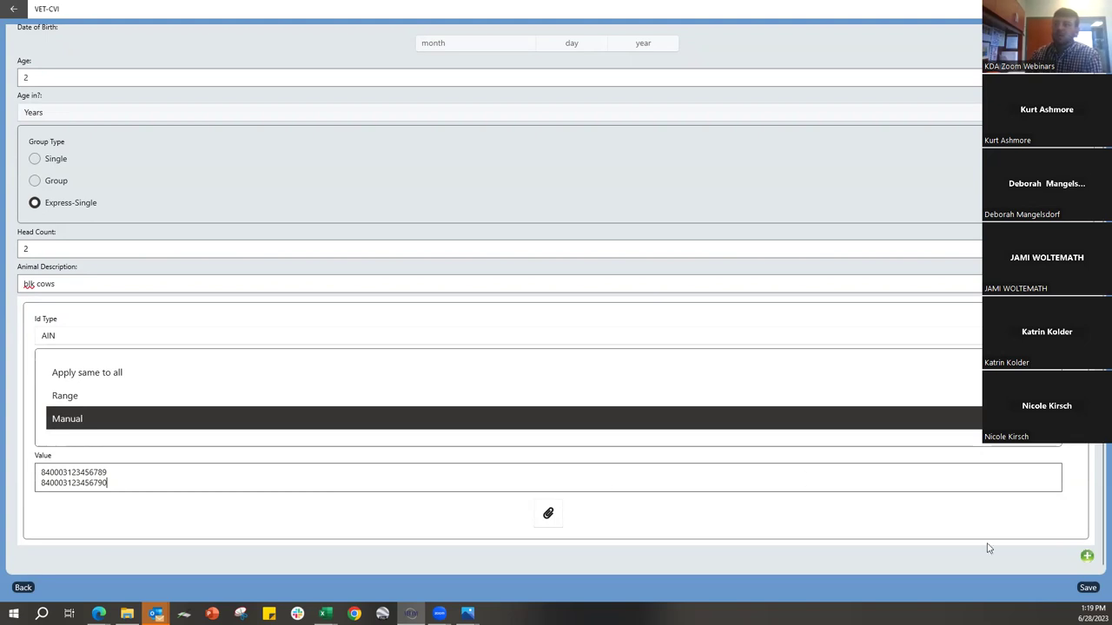
click(1087, 589)
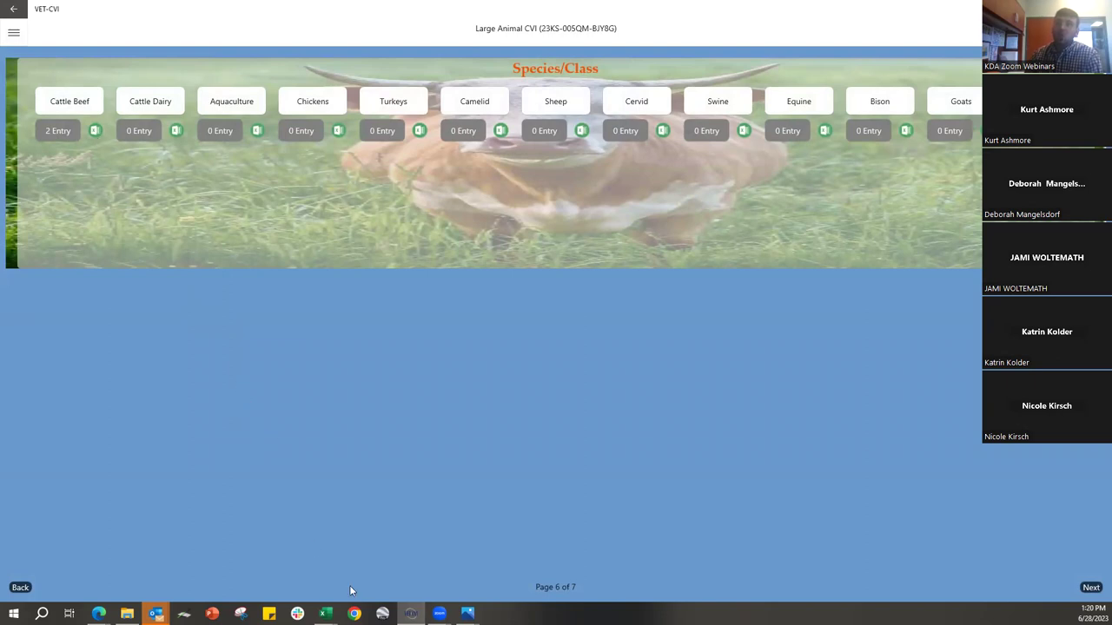
Check the Excel upload template, then start a Cattle Beef import via its Excel icon
click(388, 556)
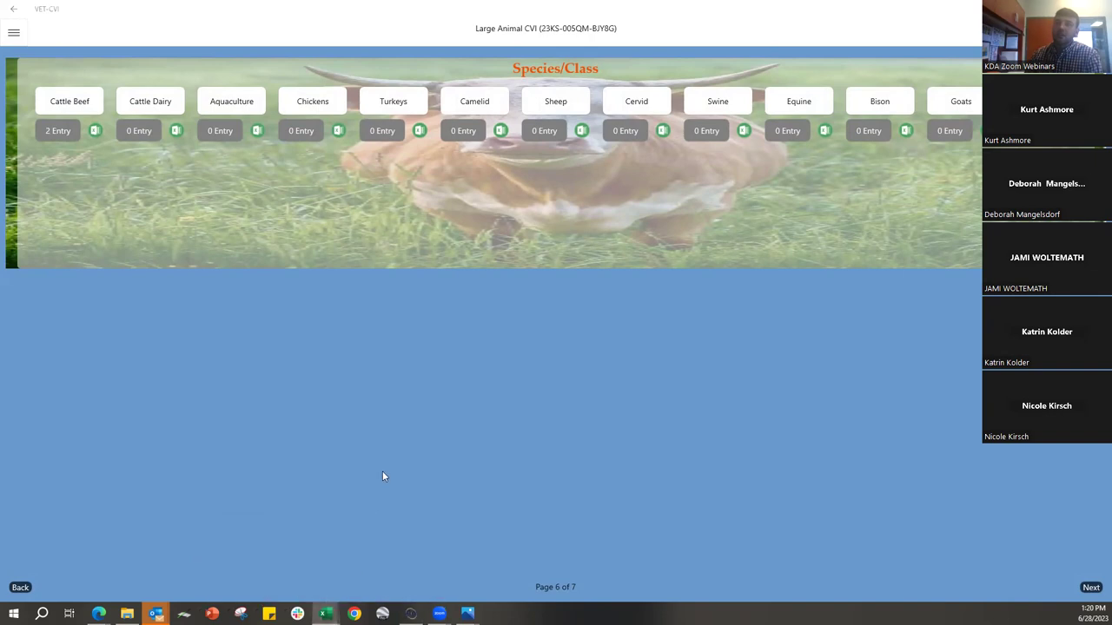
click(222, 452)
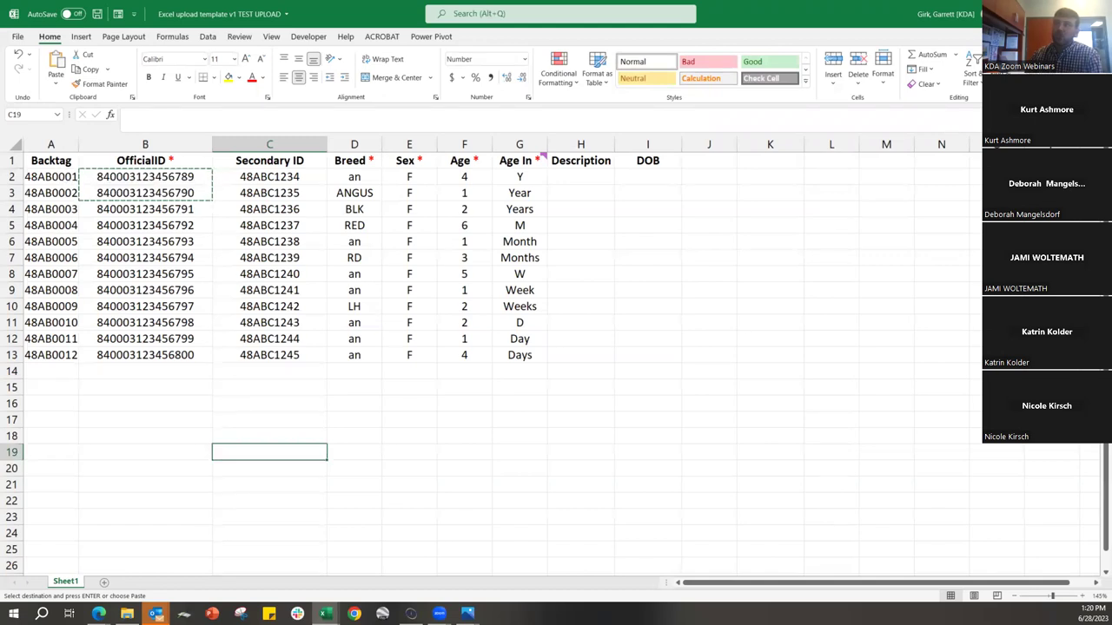
key(alt+Tab)
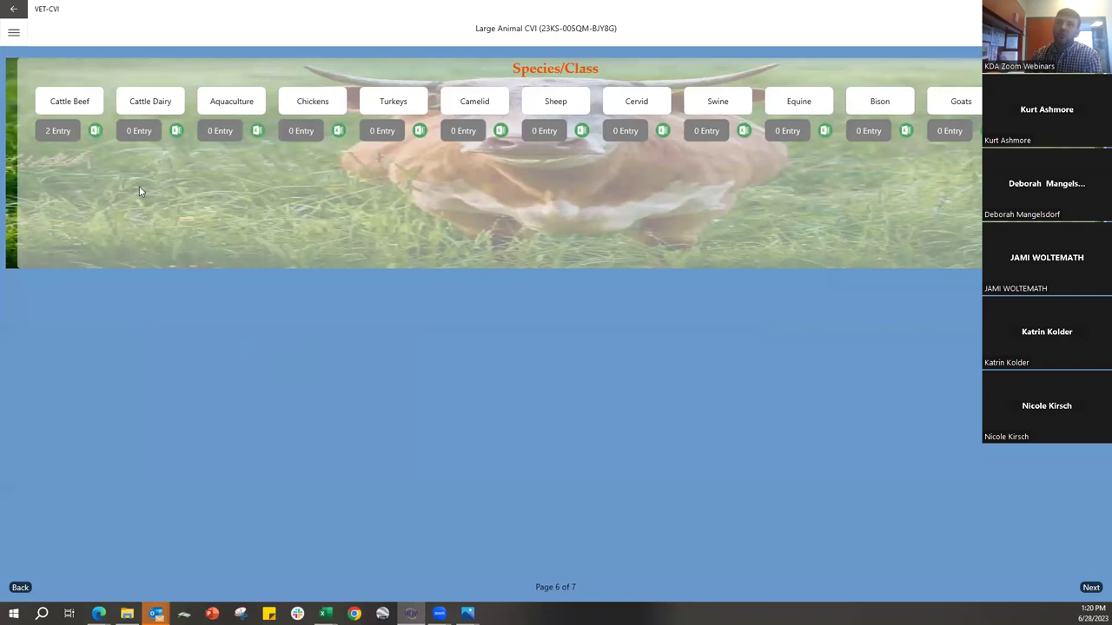
click(96, 132)
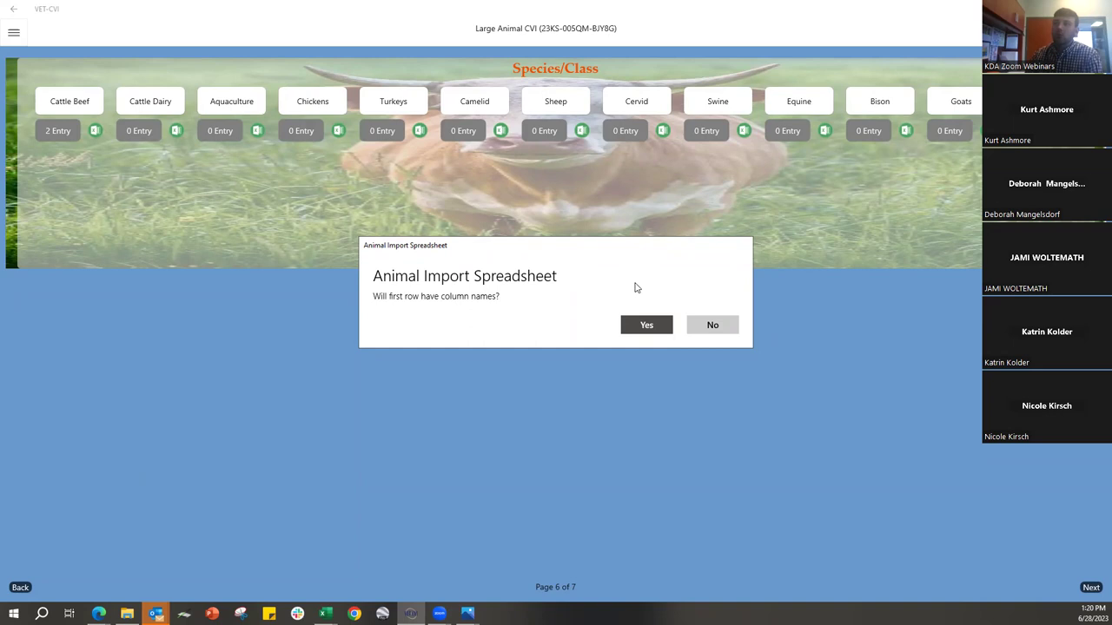
Import the 'Excel upload template v1 TEST UPLOAD' file, treating the first row as column names
click(647, 327)
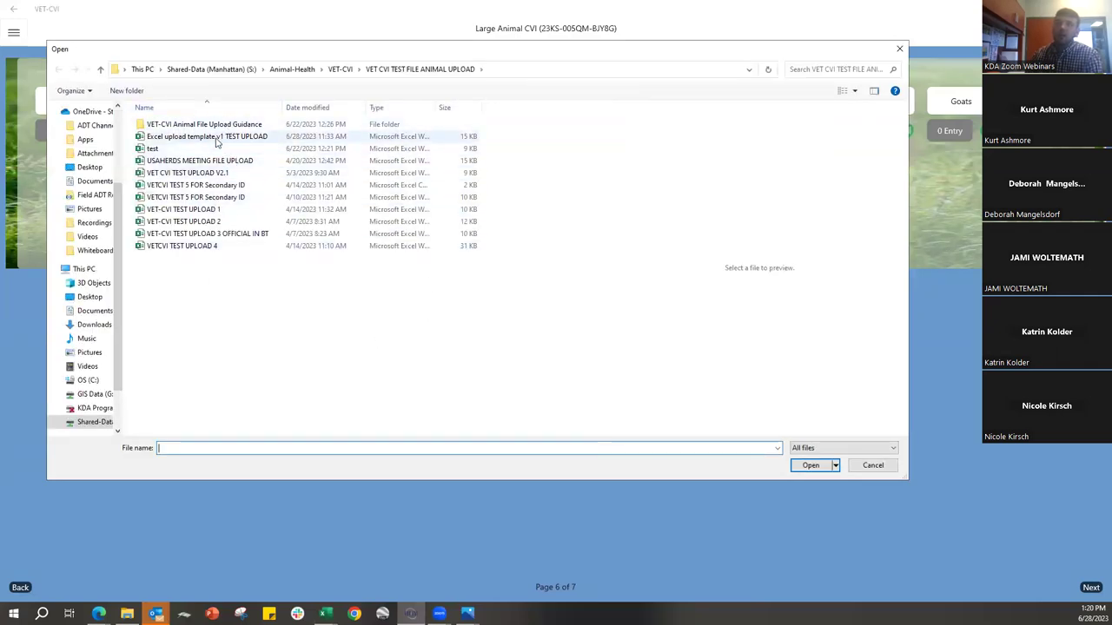
click(217, 139)
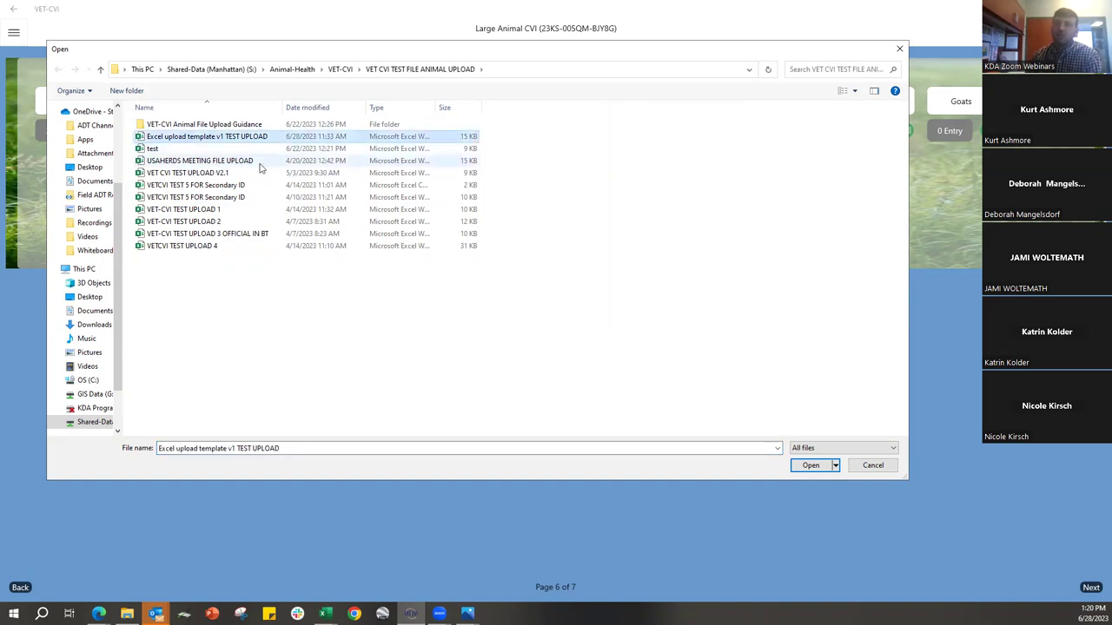
click(810, 465)
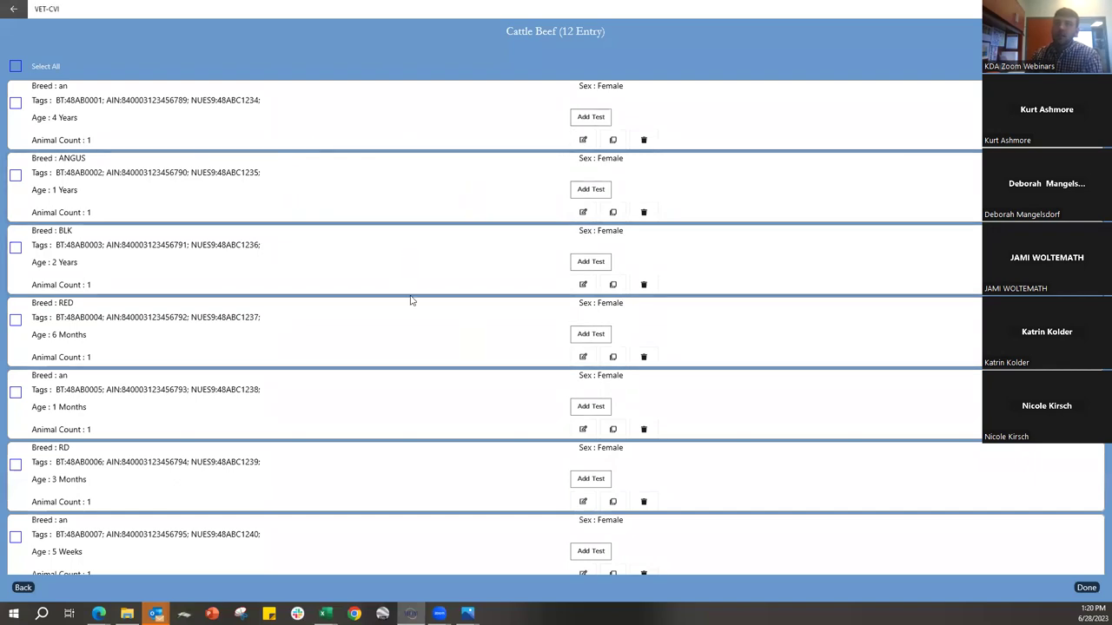
Look over the imported Cattle Beef entries, then close the entry list
scroll(413, 300, down, 1)
scroll(416, 309, down, 1)
scroll(415, 310, down, 3)
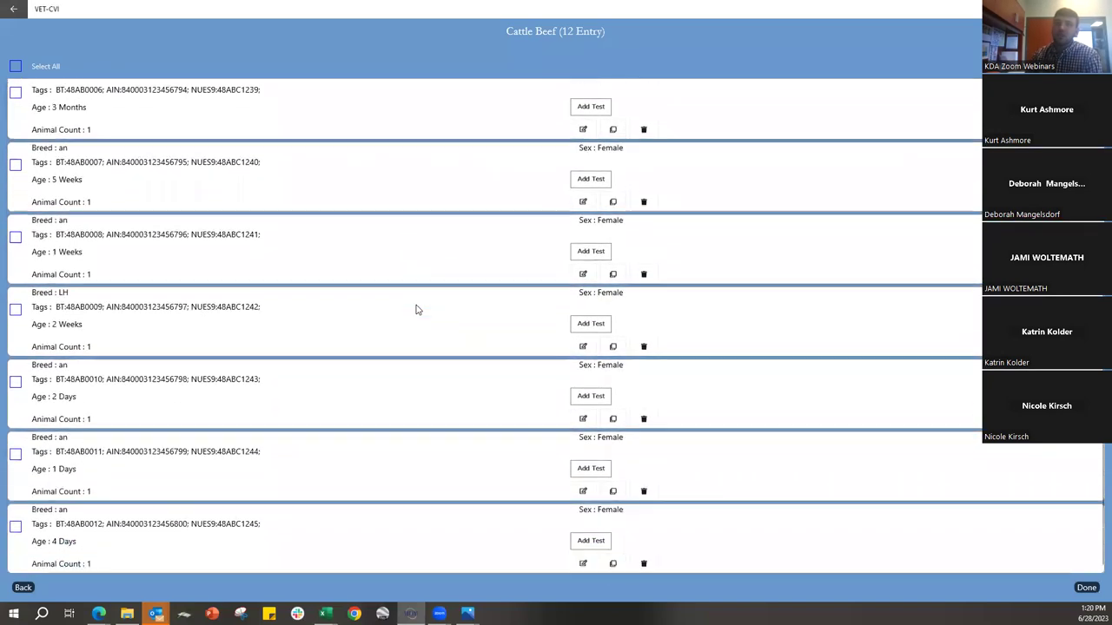
scroll(260, 286, up, 5)
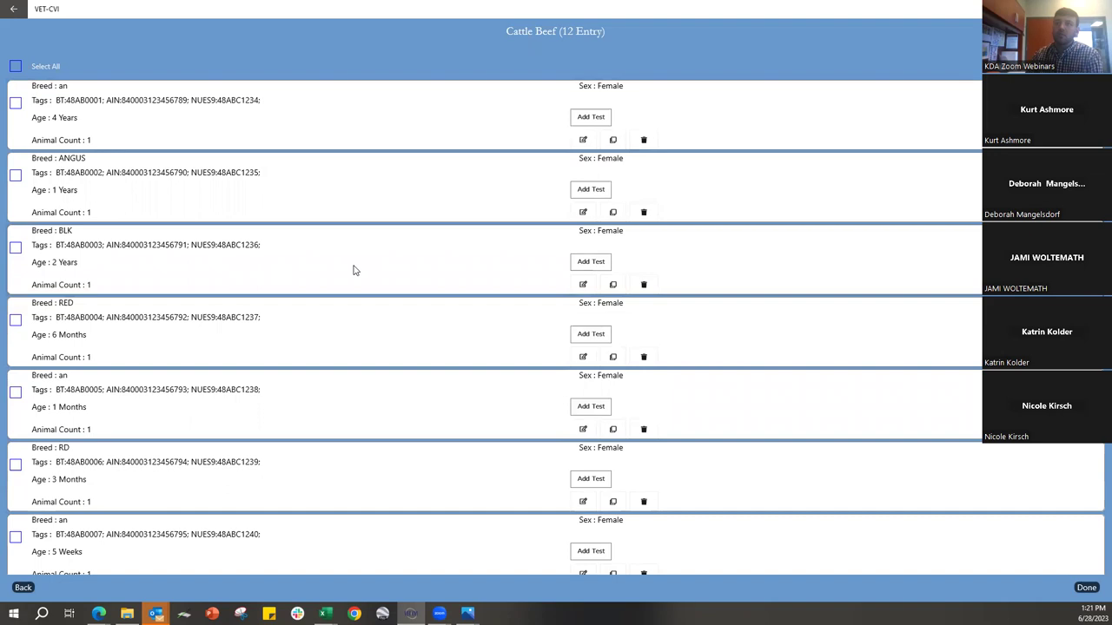
scroll(359, 282, down, 5)
scroll(391, 379, up, 5)
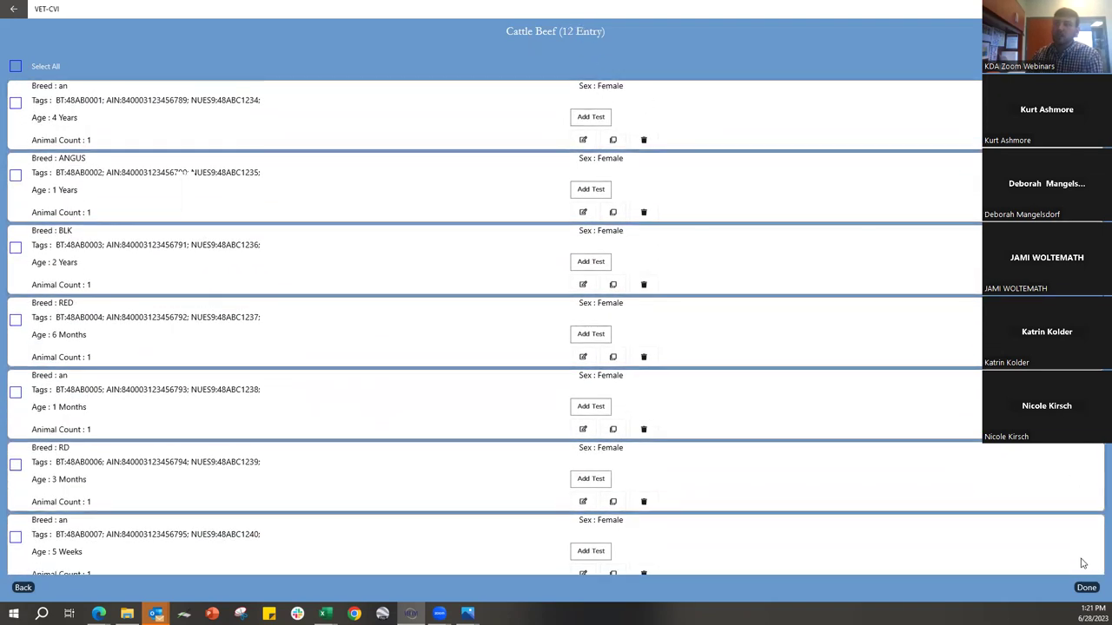
click(1086, 588)
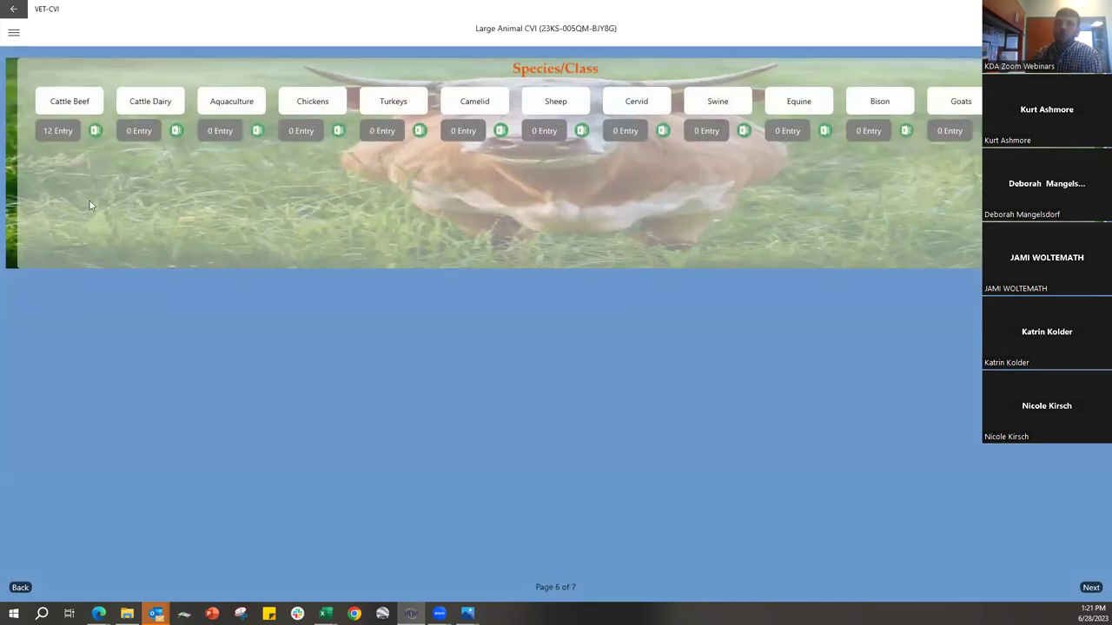
Reopen the 12 Cattle Beef entries and select every animal
click(58, 131)
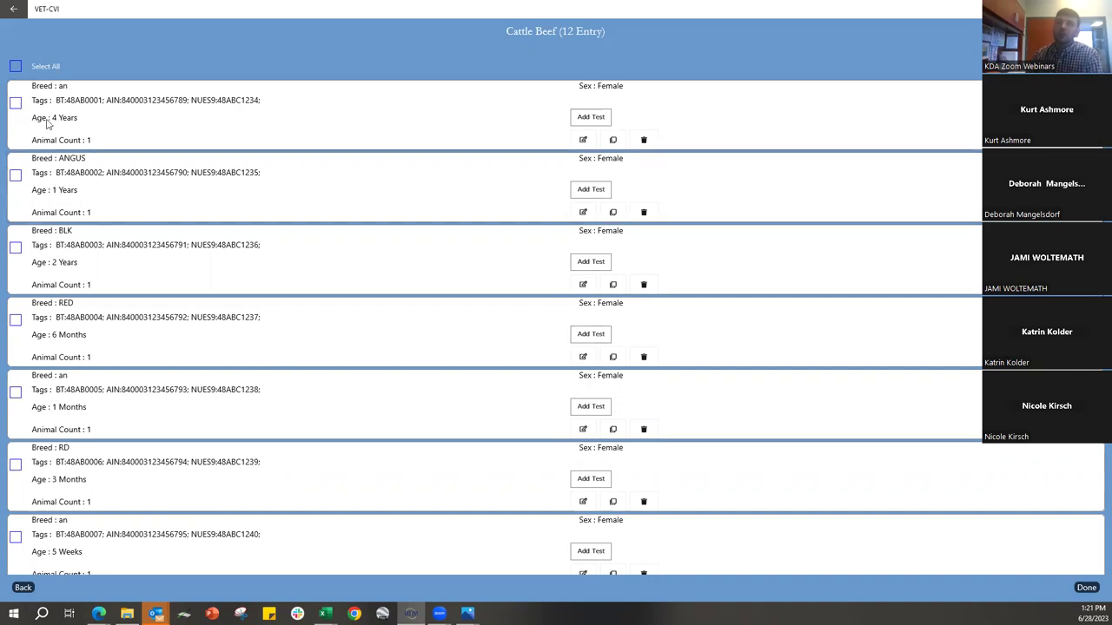
click(16, 103)
click(16, 176)
click(16, 248)
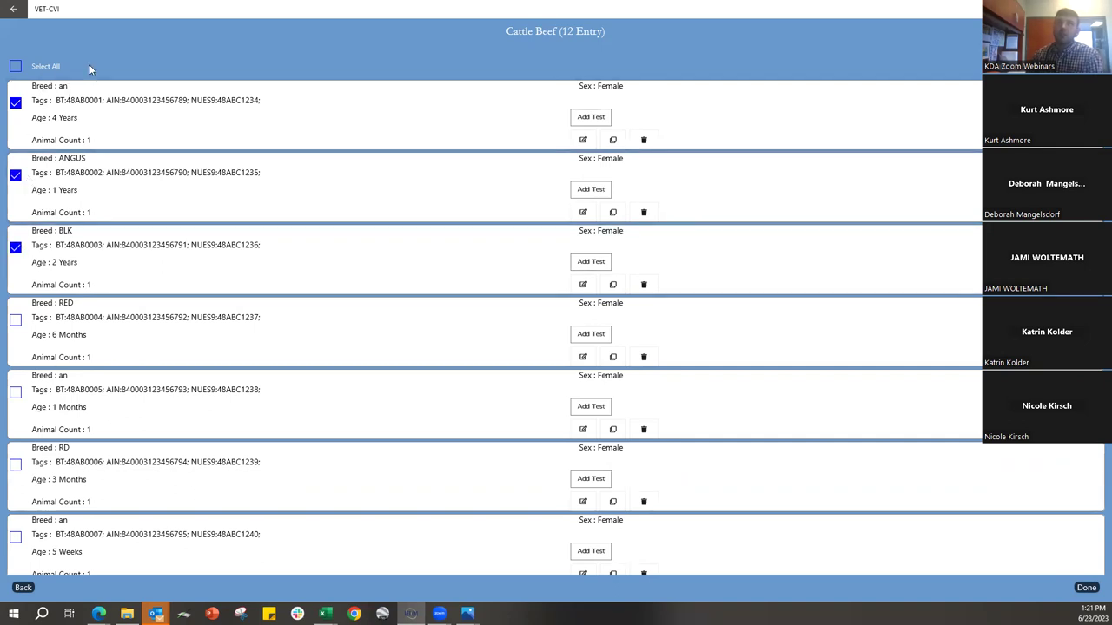
click(15, 66)
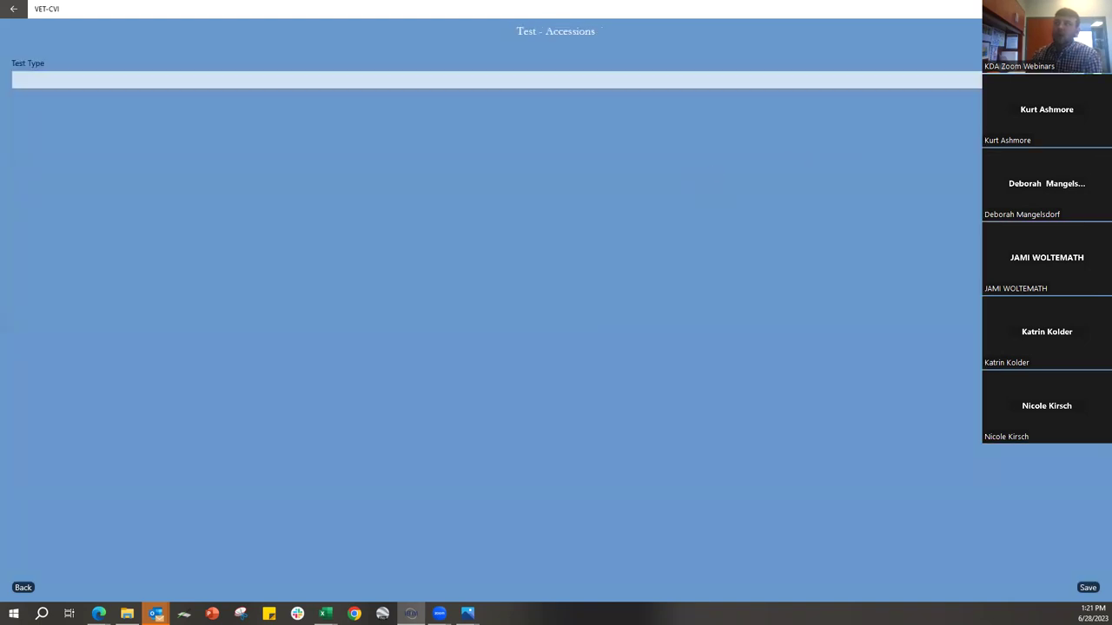
Record a Test/Accession test named Tb, with code TB and result NEG, and add an accession
click(802, 80)
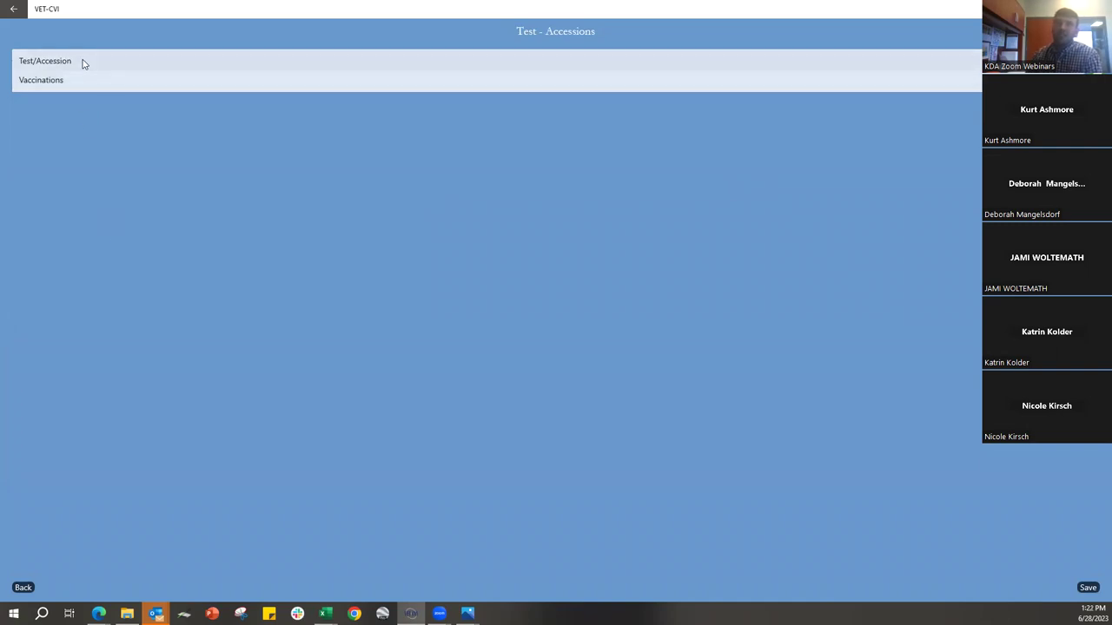
click(52, 61)
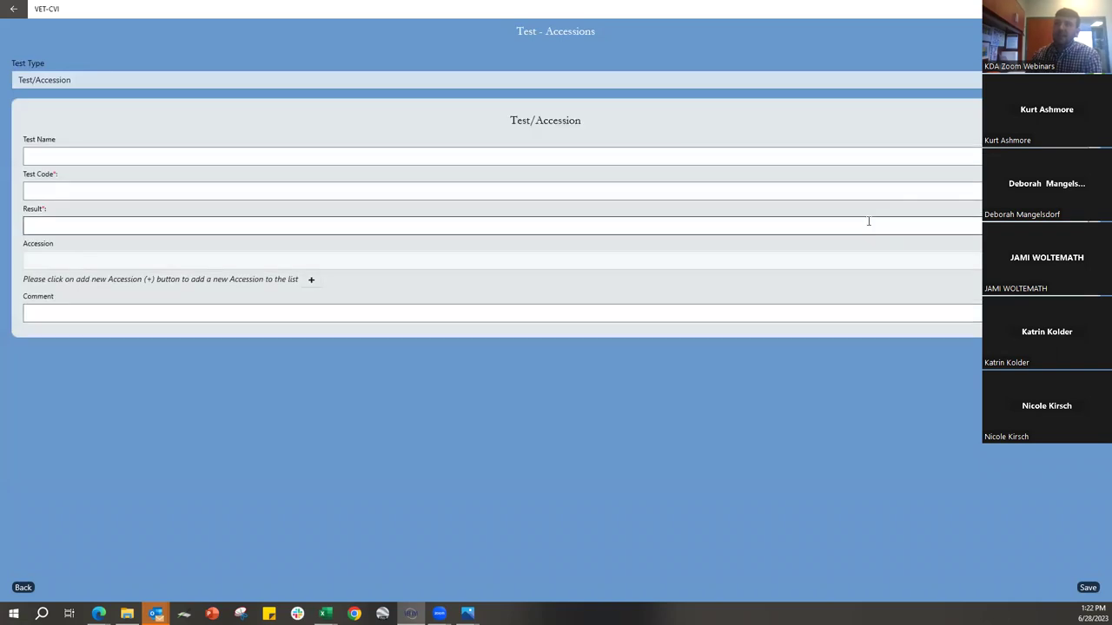
click(144, 154)
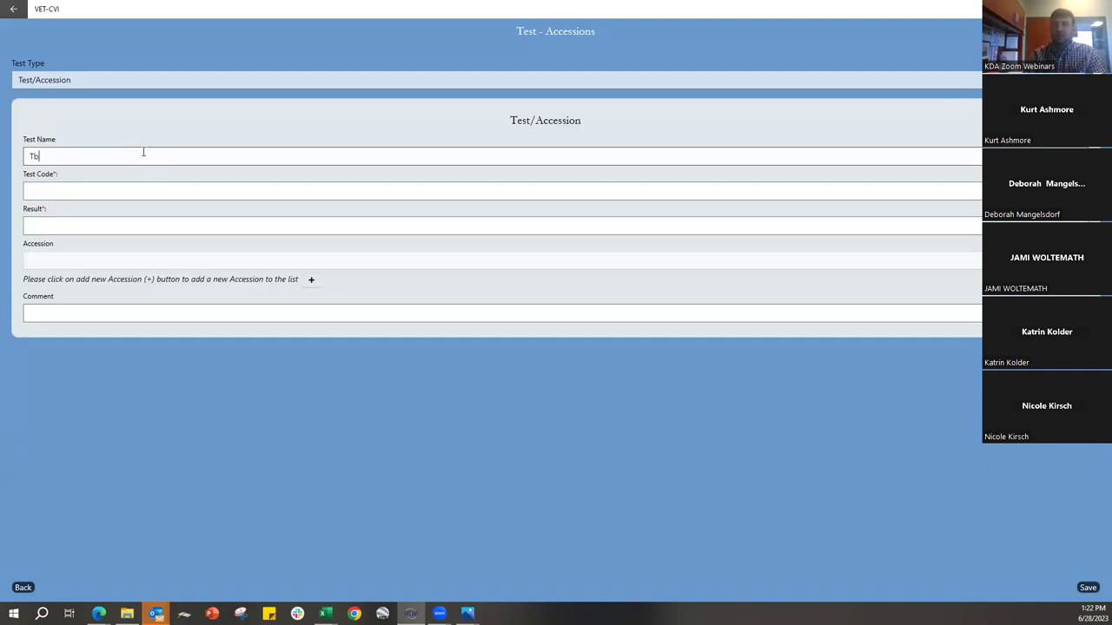
click(118, 185)
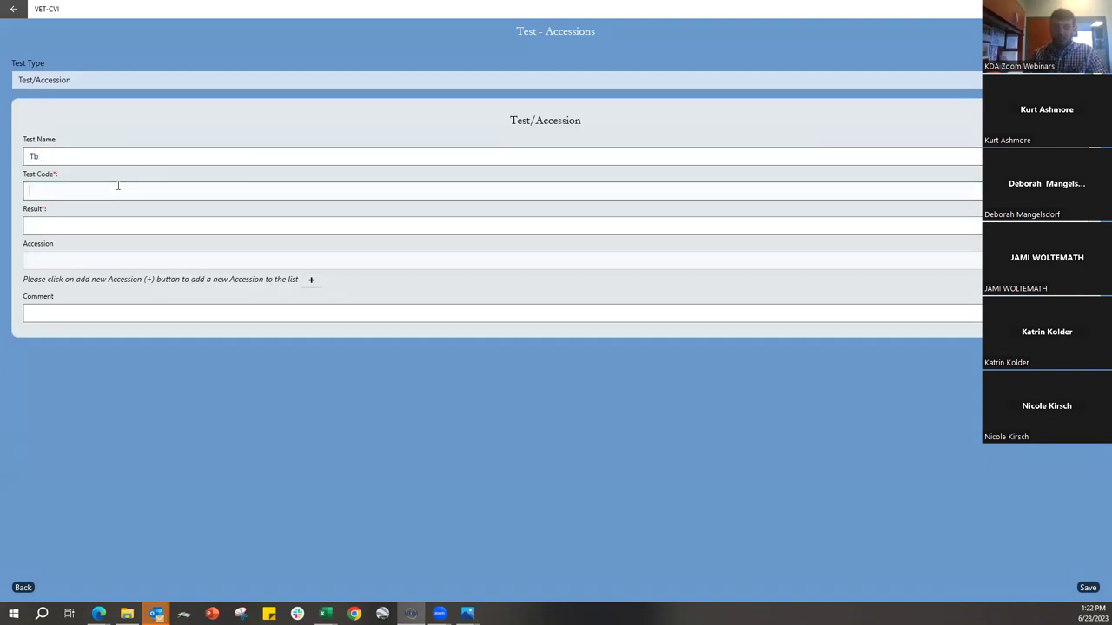
click(105, 222)
text(NEG)
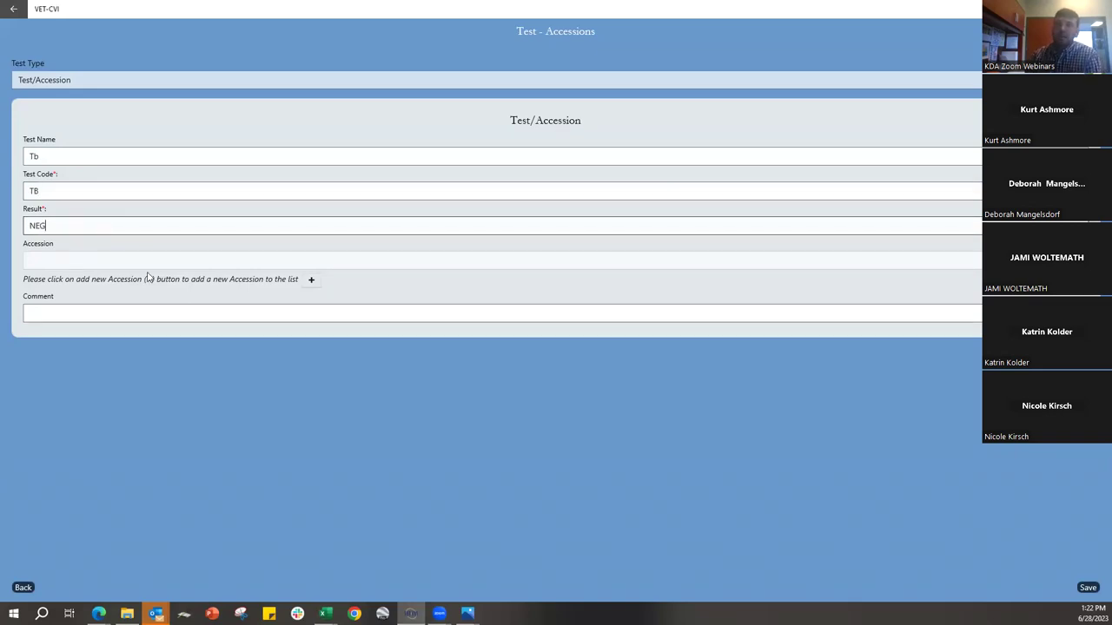
click(119, 364)
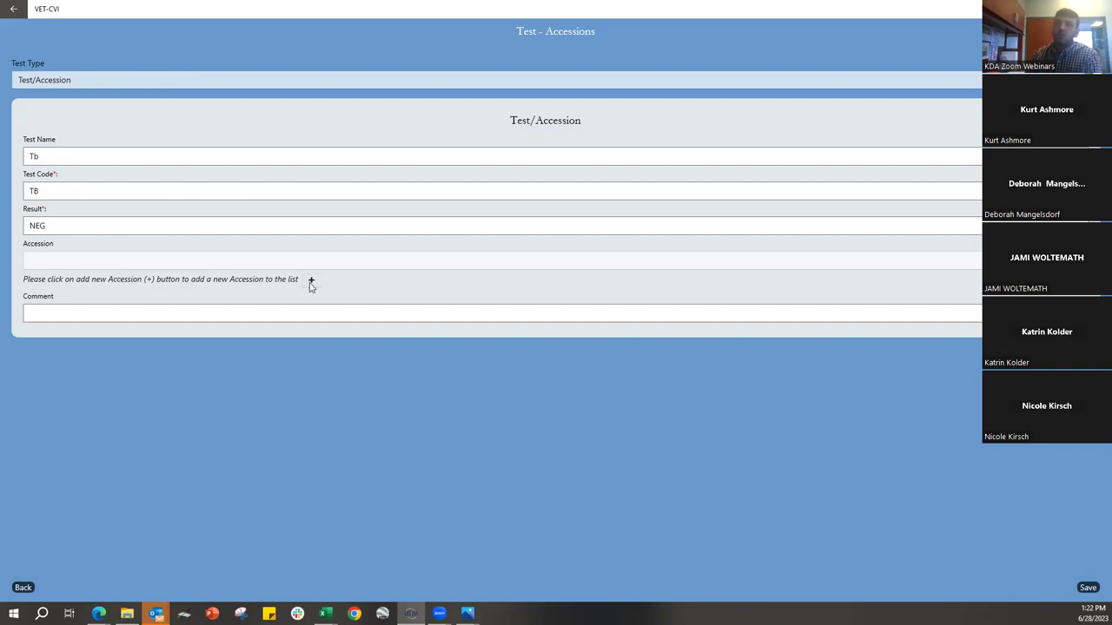
click(311, 279)
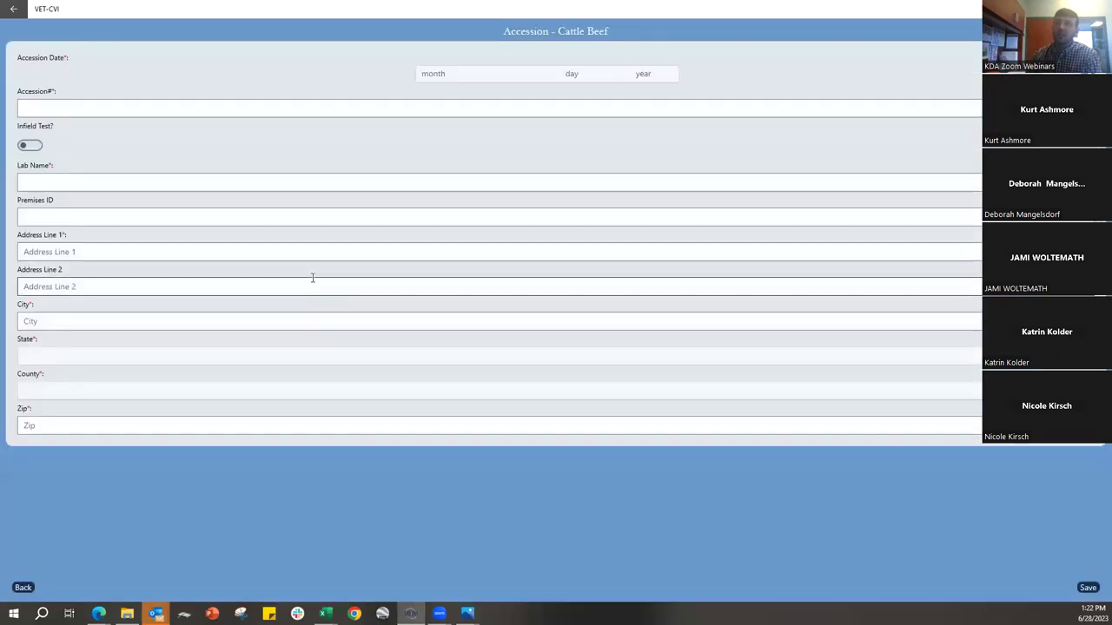
Save an Infield accession dated 6/28/2023 for the Tb test
click(39, 106)
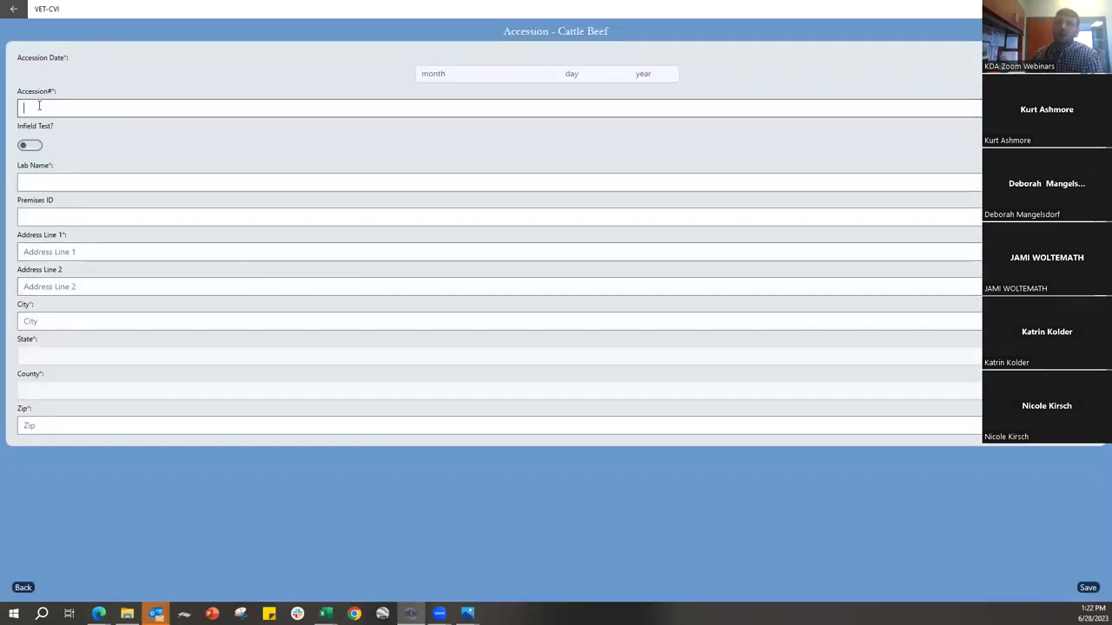
click(70, 181)
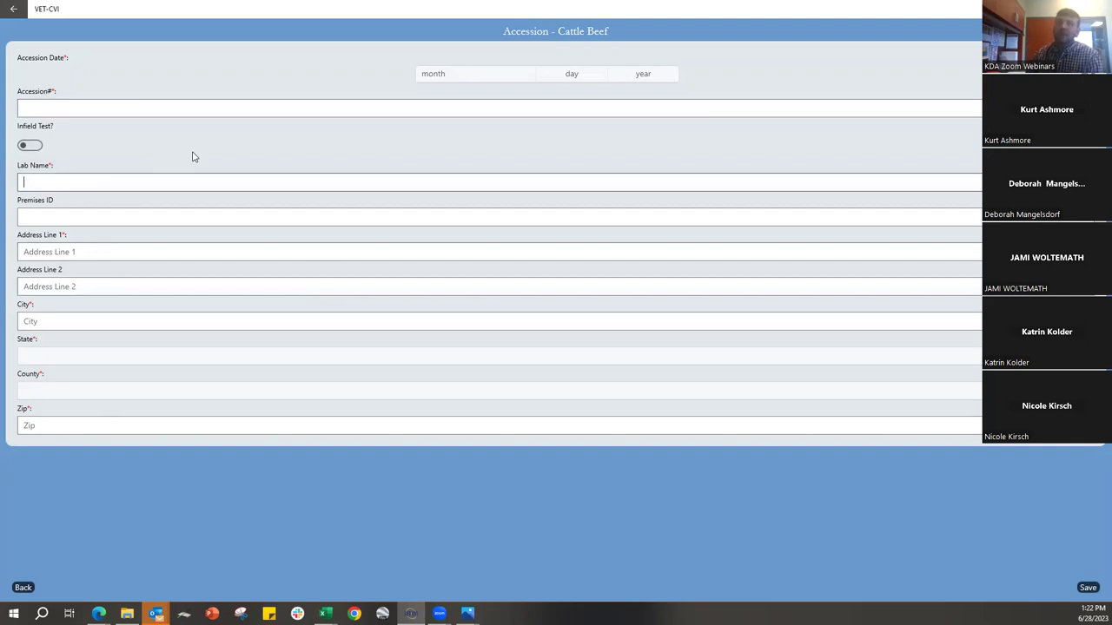
click(35, 149)
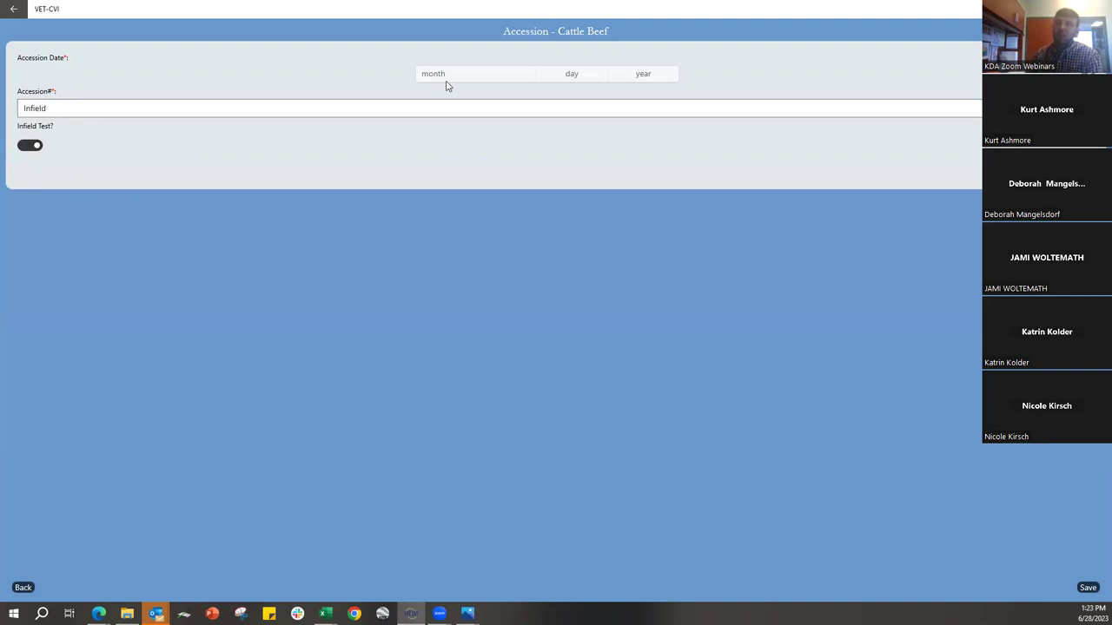
click(474, 79)
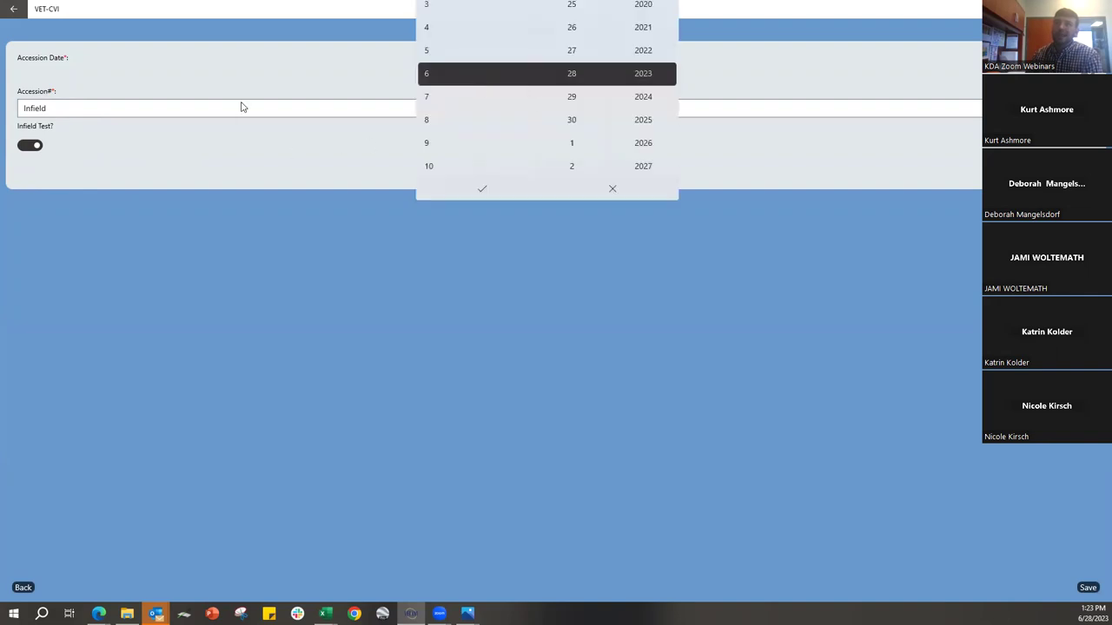
click(486, 191)
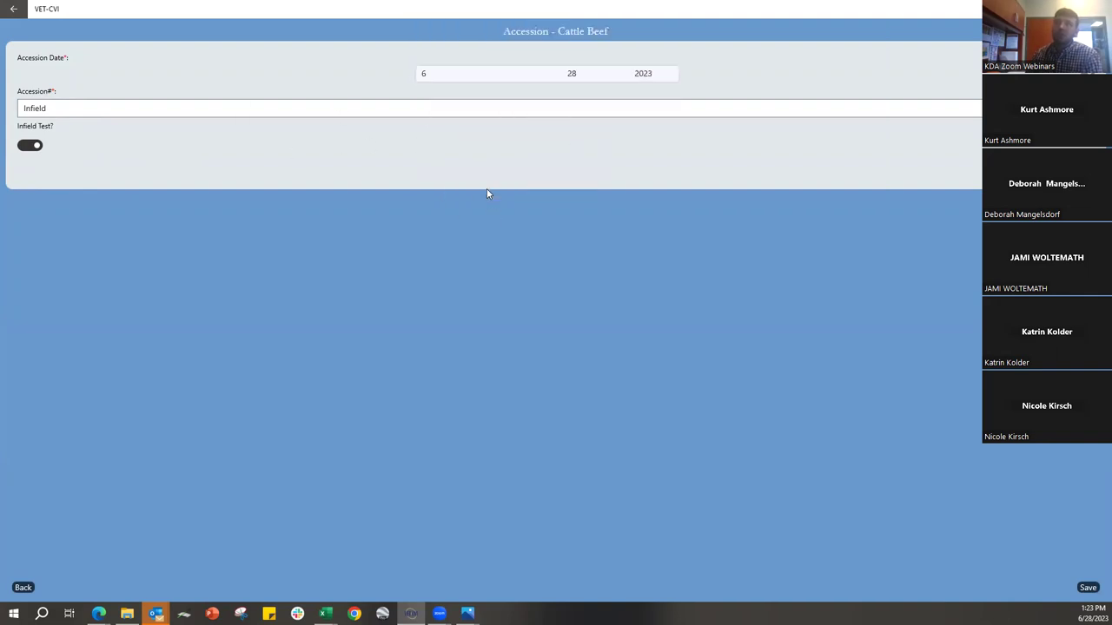
click(1086, 588)
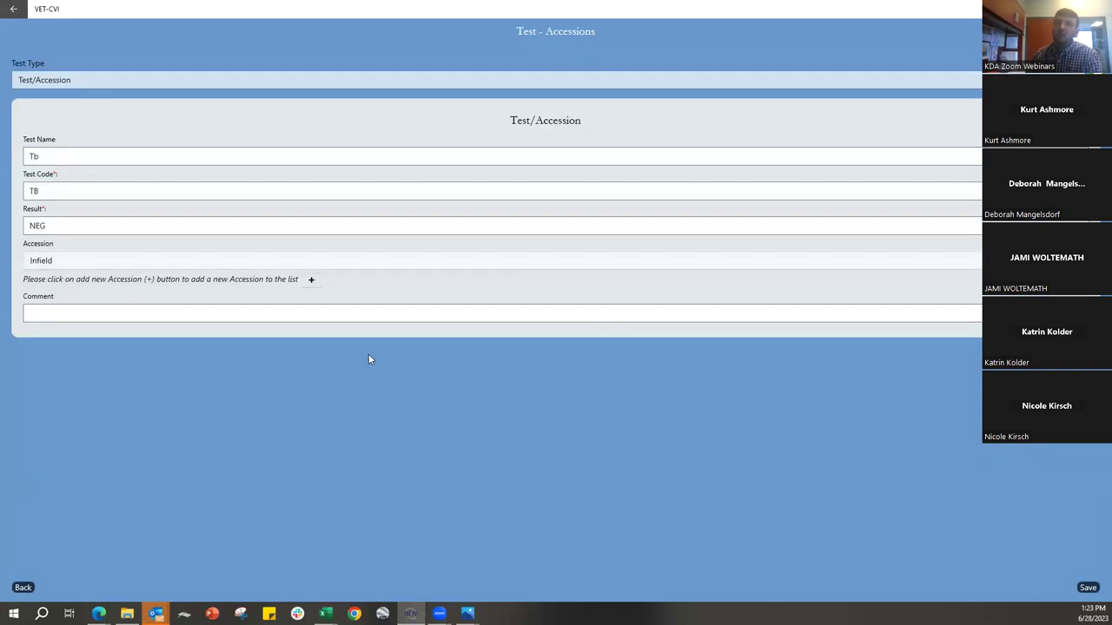
Save the Tb test for the Cattle Beef animals and advance past the entry list
click(1087, 588)
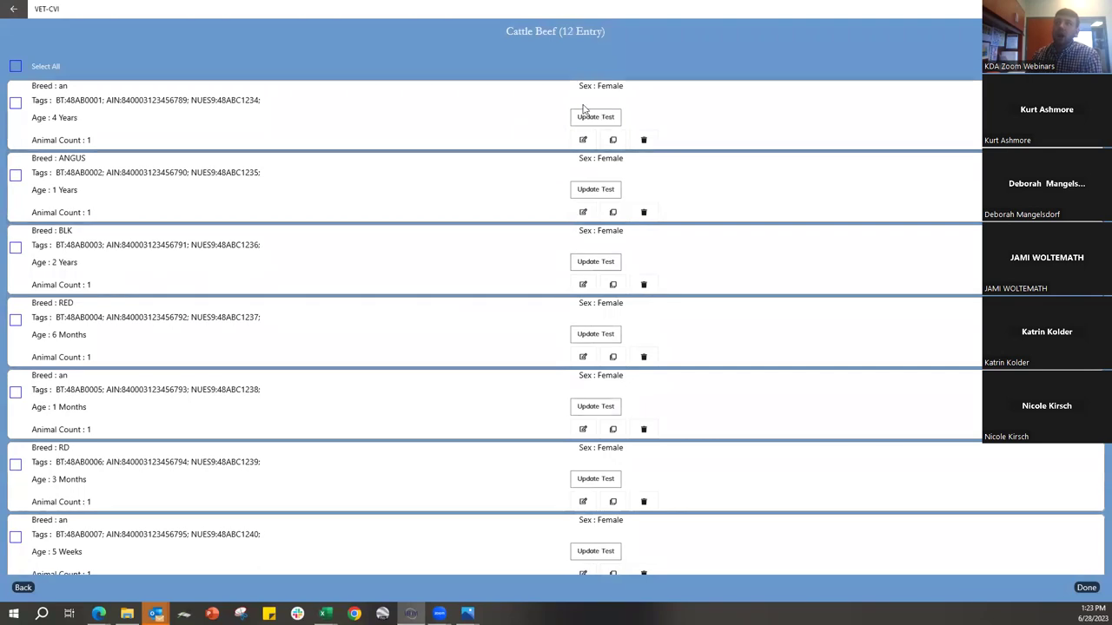
click(598, 262)
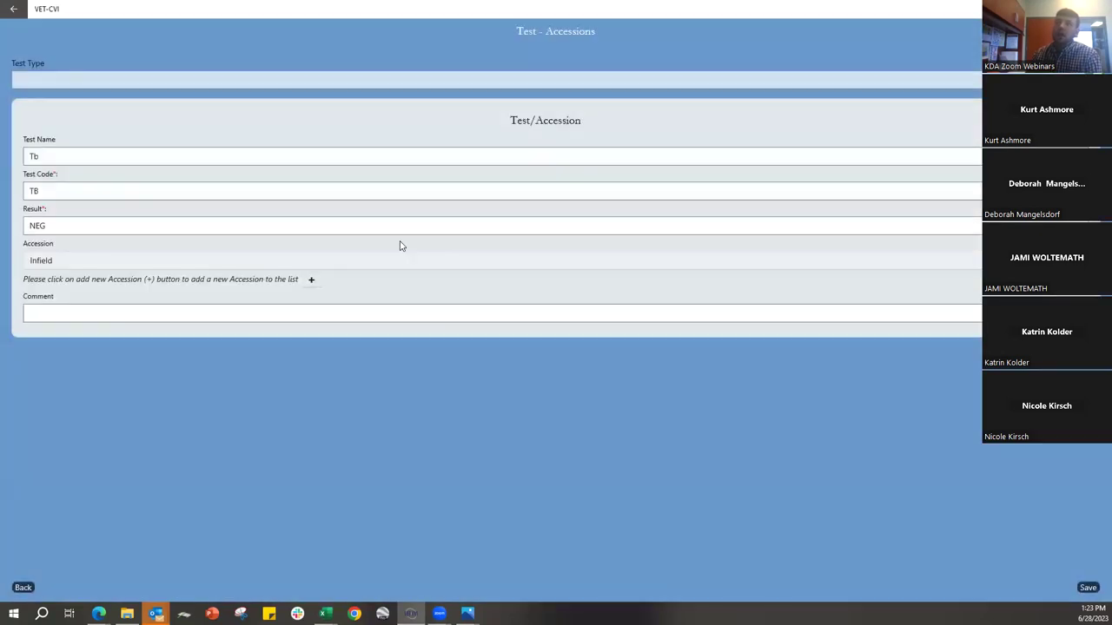
click(21, 588)
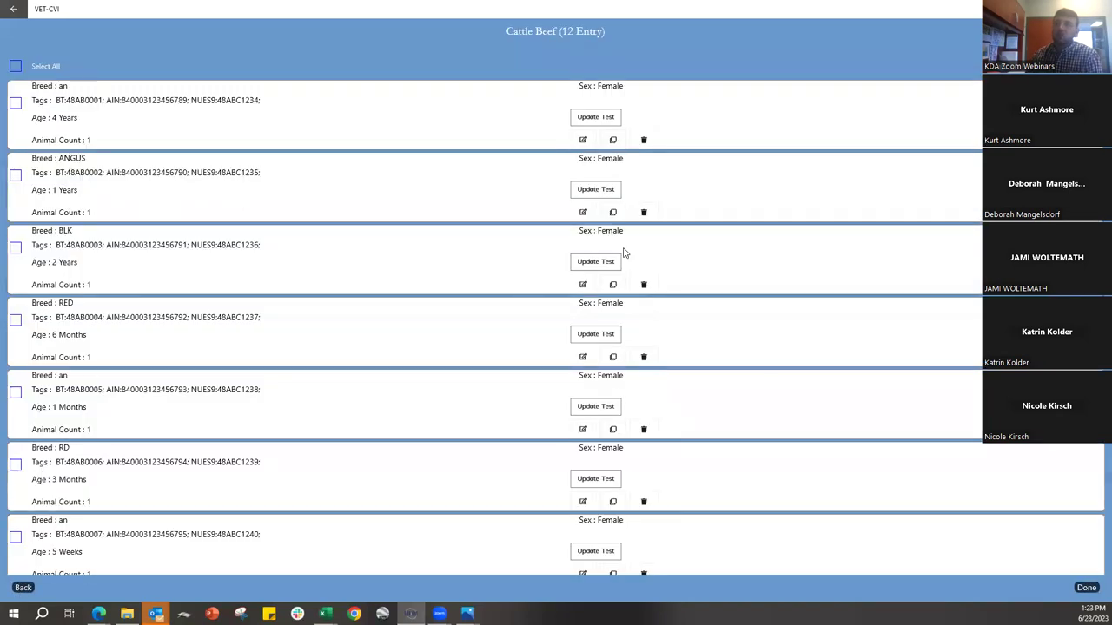
scroll(622, 252, down, 5)
scroll(611, 543, up, 5)
click(1086, 589)
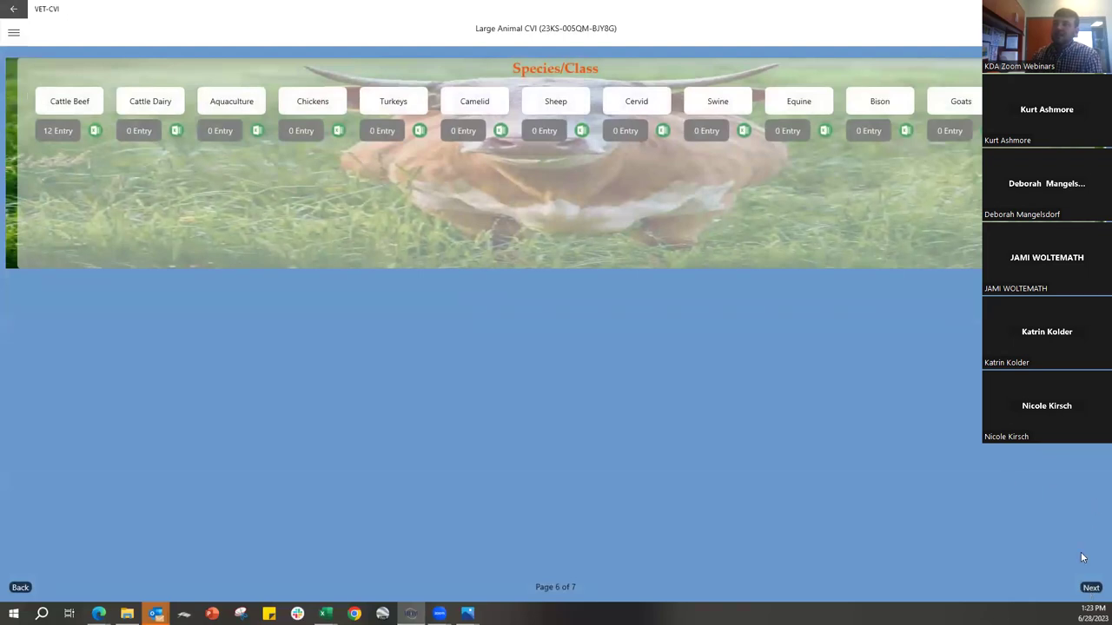
click(1090, 588)
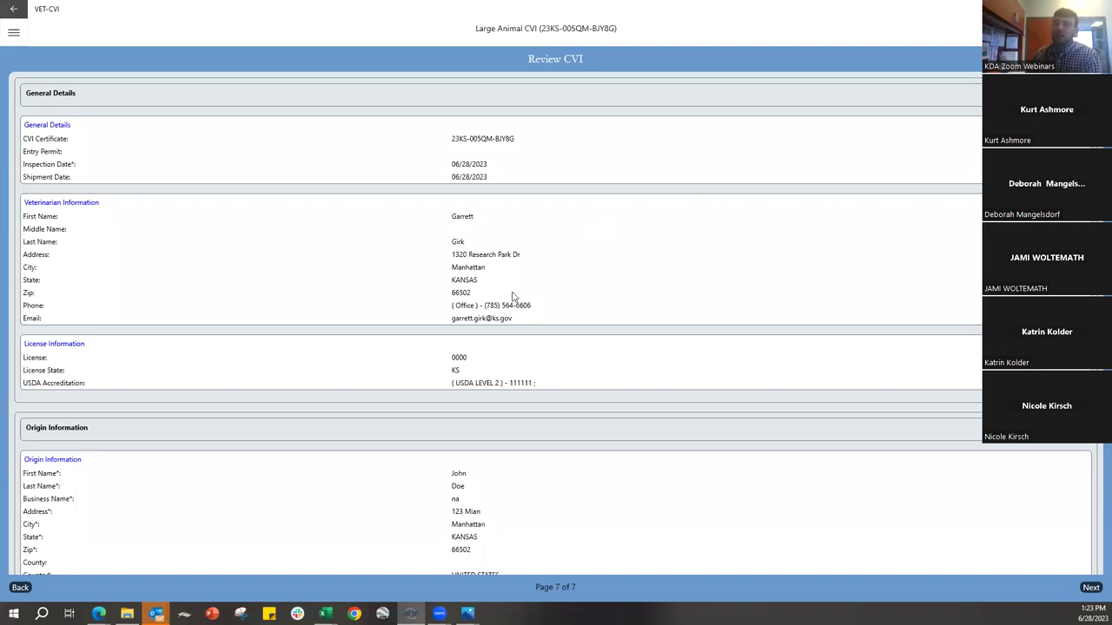
Scroll through the Review CVI summary of destination, consignee and transportation details
scroll(235, 321, down, 1)
scroll(259, 348, up, 1)
scroll(377, 241, down, 4)
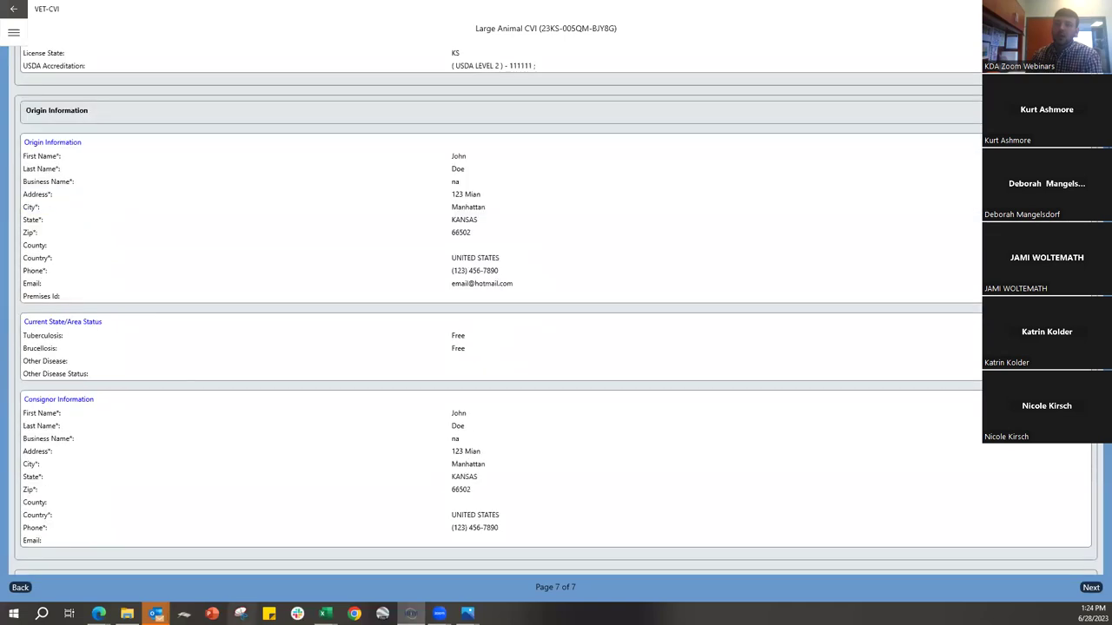
scroll(528, 322, down, 6)
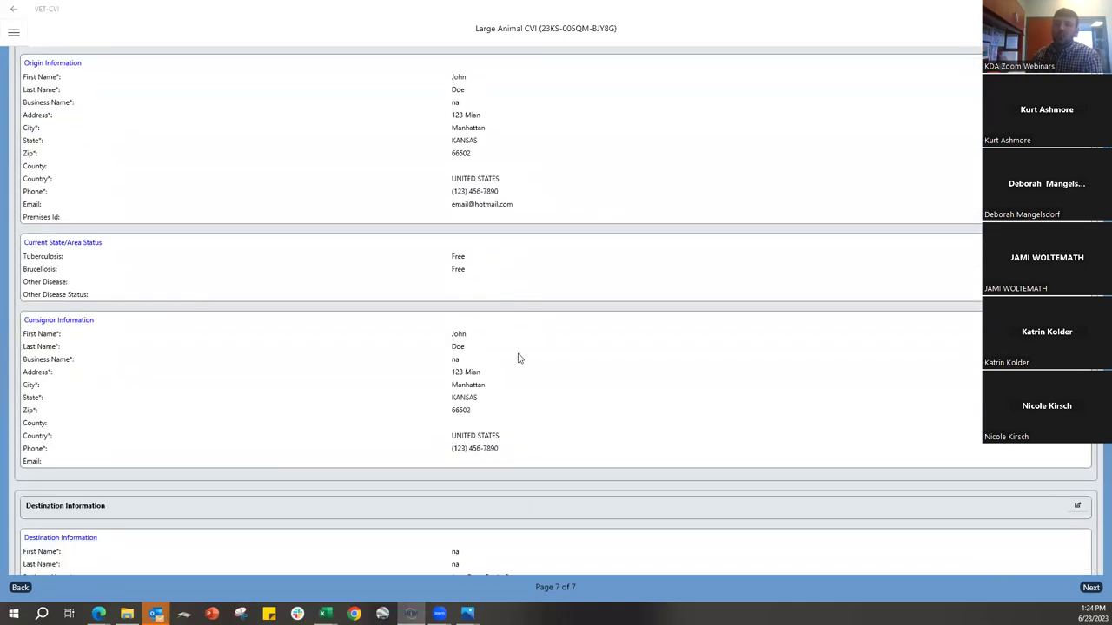
scroll(442, 380, down, 1)
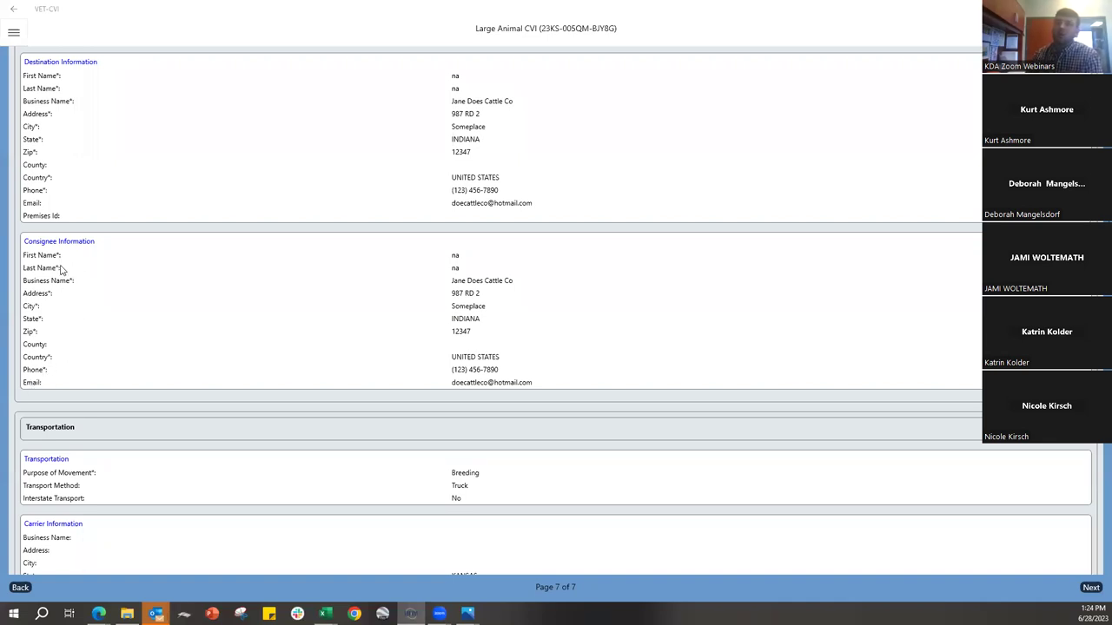
scroll(183, 350, up, 2)
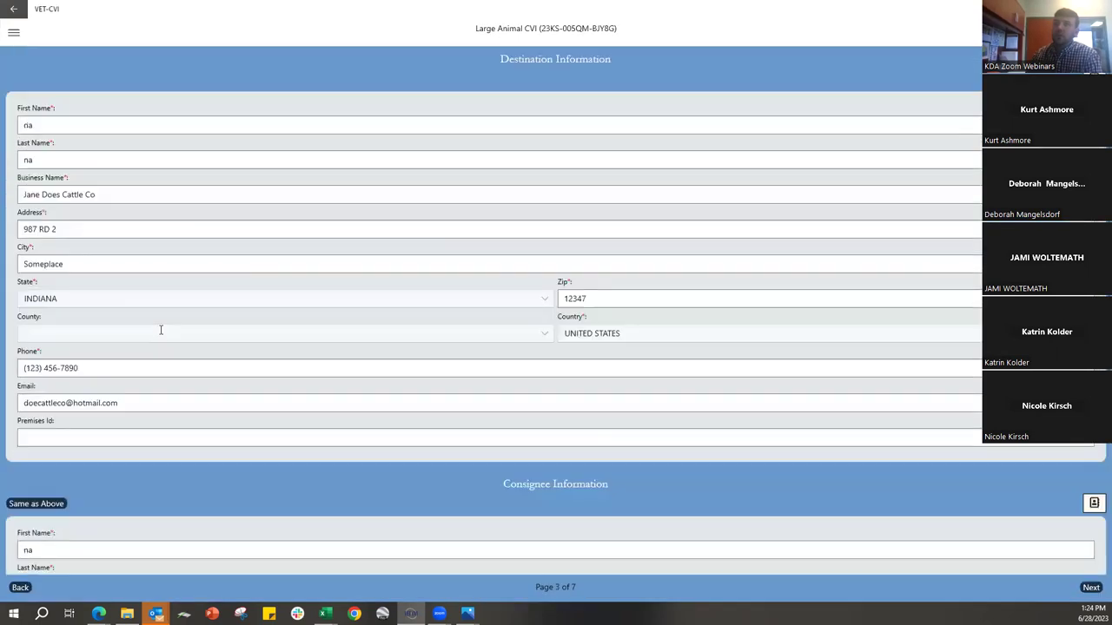
Check the destination phone and City fields without changing them, then return to Review CVI
click(148, 374)
drag(91, 370, 23, 368)
click(53, 264)
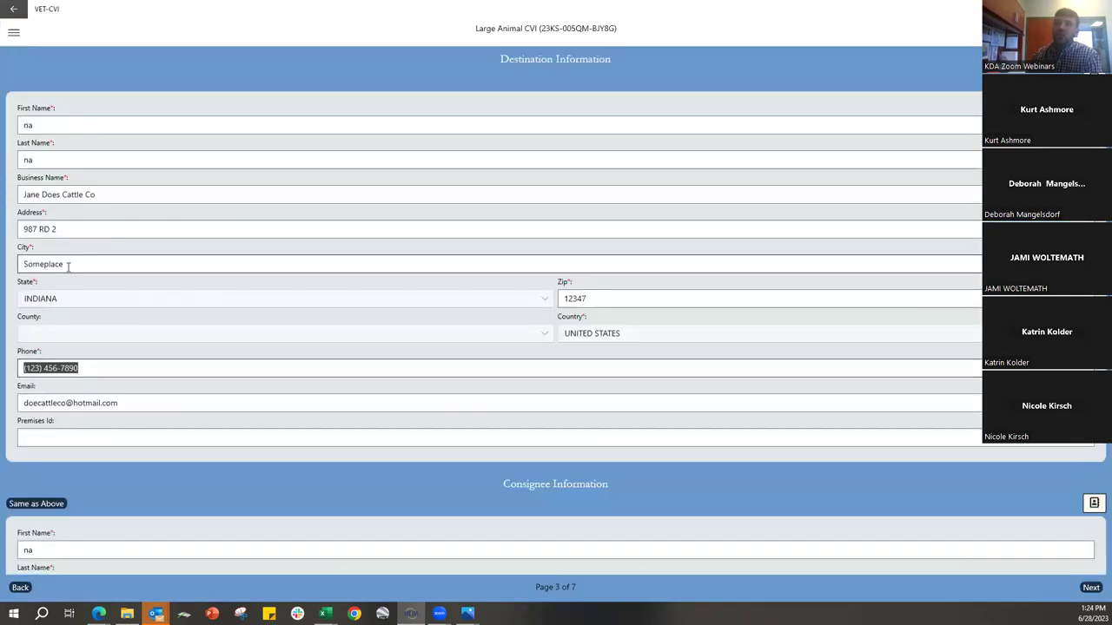
drag(64, 264, 31, 264)
click(219, 488)
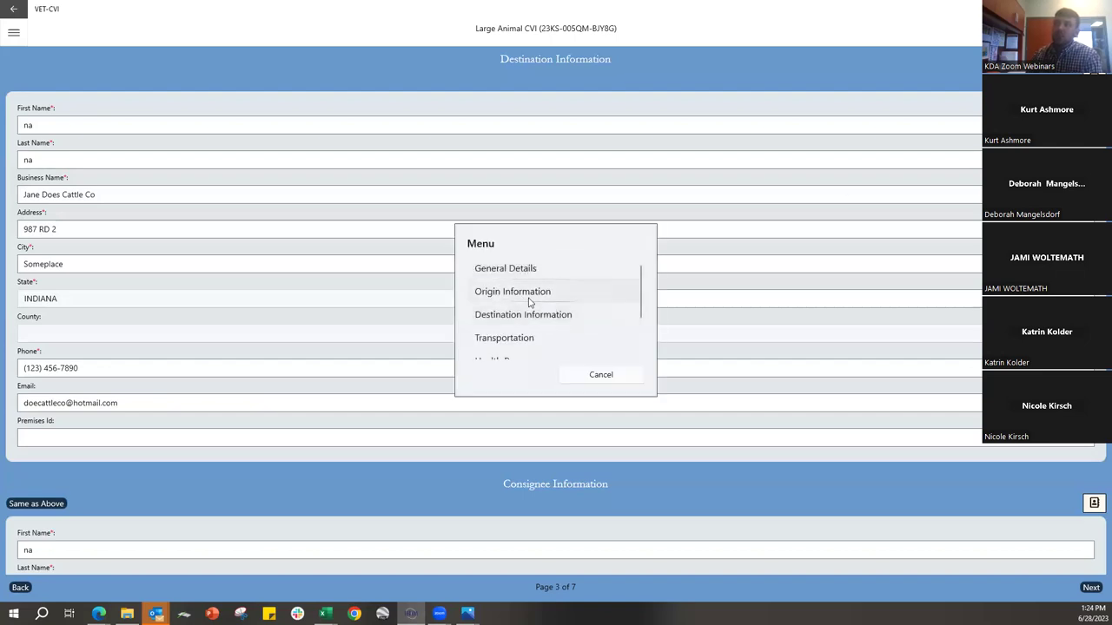
scroll(512, 330, down, 2)
click(501, 350)
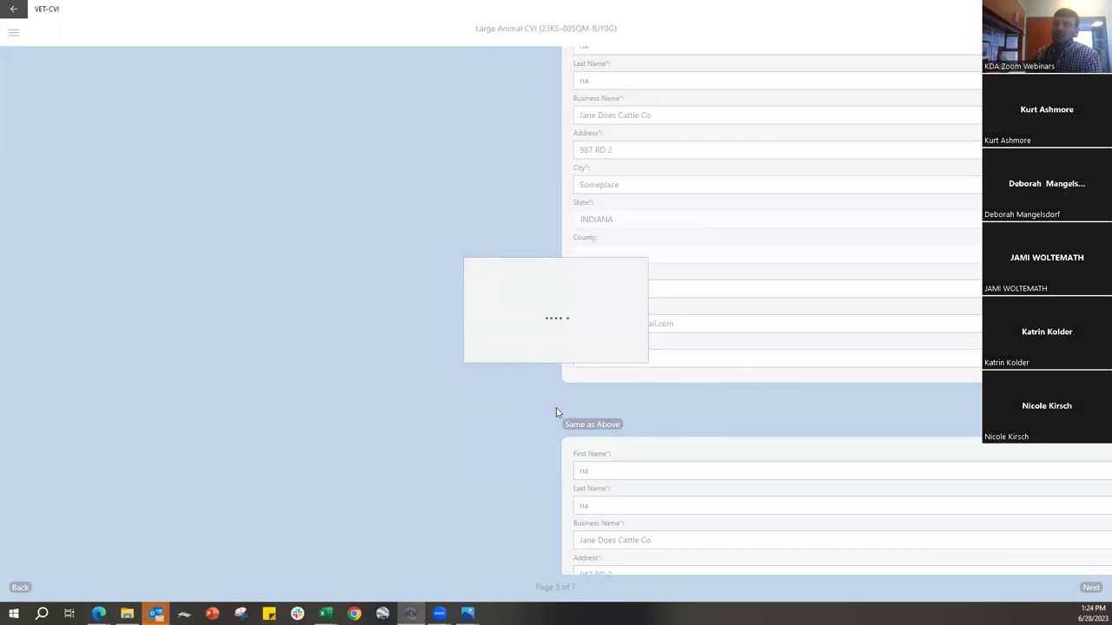
Review the summary down through Species Class and TB results, then continue to Veterinary Certification
scroll(556, 408, down, 1)
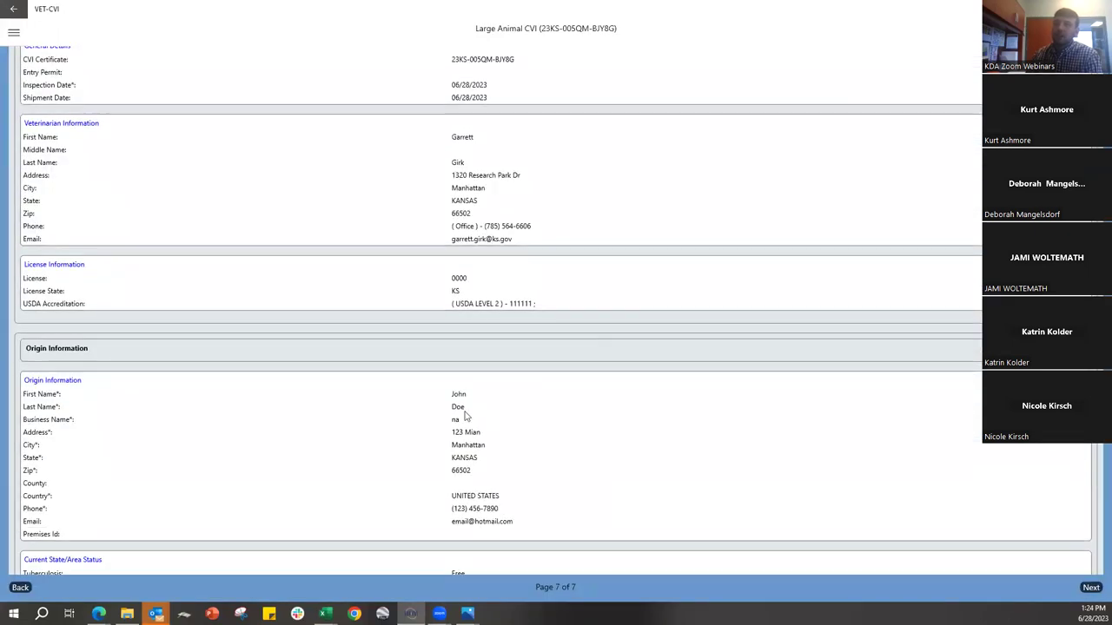
scroll(465, 416, down, 6)
scroll(465, 416, up, 1)
scroll(465, 416, down, 3)
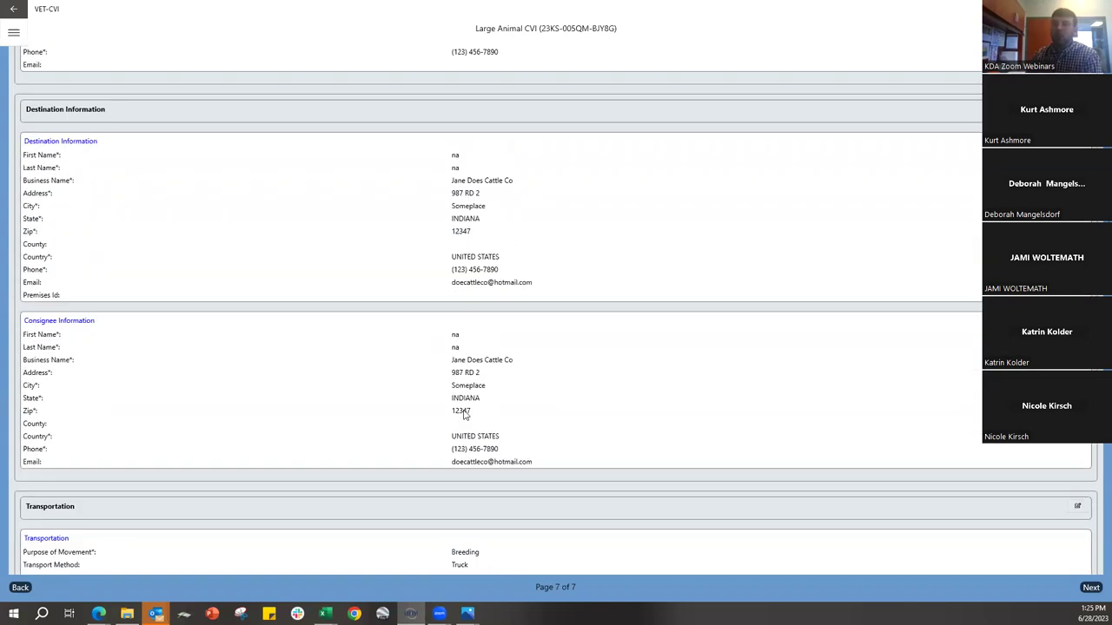
scroll(465, 416, down, 7)
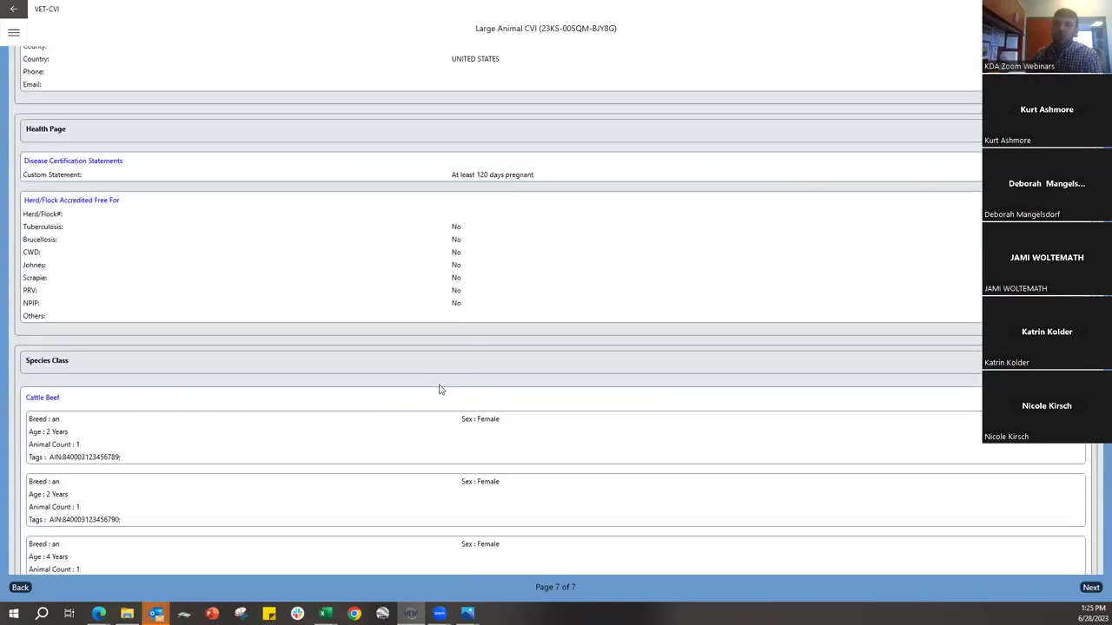
scroll(441, 390, down, 3)
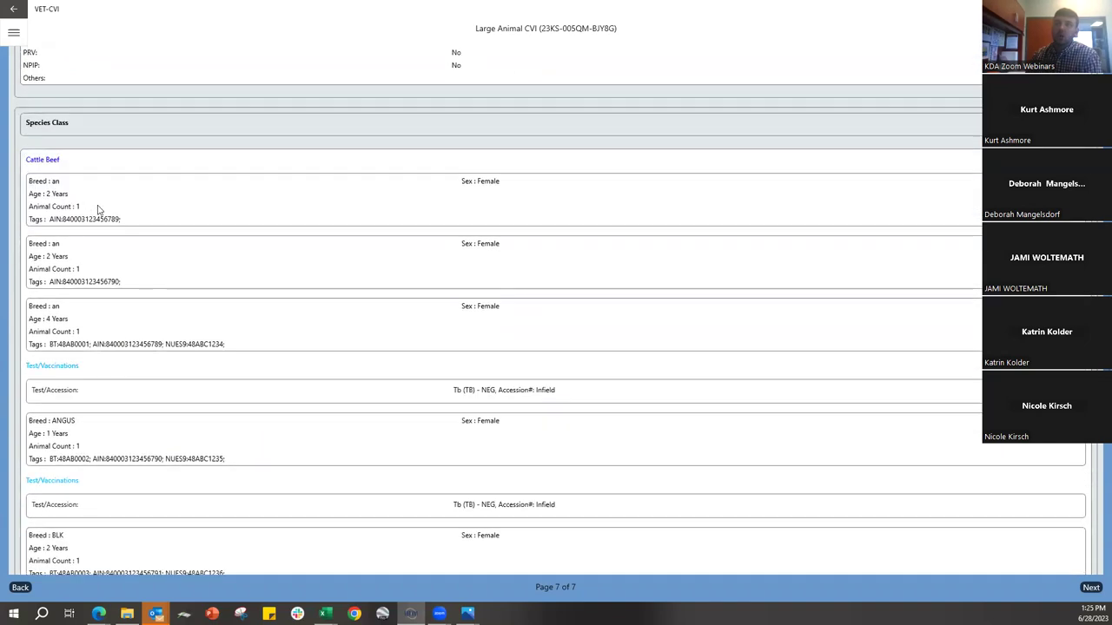
scroll(172, 369, down, 1)
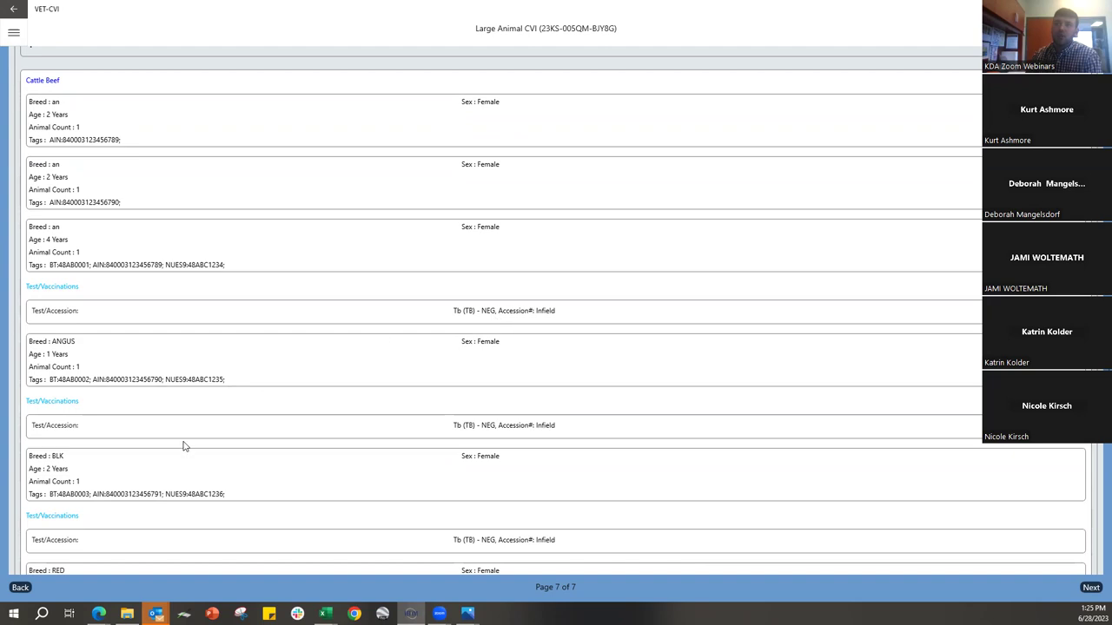
scroll(186, 446, down, 6)
scroll(226, 486, down, 2)
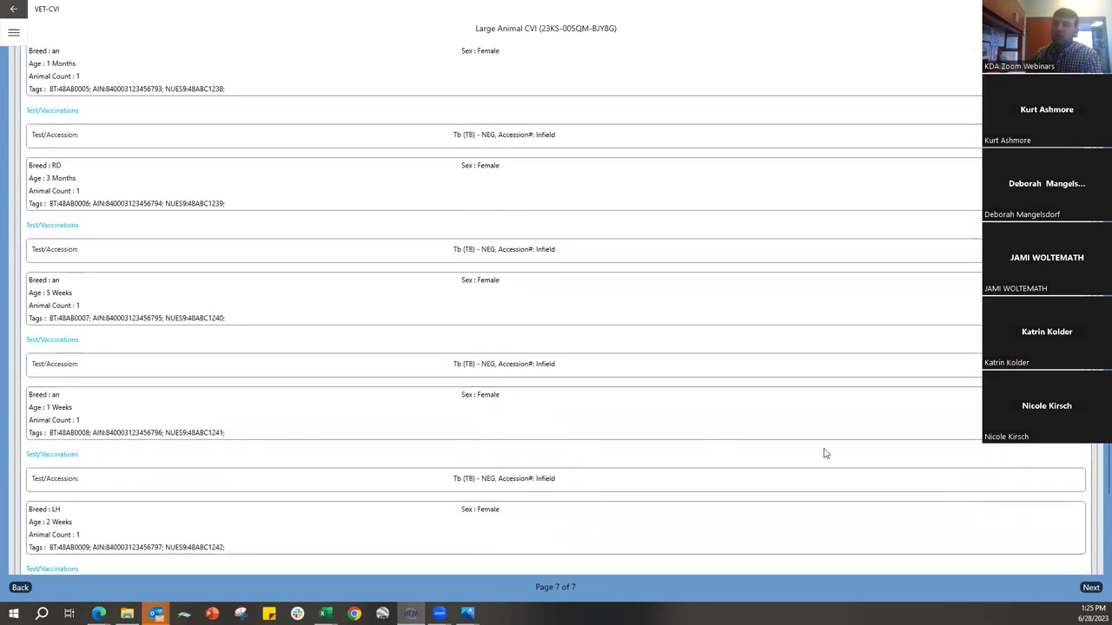
click(1092, 590)
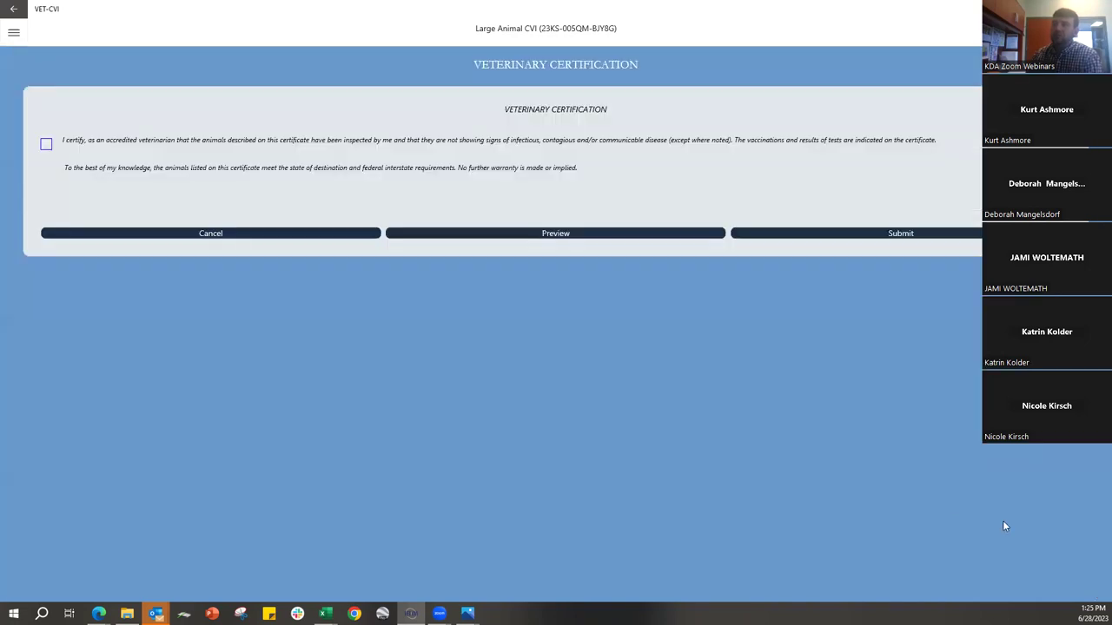
Tick the veterinarian certification statement and bring up the draft certificate PDF preview
click(47, 145)
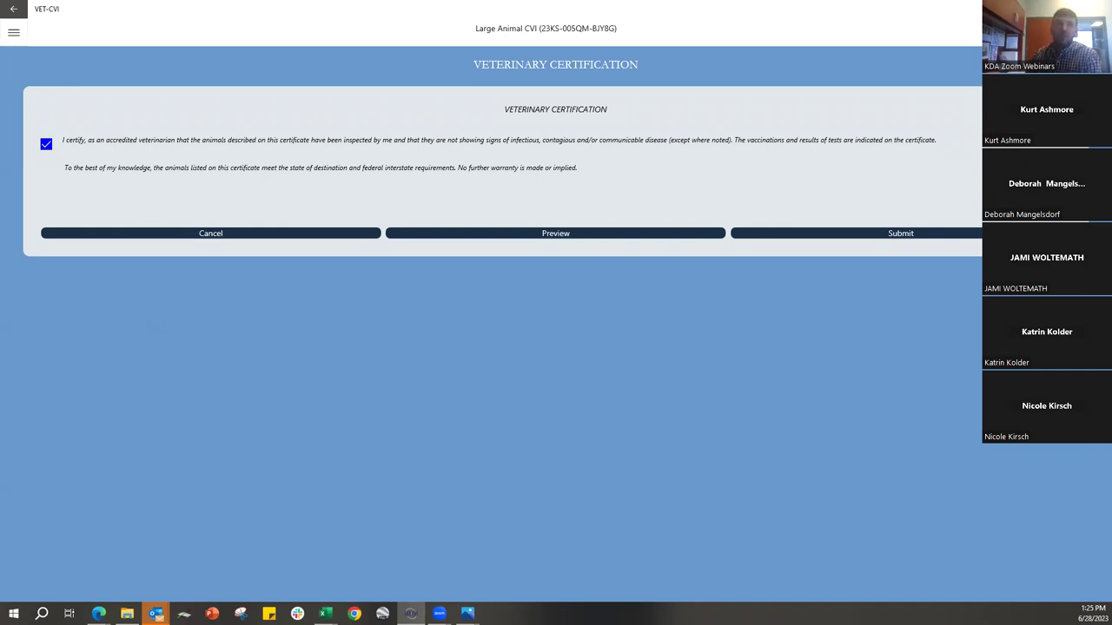
key(alt+Tab)
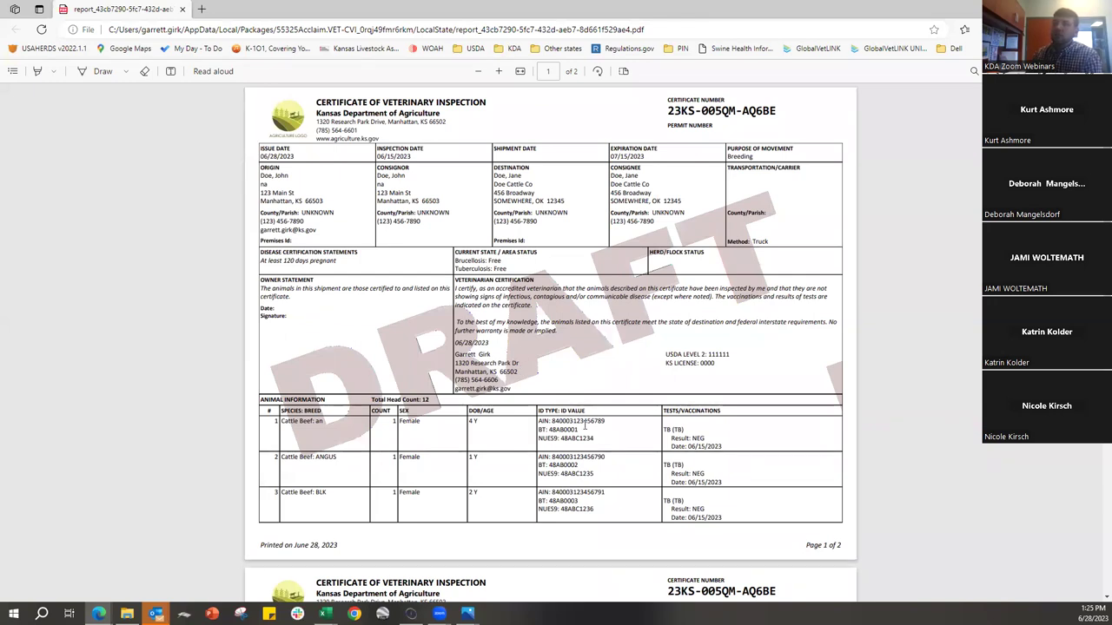
Scroll through the two-page draft certificate PDF, then close the preview
scroll(516, 434, down, 3)
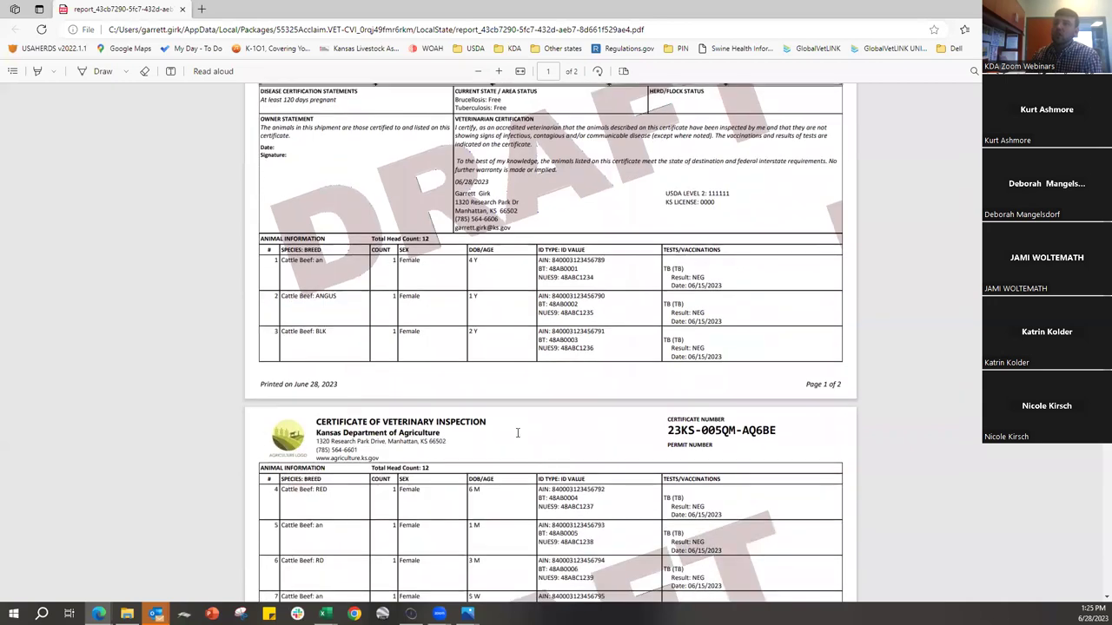
scroll(517, 440, up, 3)
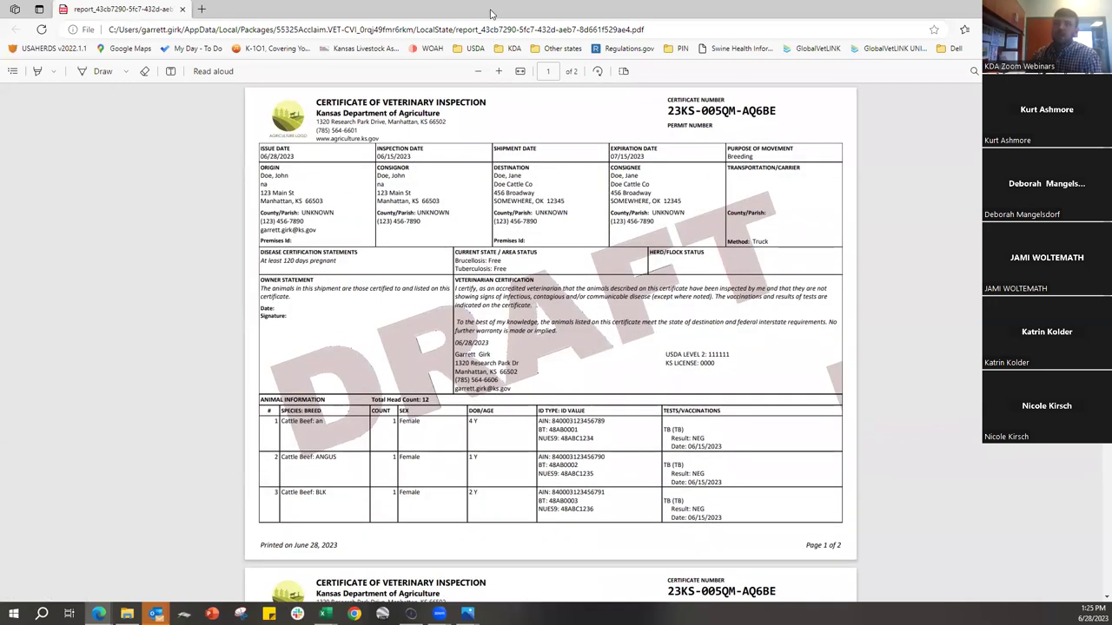
key(ctrl+w)
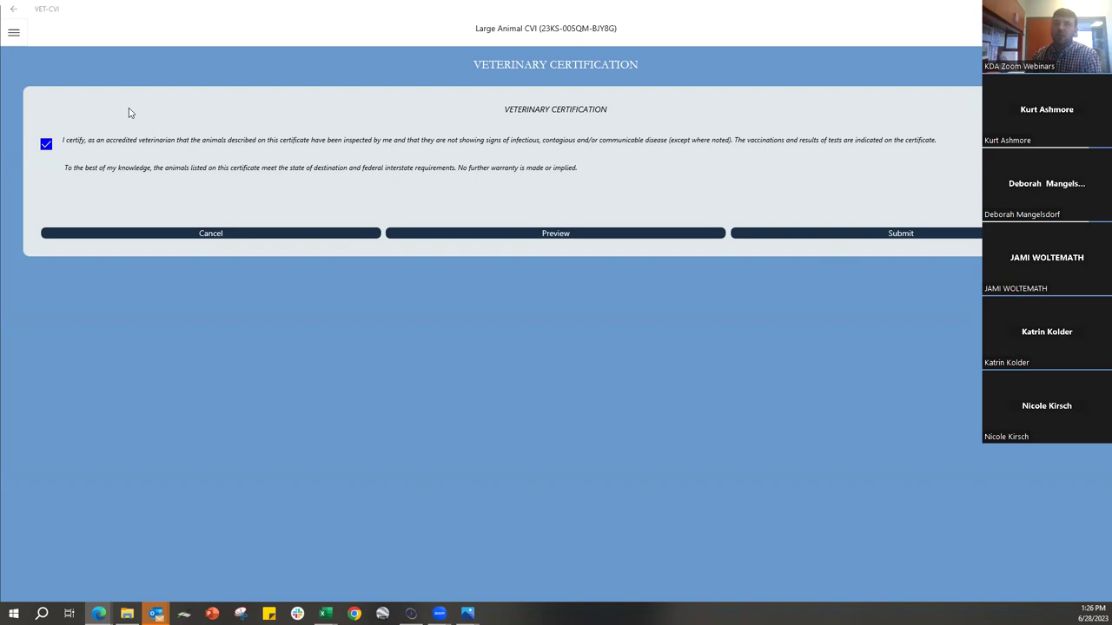
Back on the Species/Class page, open the 14-entry Cattle Beef list and start a new animal entry
click(49, 72)
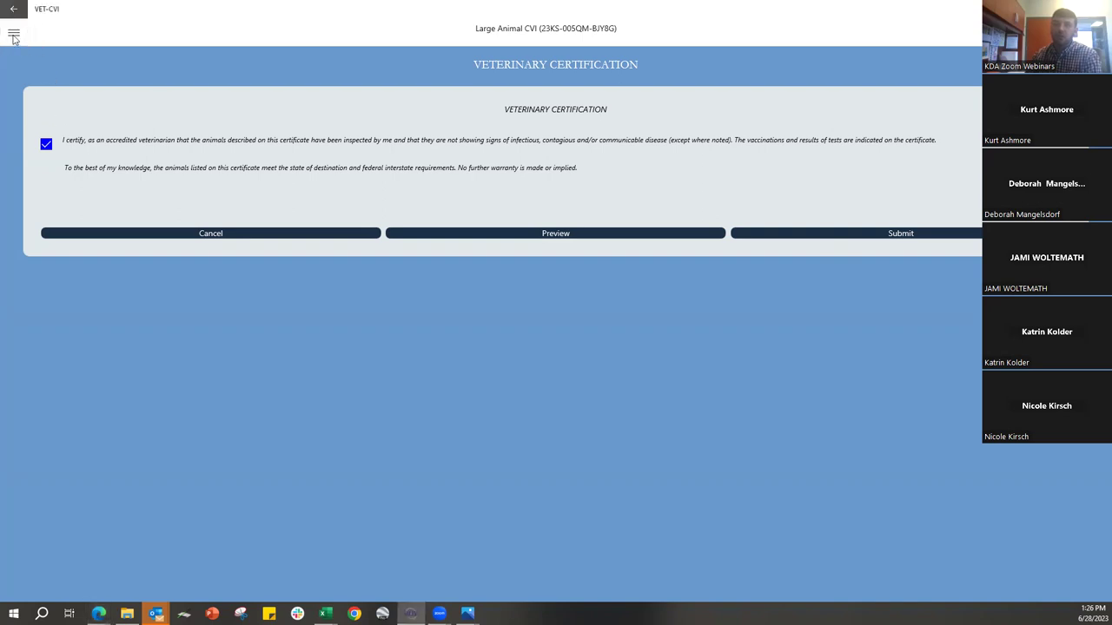
click(14, 37)
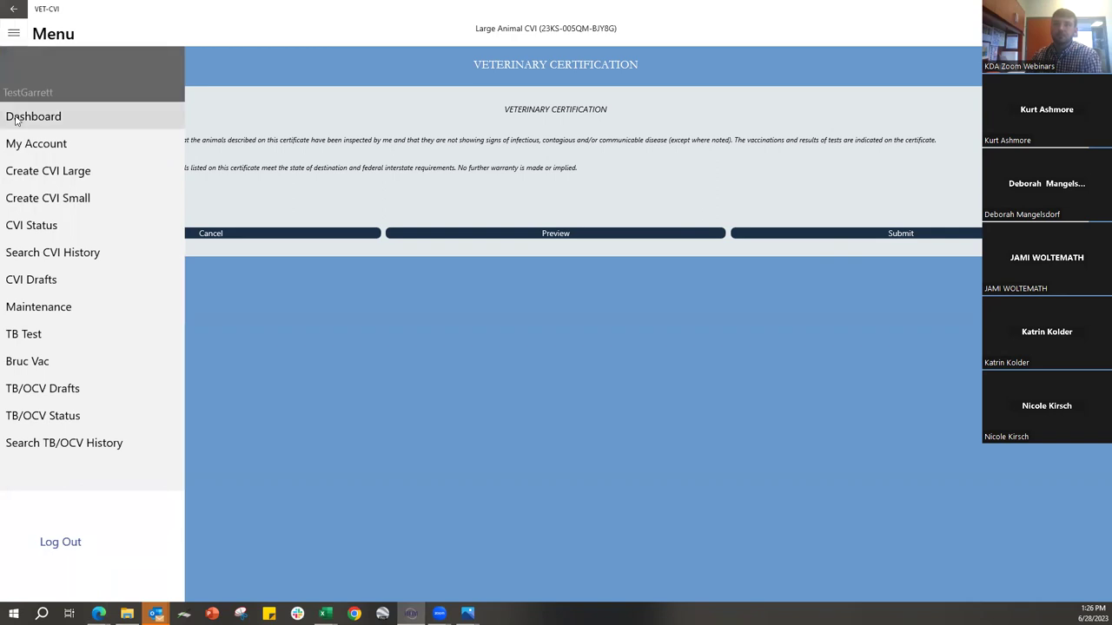
click(330, 399)
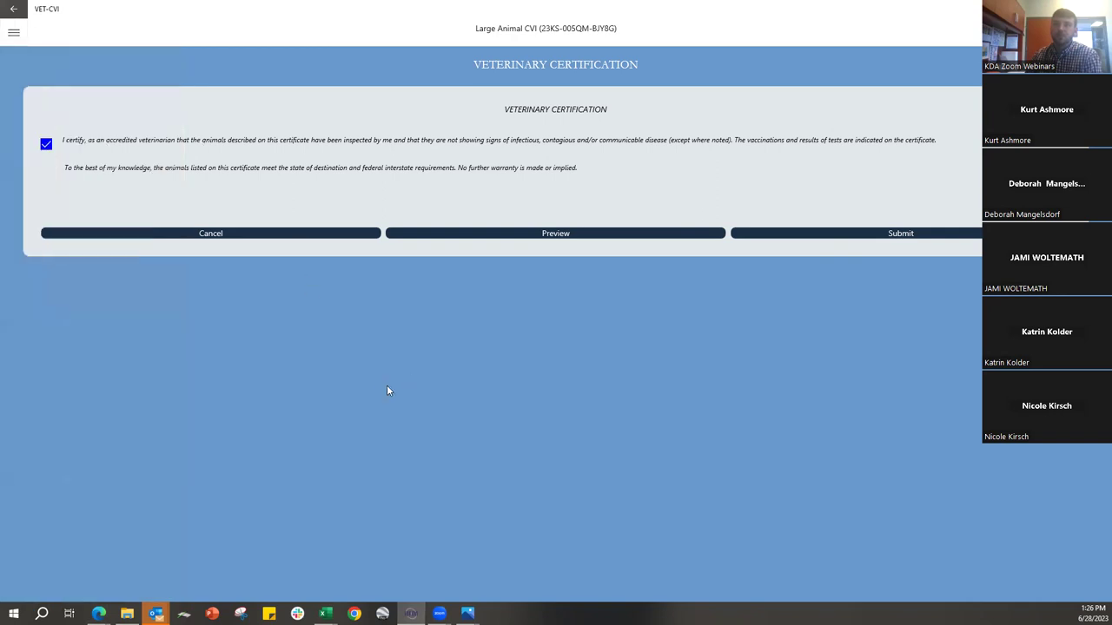
scroll(538, 335, down, 3)
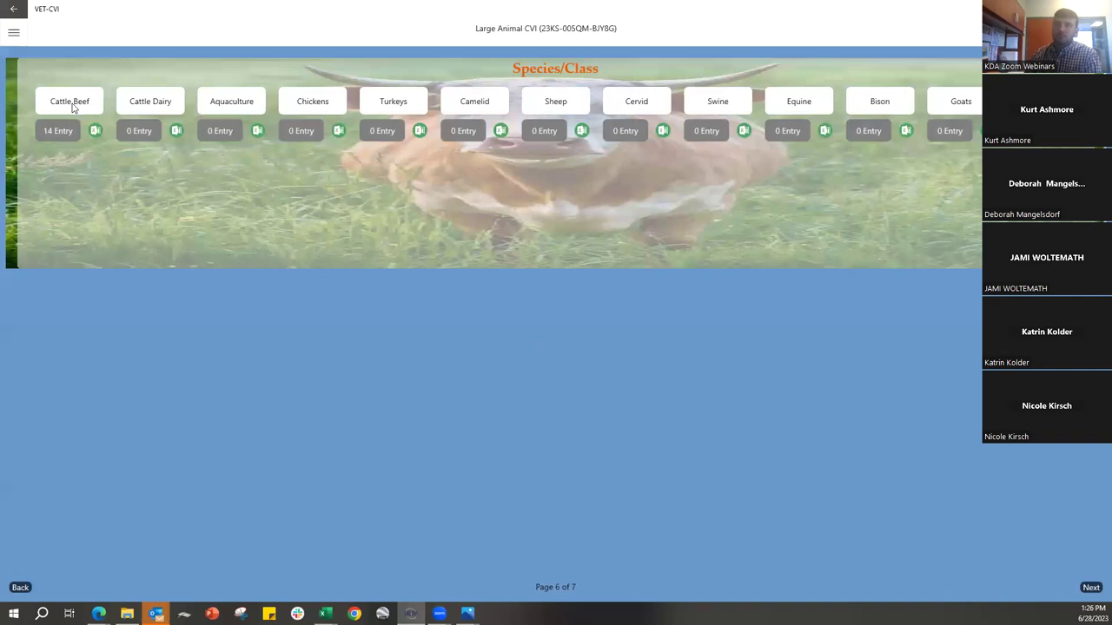
click(58, 131)
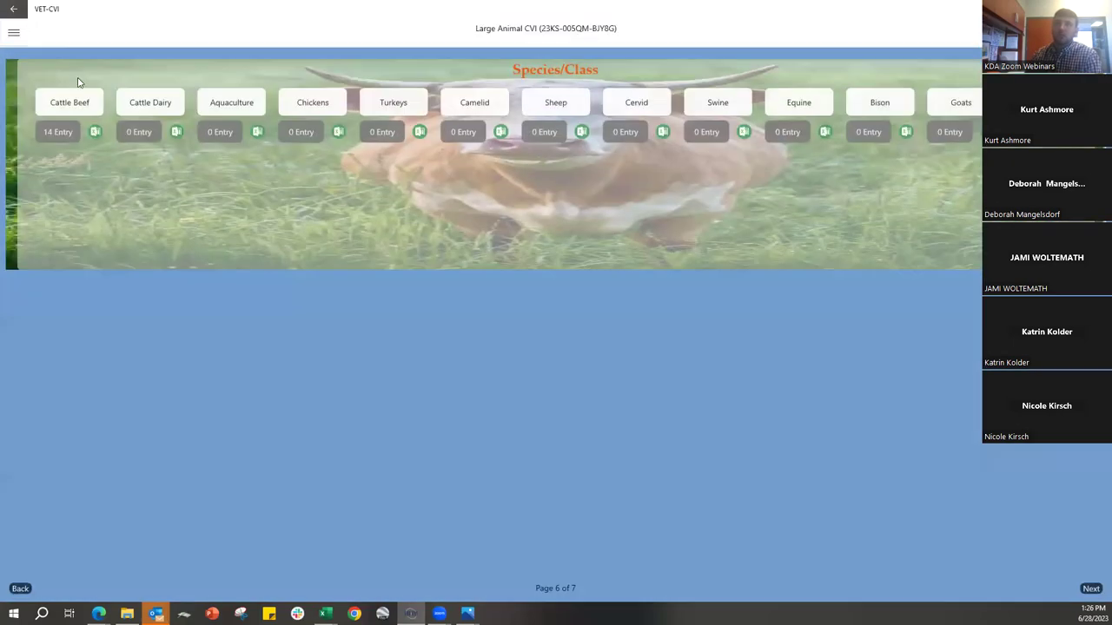
click(68, 103)
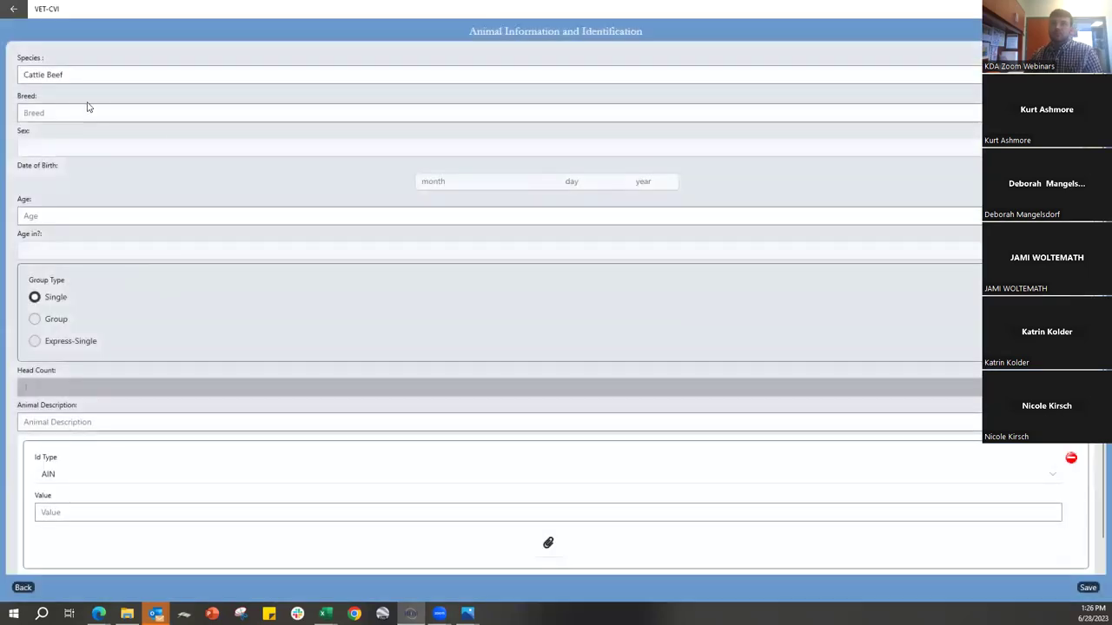
Set the new animal's breed to AN, sex to Female, and its age in Years
click(85, 113)
text(AN)
key(Tab)
key(Down)
key(Down)
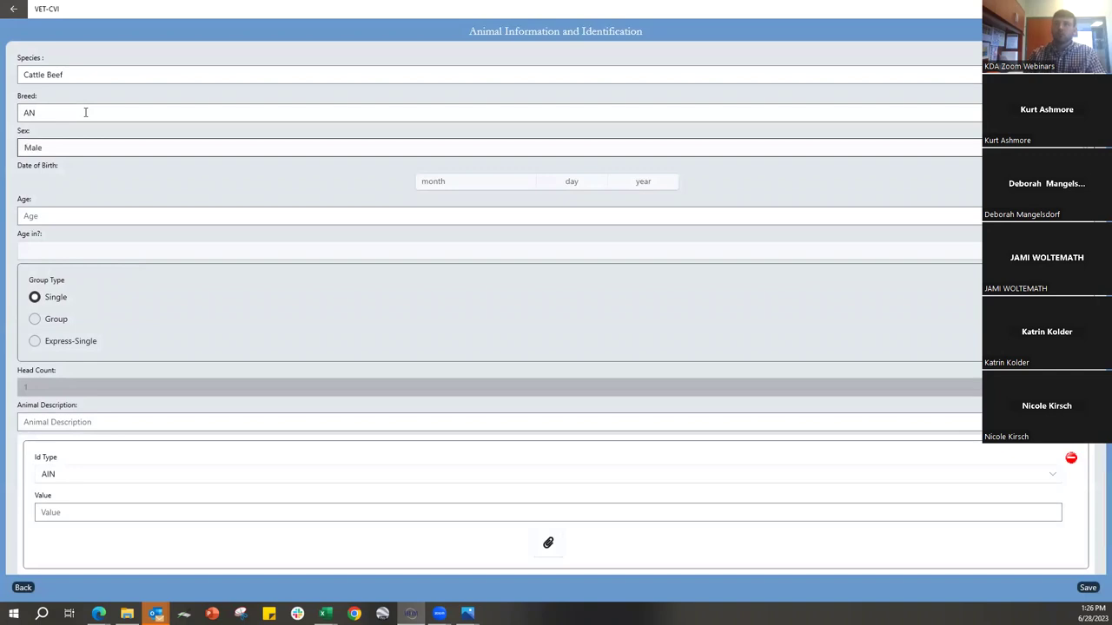
click(51, 214)
click(62, 147)
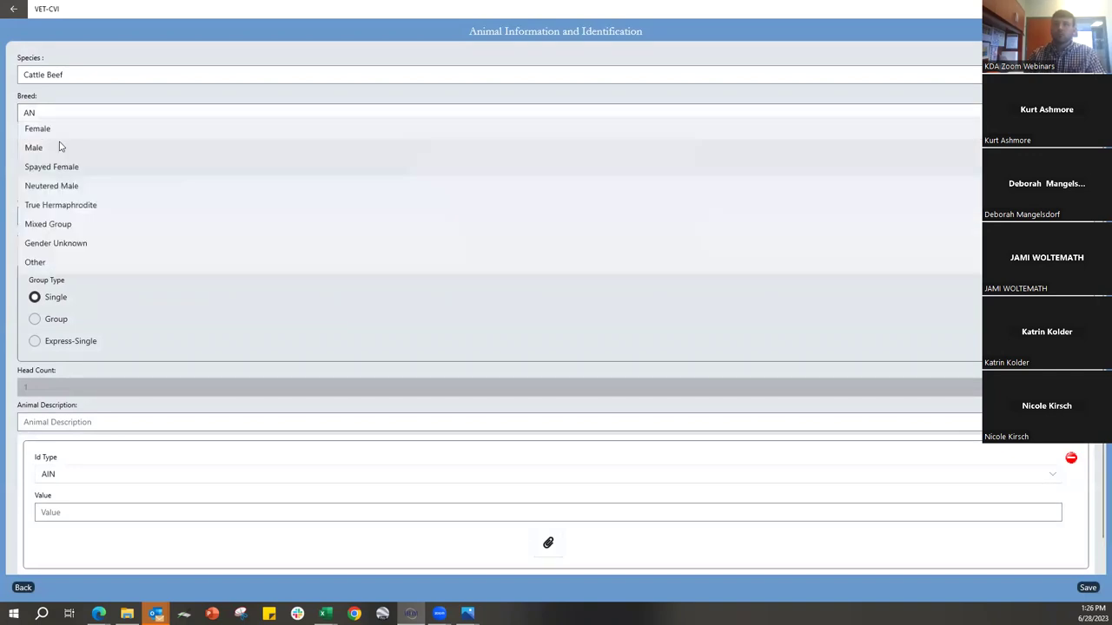
click(57, 131)
click(46, 210)
text(1)
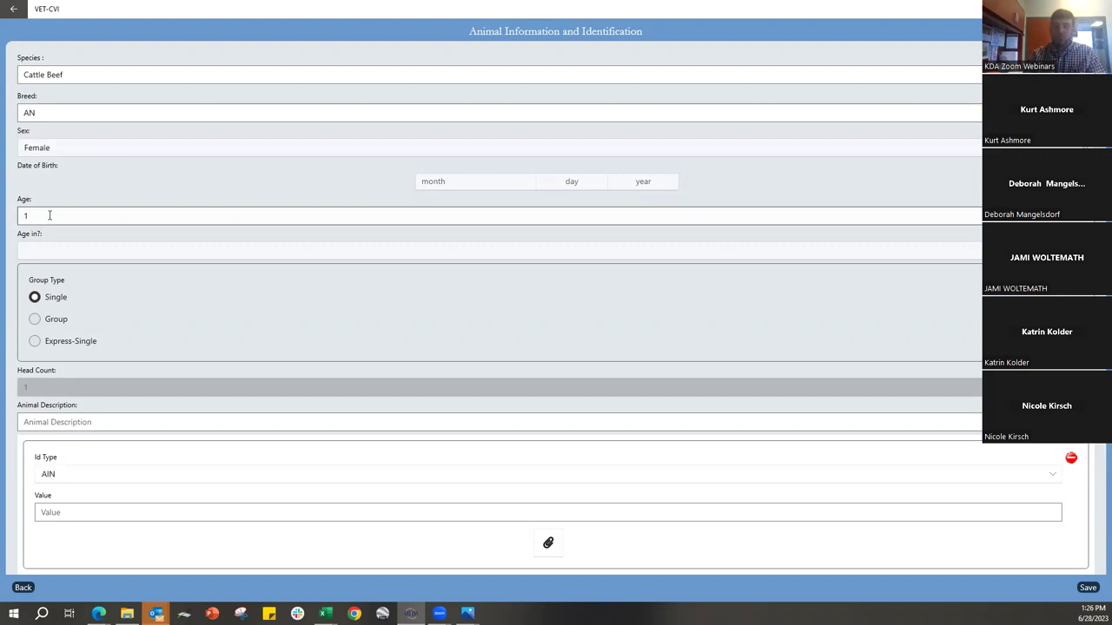
key(BackSpace)
text(1)
click(55, 253)
click(43, 271)
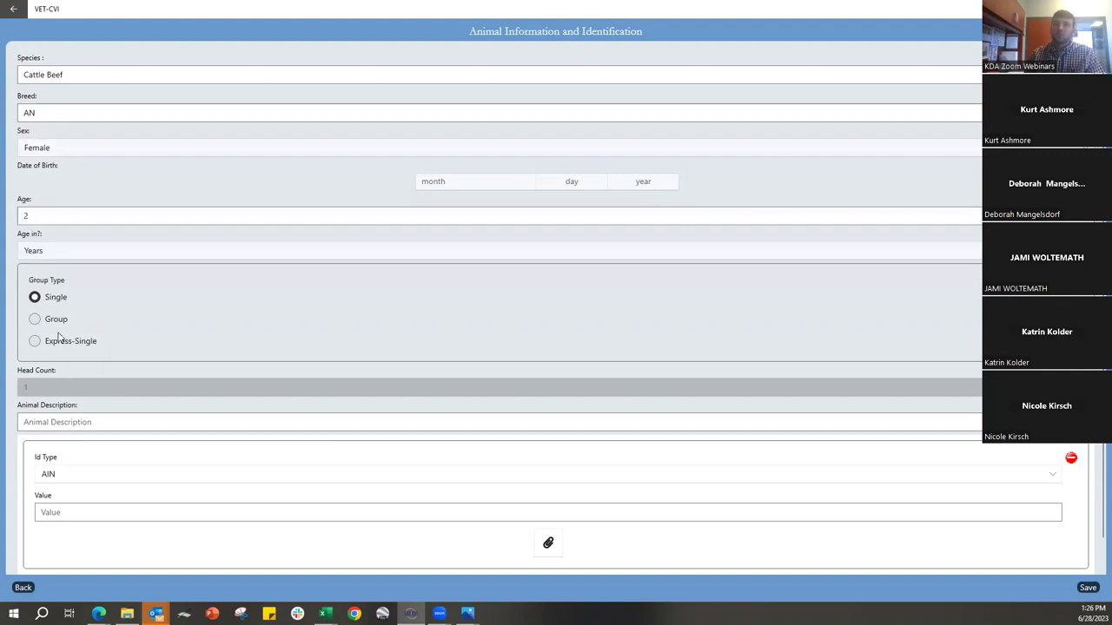
Make the entry Express-Single with head count 2 and description 'blk cows'
click(70, 341)
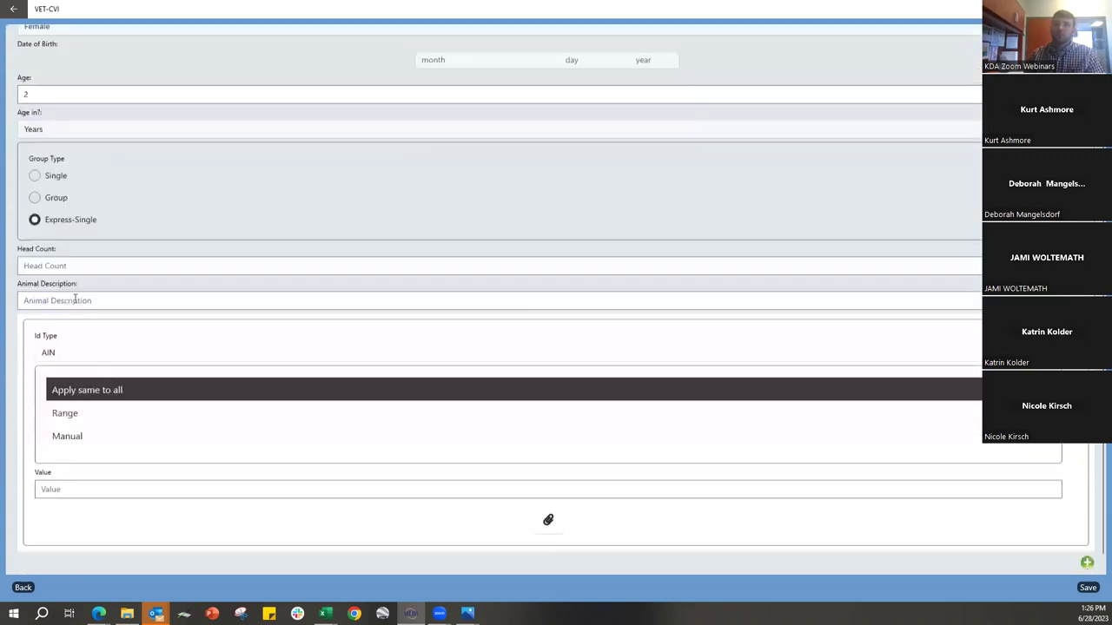
click(61, 260)
text(2)
click(58, 295)
text(blk cows)
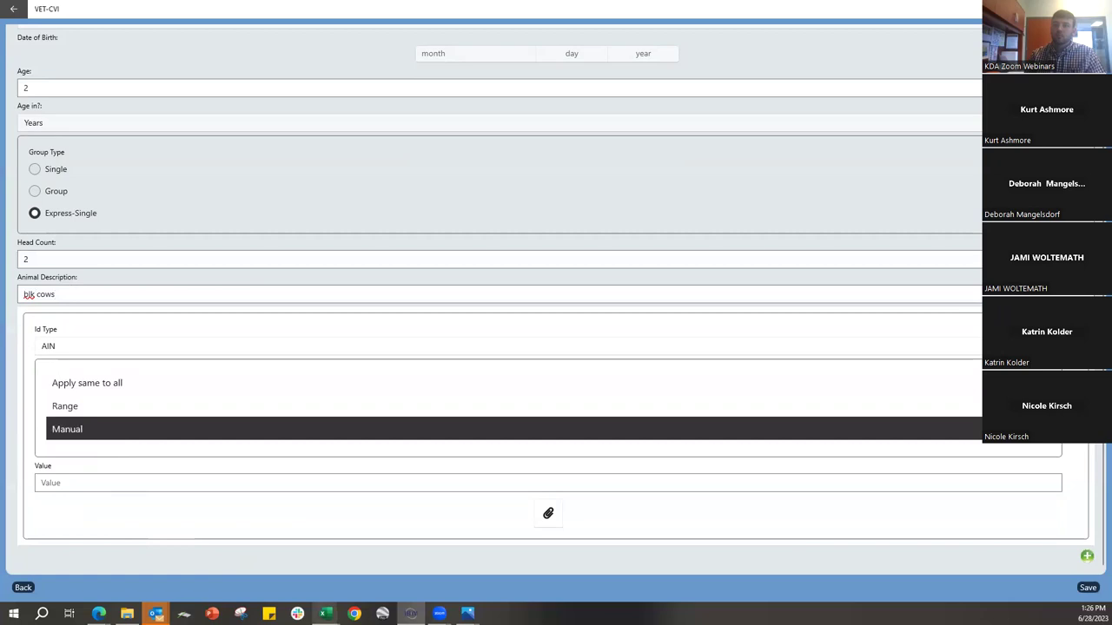
In the Excel upload template, select the OfficialIDs in cells B6:B7
mouse_move(325, 613)
click(388, 559)
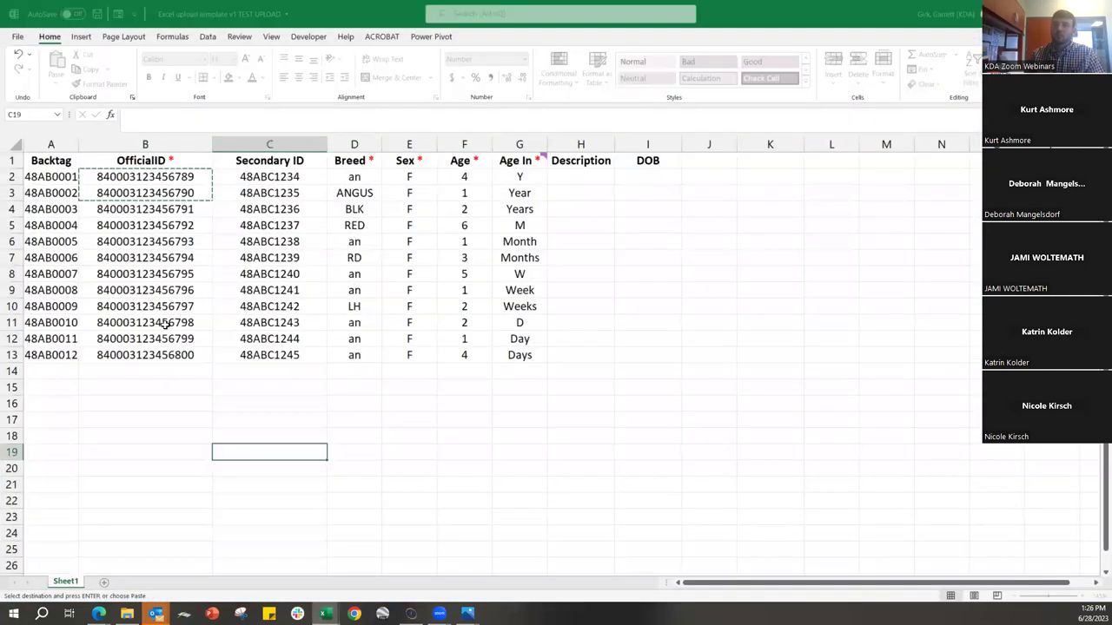
drag(148, 242, 149, 260)
key(ctrl+c)
key(alt+Tab)
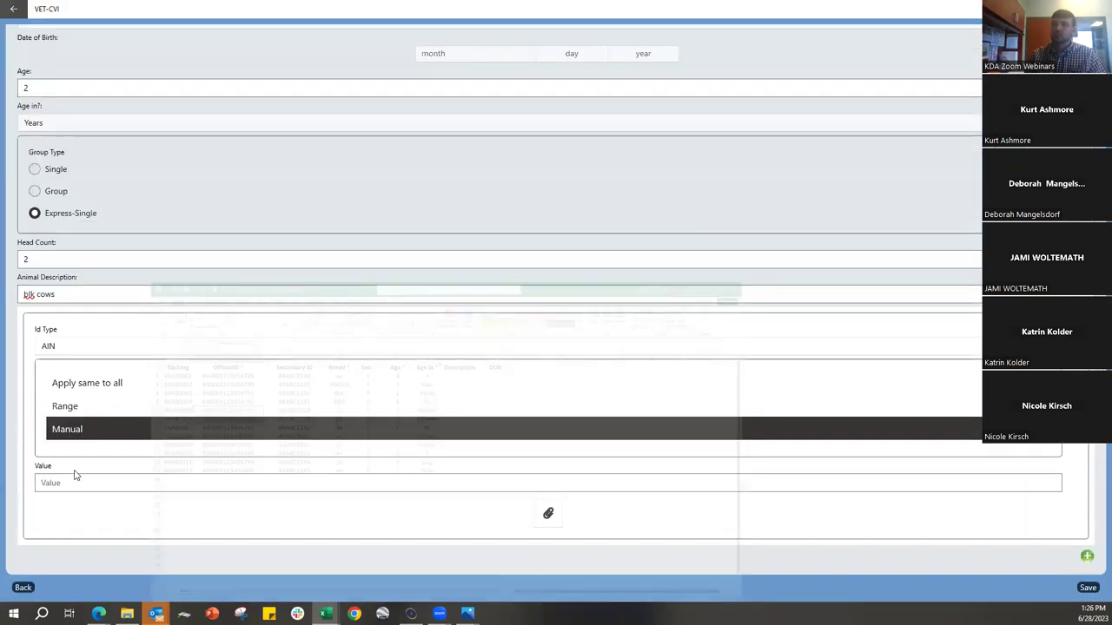
click(74, 482)
key(ctrl+v)
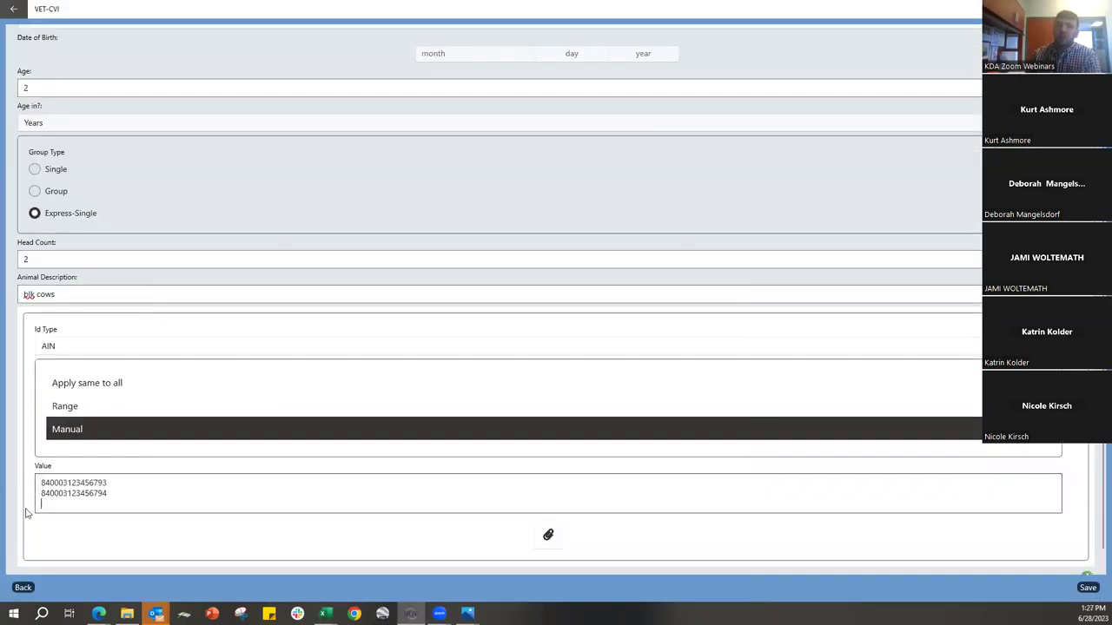
drag(42, 506, 41, 483)
click(45, 508)
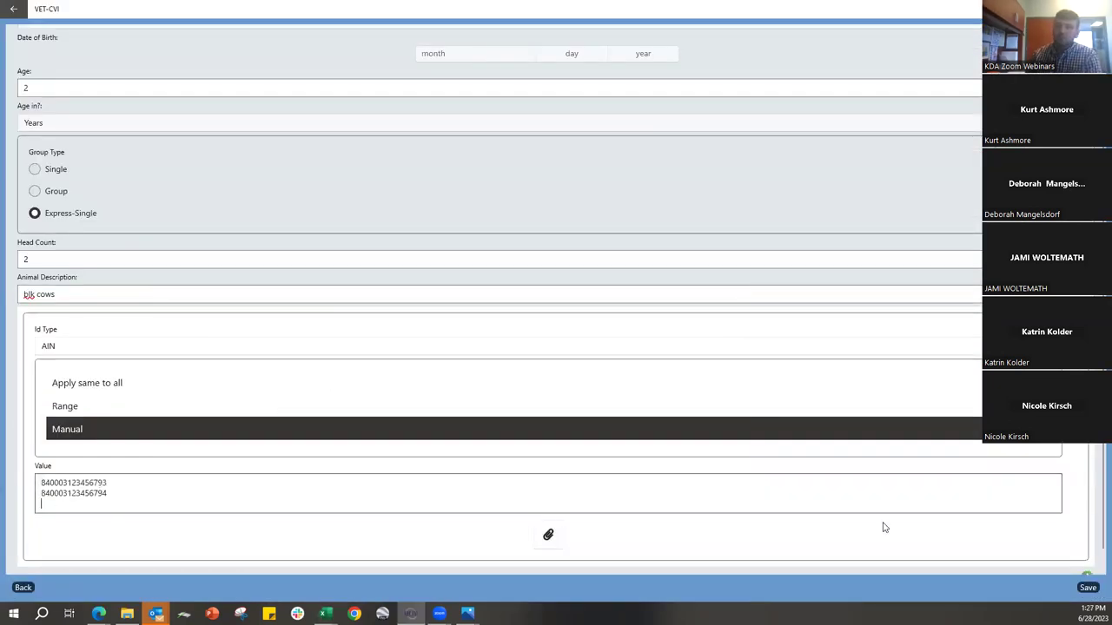
click(1087, 588)
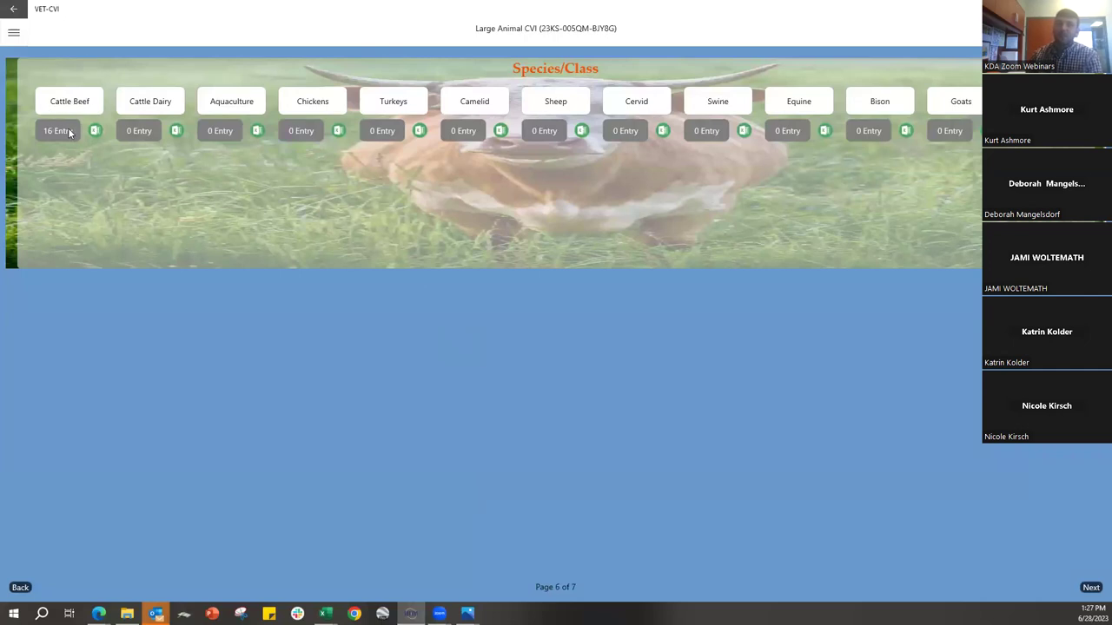
Check the 16-entry Cattle Beef list, then go back and return to the Dashboard home screen
click(70, 133)
scroll(343, 395, down, 10)
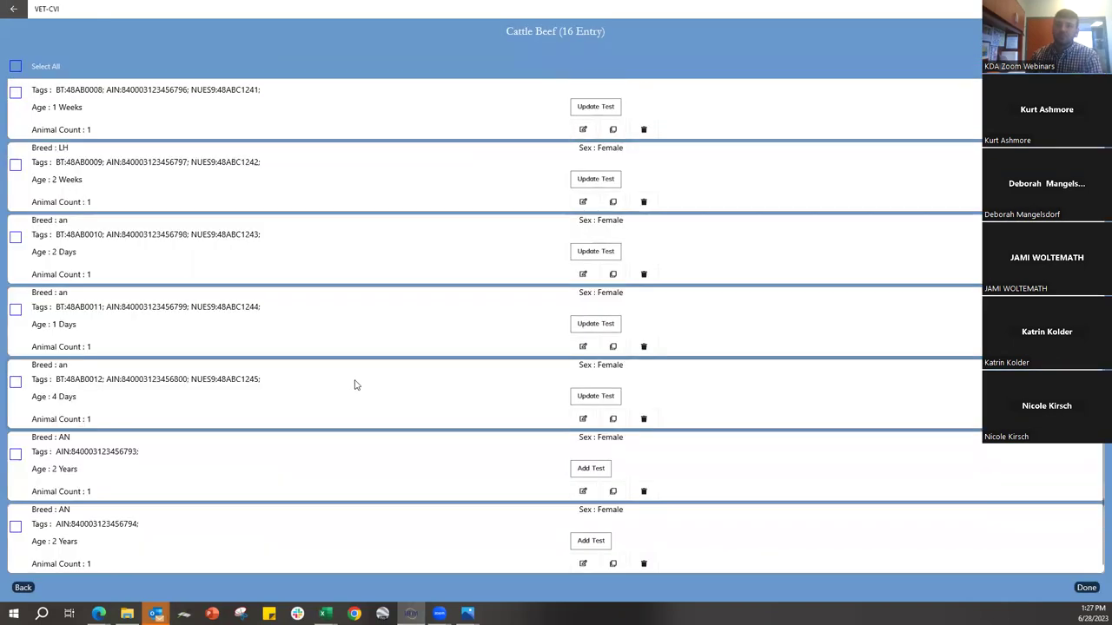
scroll(174, 539, up, 2)
scroll(174, 538, up, 5)
click(13, 9)
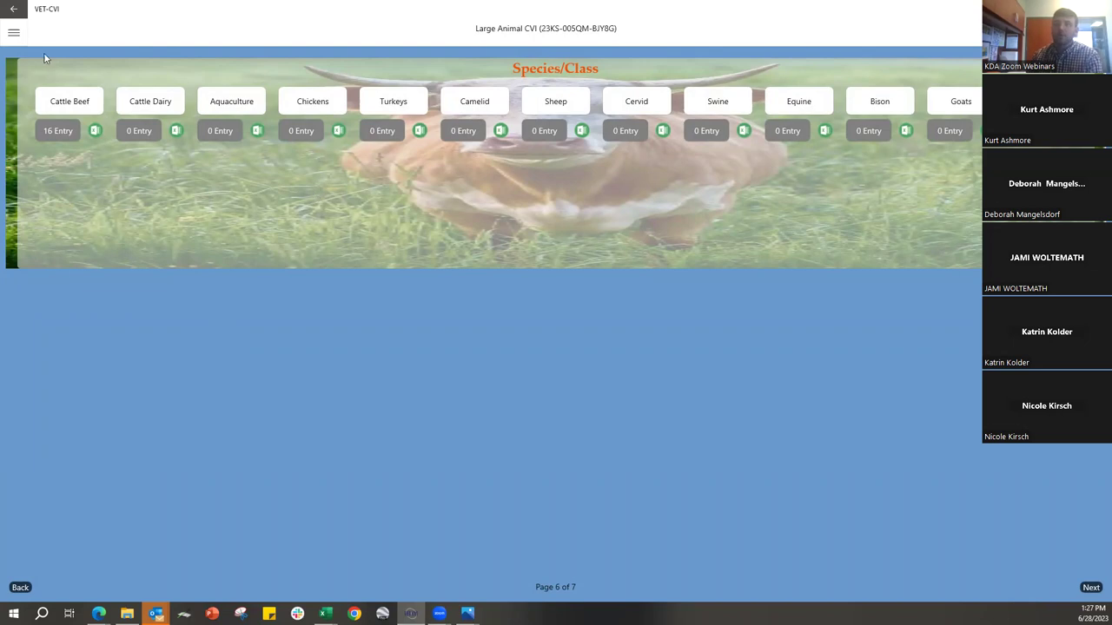
click(13, 35)
click(45, 116)
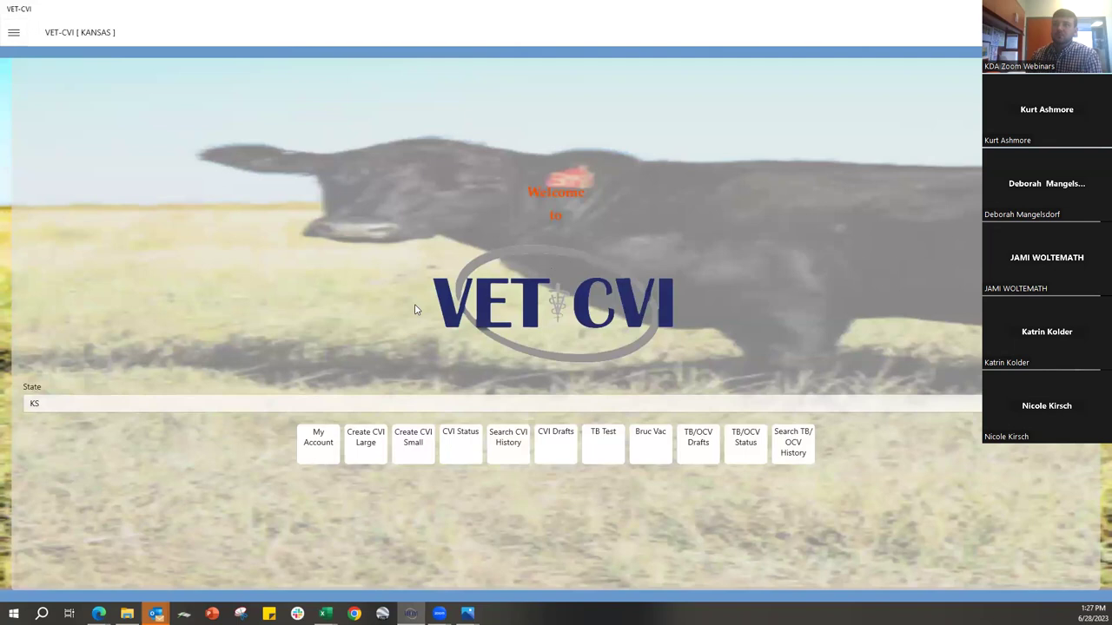
click(456, 443)
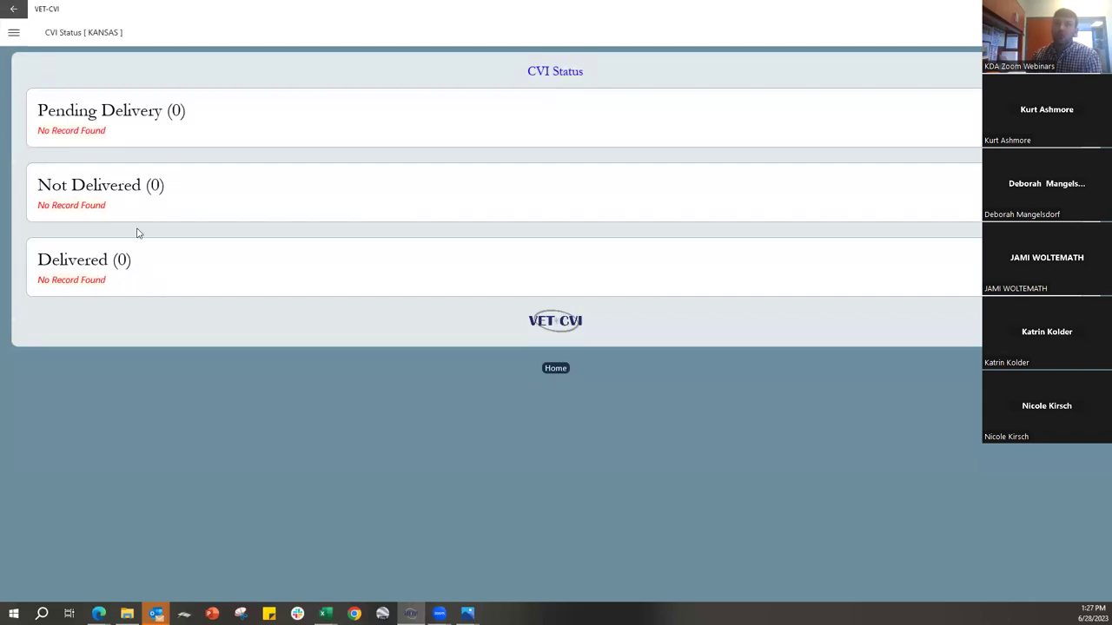
click(556, 368)
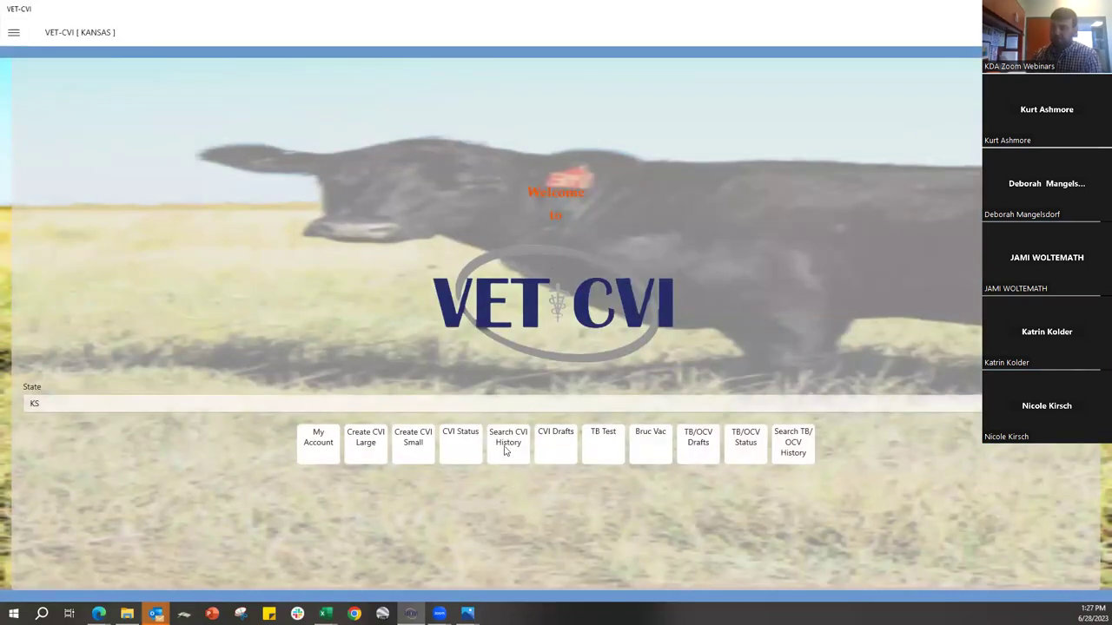
click(507, 448)
click(323, 100)
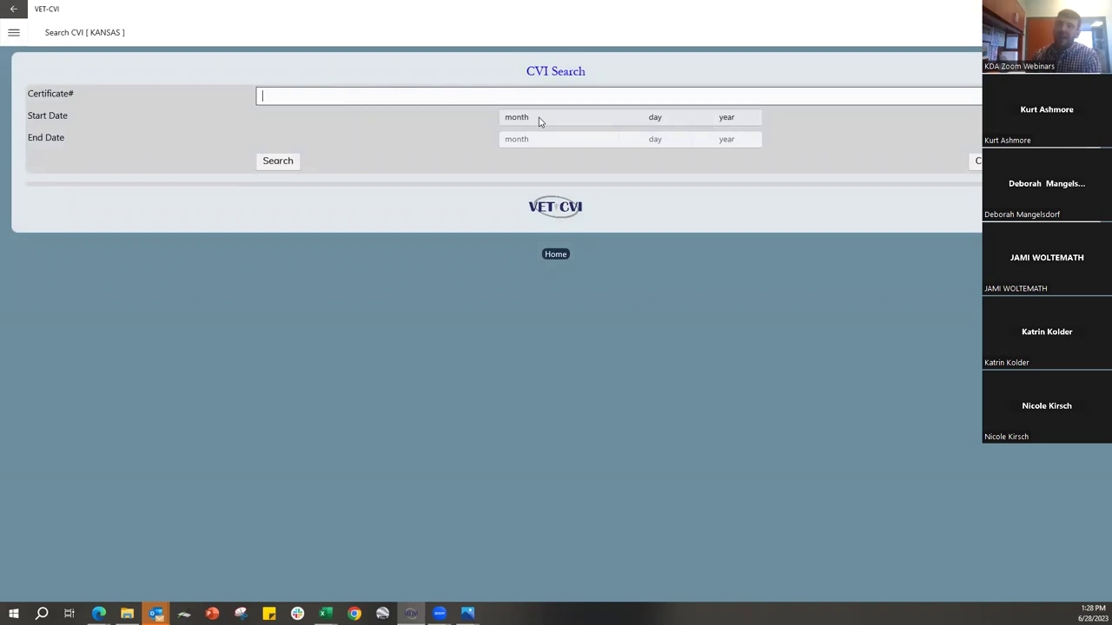
click(539, 122)
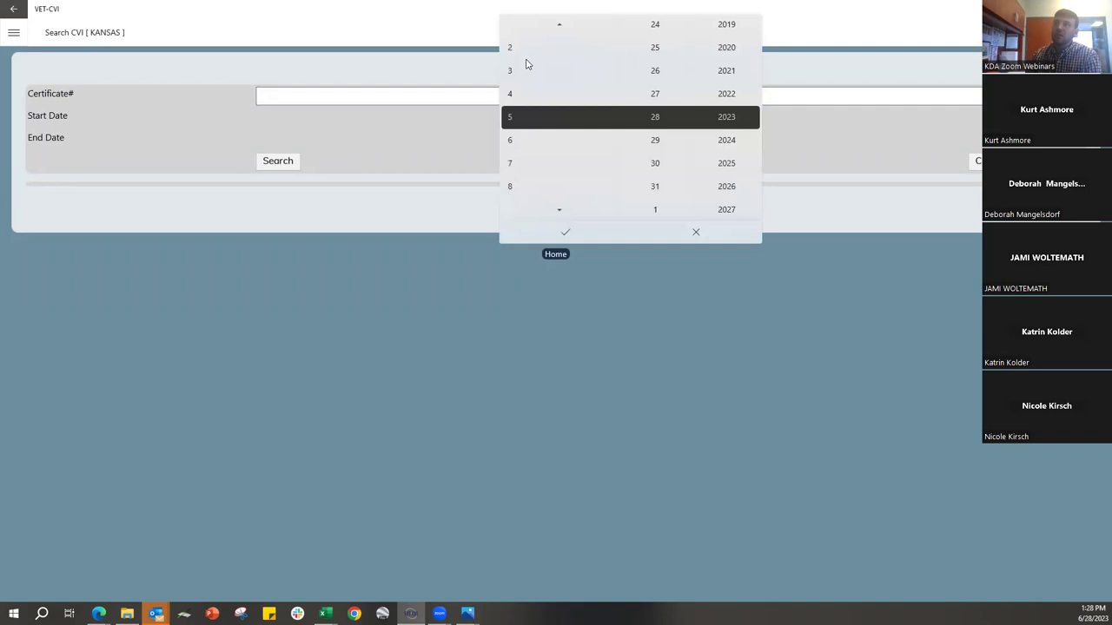
scroll(541, 97, up, 4)
click(565, 233)
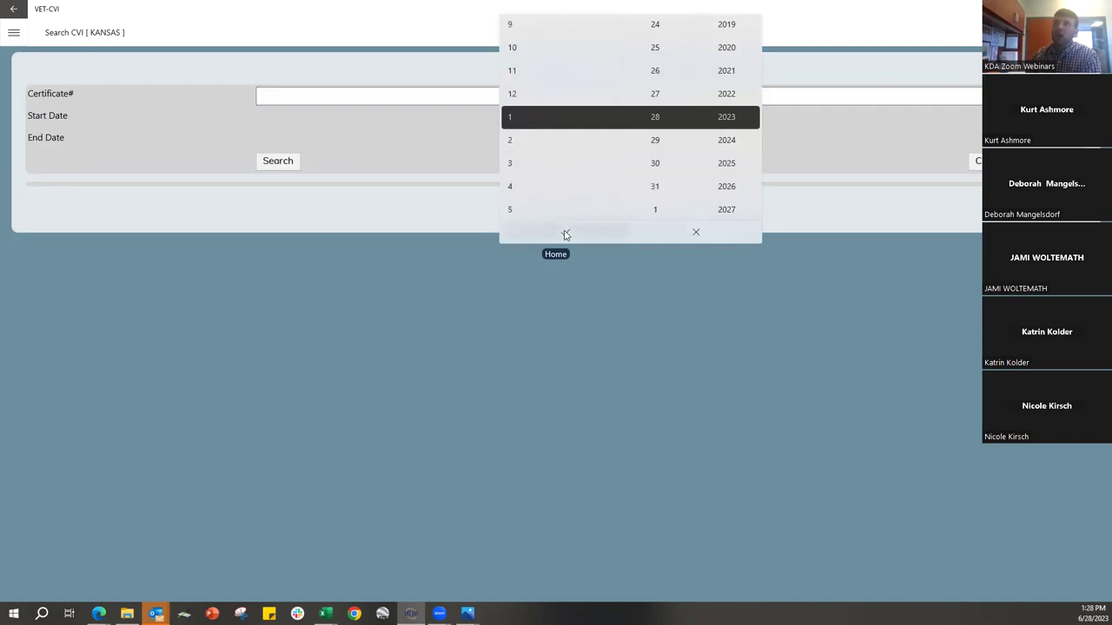
click(572, 141)
click(565, 256)
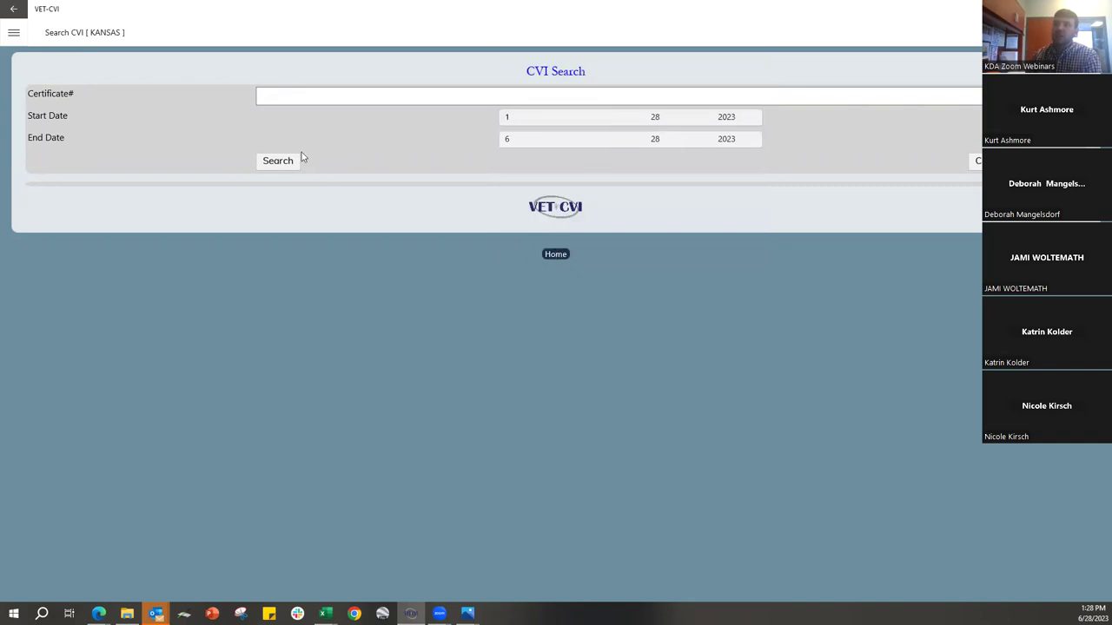
click(274, 165)
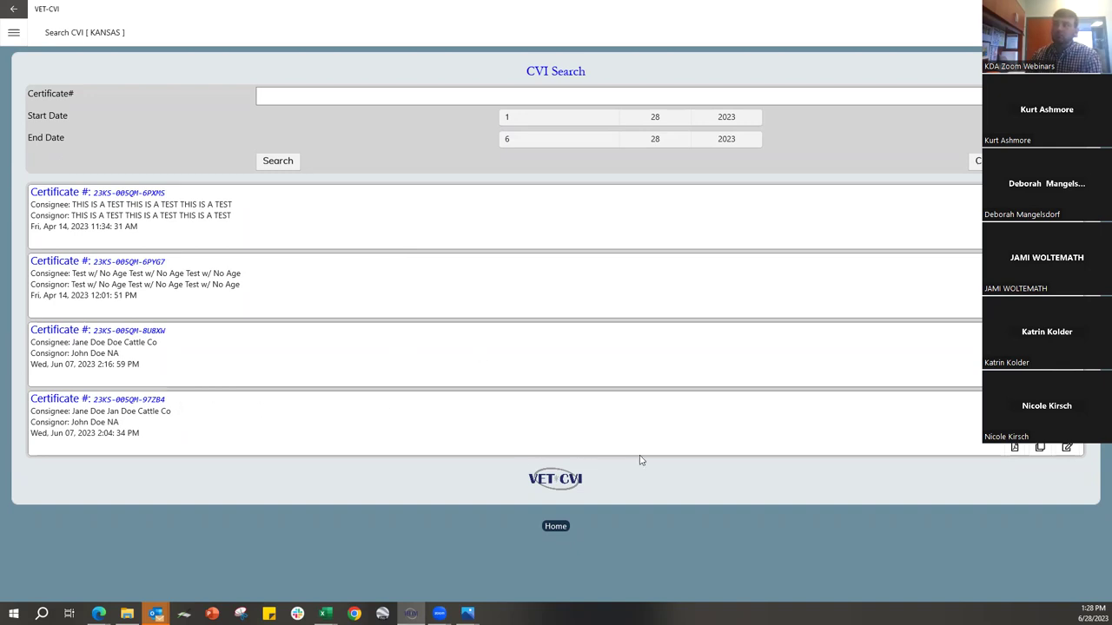
click(556, 532)
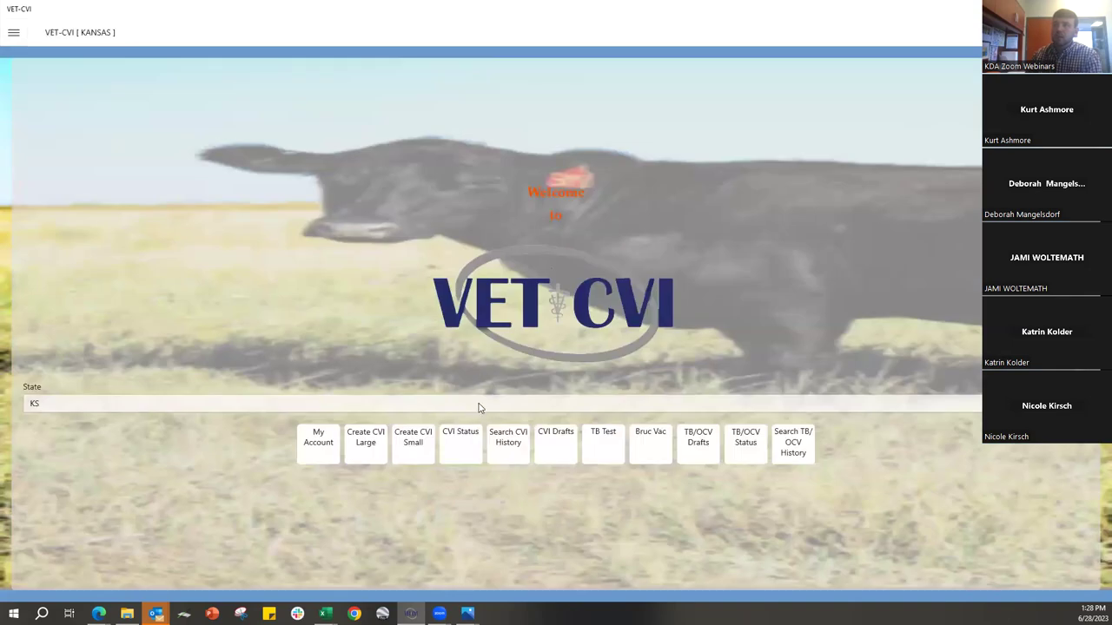
click(556, 437)
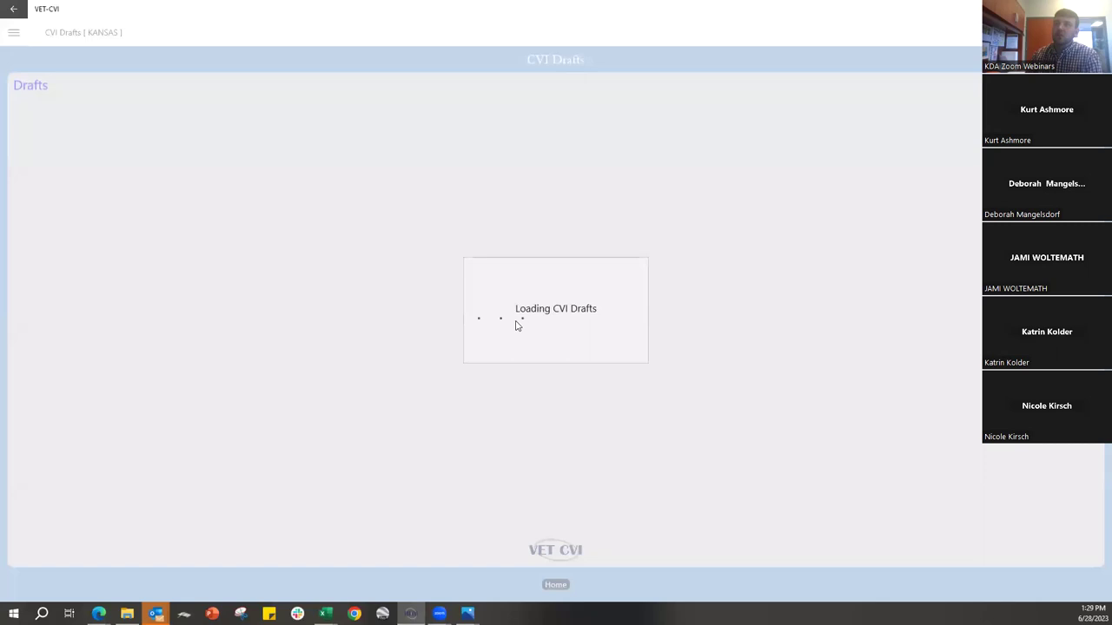
scroll(191, 324, down, 10)
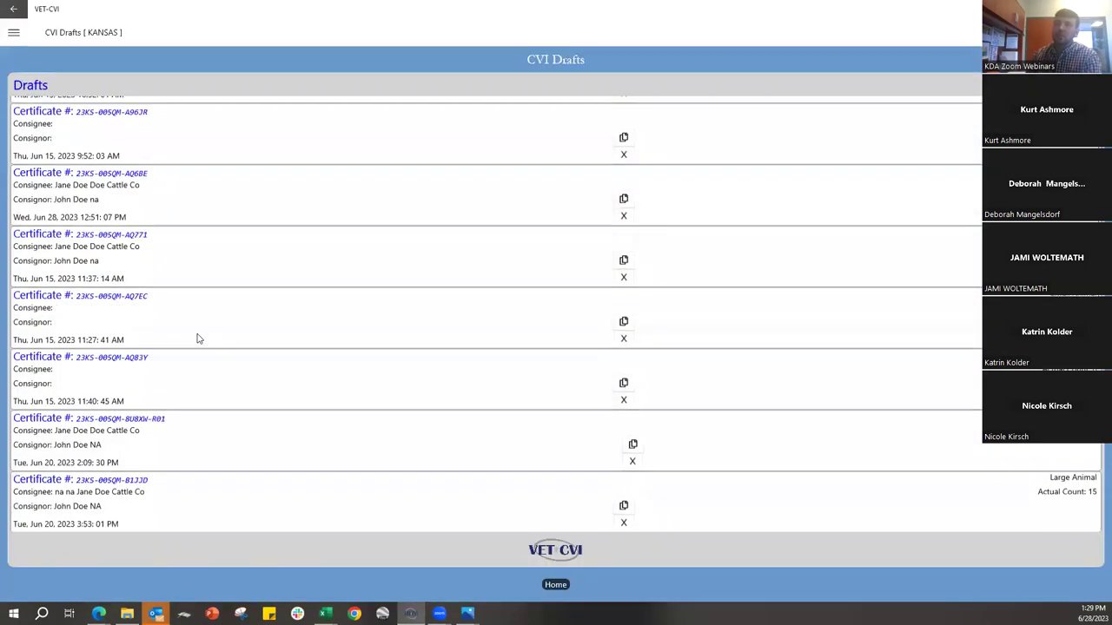
scroll(199, 338, up, 10)
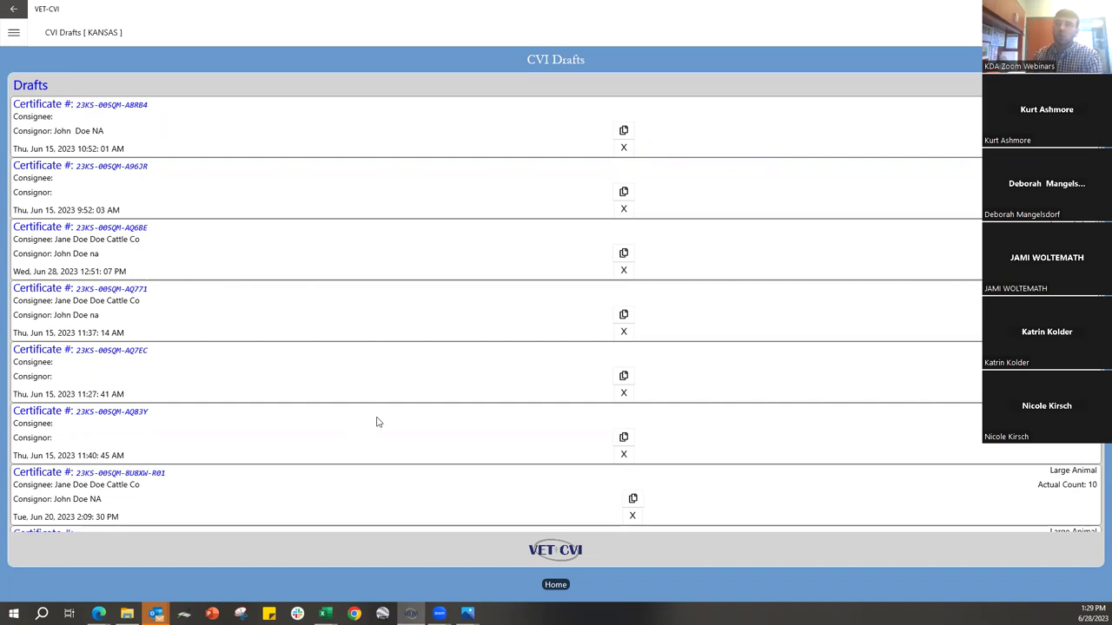
scroll(537, 318, down, 2)
scroll(538, 339, down, 6)
scroll(545, 374, up, 9)
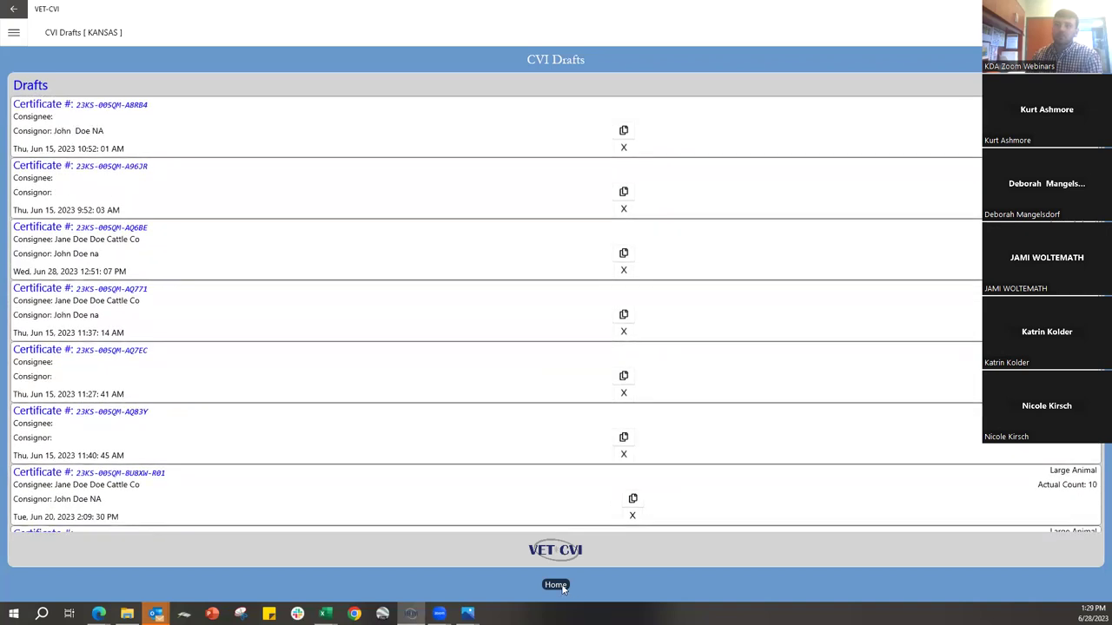
click(560, 587)
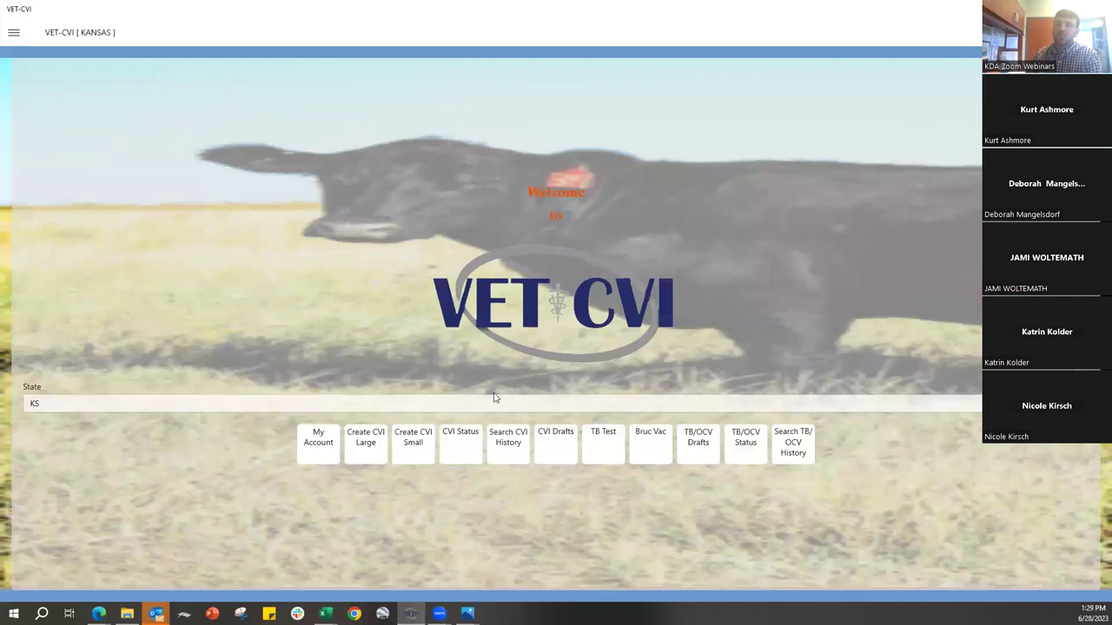
click(521, 445)
click(298, 161)
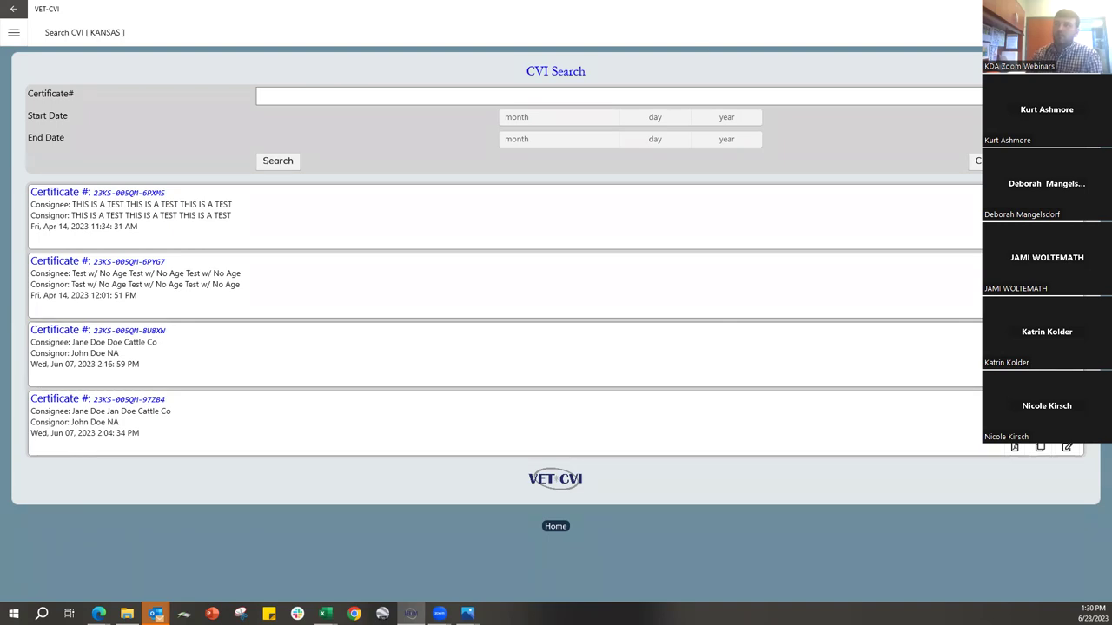
click(1040, 447)
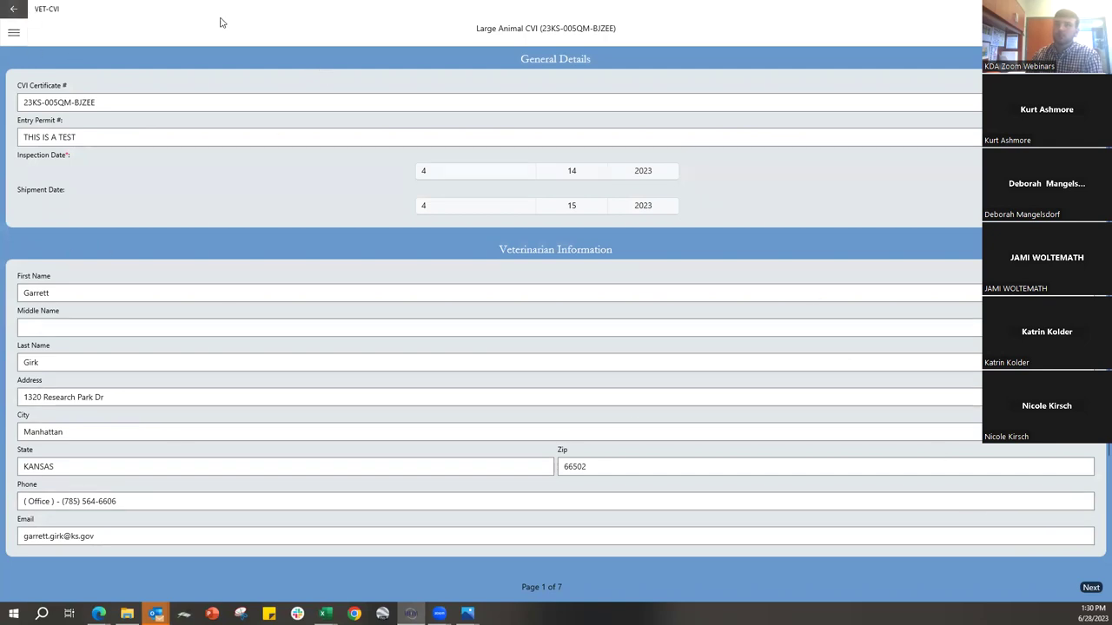
click(11, 8)
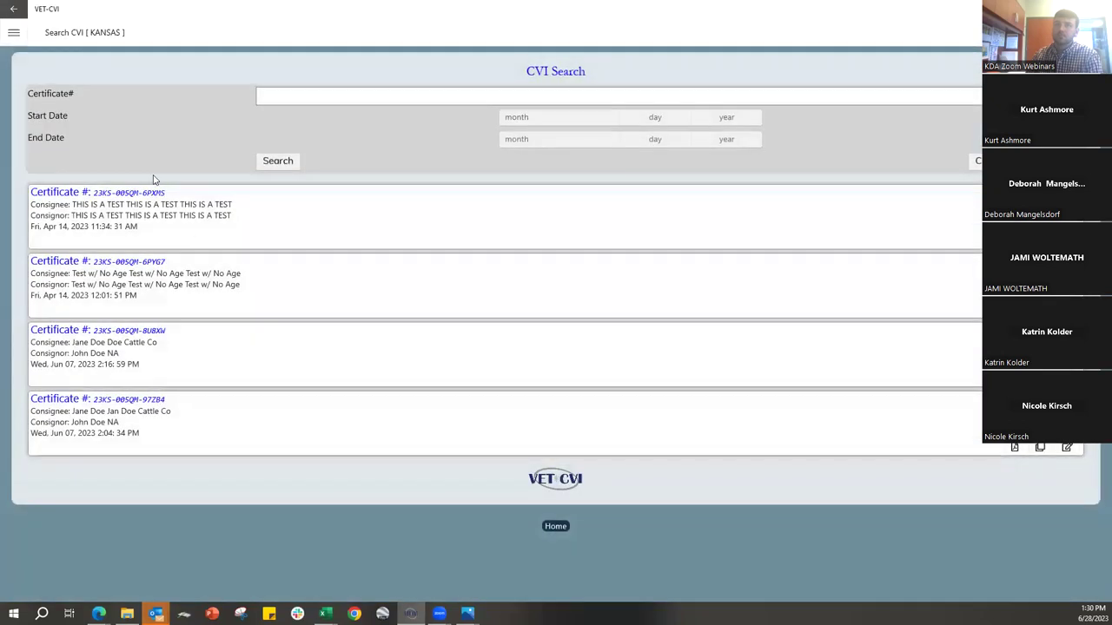
click(556, 527)
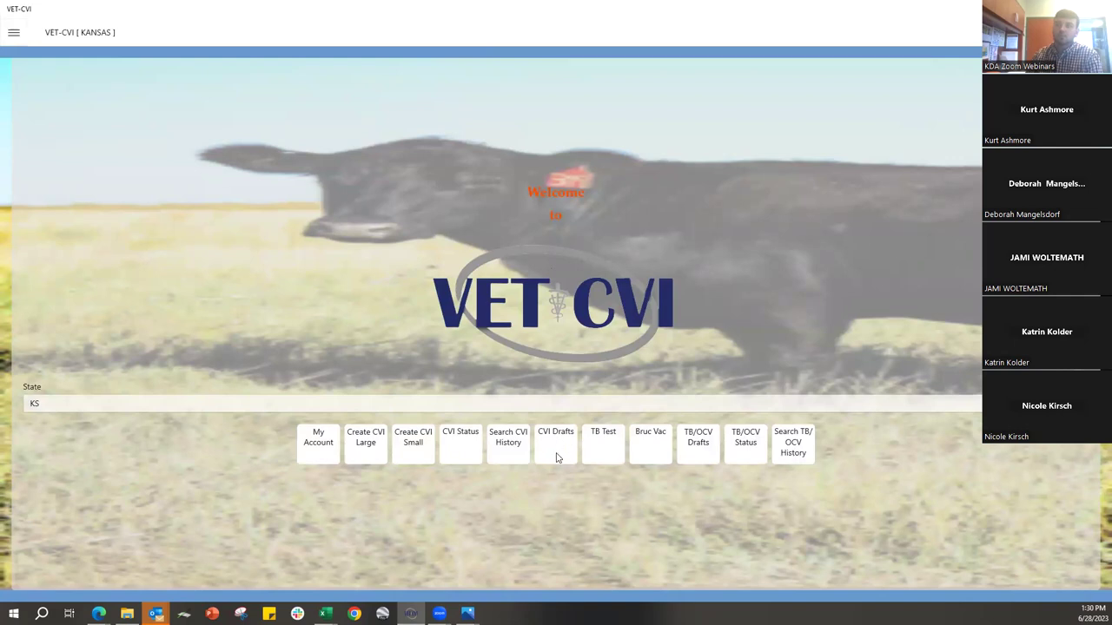
click(371, 455)
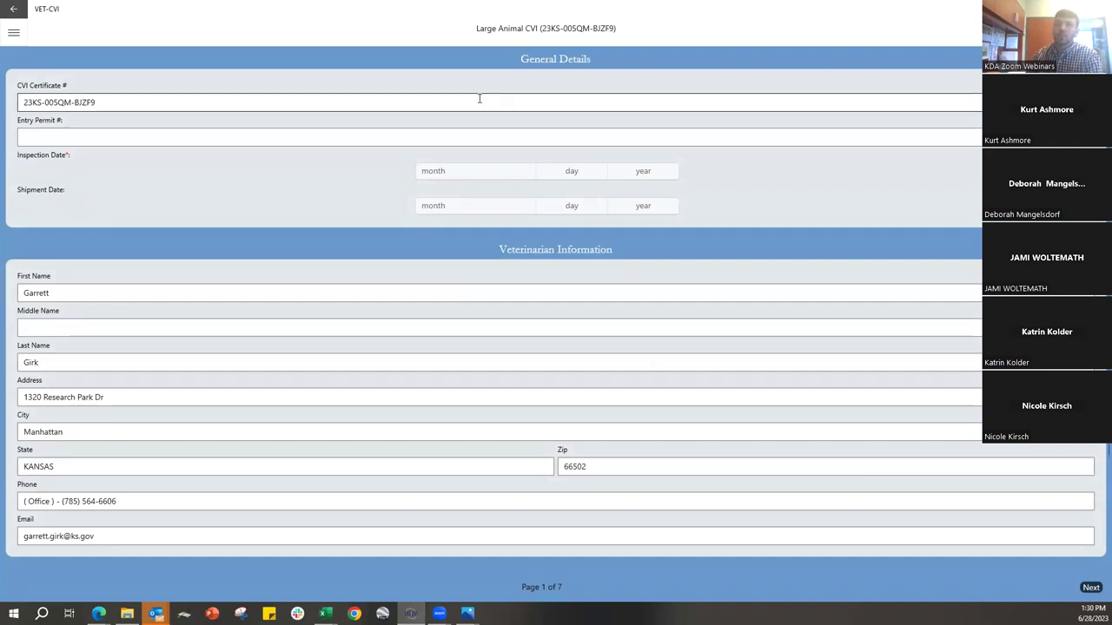
click(22, 9)
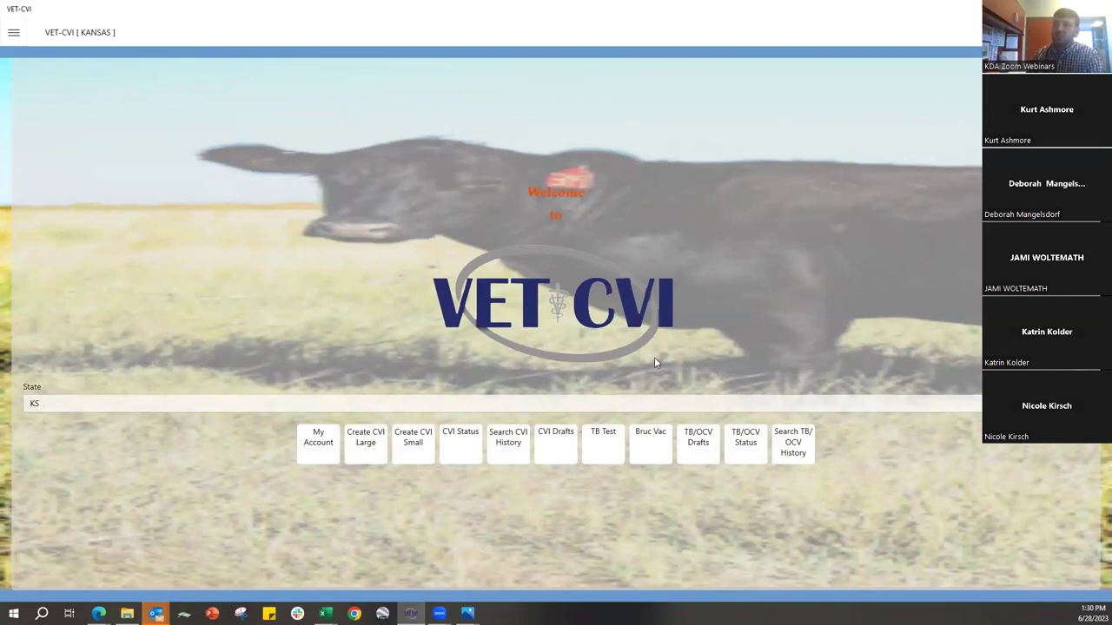
Start a new Tuberculosis Test form and advance past the prefilled veterinarian page
click(607, 448)
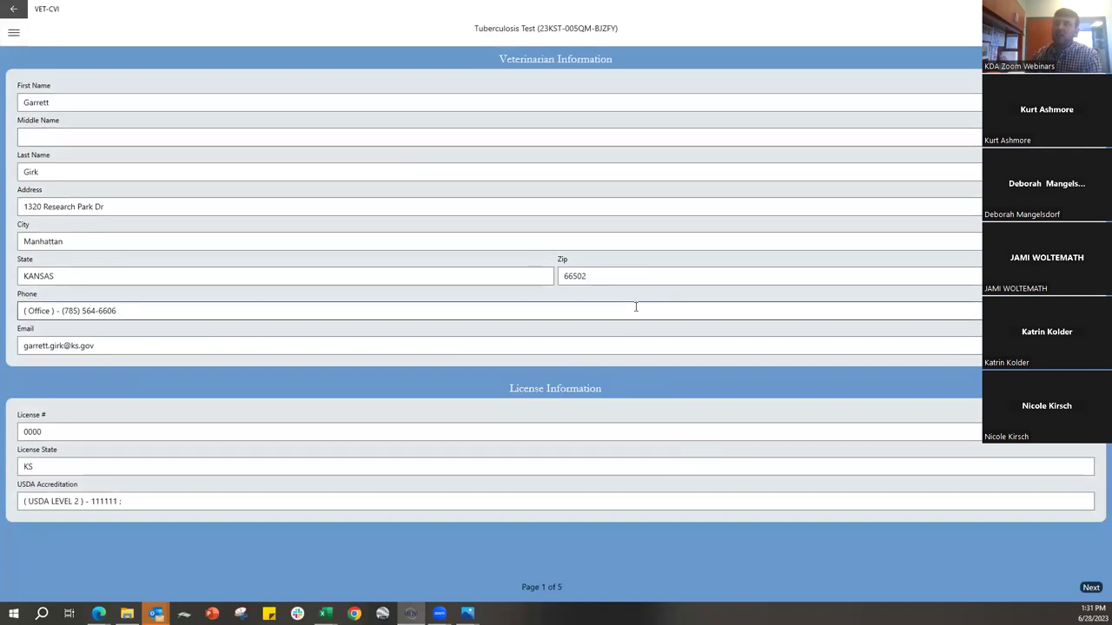
click(1089, 588)
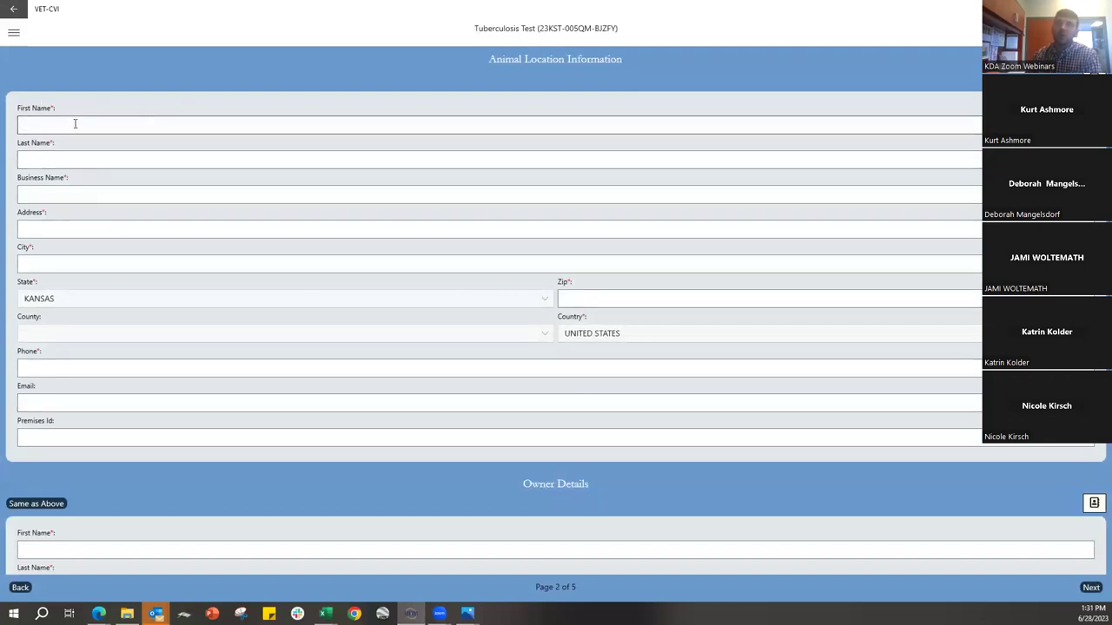
Look over the empty location and Owner Details fields, then try Next, triggering the 14-missing-fields warning
click(60, 192)
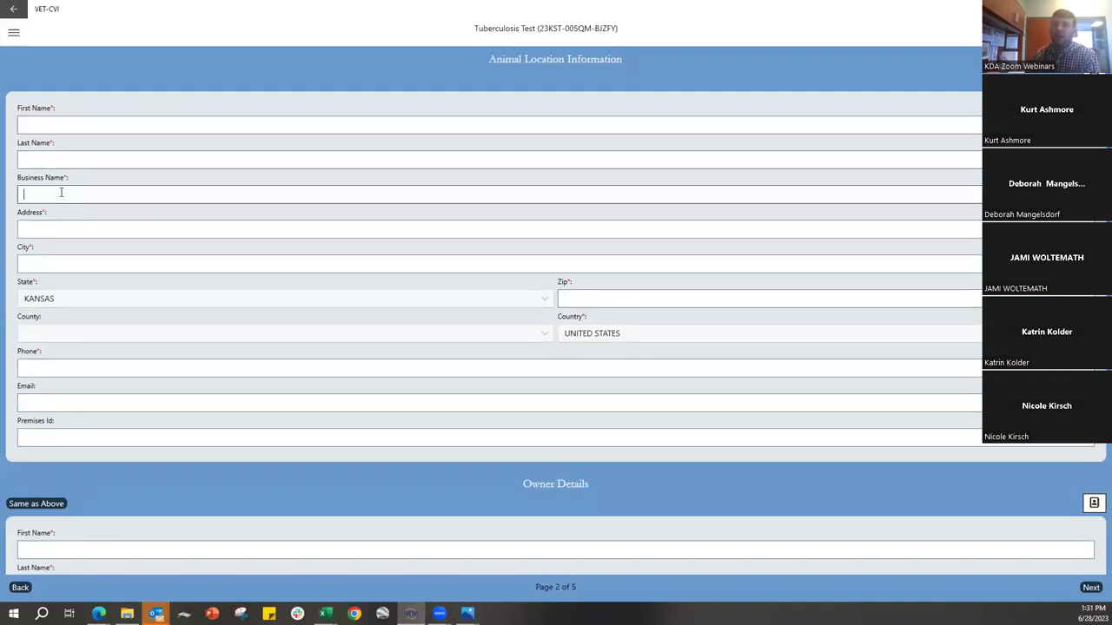
click(90, 227)
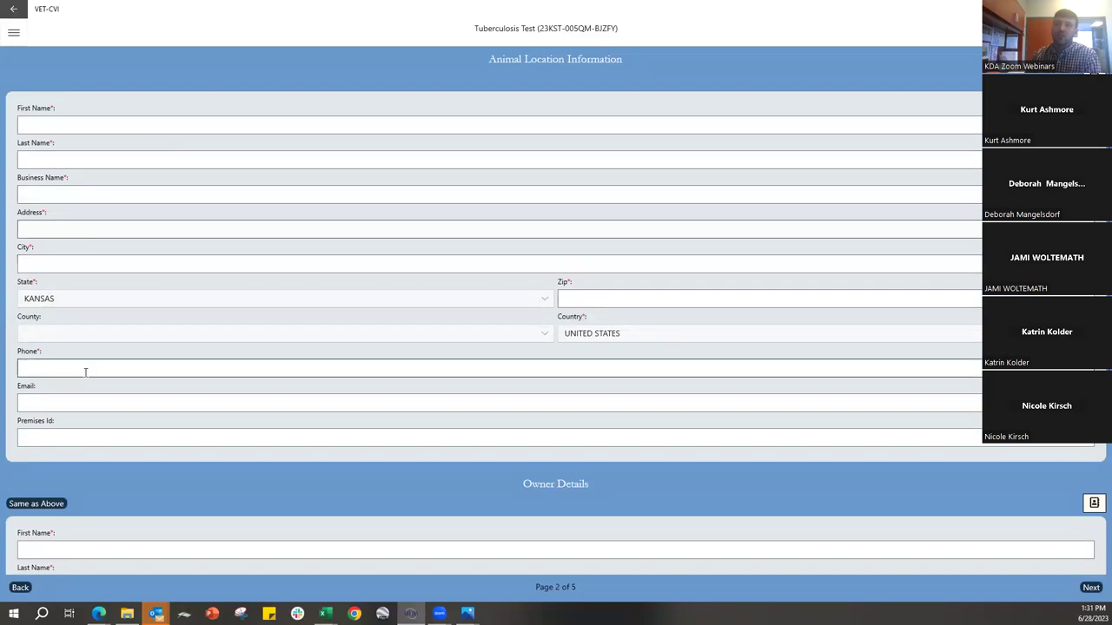
click(89, 400)
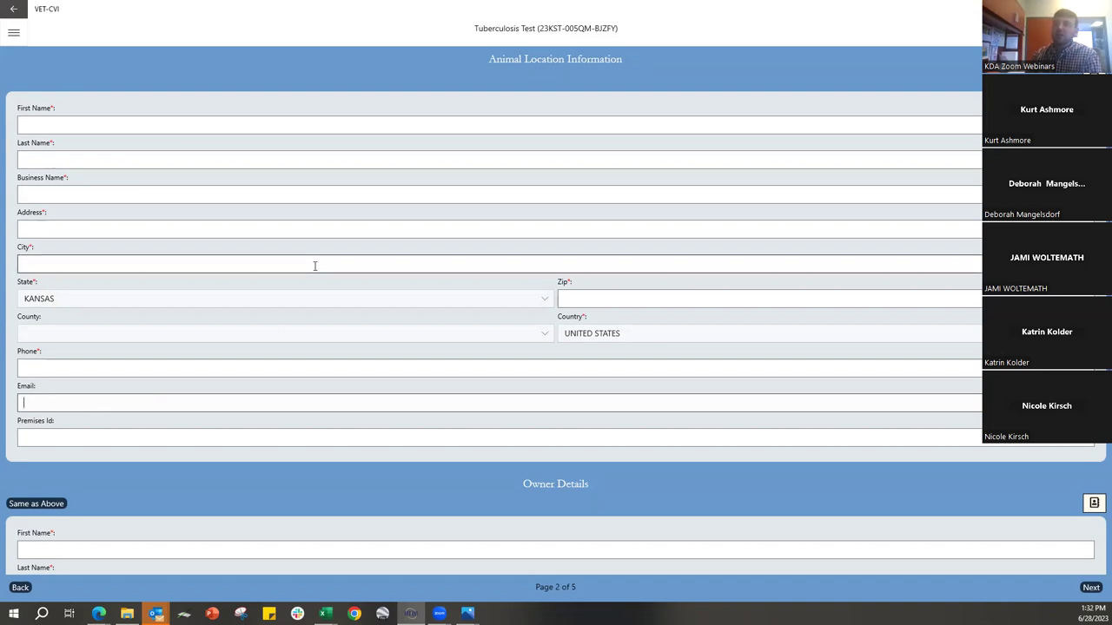
scroll(362, 252, down, 3)
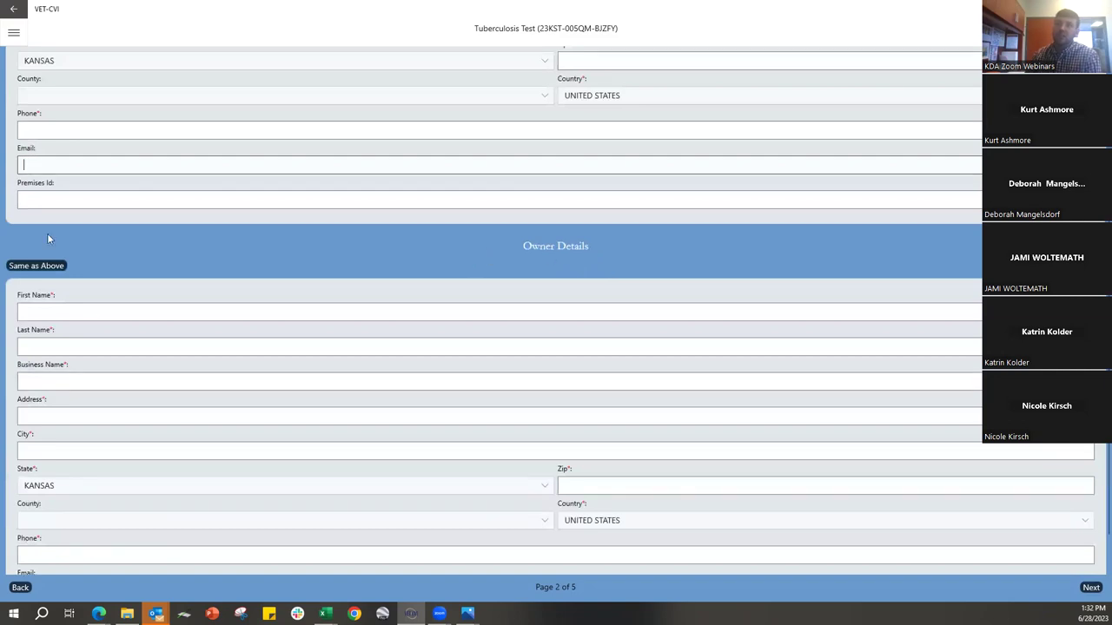
scroll(586, 365, up, 3)
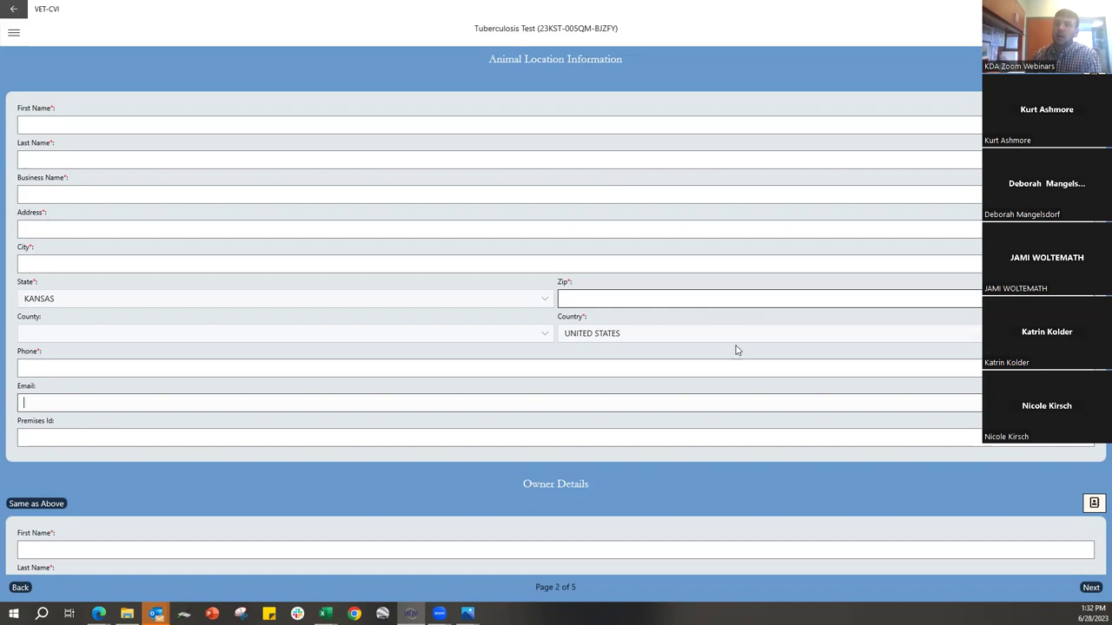
scroll(734, 348, down, 3)
scroll(716, 388, up, 3)
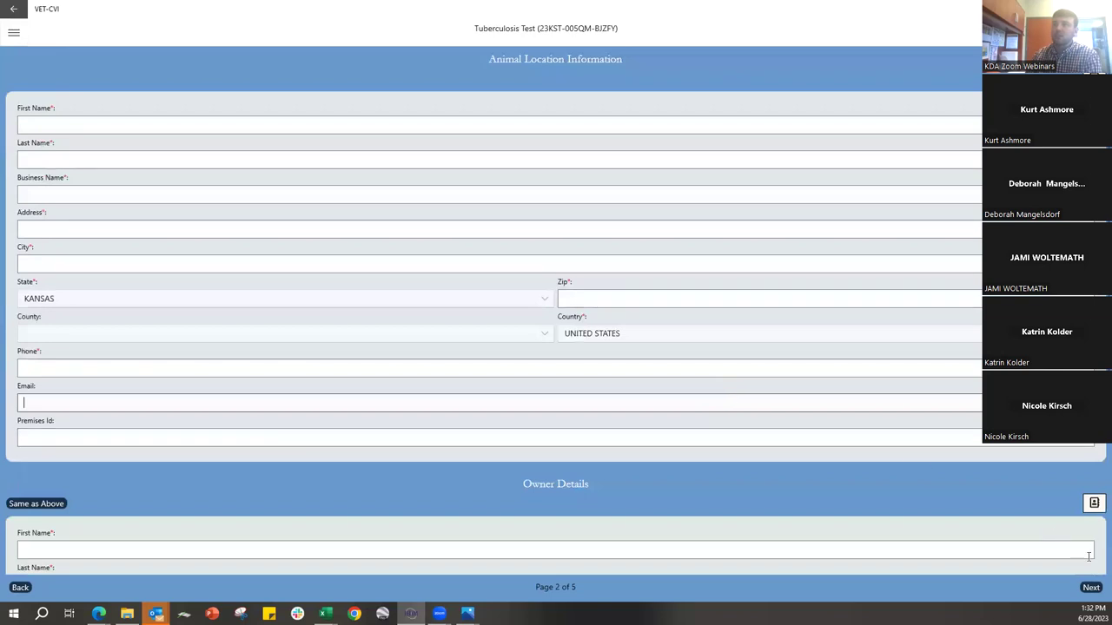
click(1092, 589)
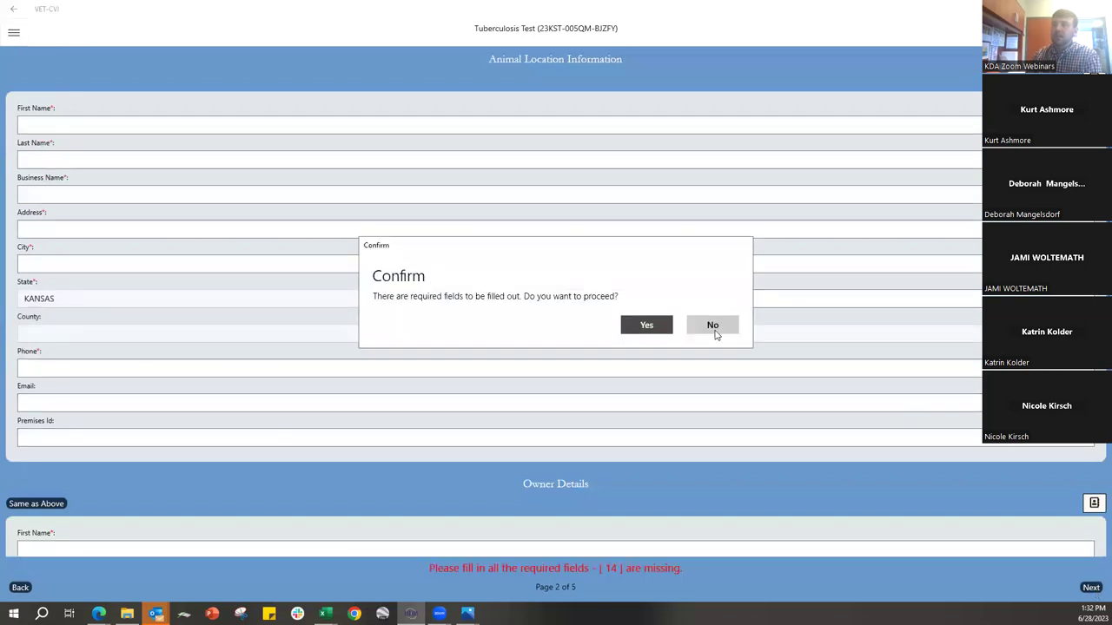
Proceed to page 3 and set reason OTHER, species Cattle, method CAUDAL FOLD (CFT)
click(638, 328)
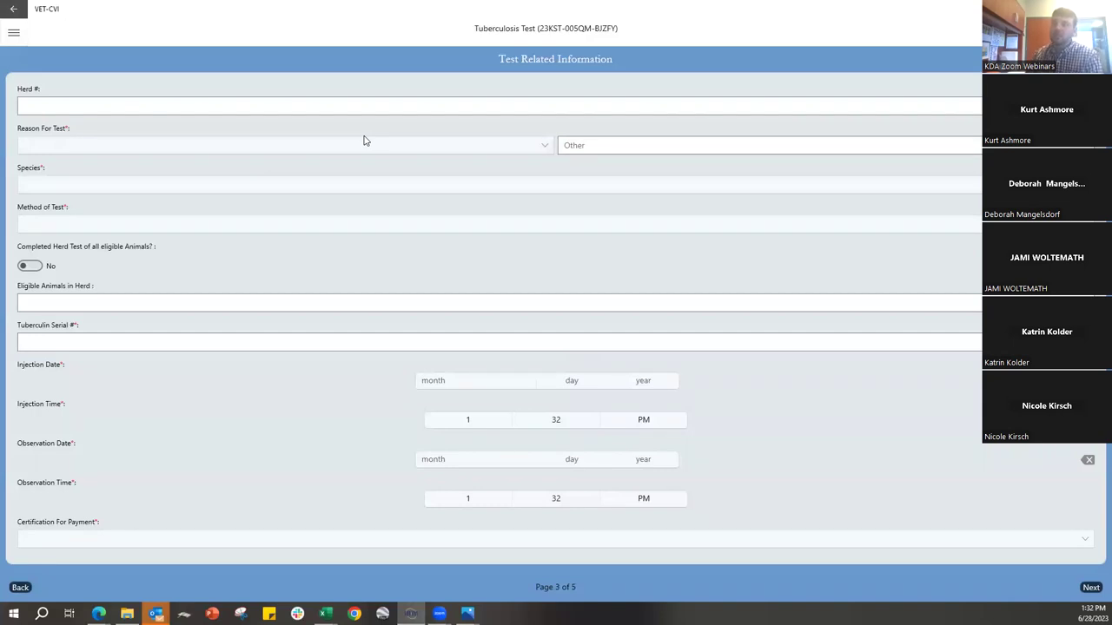
click(154, 100)
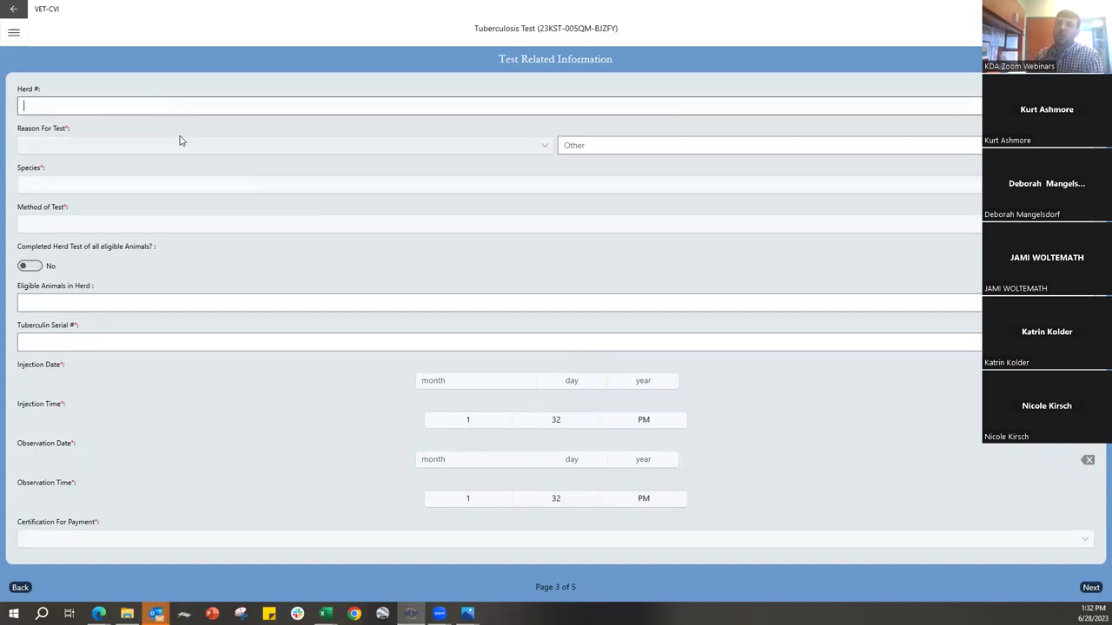
click(180, 140)
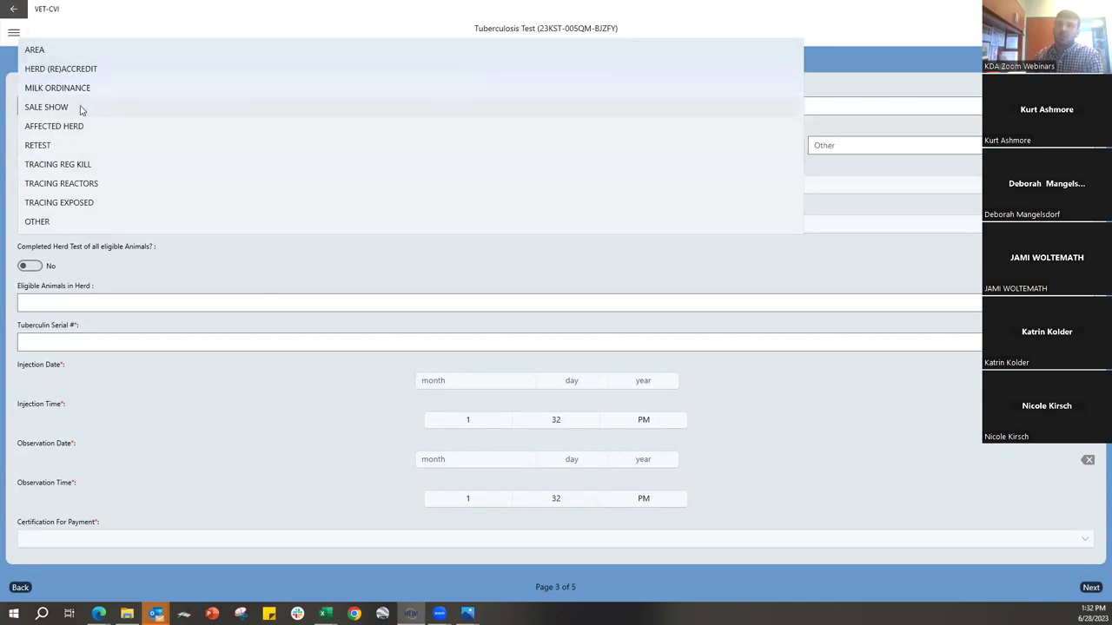
click(37, 221)
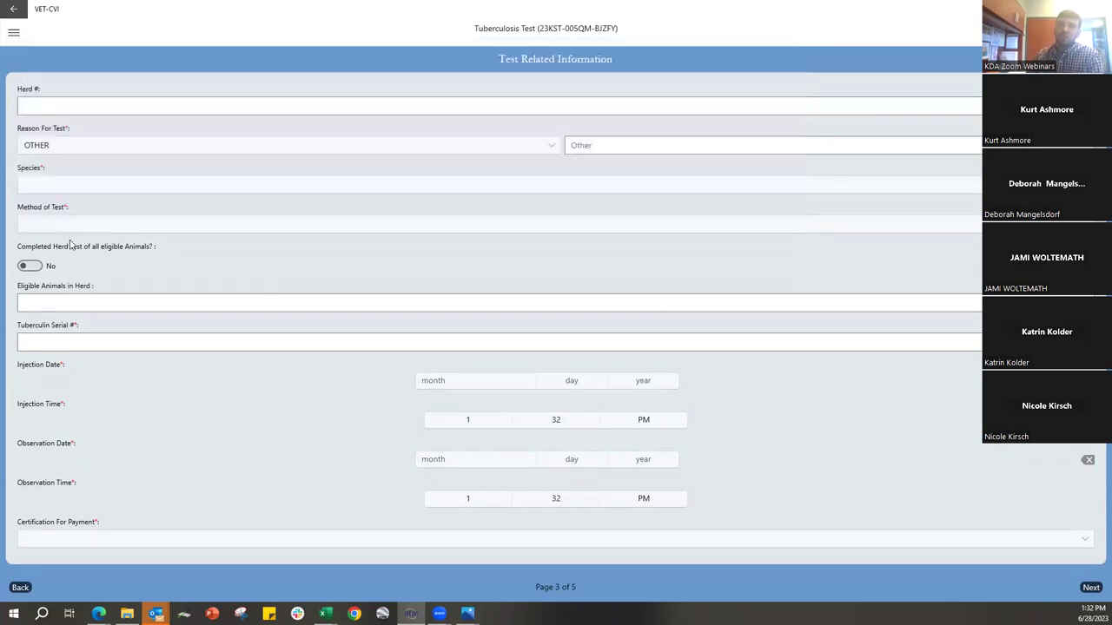
click(112, 191)
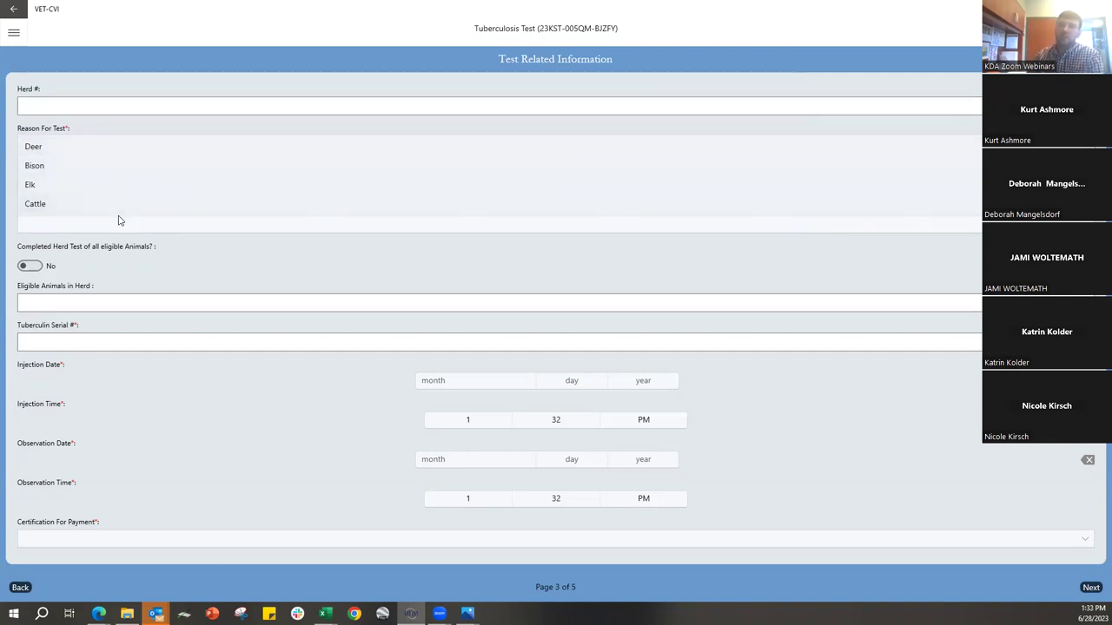
click(50, 206)
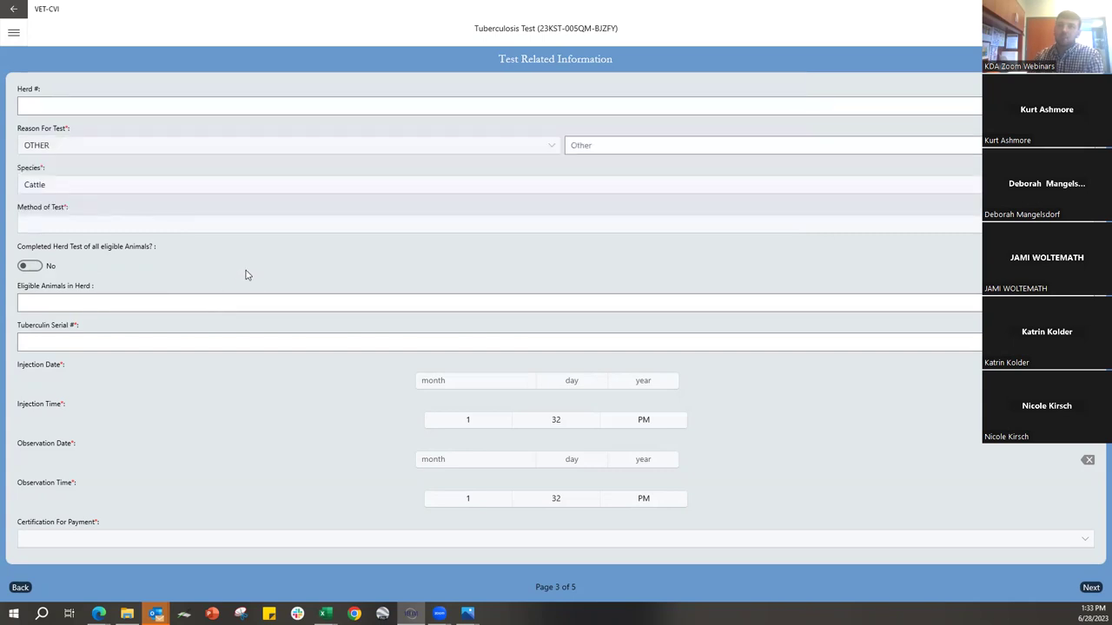
click(194, 229)
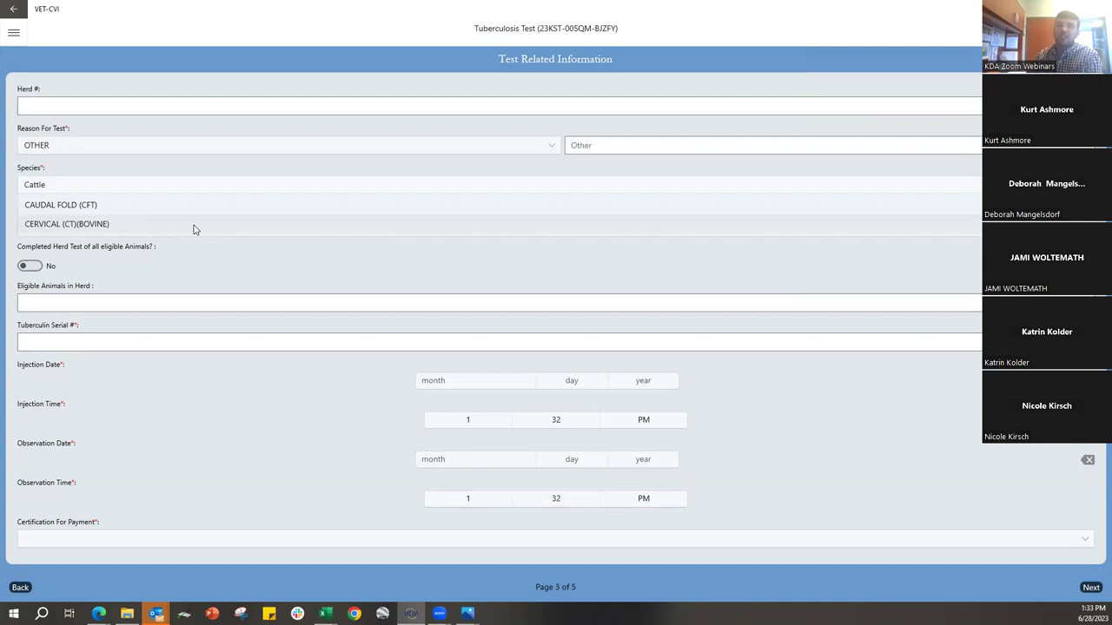
click(75, 212)
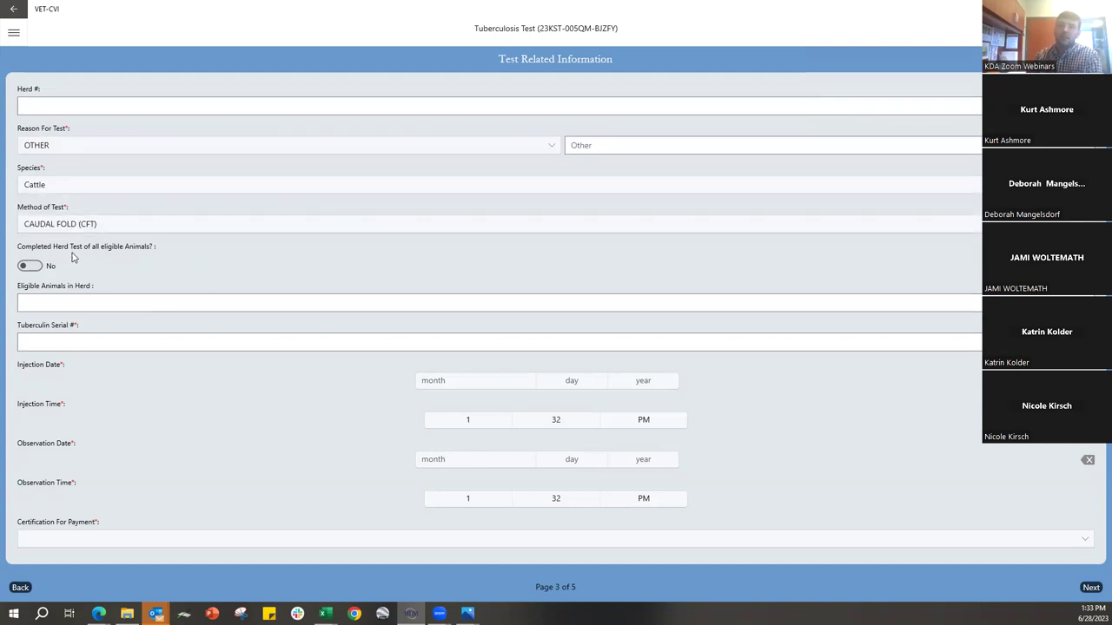
Leave completed herd test at No and set Certification For Payment to OWNER EXPENSE
click(38, 267)
click(31, 266)
click(107, 296)
key(Tab)
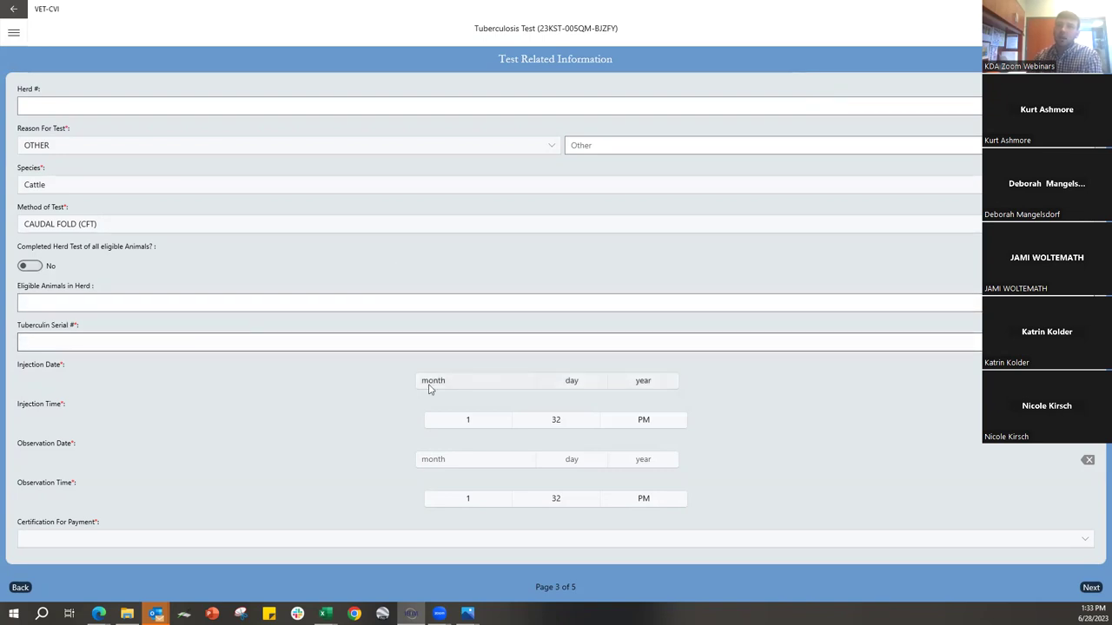
click(308, 548)
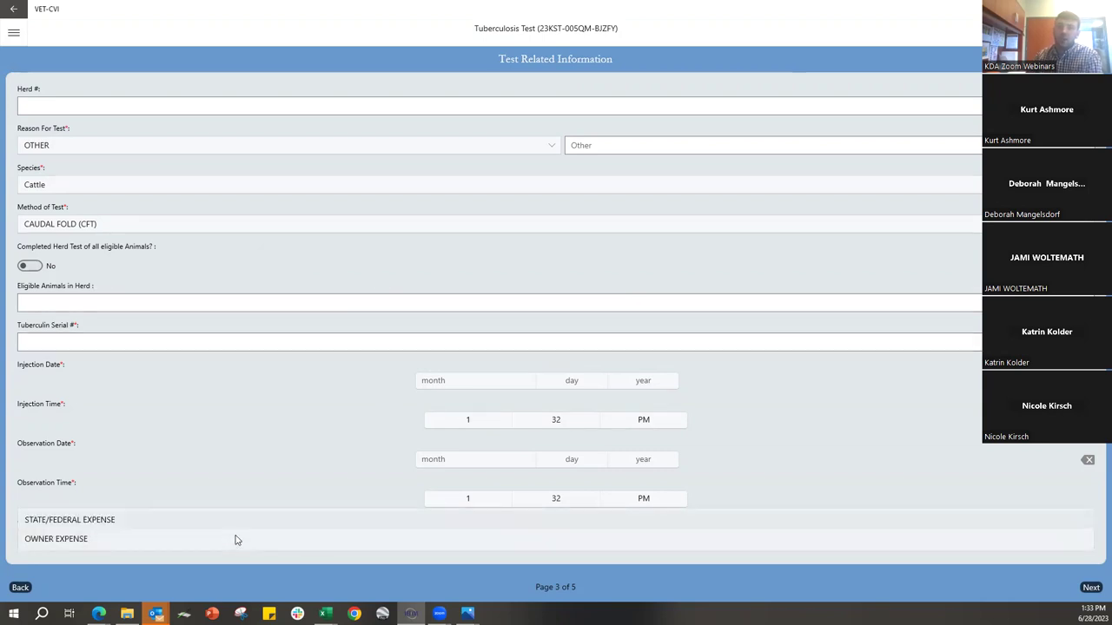
click(108, 541)
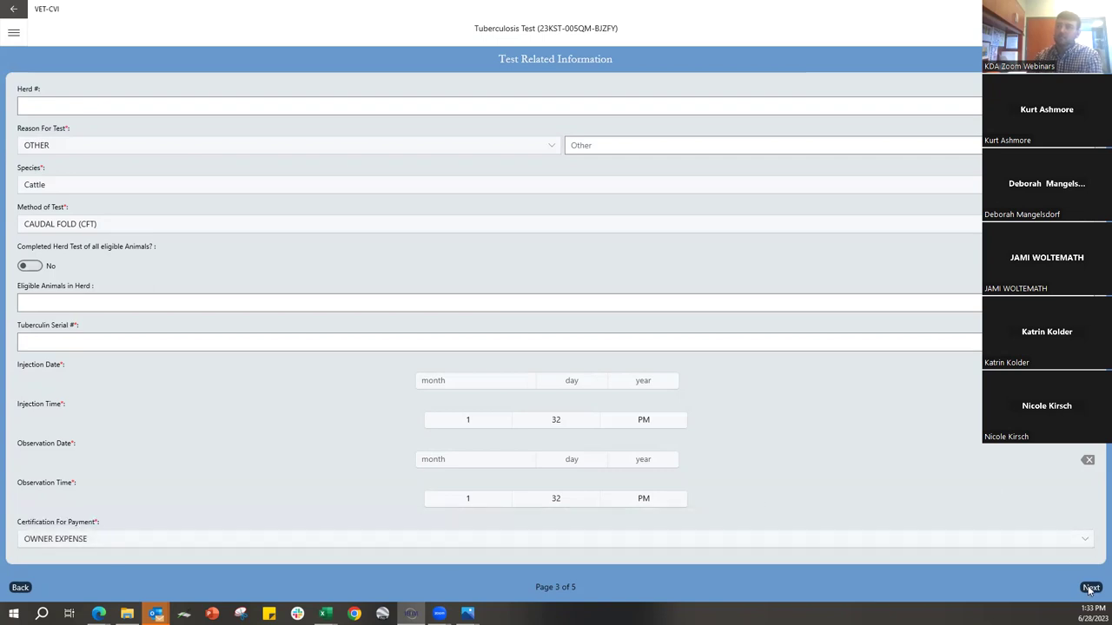
click(1091, 589)
Proceed to the Animals page and add a new Express-Single animal
click(648, 325)
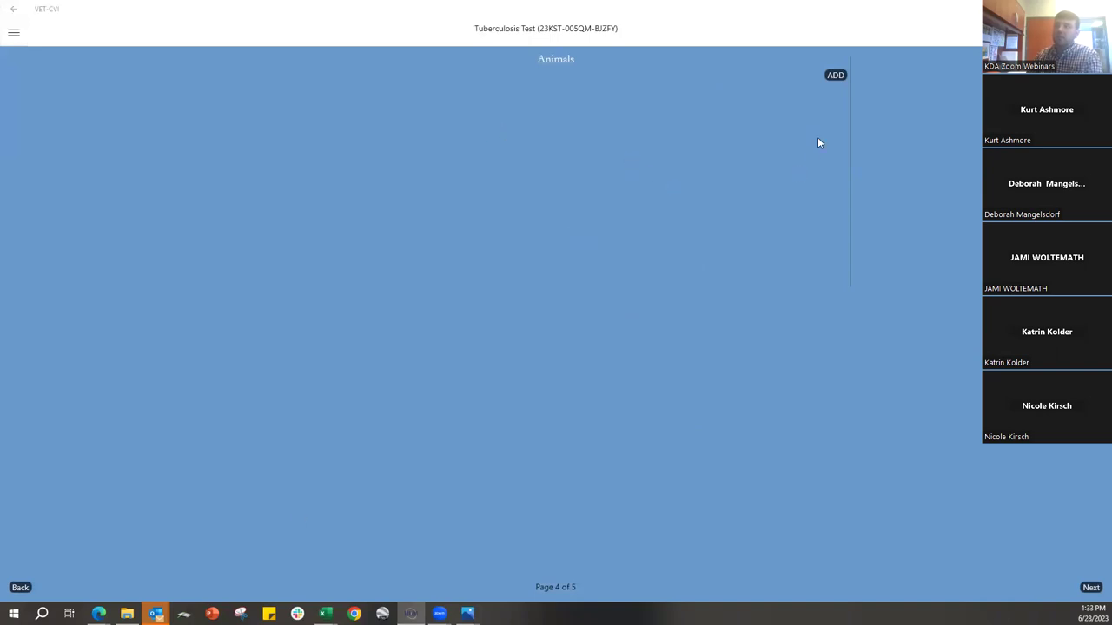
click(836, 75)
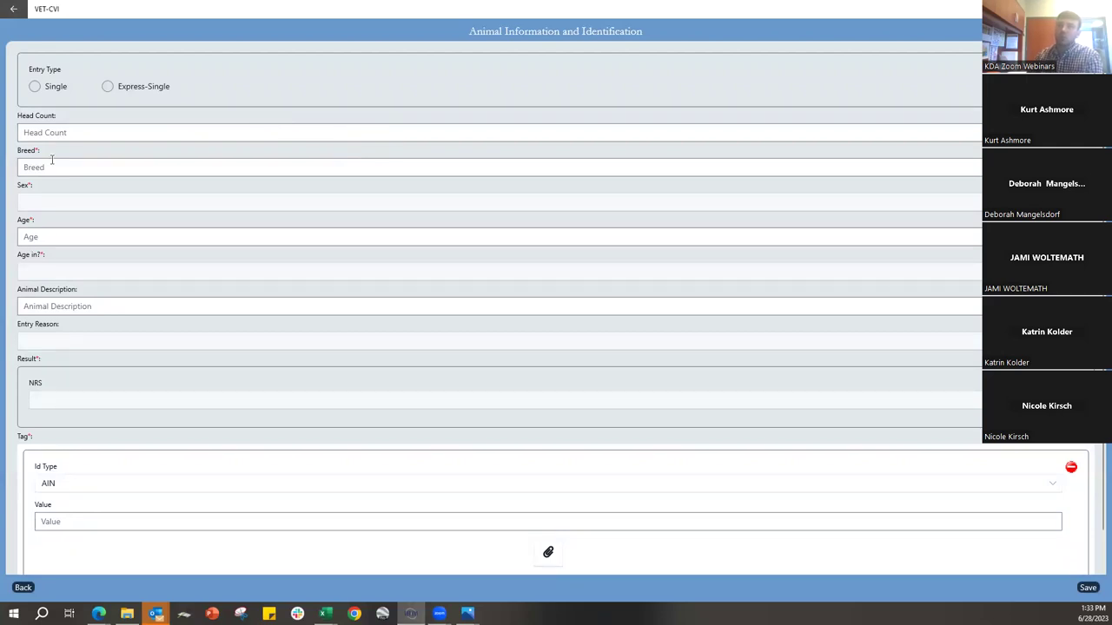
click(108, 87)
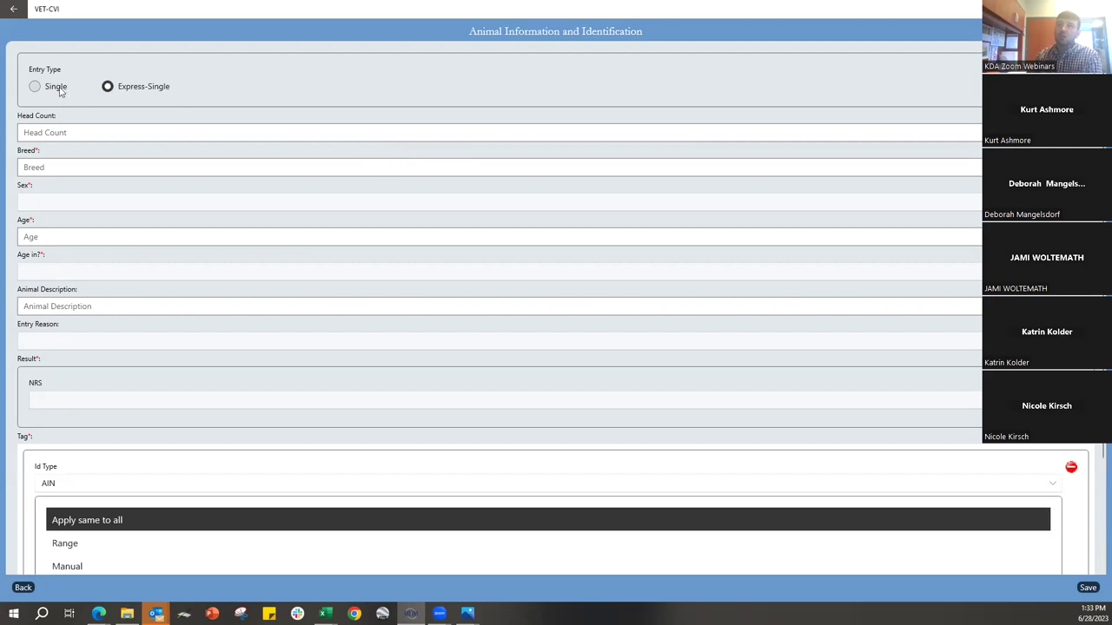
click(57, 87)
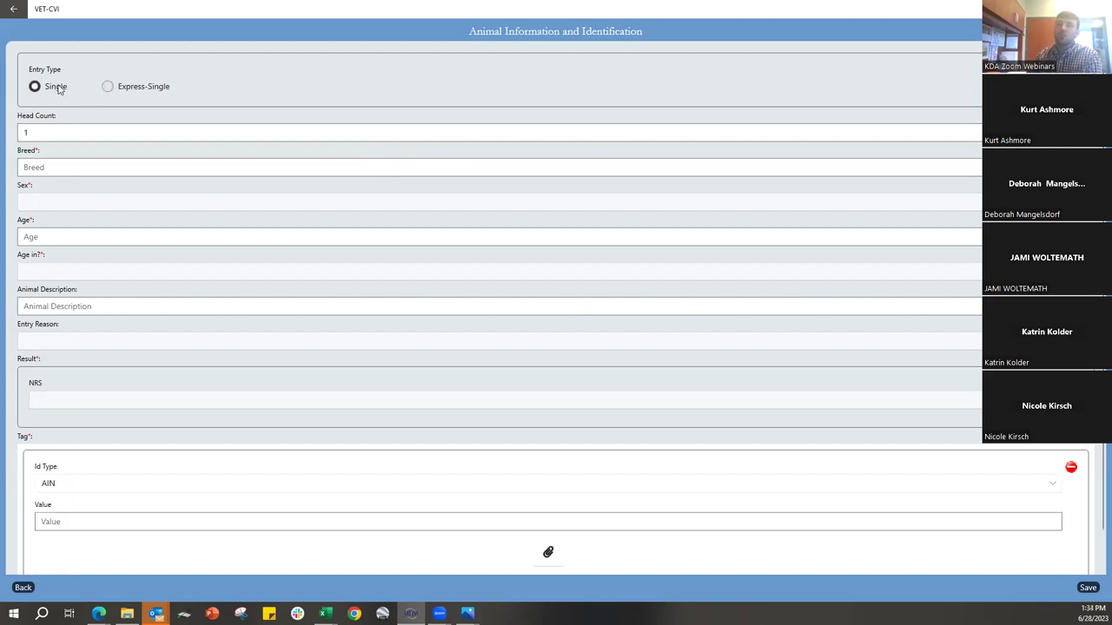
click(126, 87)
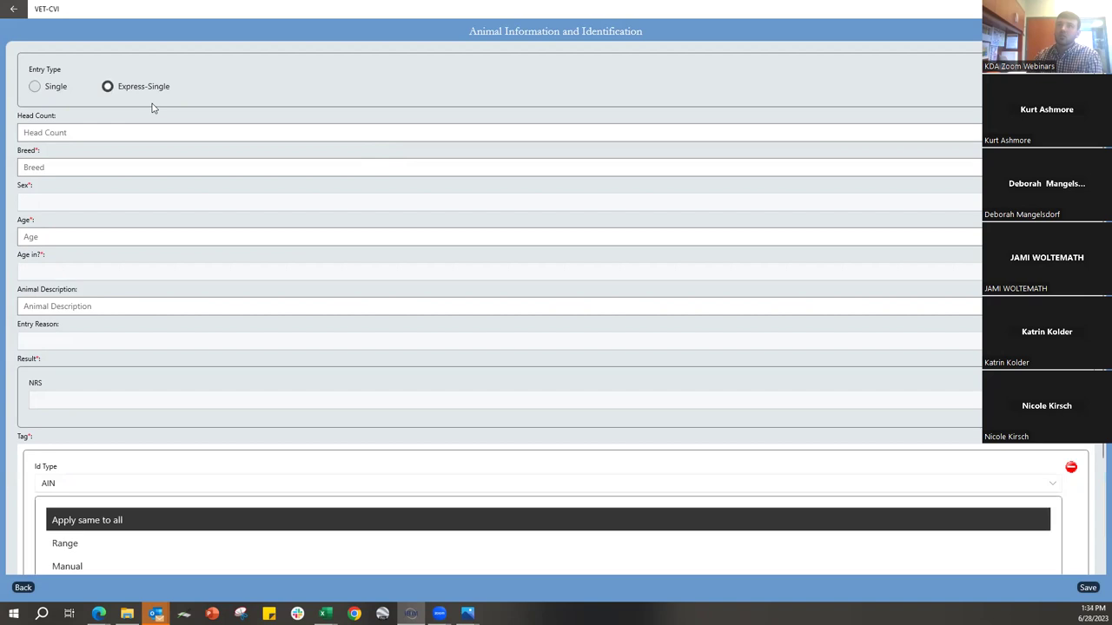
Set the animal's age to 2 Years, leaving sex and entry reason unchosen
click(123, 128)
click(72, 168)
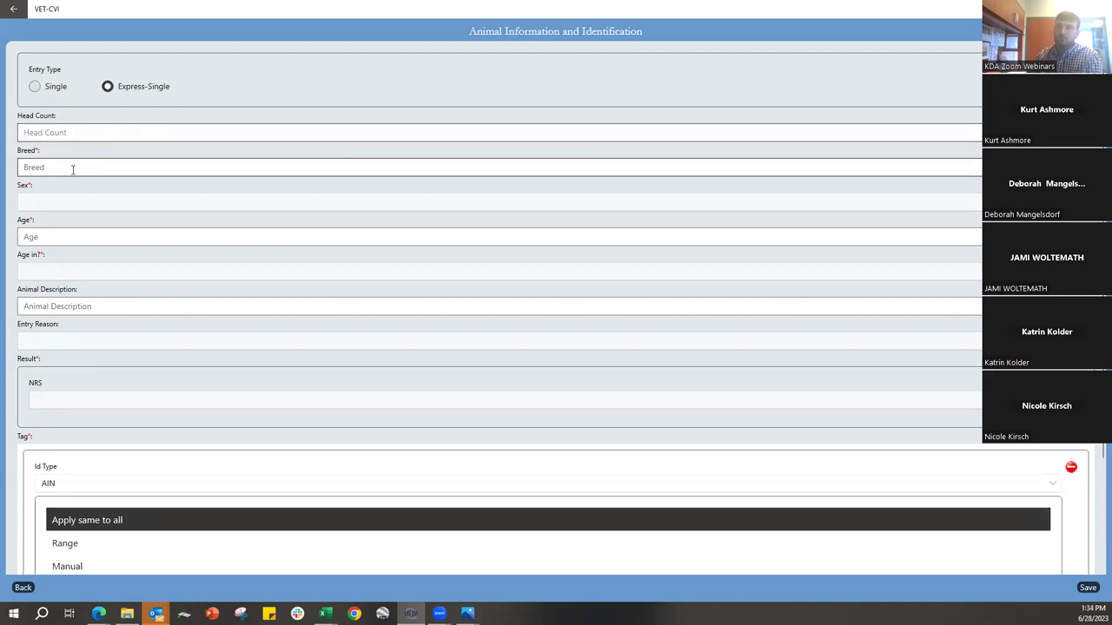
click(60, 209)
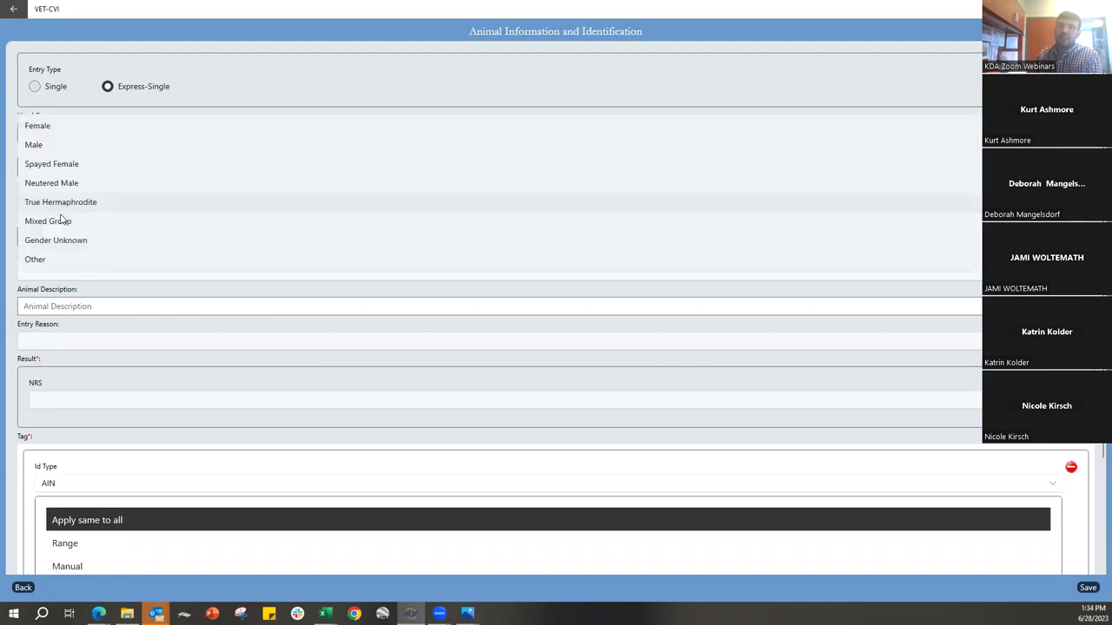
click(58, 217)
click(58, 233)
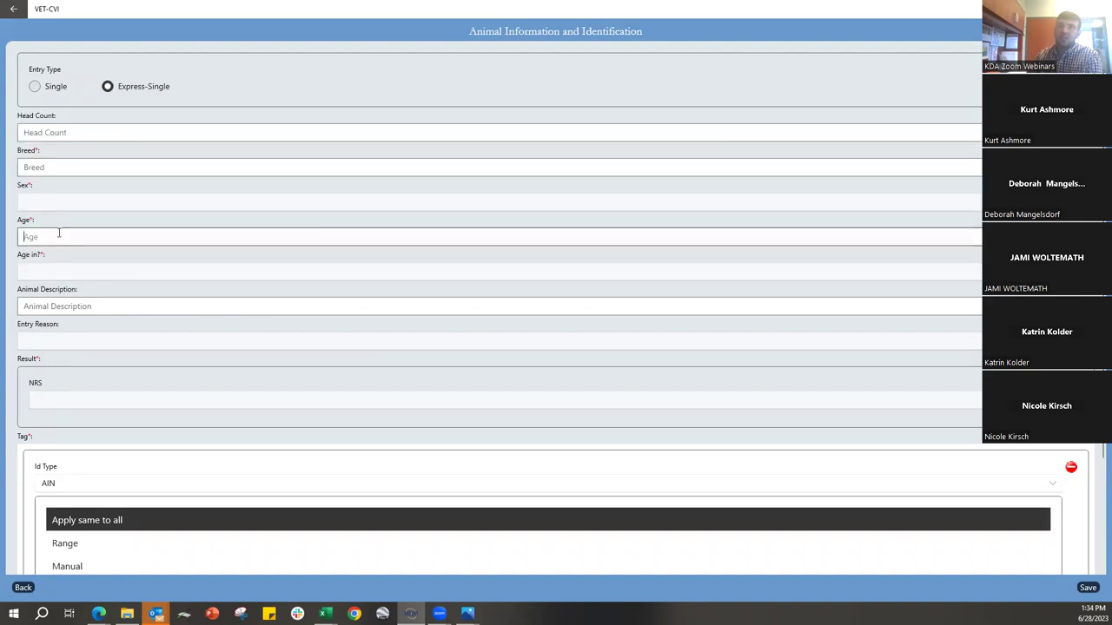
text(2)
click(70, 271)
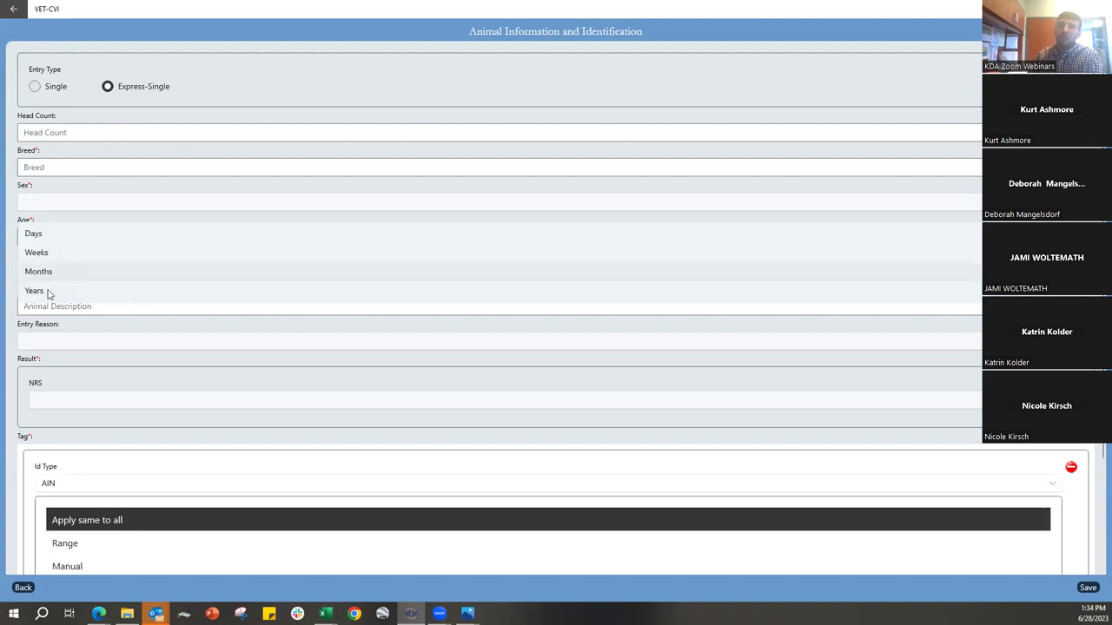
click(45, 292)
click(85, 309)
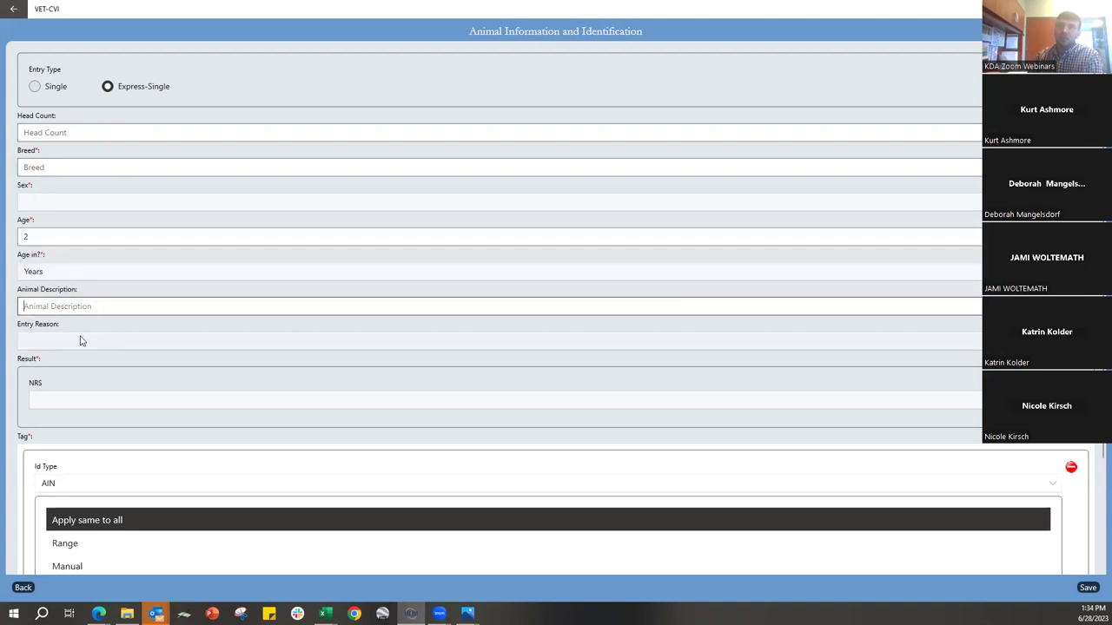
click(80, 340)
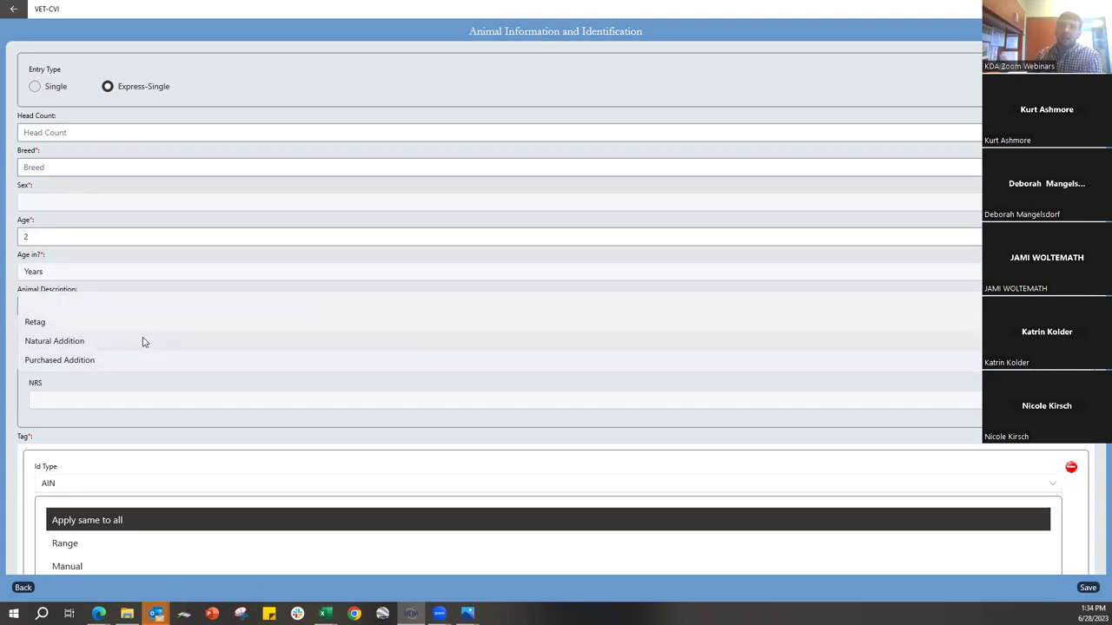
click(134, 369)
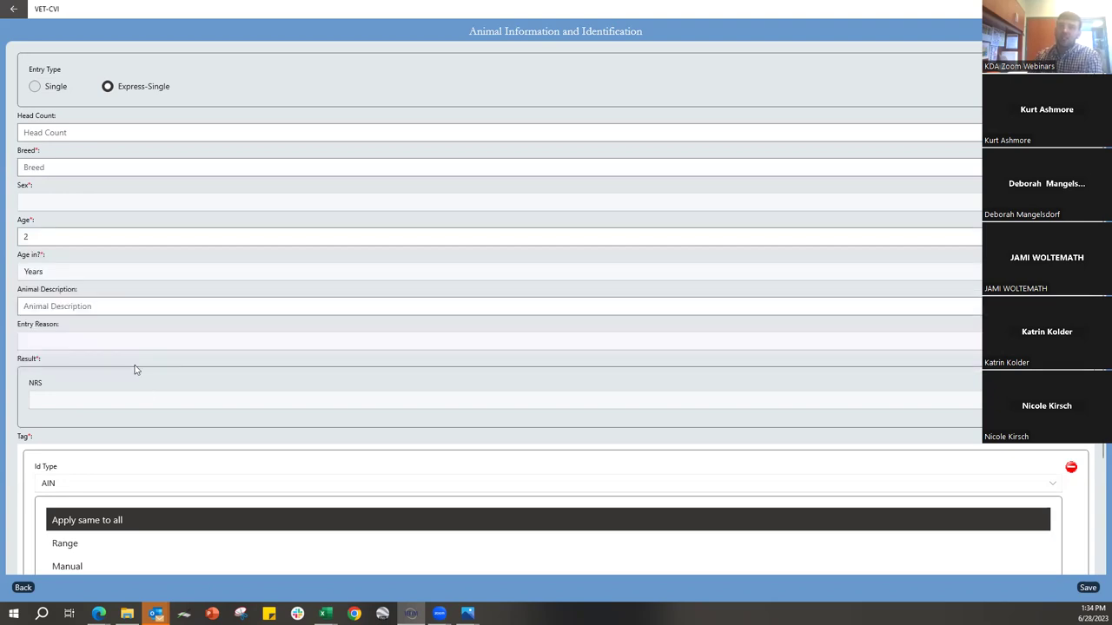
Set Result to Suspect, change Id Type from AIN to NUES9, then return to the Animals page
click(63, 405)
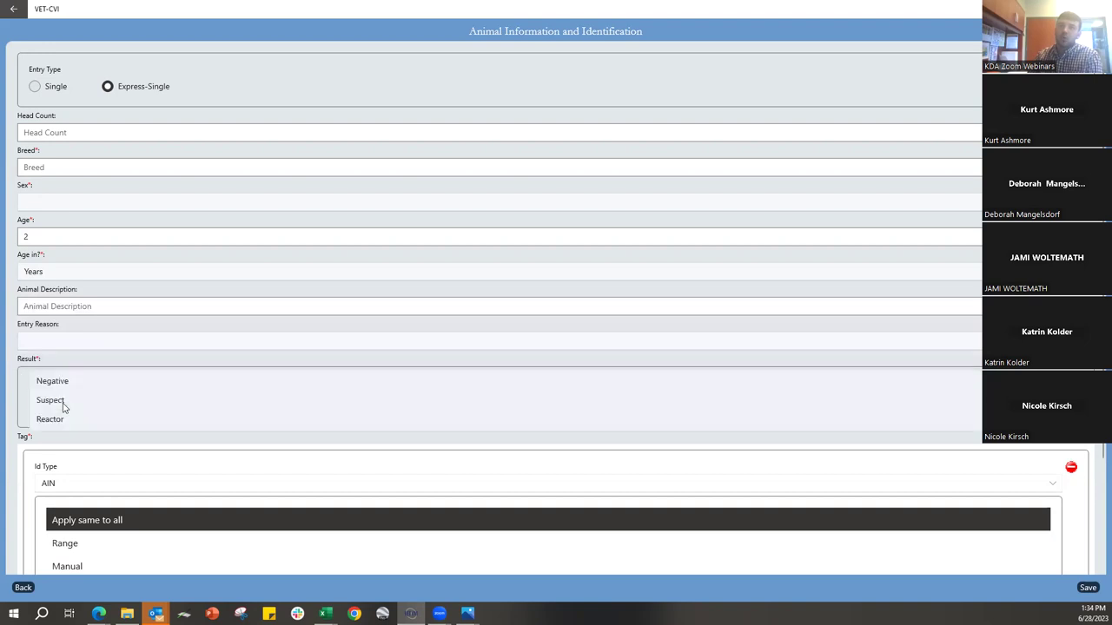
click(82, 400)
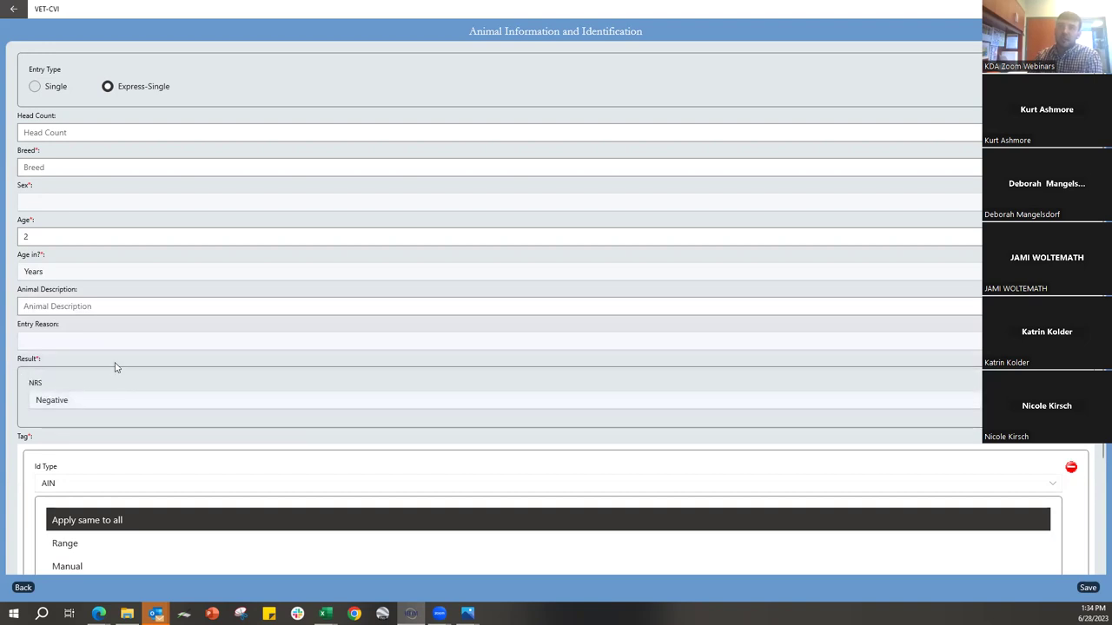
scroll(185, 366, down, 1)
scroll(174, 362, down, 1)
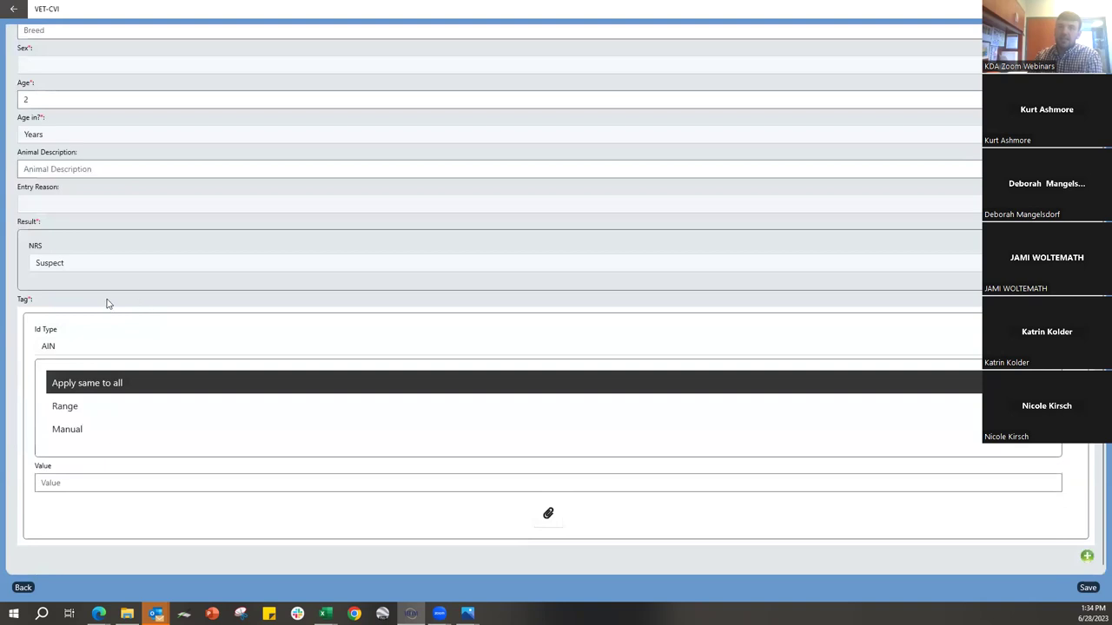
click(78, 349)
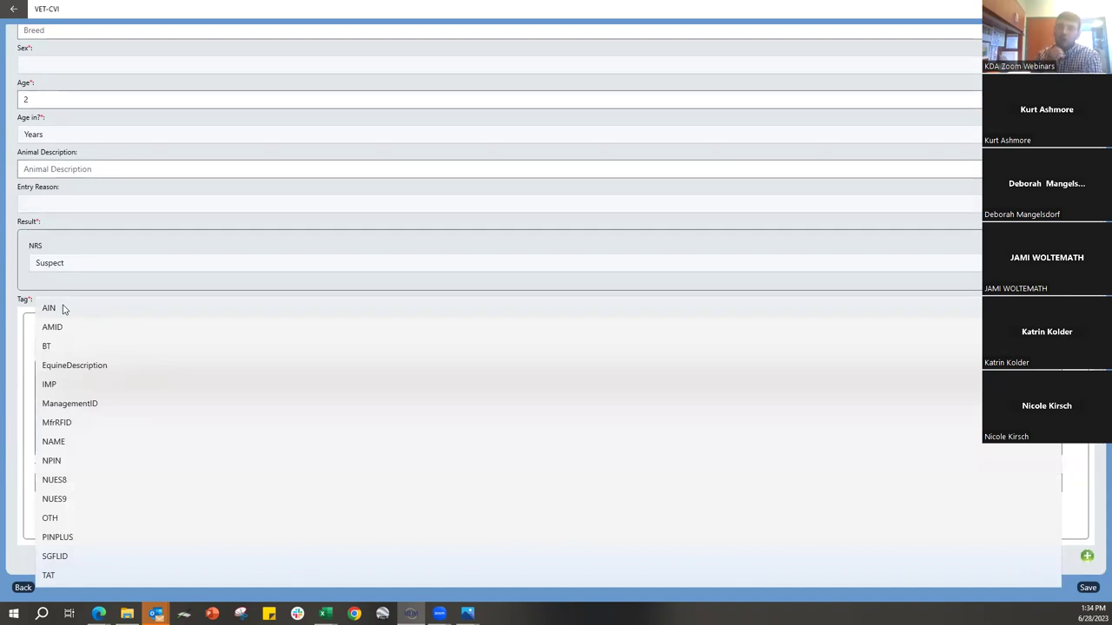
click(63, 309)
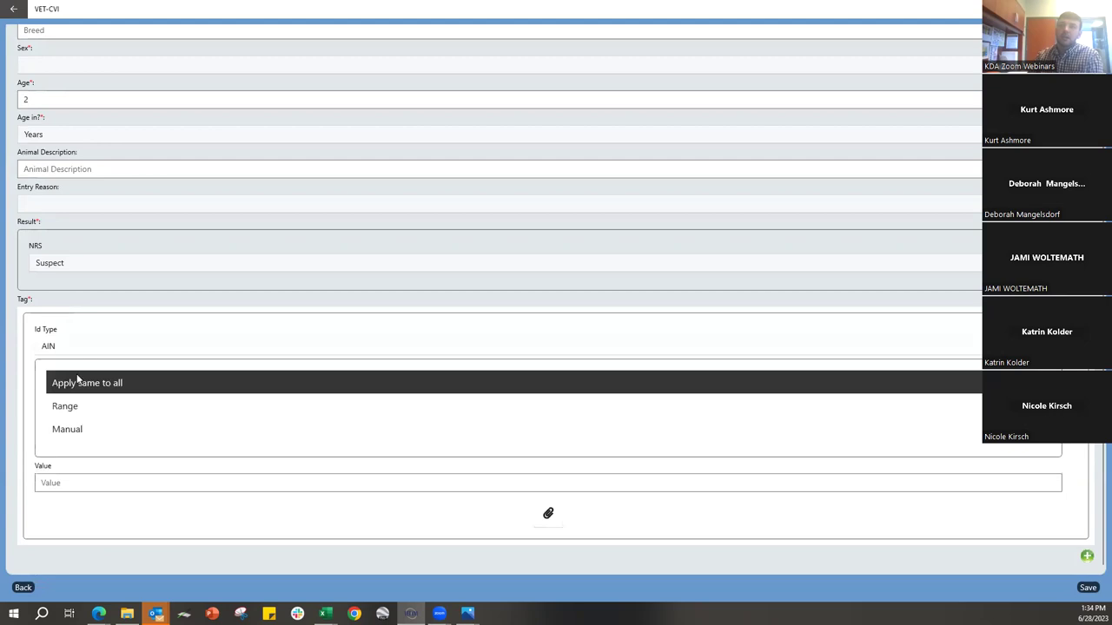
click(77, 350)
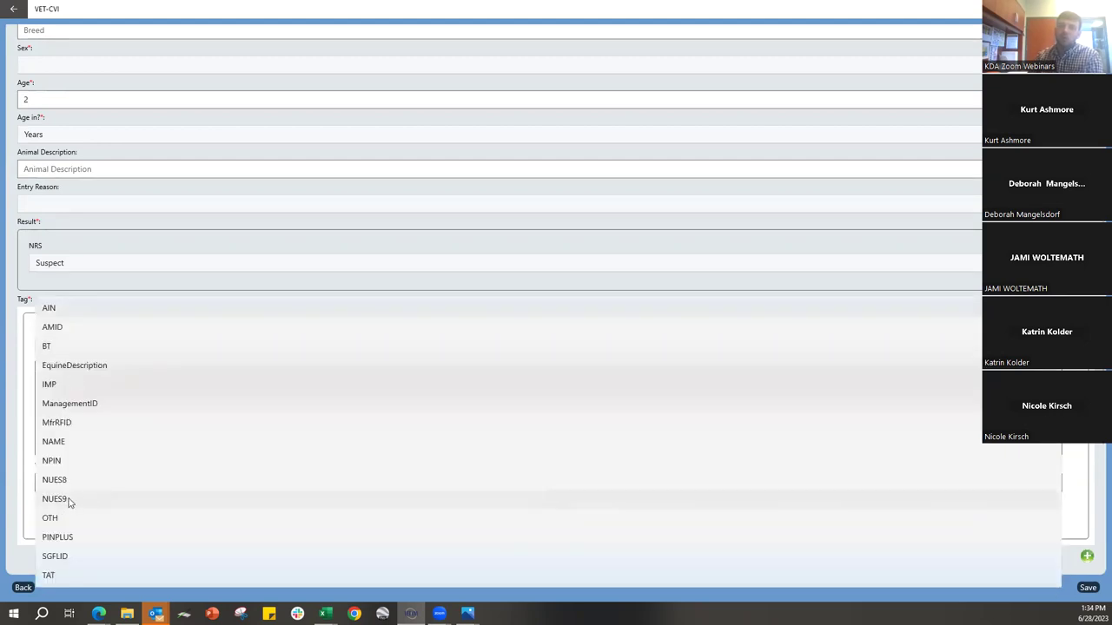
click(70, 503)
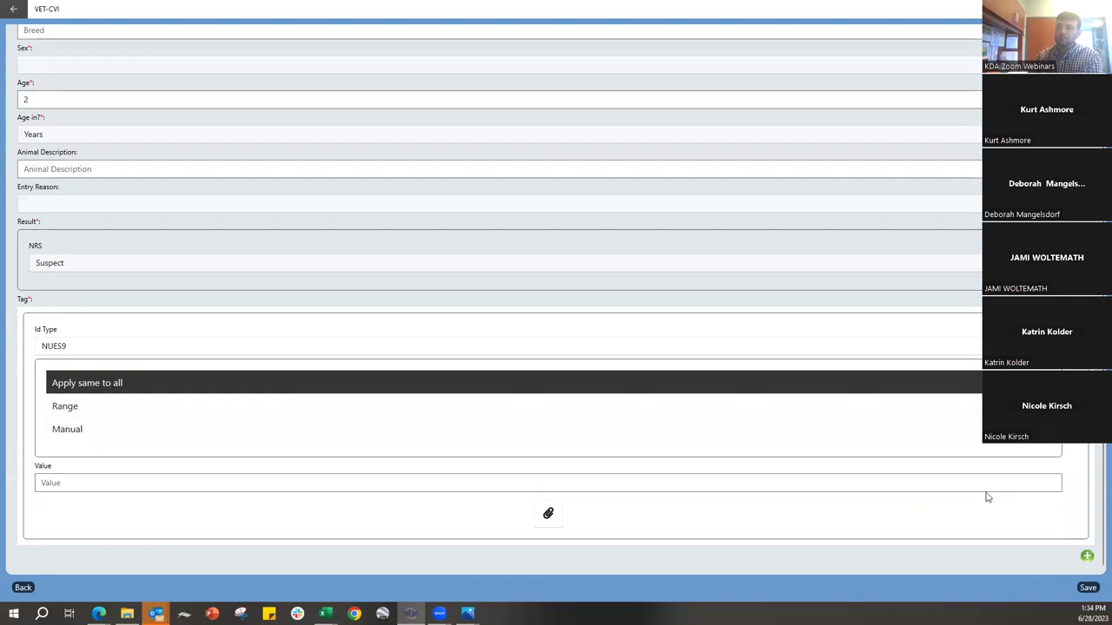
scroll(983, 538, up, 3)
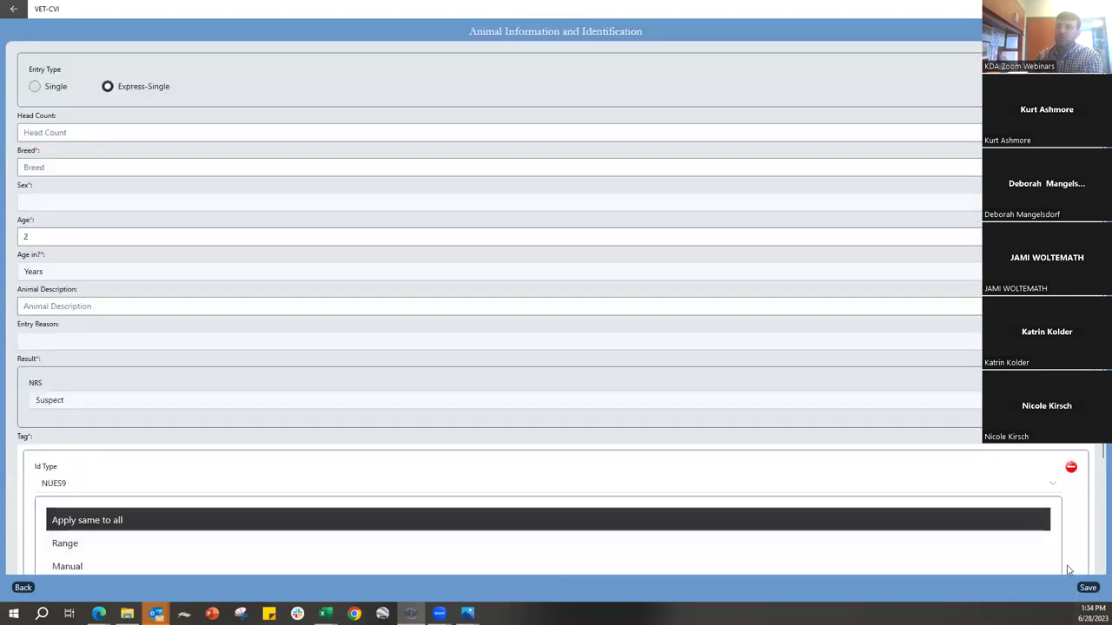
scroll(276, 370, down, 2)
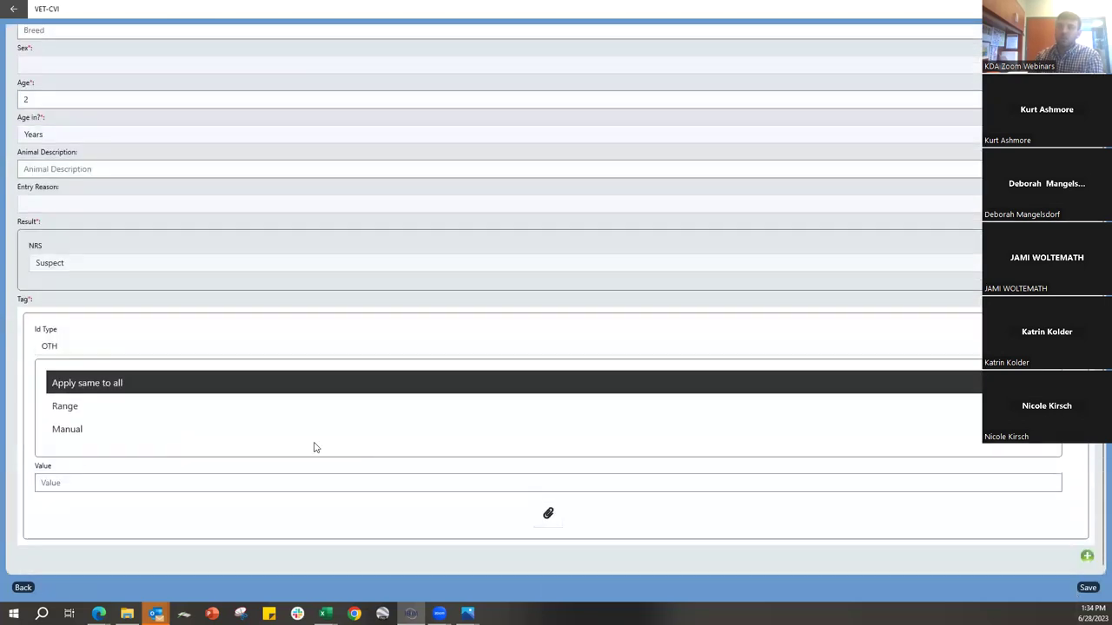
scroll(179, 295, up, 2)
click(24, 588)
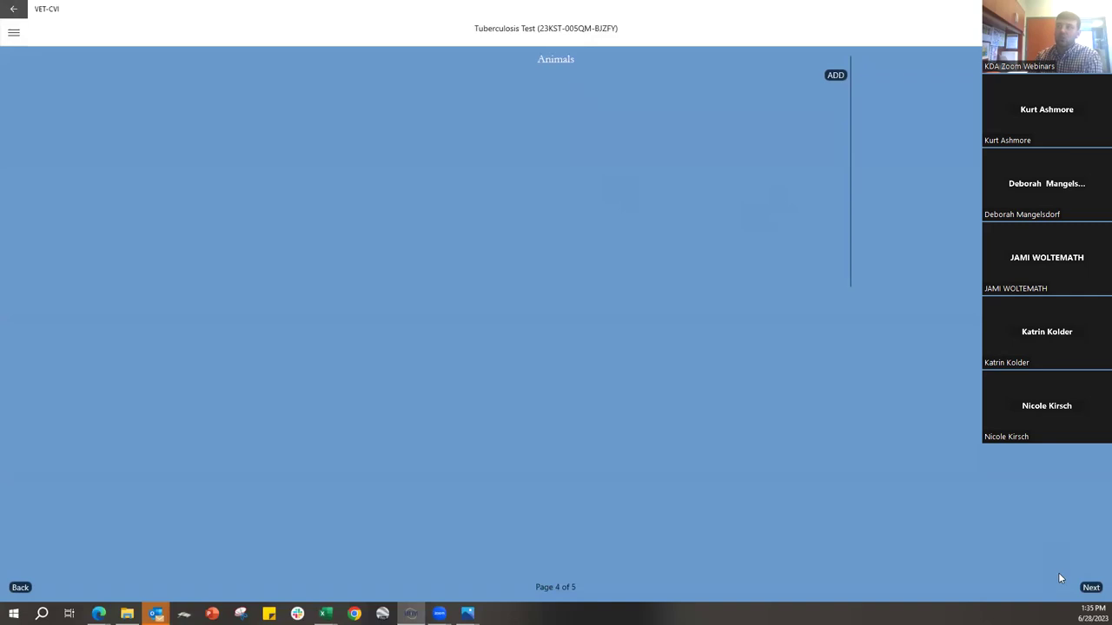
Reach the Review TB Test page 5, confirming past the missing-required-fields prompt
click(1091, 588)
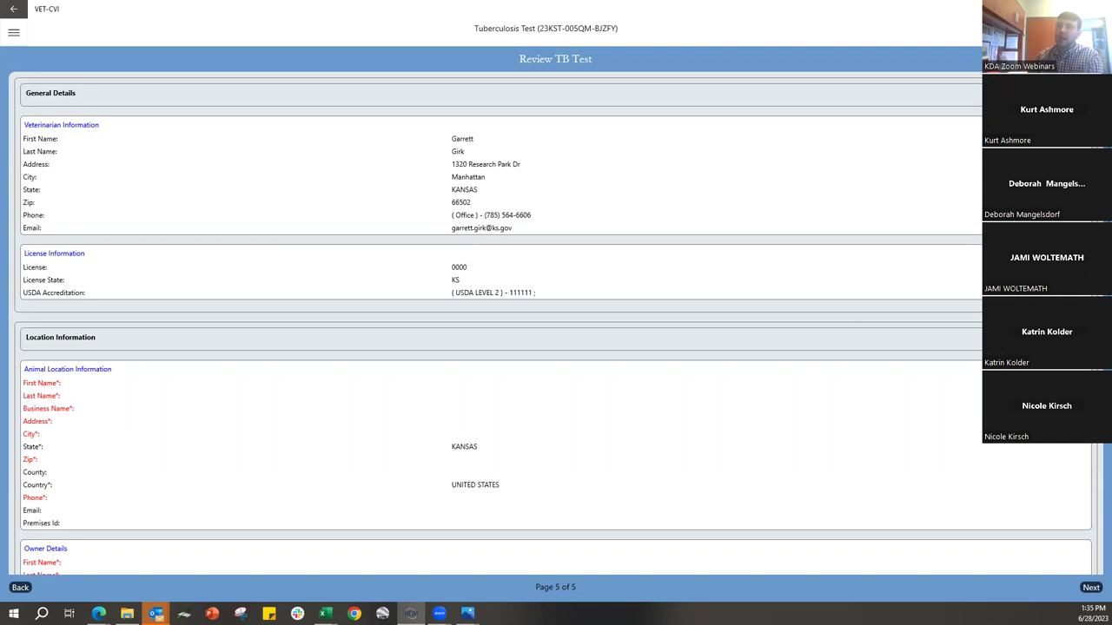
click(411, 405)
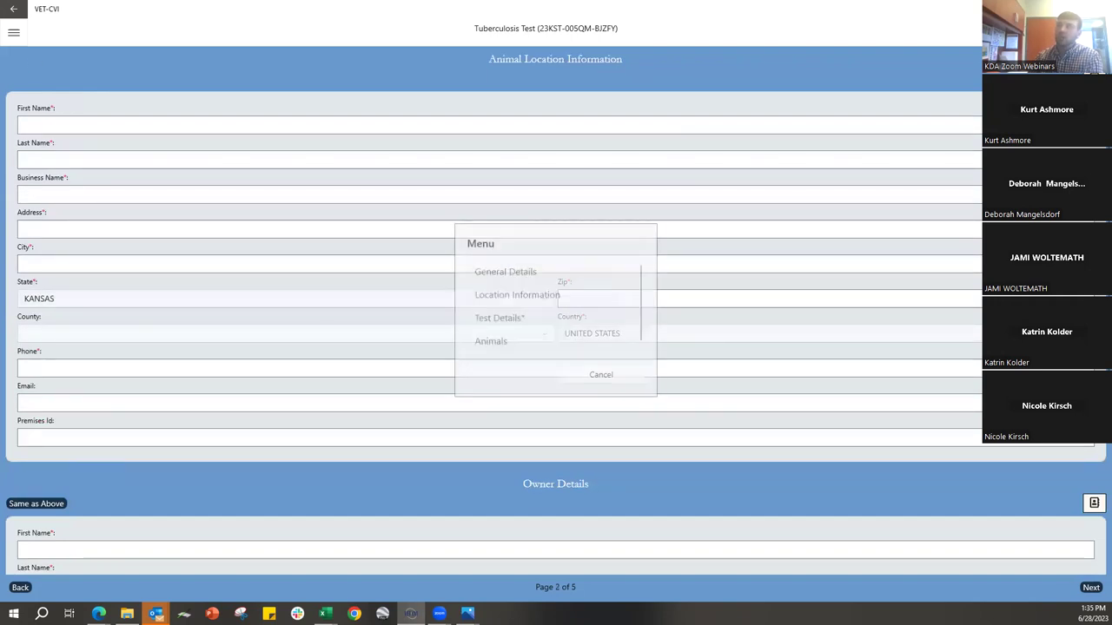
scroll(513, 322, down, 1)
click(495, 350)
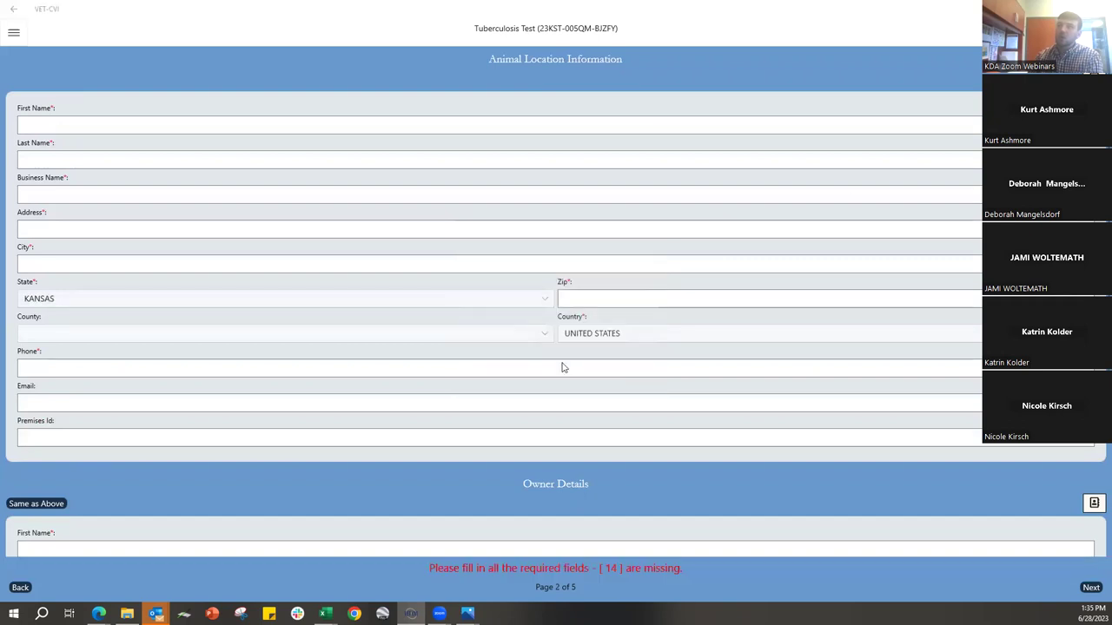
click(646, 327)
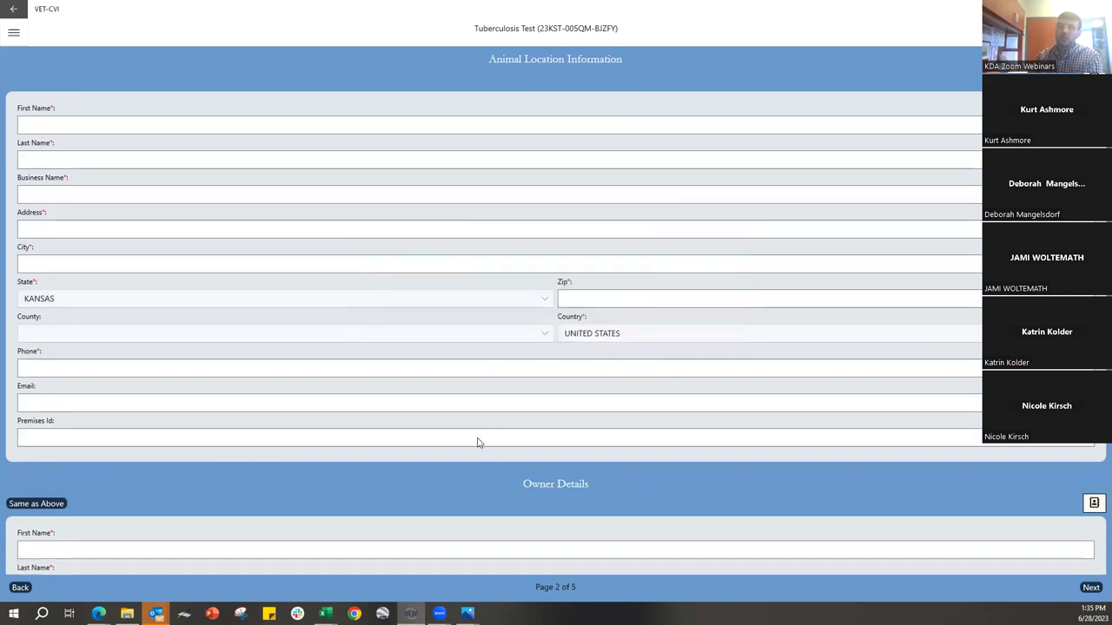
Scroll the review summary listing Cattle, CAUDAL FOLD (CFT) and OWNER EXPENSE, then exit to home
scroll(477, 254, down, 10)
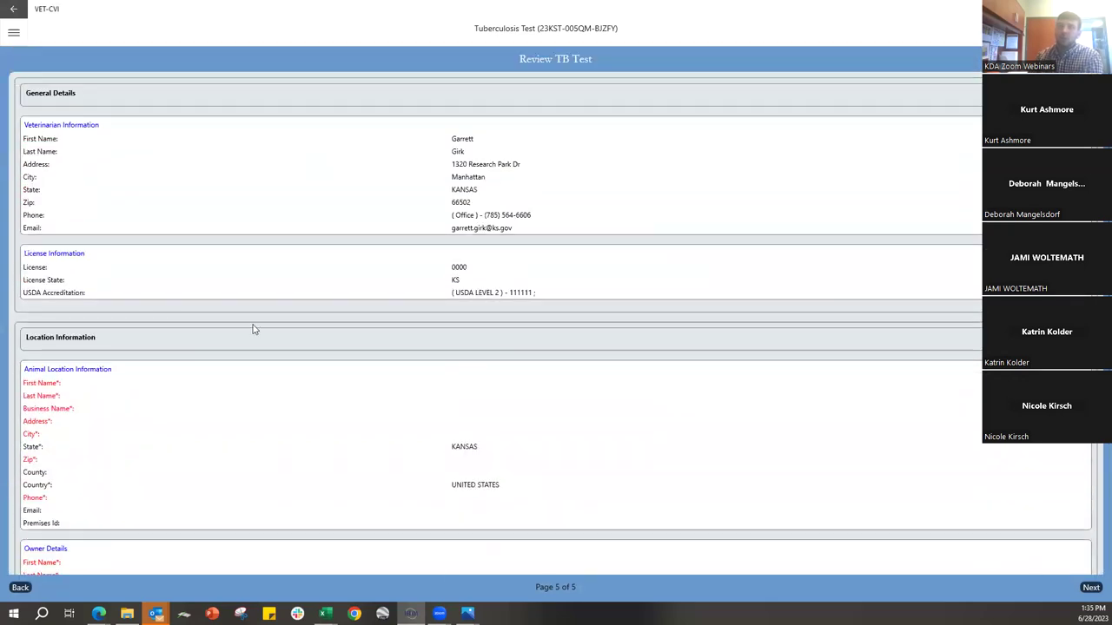
scroll(1008, 541, down, 5)
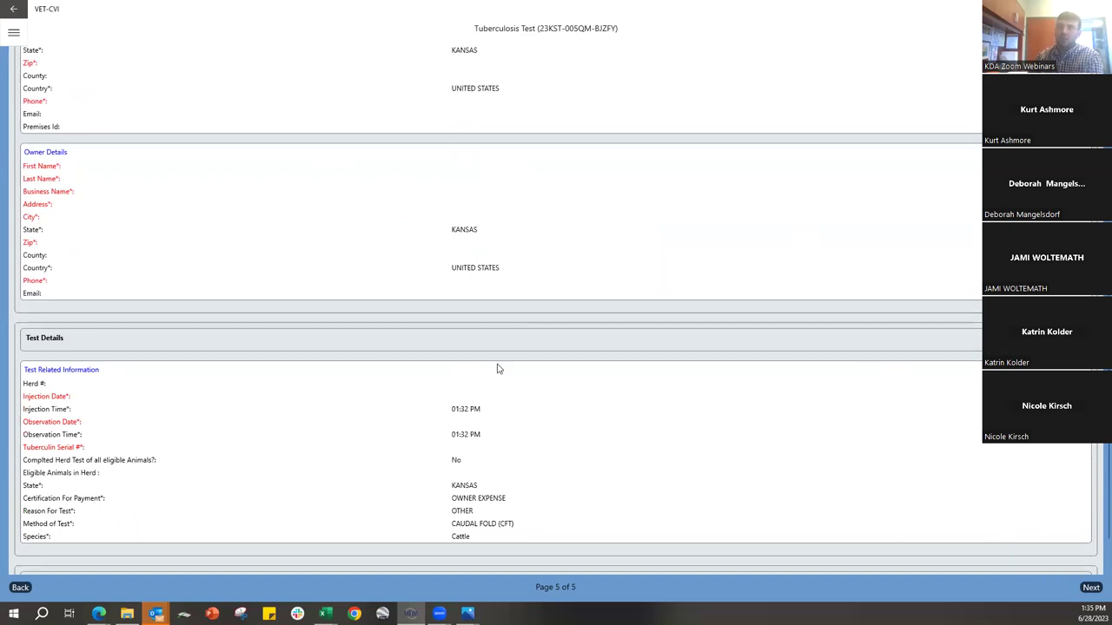
click(13, 8)
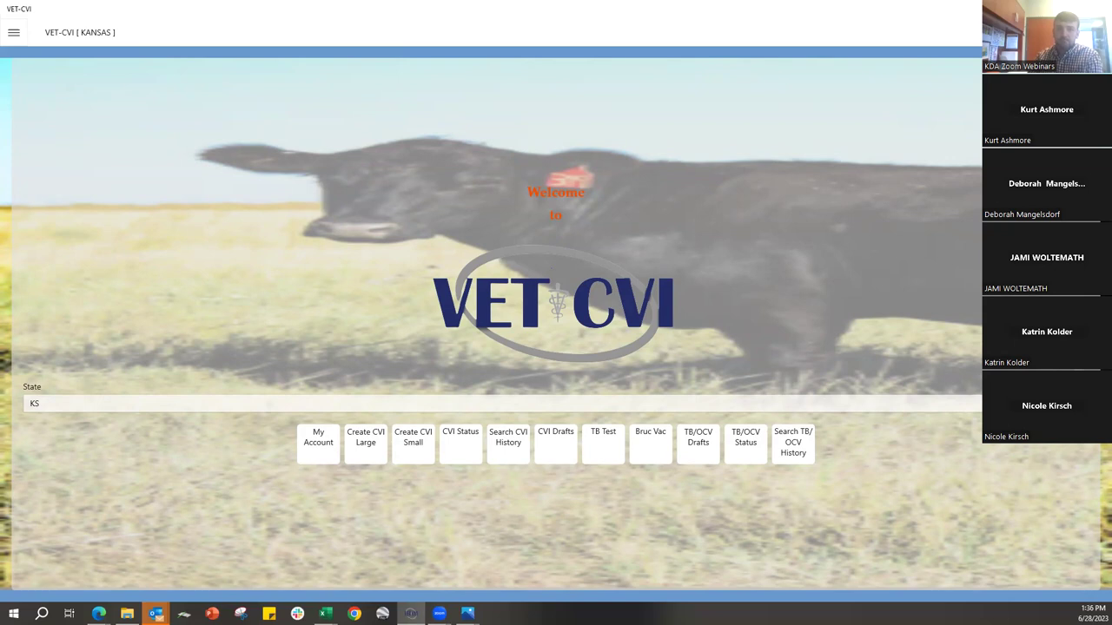
click(606, 443)
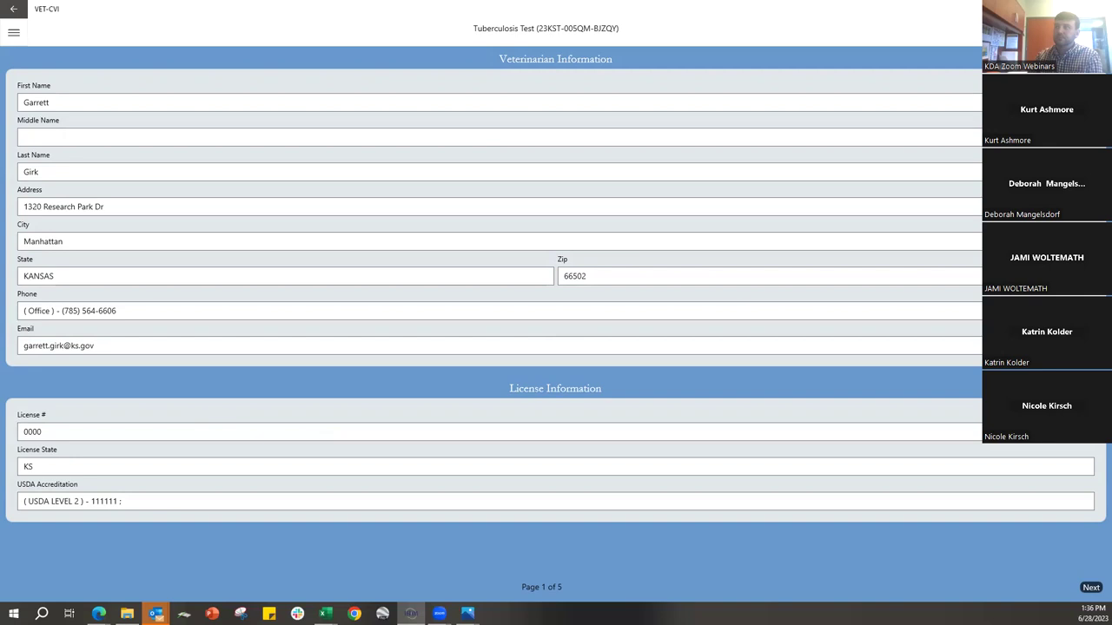
click(14, 32)
scroll(534, 331, down, 1)
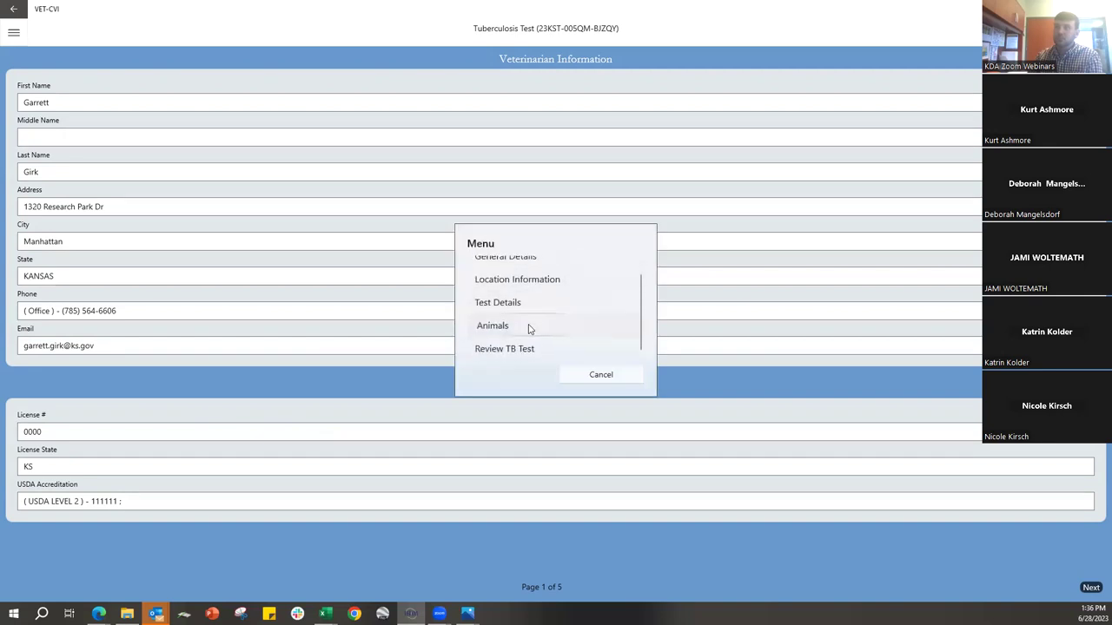
click(530, 328)
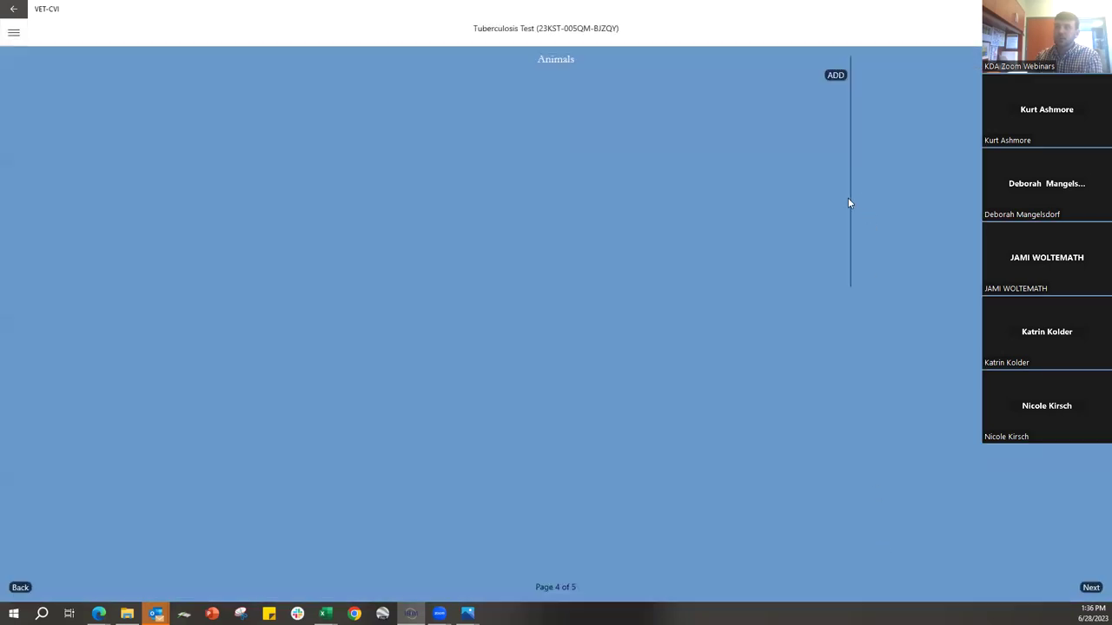
click(836, 75)
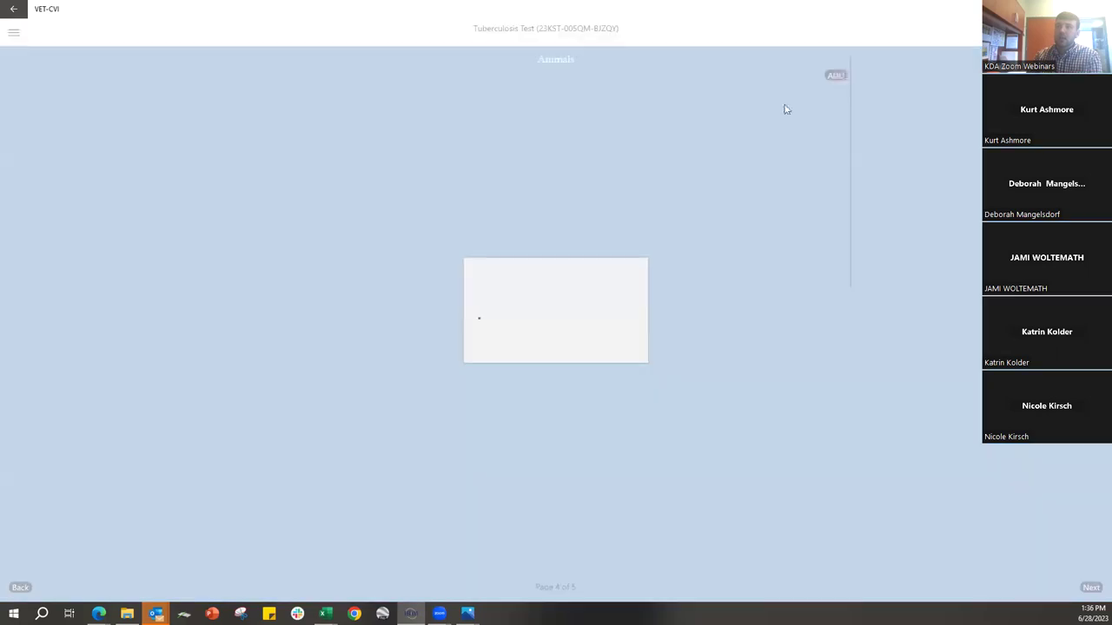
scroll(228, 355, down, 1)
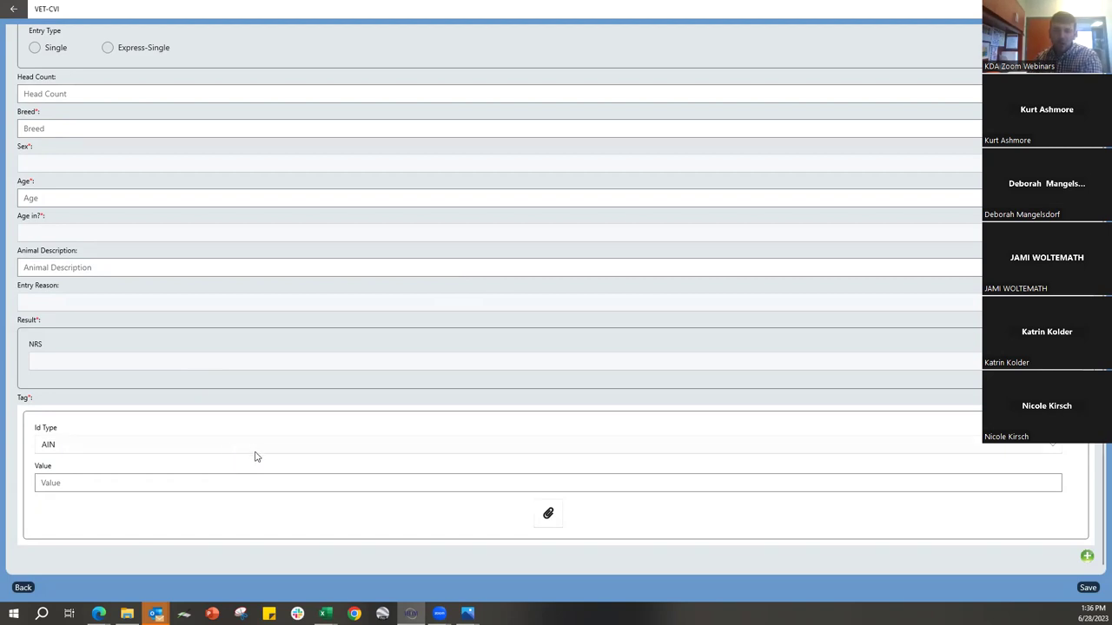
scroll(253, 454, up, 1)
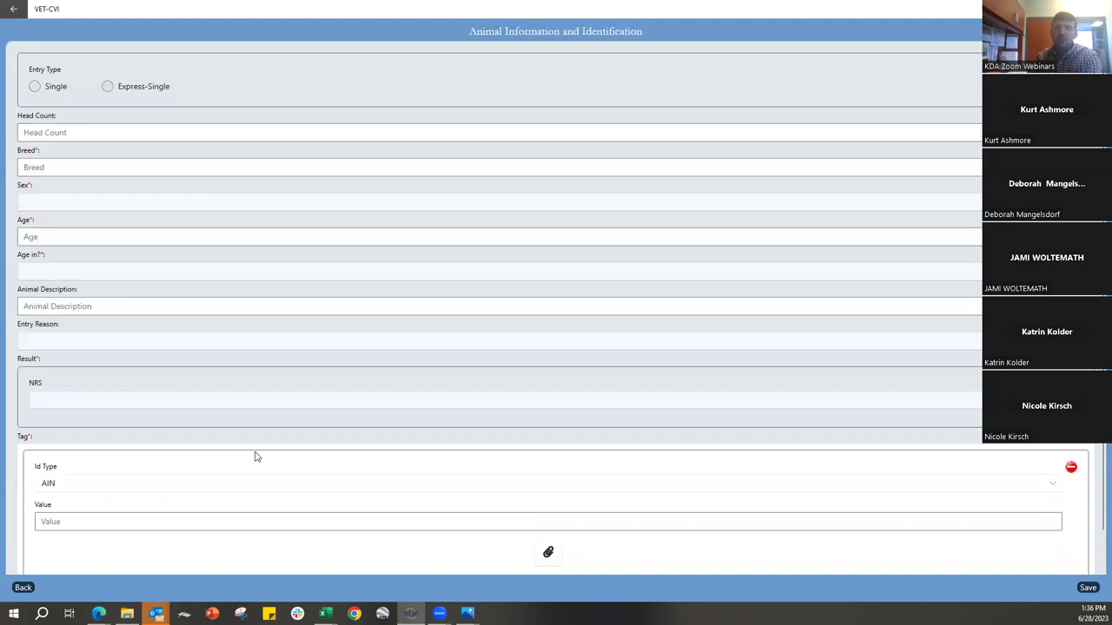
click(13, 8)
click(10, 7)
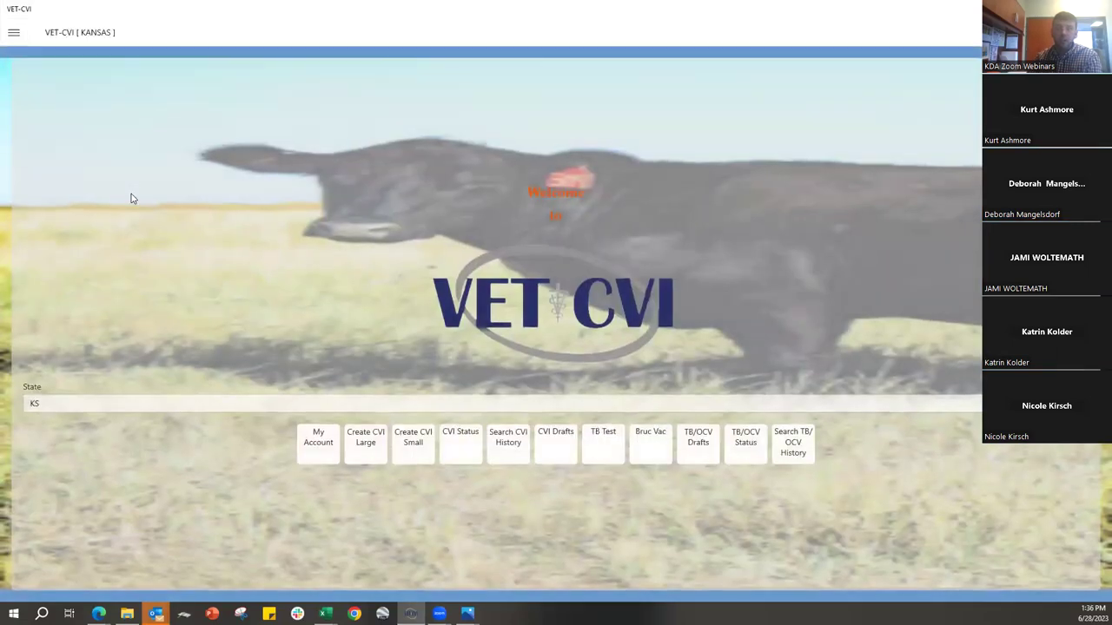
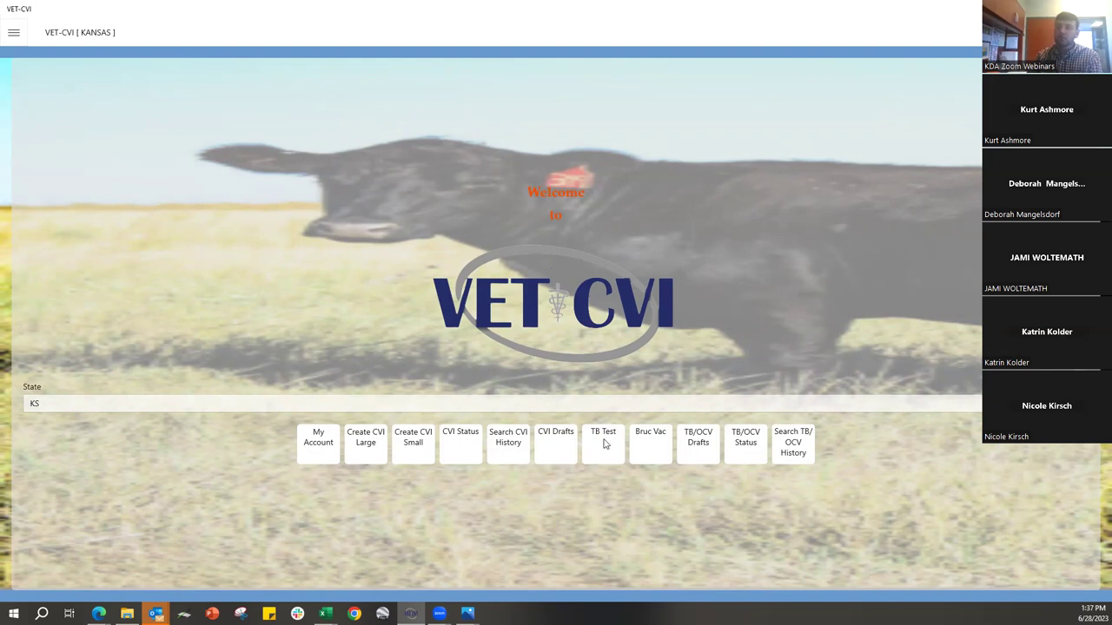
Start a Bruc Vac certificate and move past its pre-filled veterinarian and license page
click(658, 443)
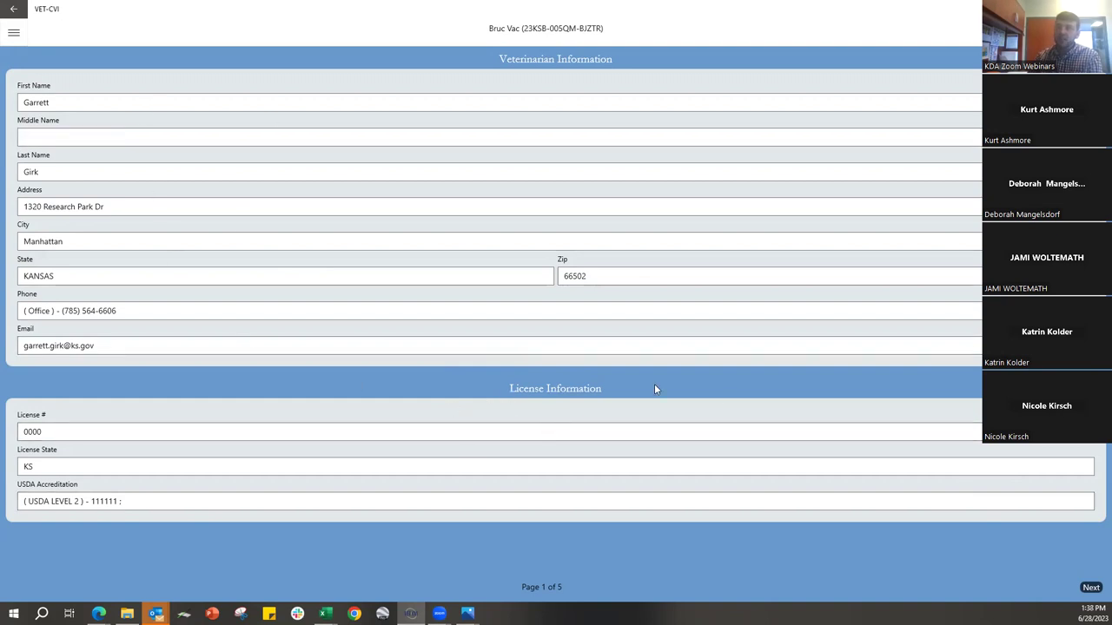
click(1091, 588)
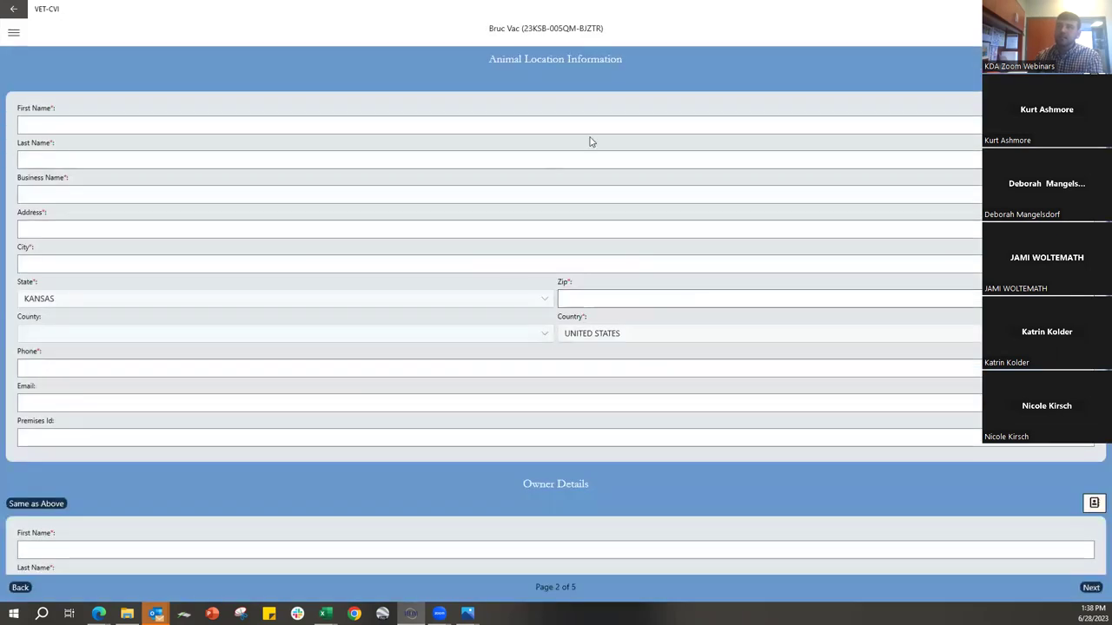
Leave the Animal Location and Owner Details page blank and proceed past the missing-fields warning
scroll(489, 239, down, 3)
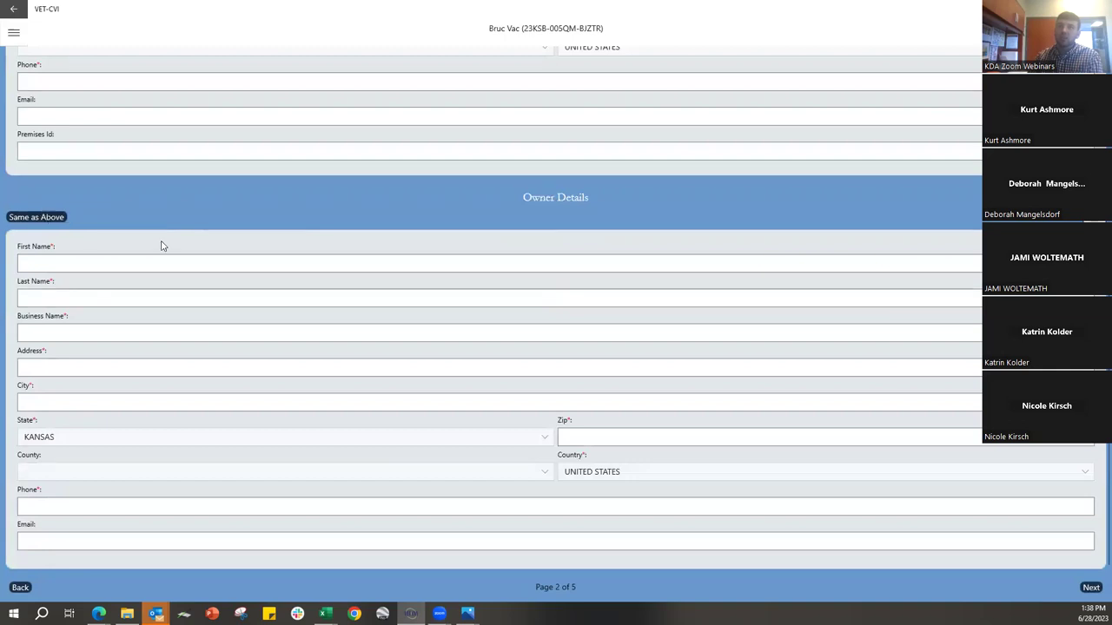
scroll(936, 188, up, 2)
scroll(937, 188, up, 1)
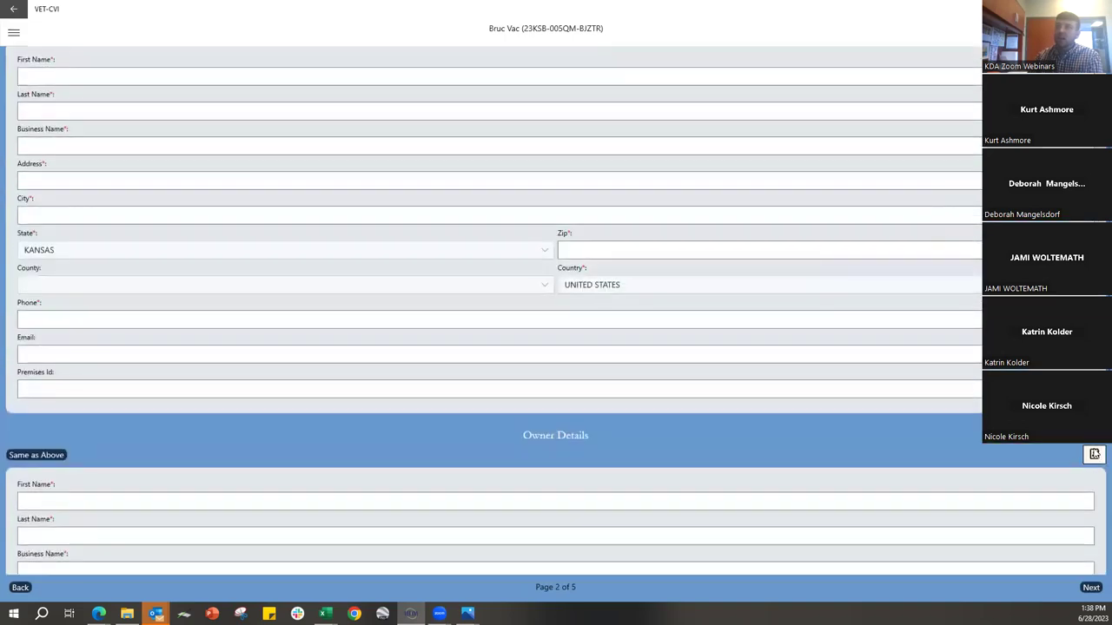
scroll(521, 419, up, 1)
click(68, 404)
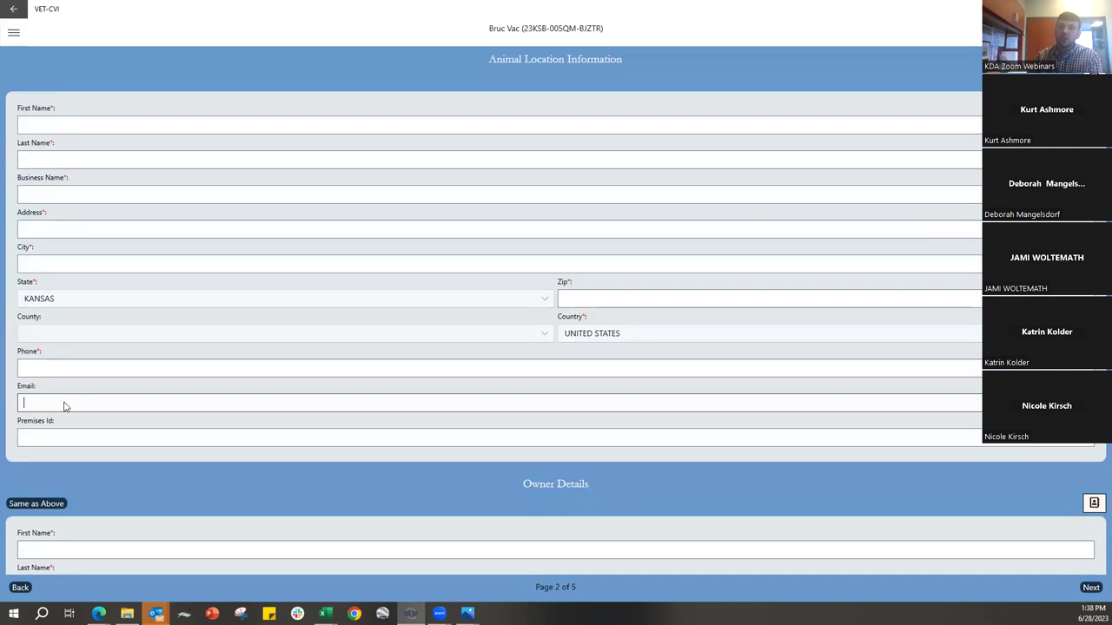
scroll(64, 405, down, 3)
scroll(251, 401, up, 3)
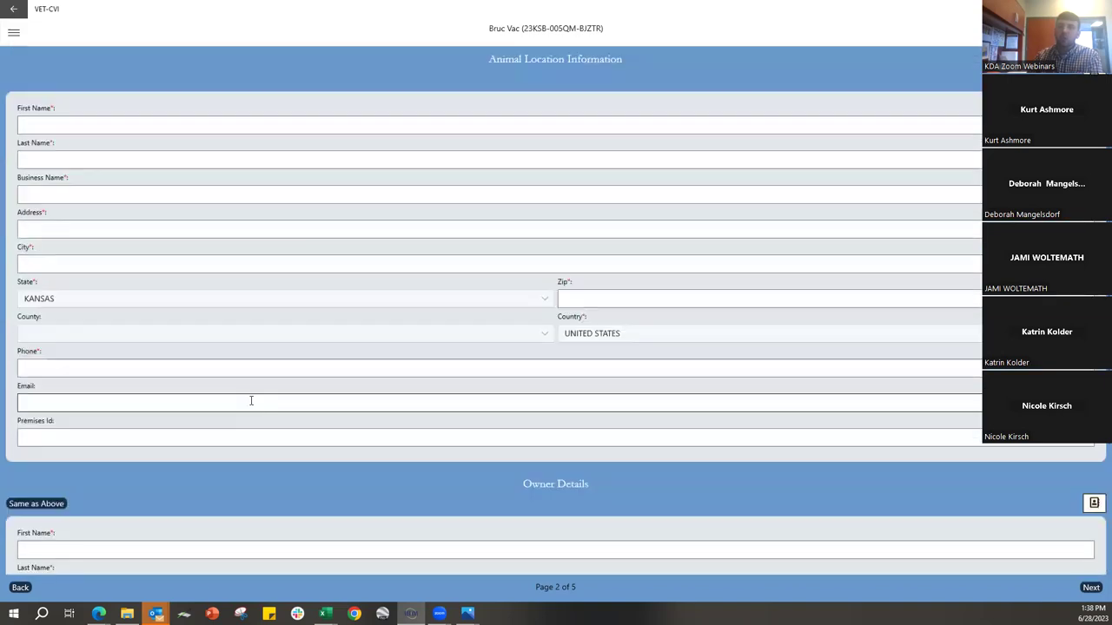
click(280, 390)
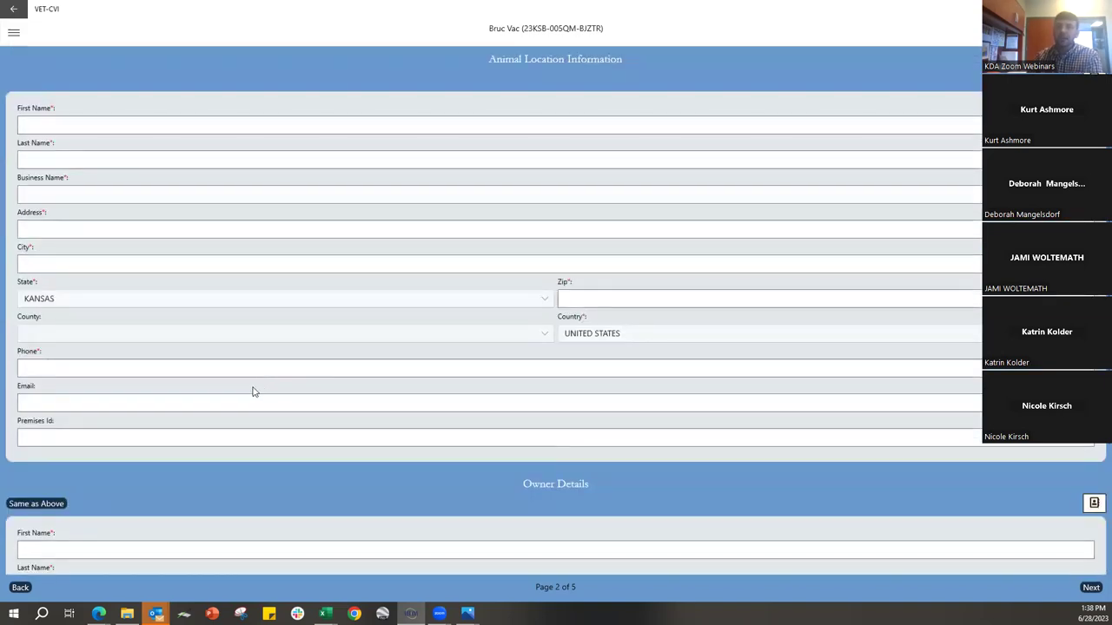
click(211, 401)
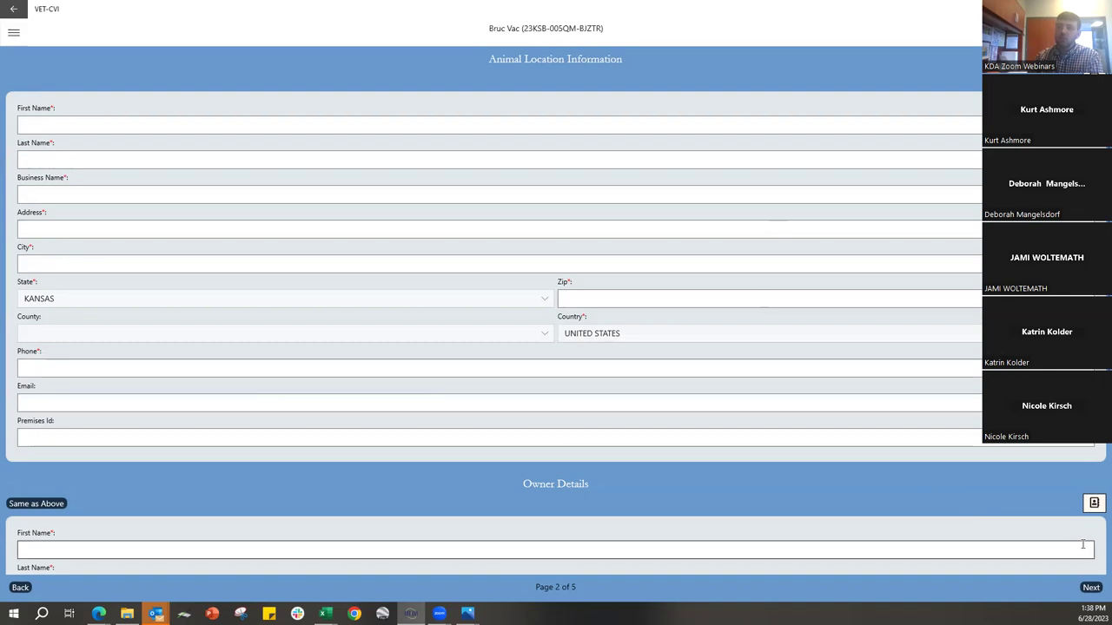
click(1091, 589)
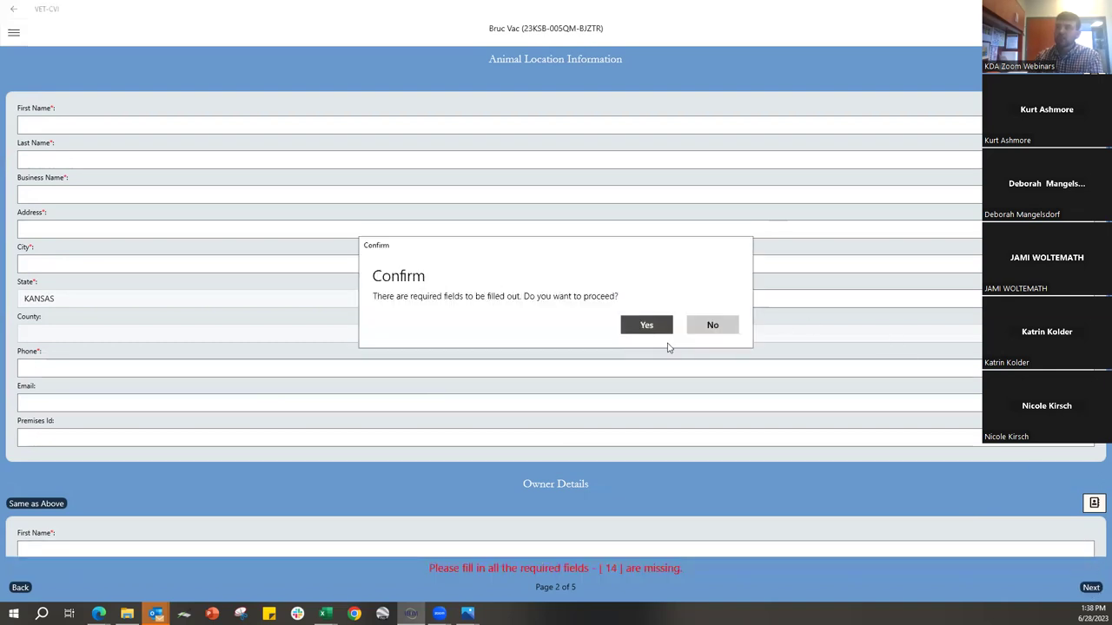
click(665, 333)
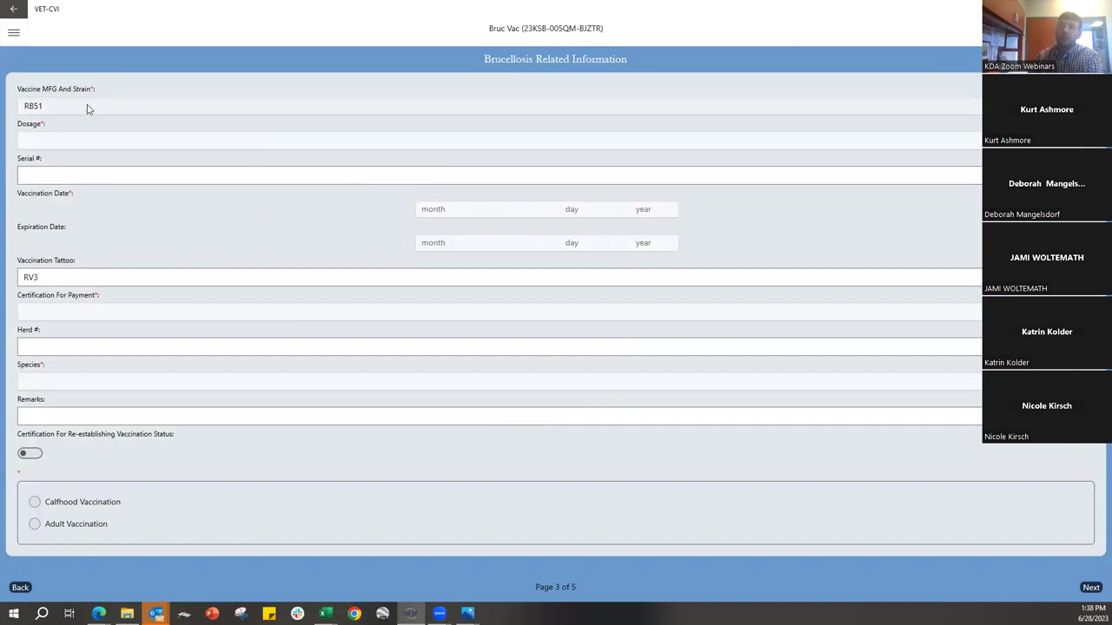
Look over the dosage, Serial # and RV3 Vaccination Tattoo fields without changing them
click(146, 142)
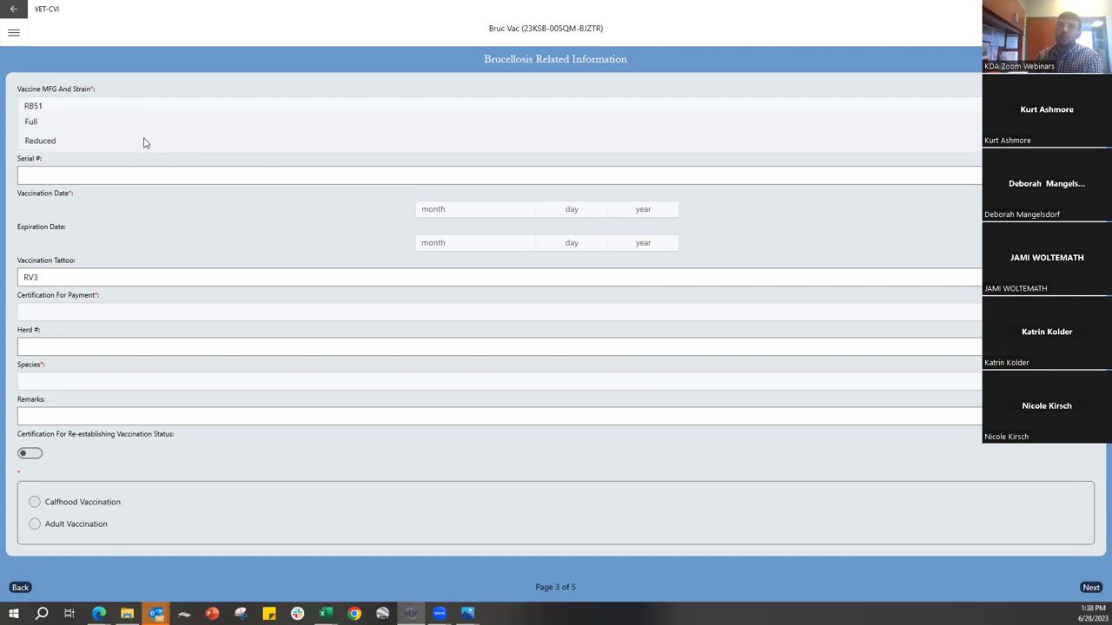
click(144, 208)
click(106, 172)
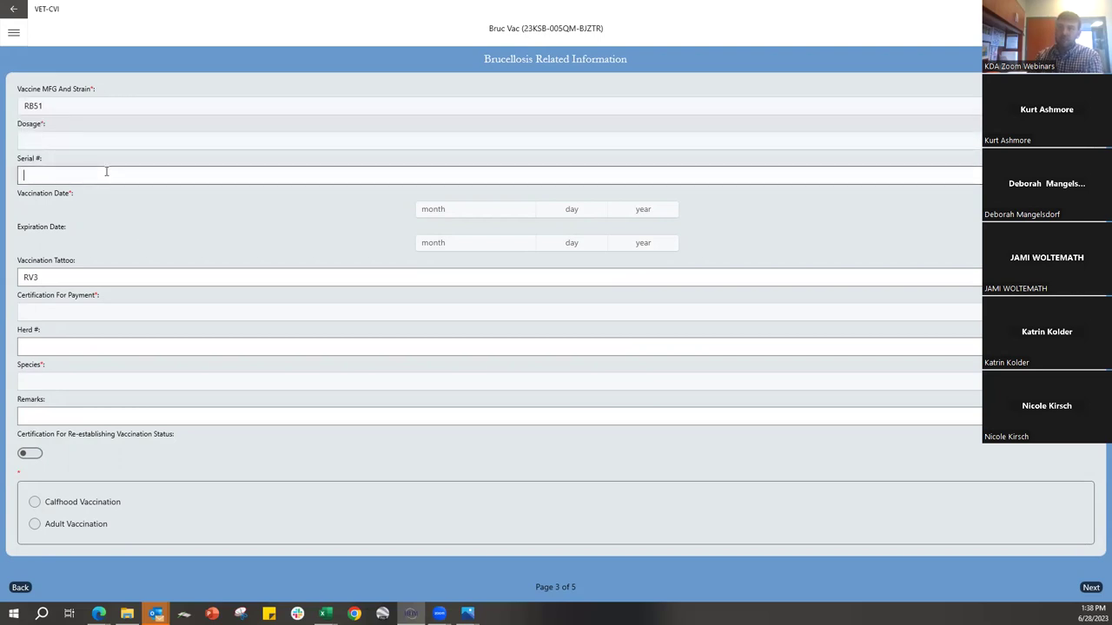
click(171, 217)
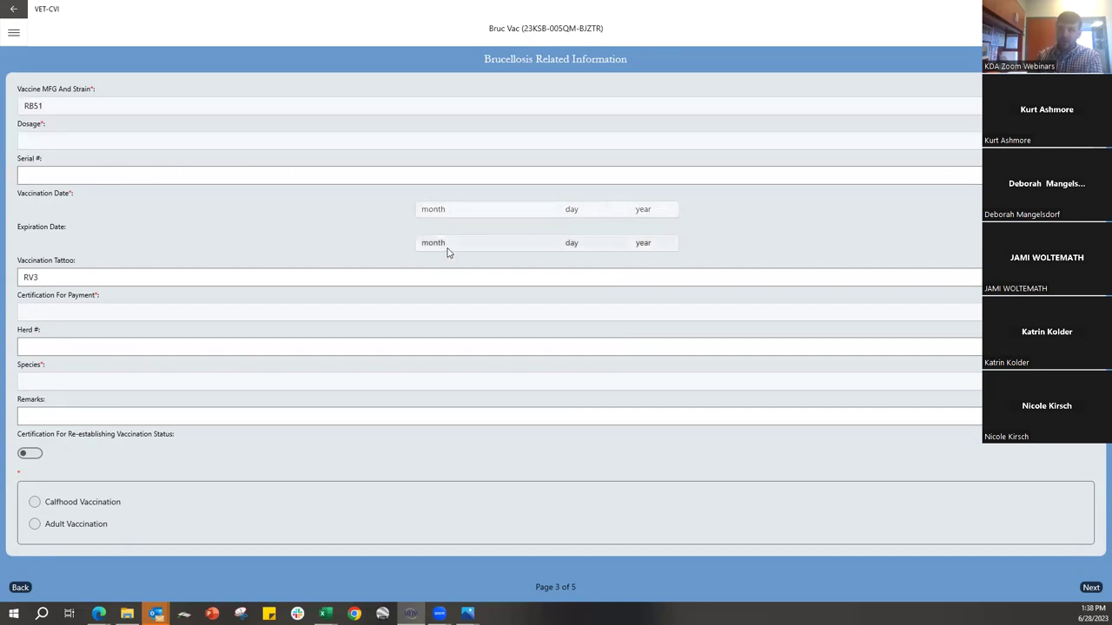
click(51, 276)
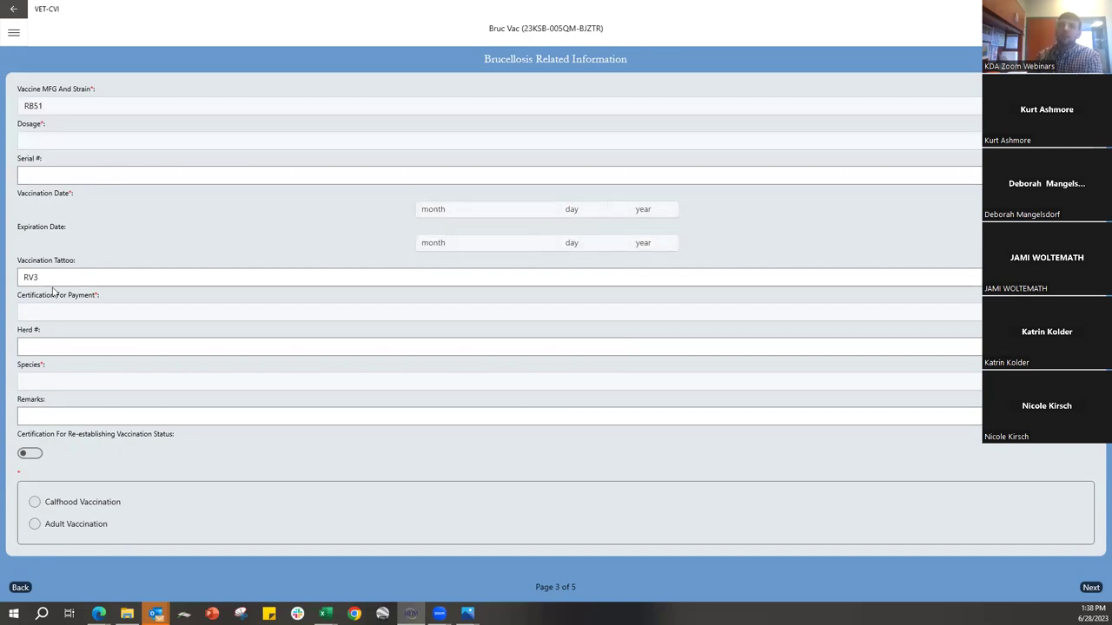
double_click(51, 276)
click(66, 274)
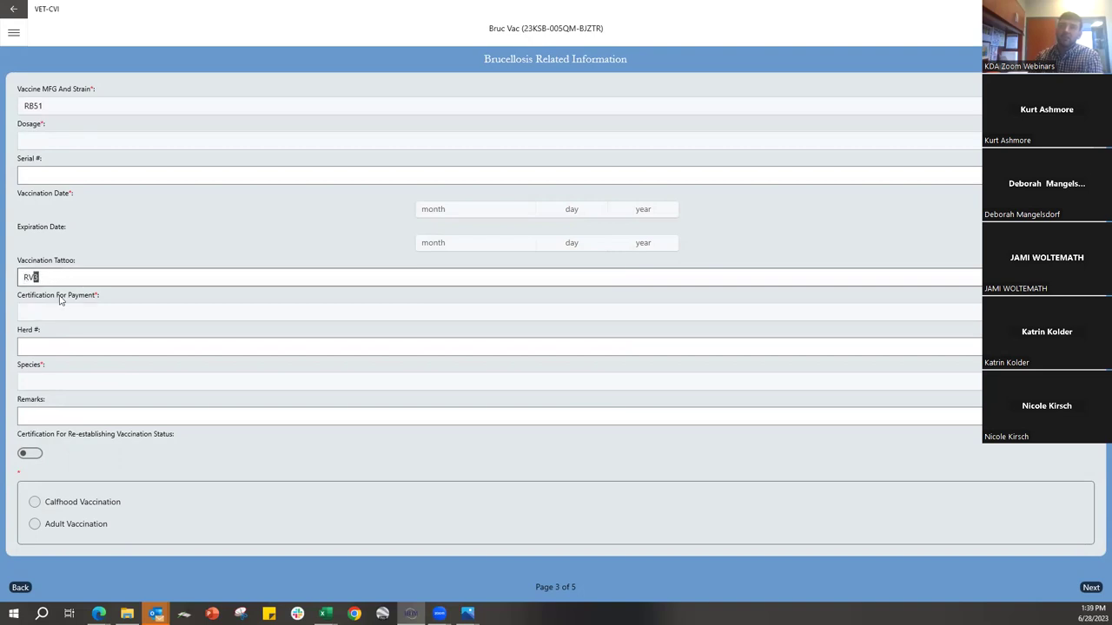
click(117, 323)
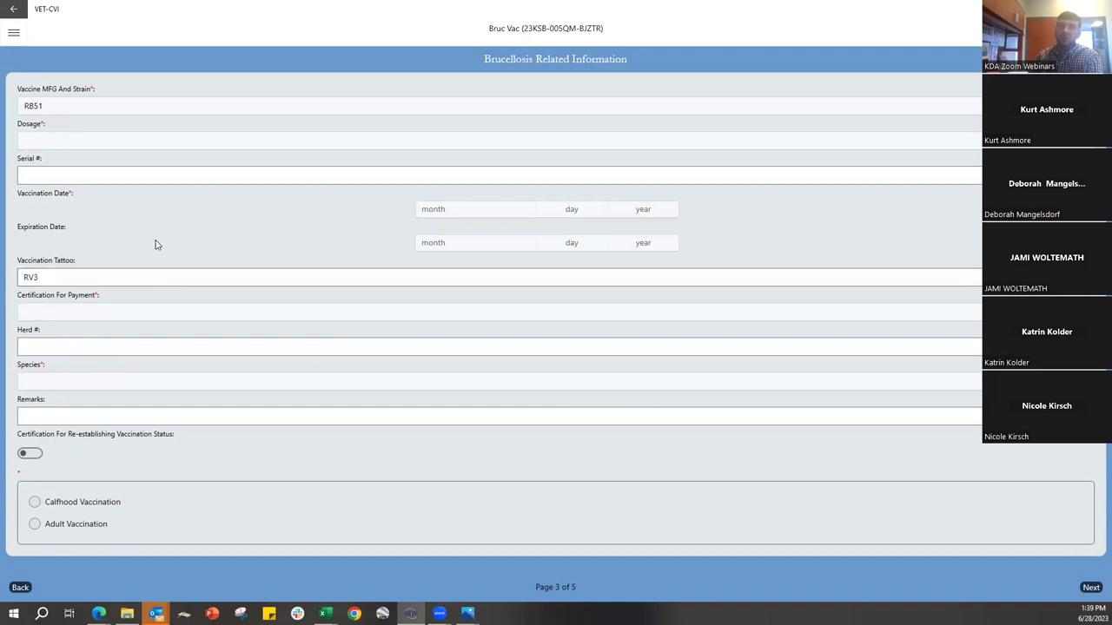
Set payment certification to PRIVATE (Owner's Expense) and mark it a calfhood vaccination
click(99, 314)
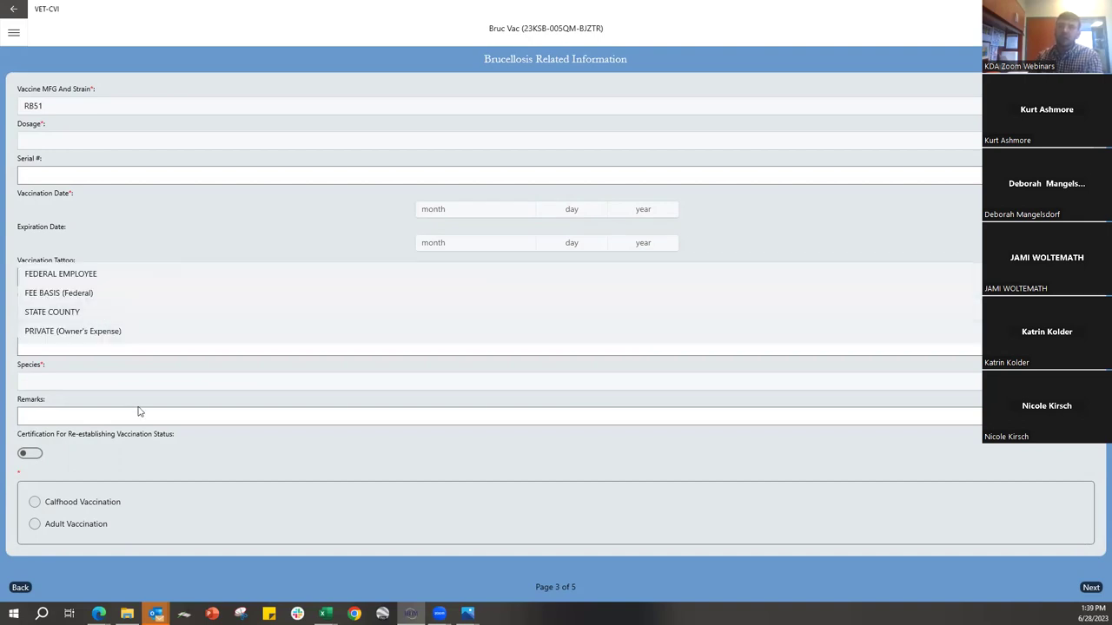
click(122, 335)
click(119, 345)
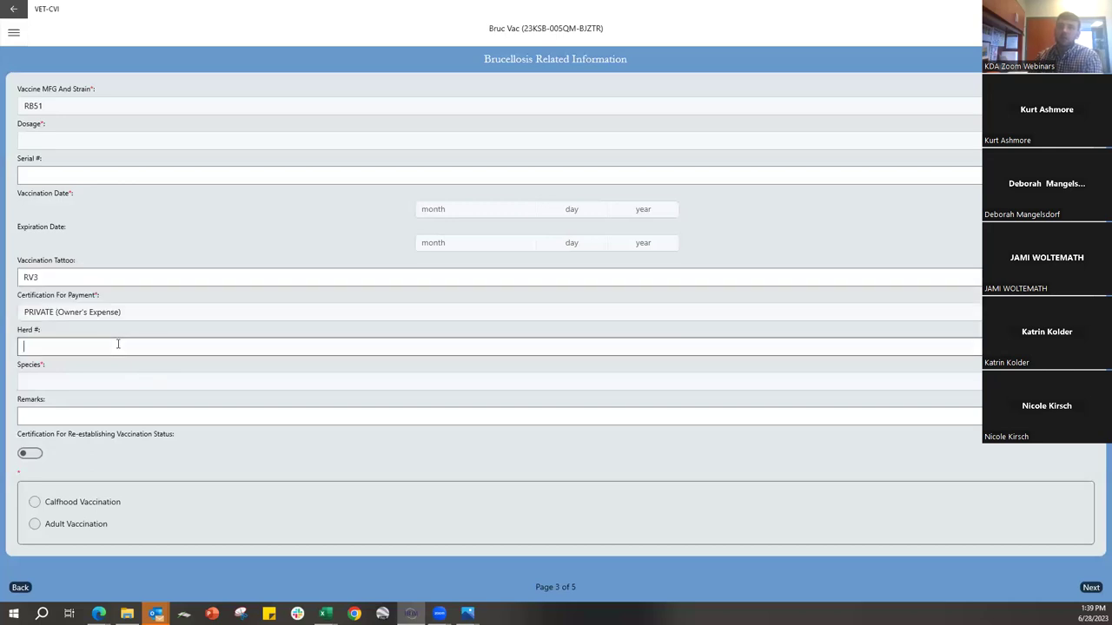
click(83, 383)
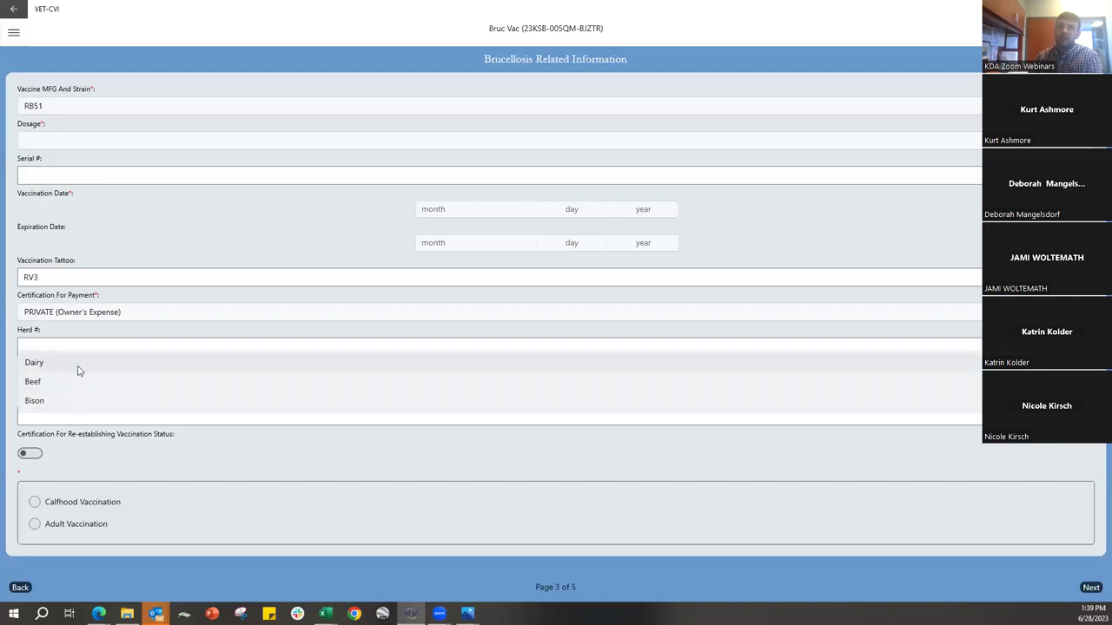
click(288, 467)
click(197, 414)
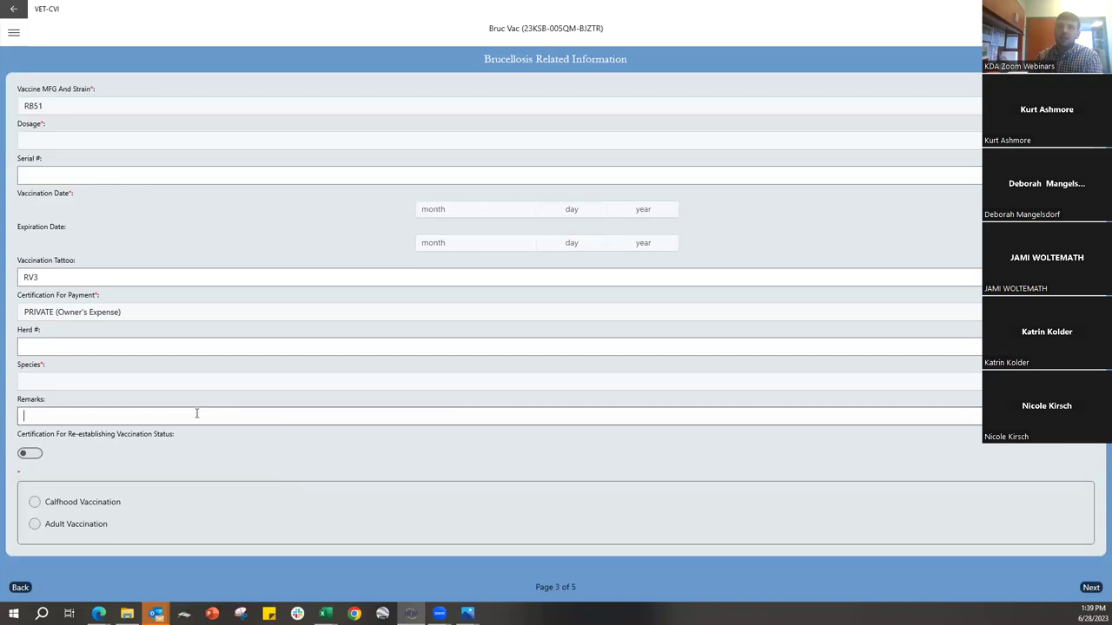
click(37, 458)
click(62, 505)
click(61, 526)
click(60, 505)
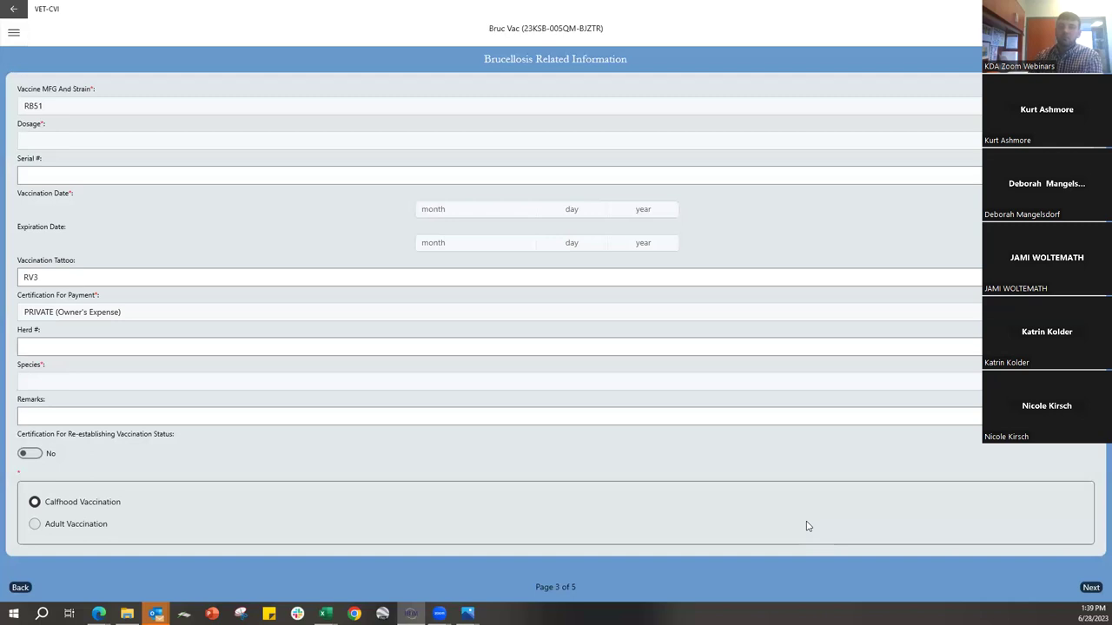
Set the dosage to Reduced and continue to the Animals page despite two missing fields
click(47, 144)
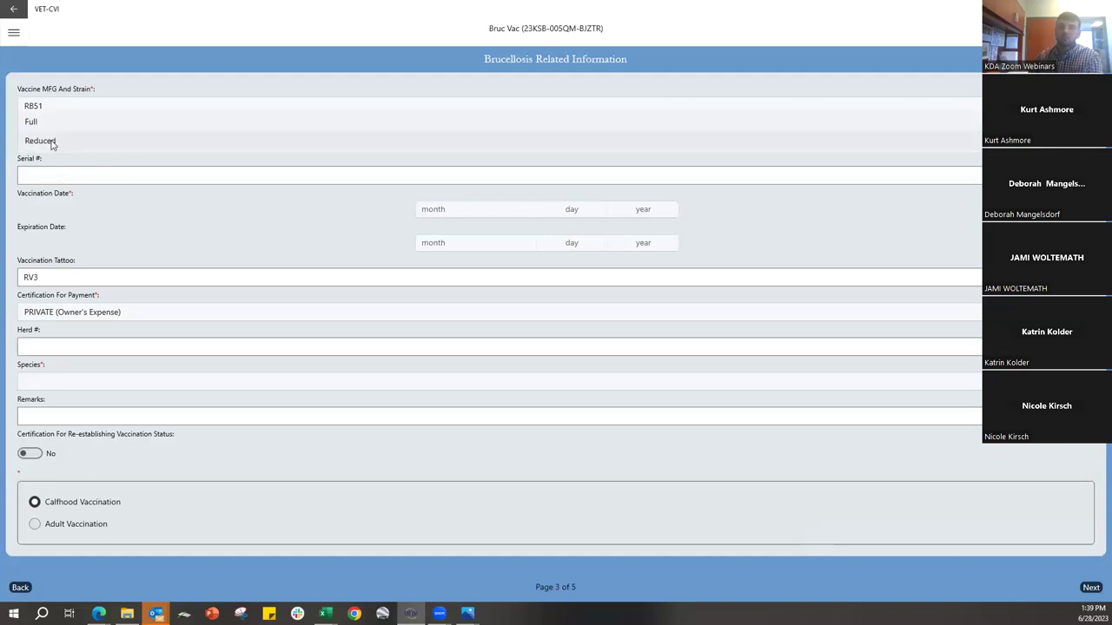
click(55, 140)
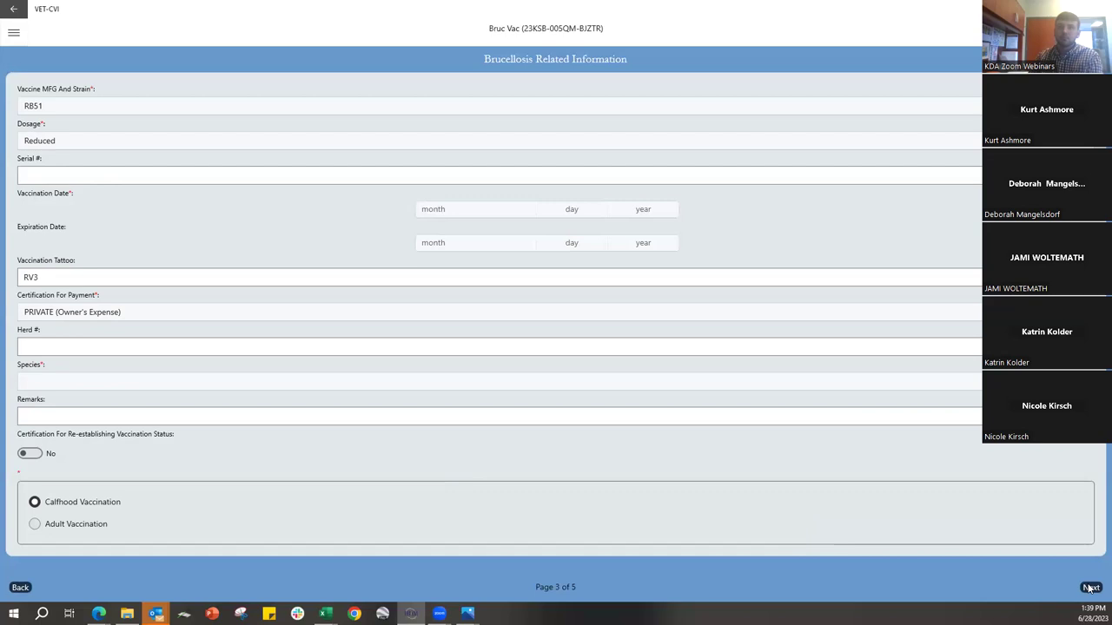
click(1091, 588)
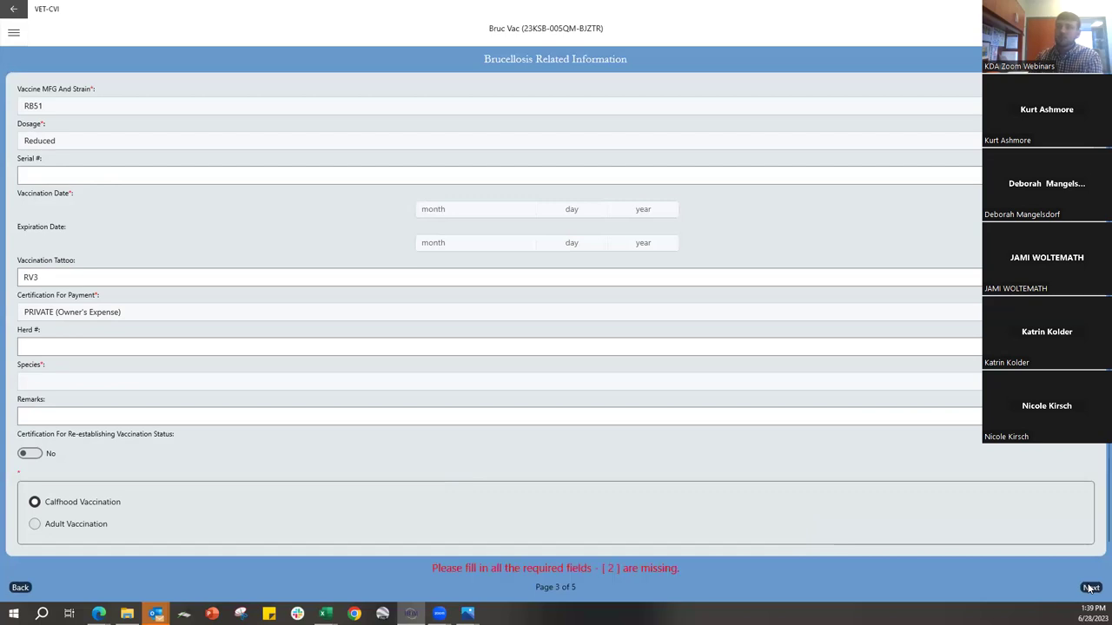
click(643, 325)
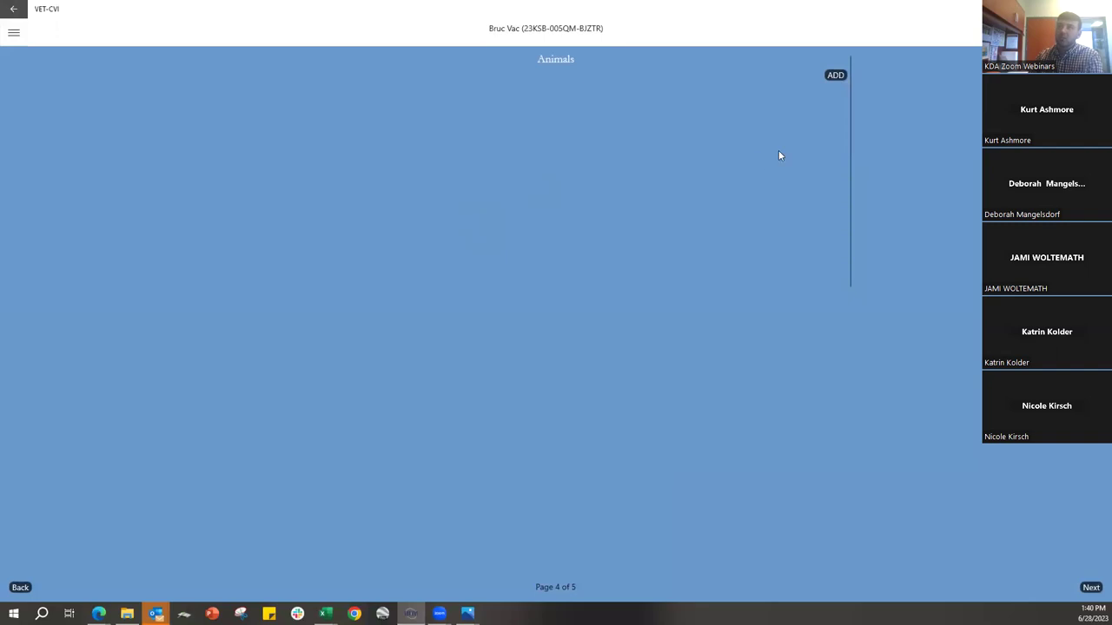
Add a new animal entry to the certificate
click(835, 75)
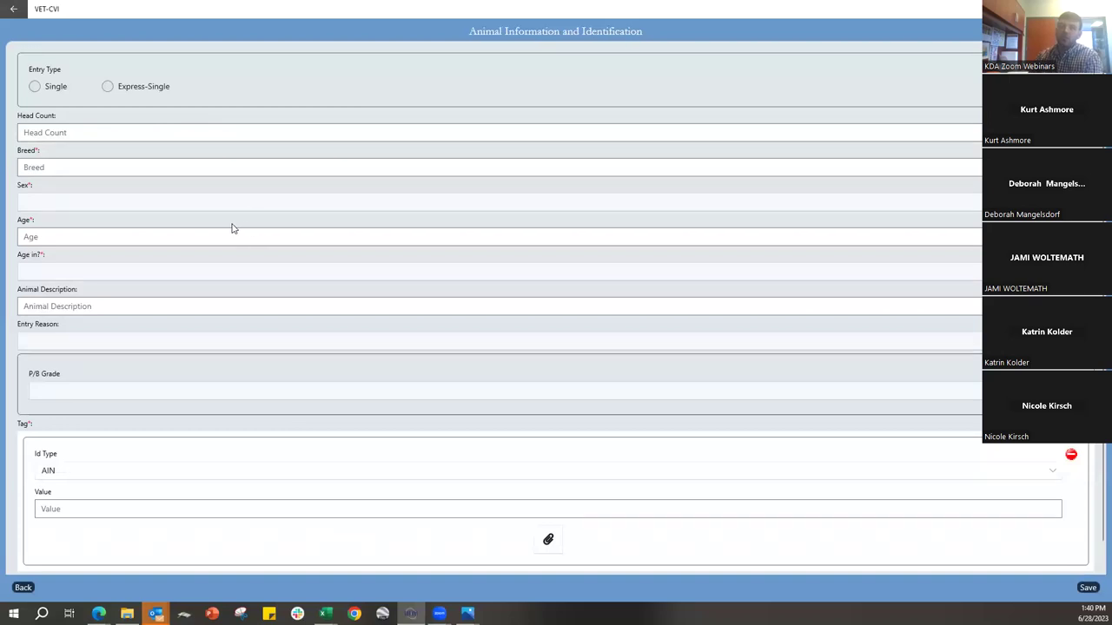
Enter express-single animals: head count 10, breed AN, Female, aged 6 Months
click(144, 87)
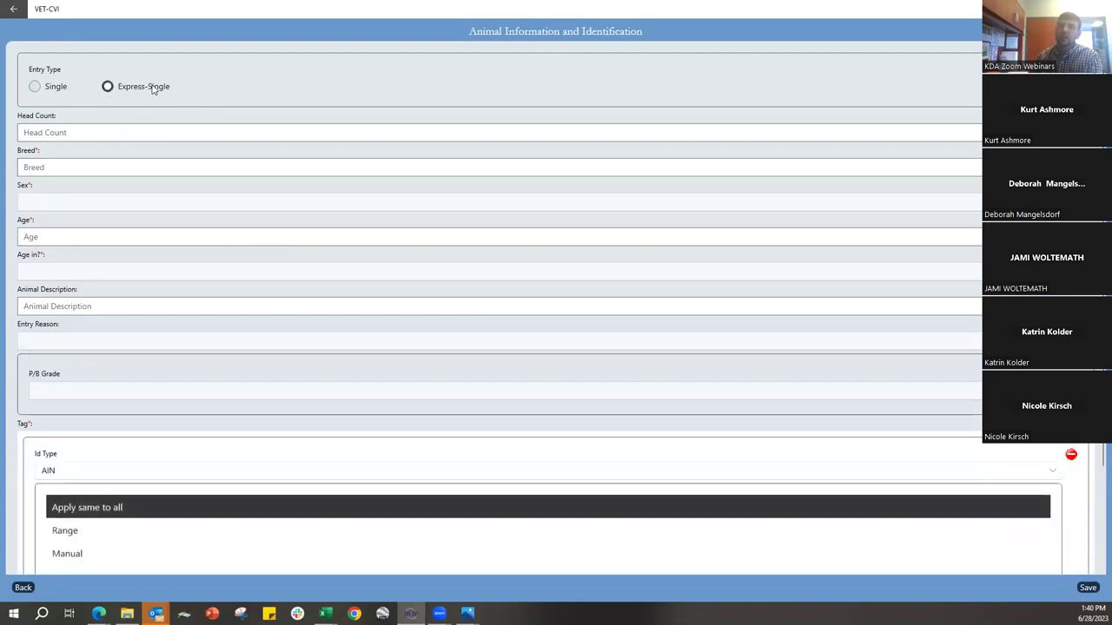
click(122, 137)
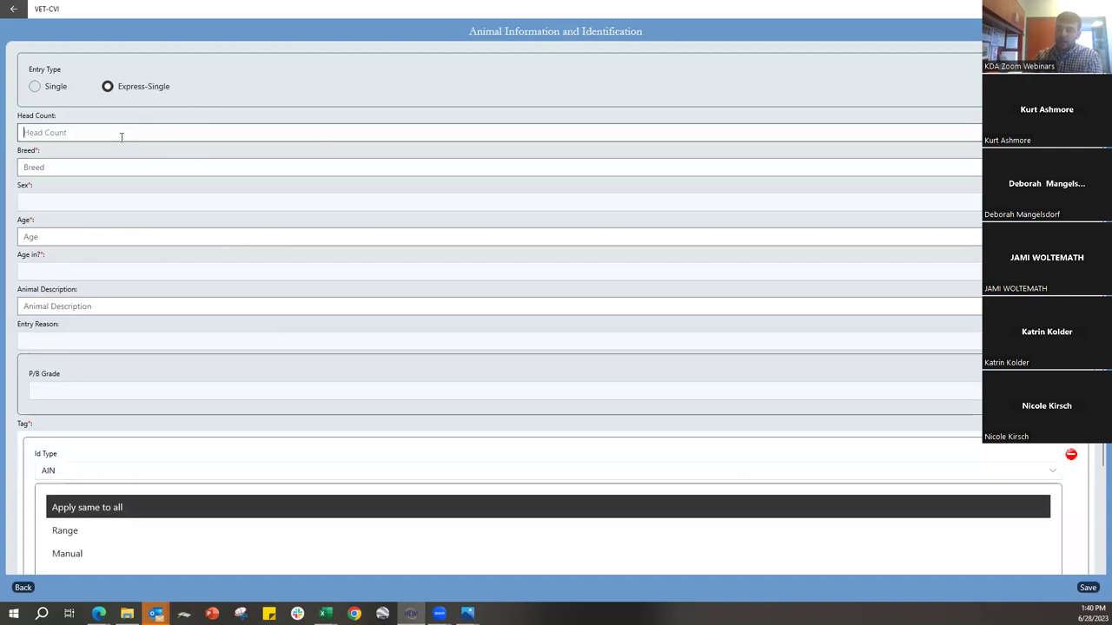
text(10)
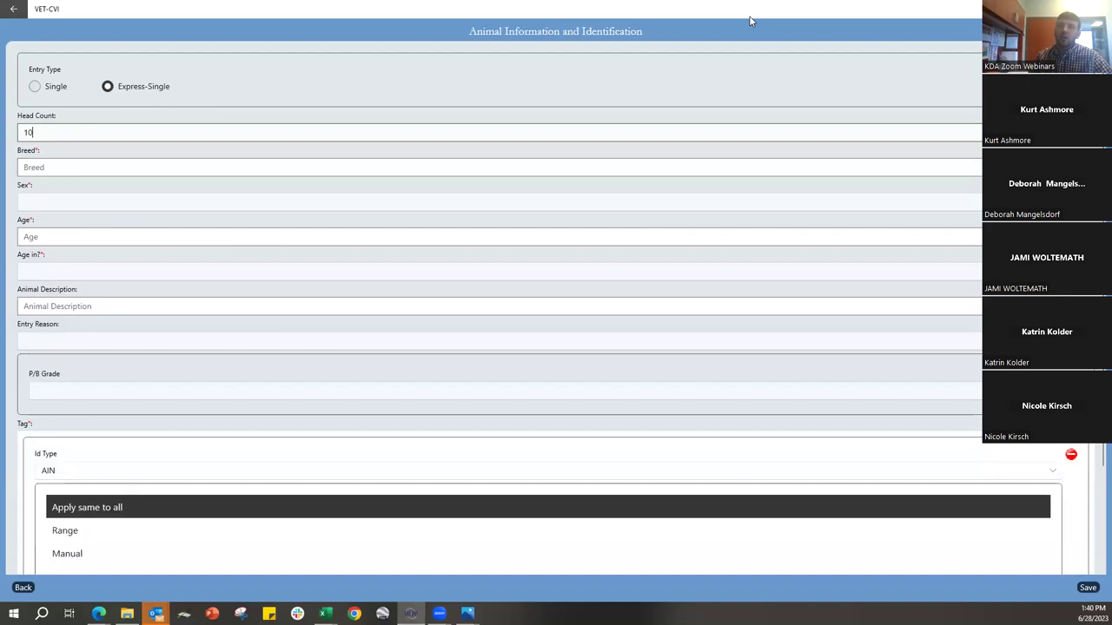
click(52, 169)
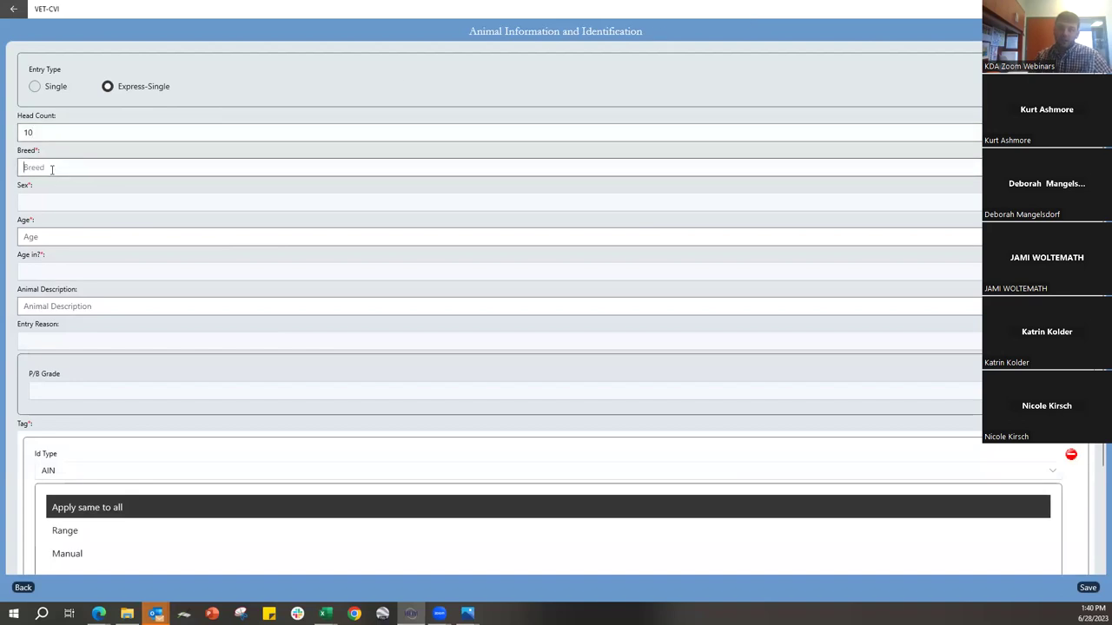
text(ANG)
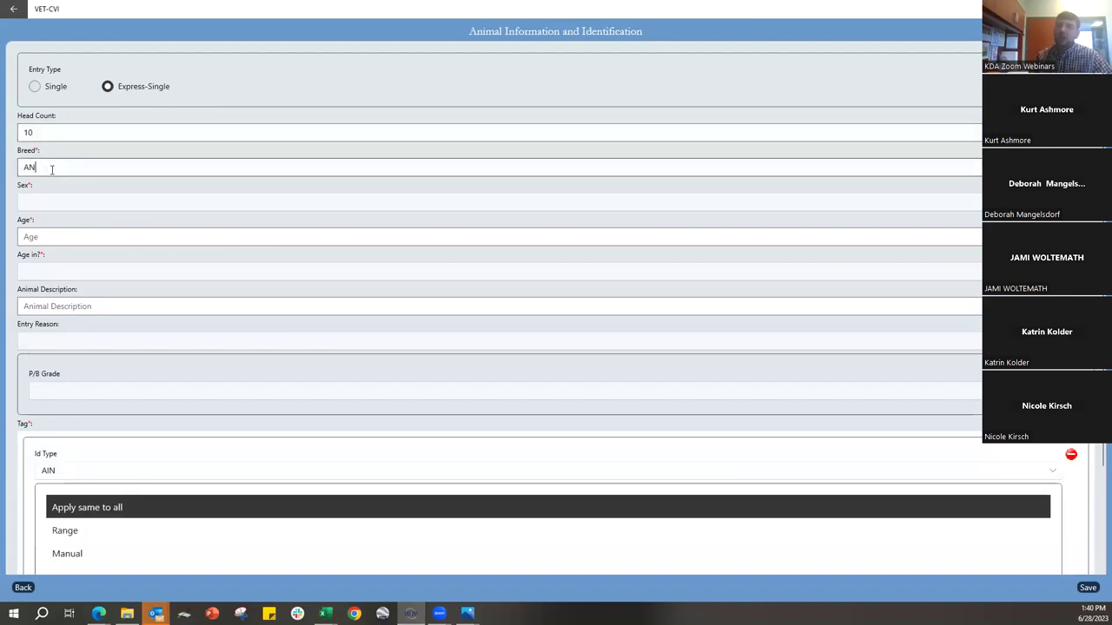
click(66, 201)
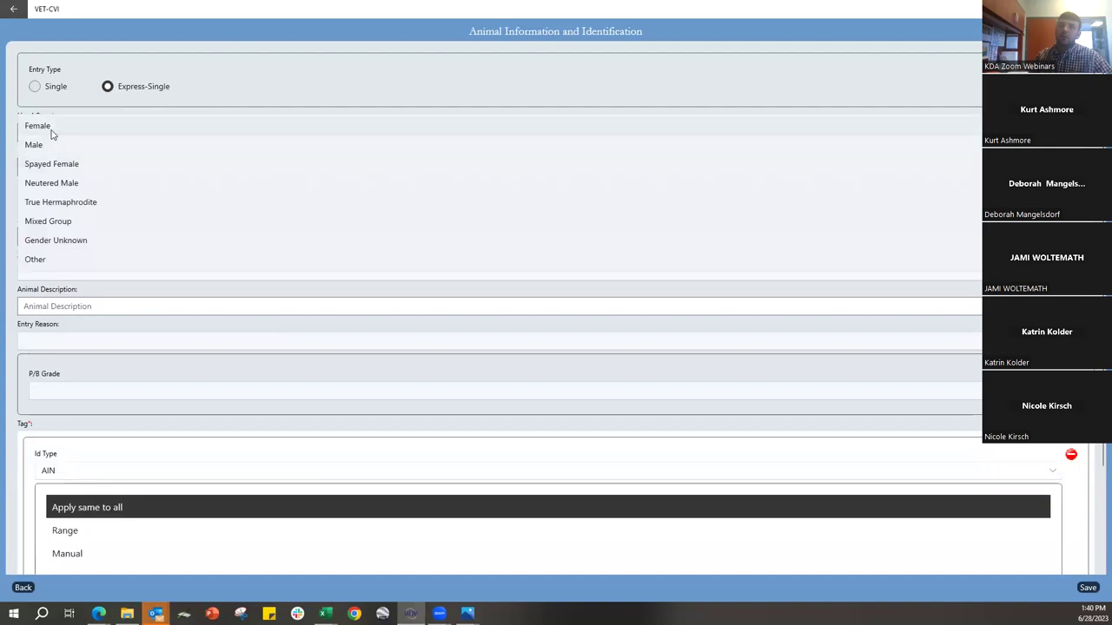
click(50, 128)
click(65, 237)
text(8)
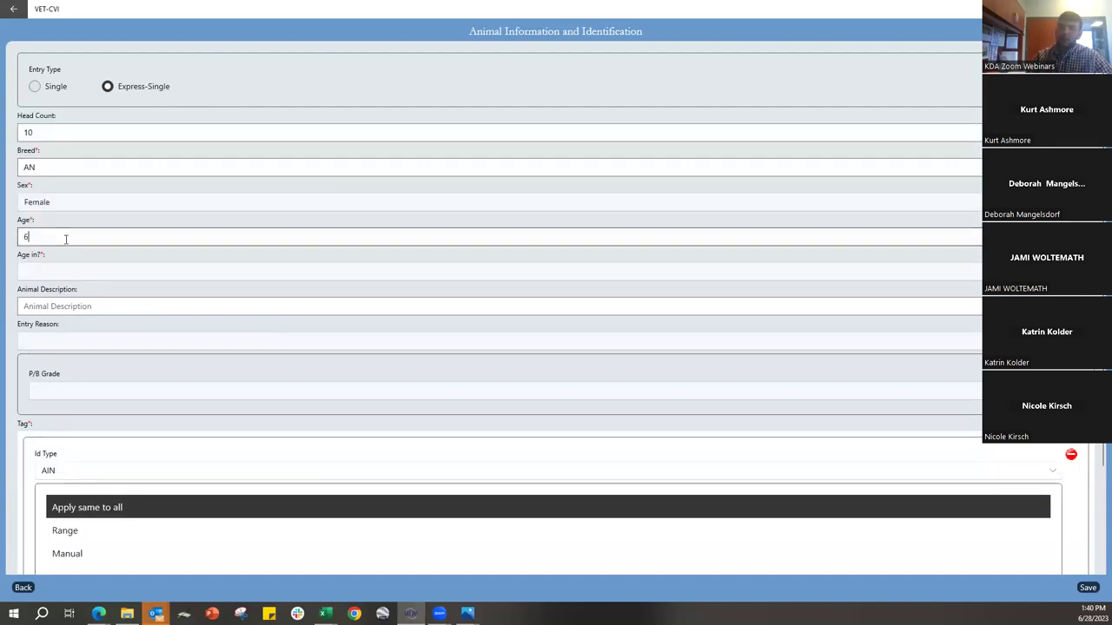
click(67, 269)
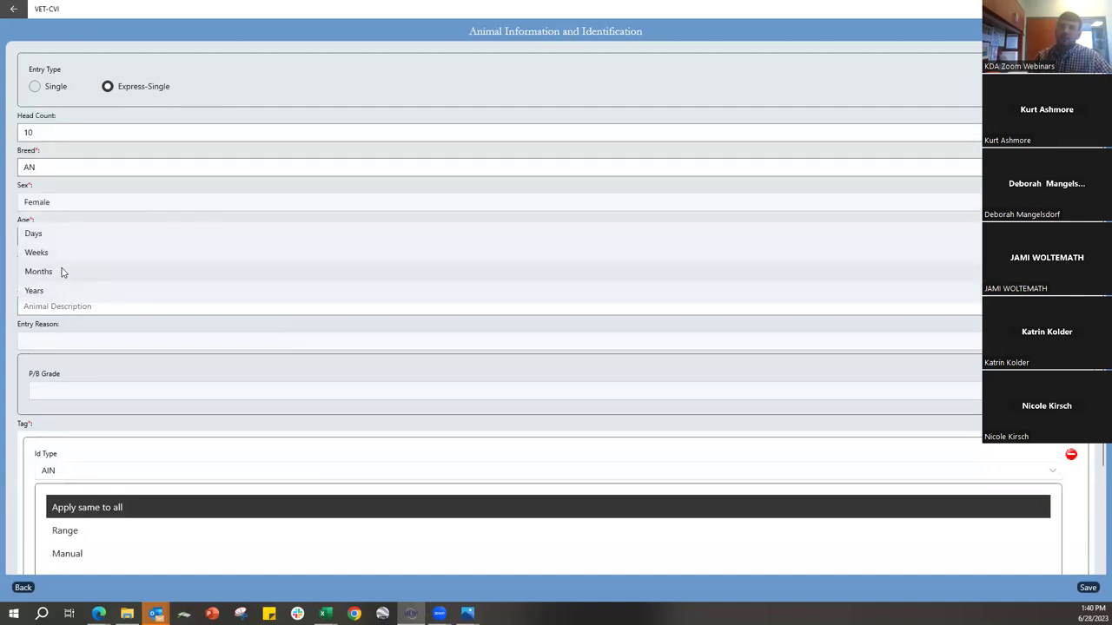
click(62, 271)
Describe the animals as blk, entry reason Natural Addition, grade Purebred
click(73, 307)
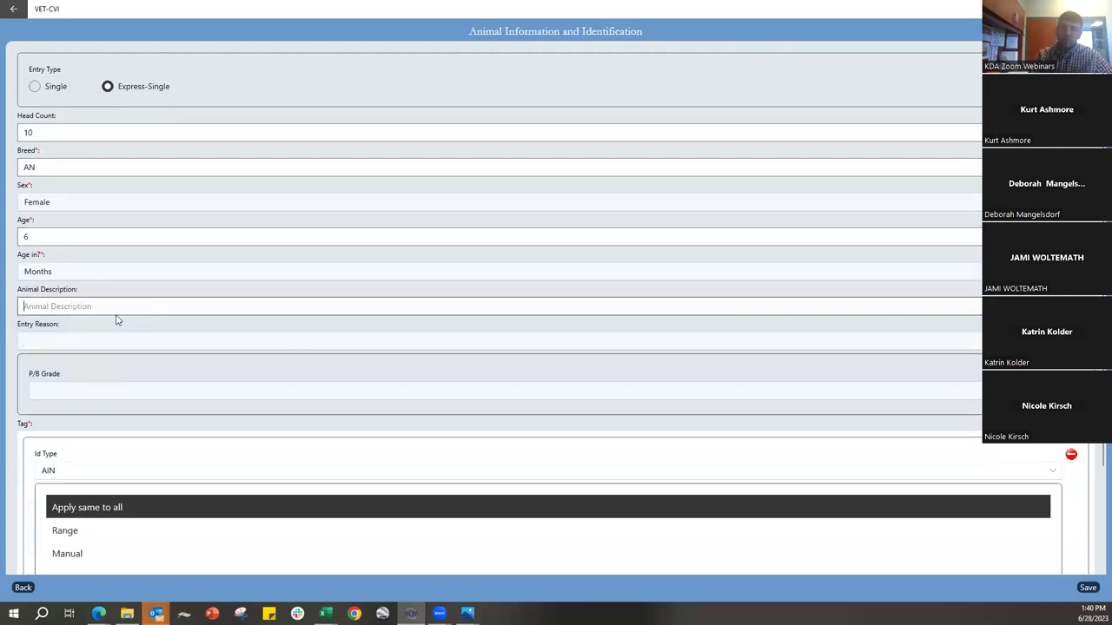
text(blk)
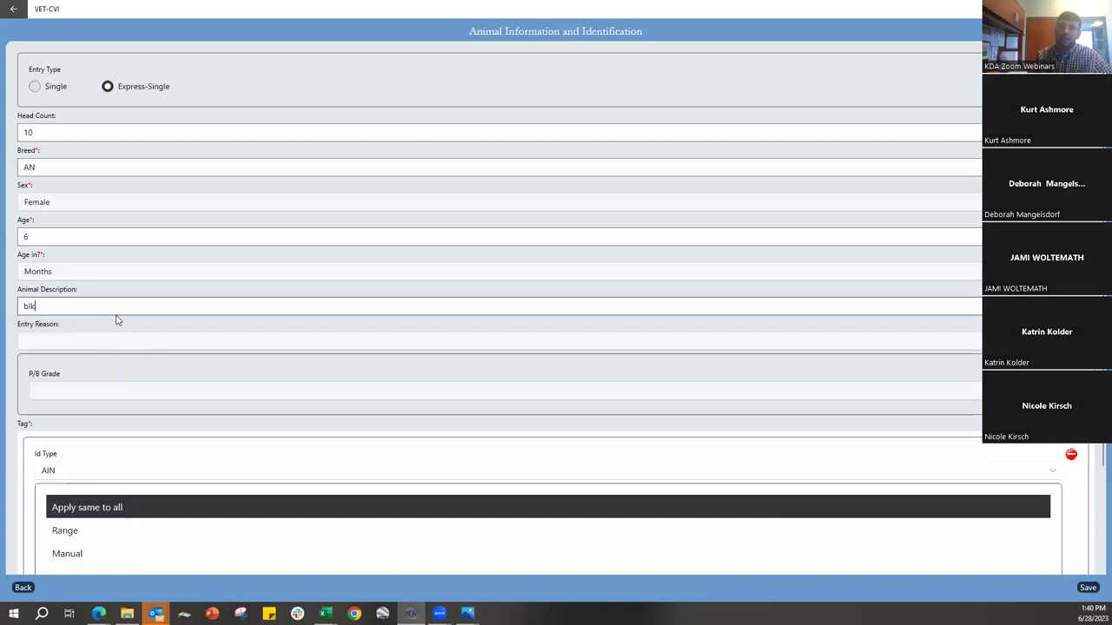
click(79, 343)
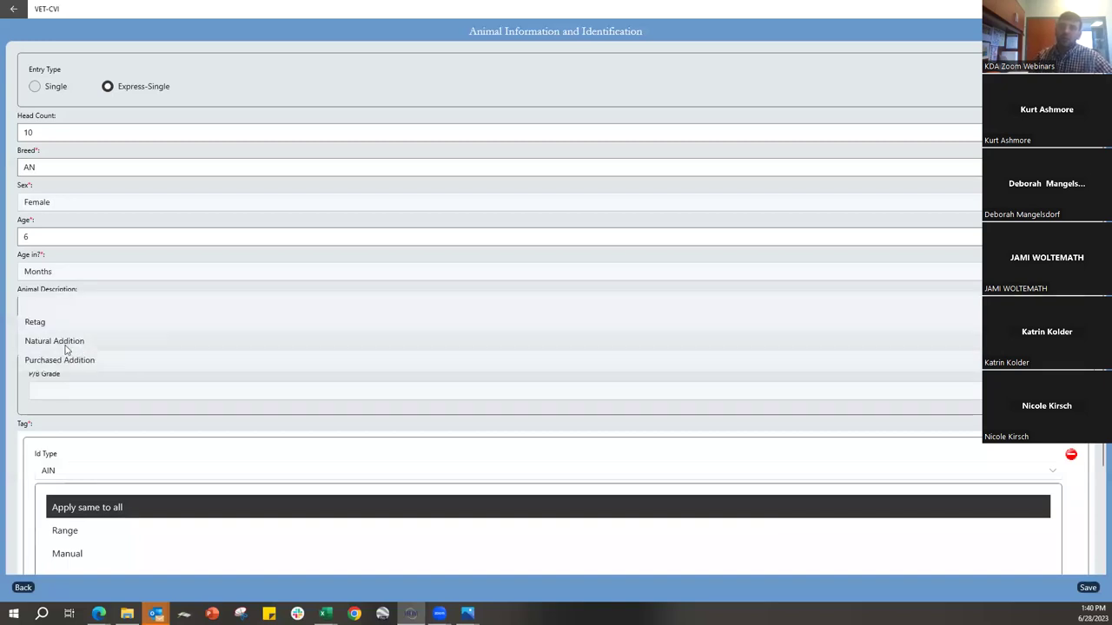
click(72, 341)
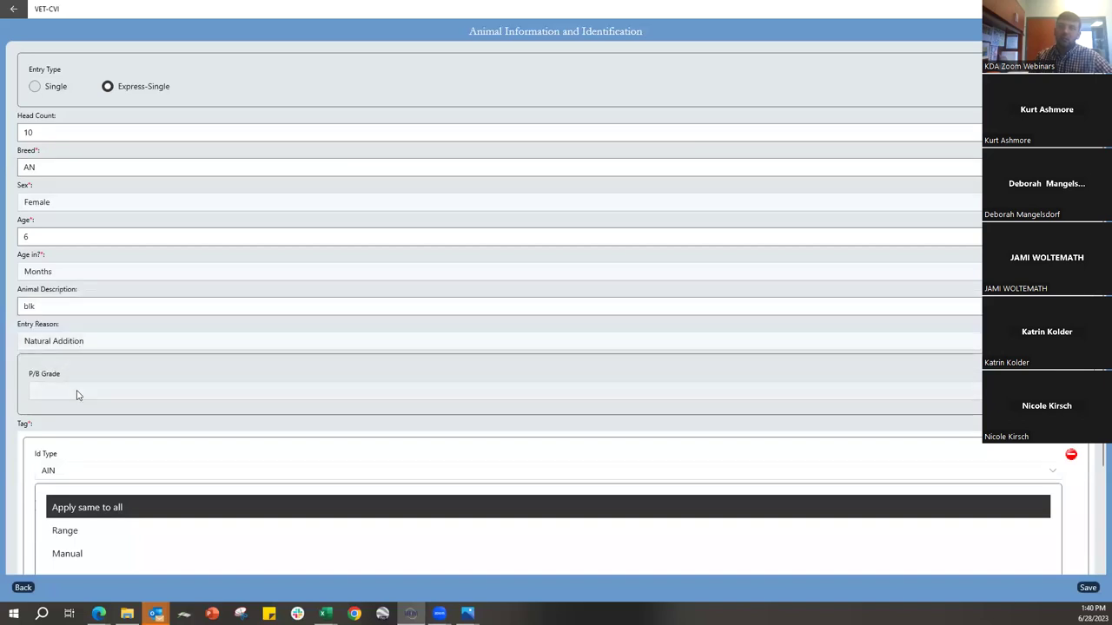
click(77, 392)
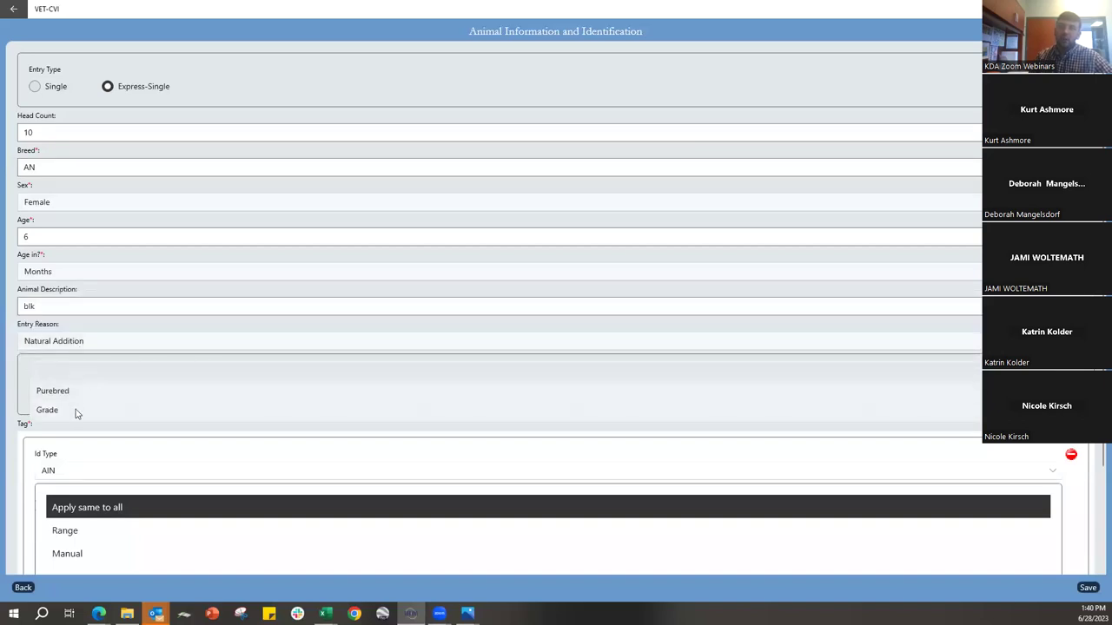
click(77, 388)
click(72, 404)
click(68, 410)
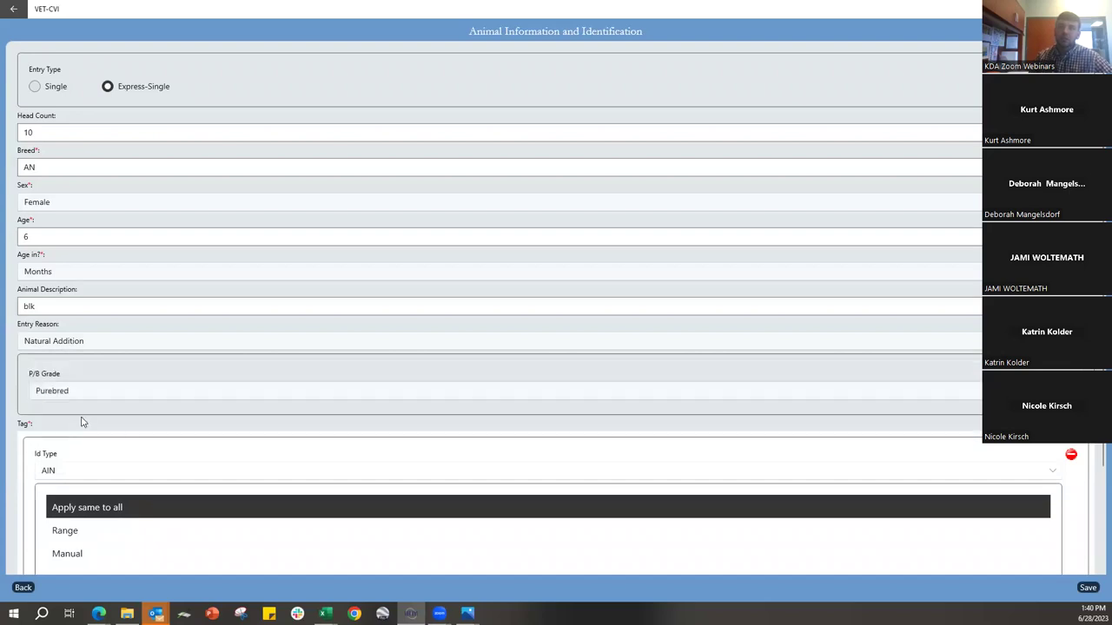
scroll(156, 412, down, 2)
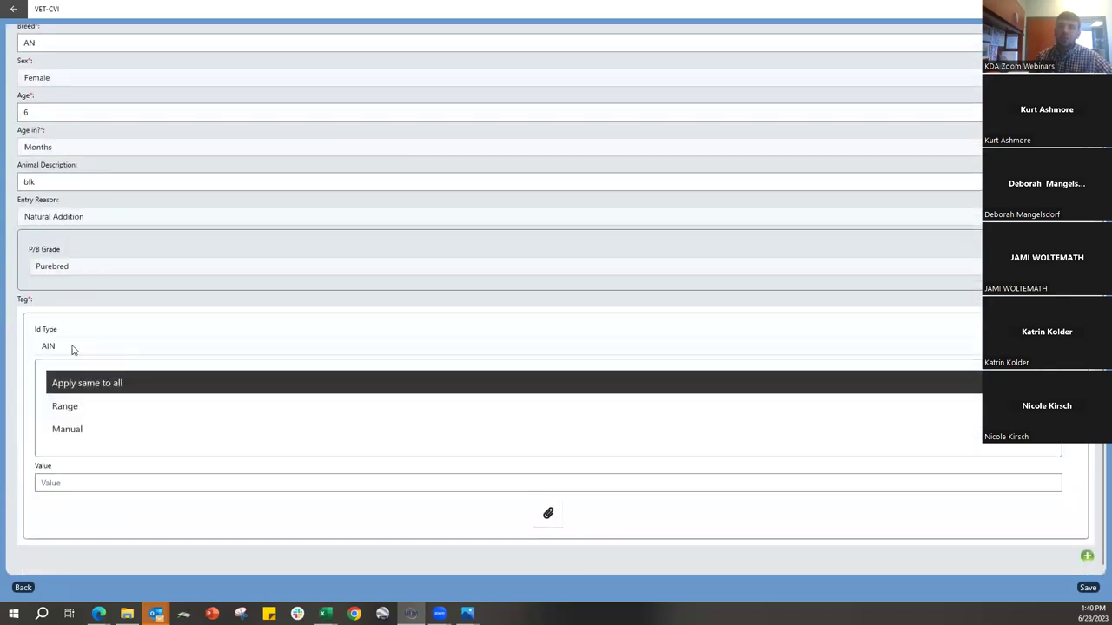
Set OTH range tags with Starting Id 48ABC1234
click(73, 350)
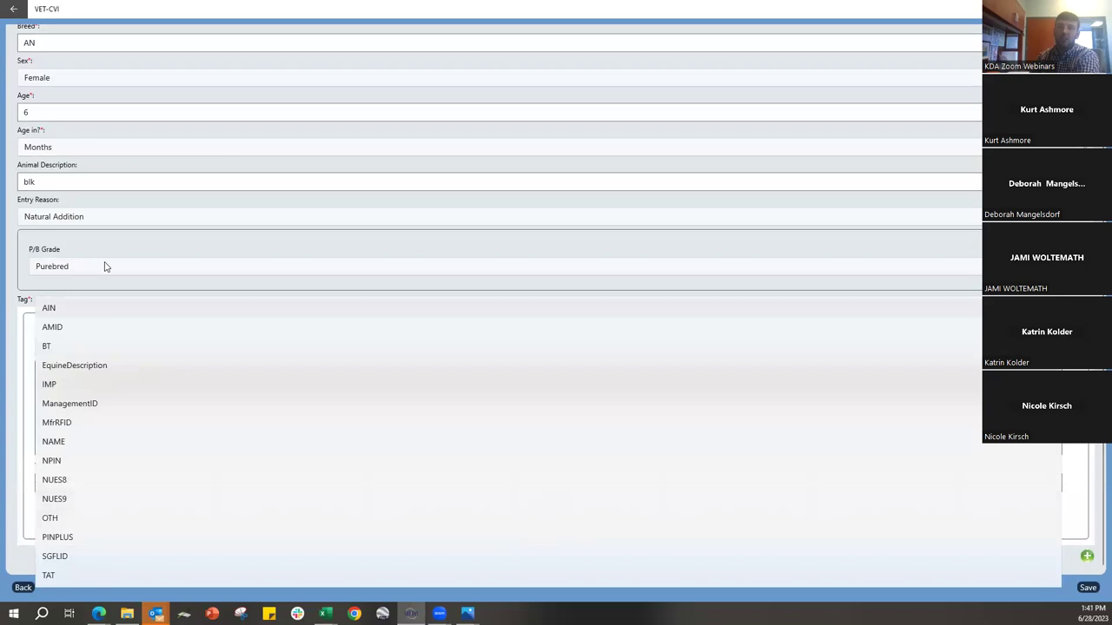
click(54, 500)
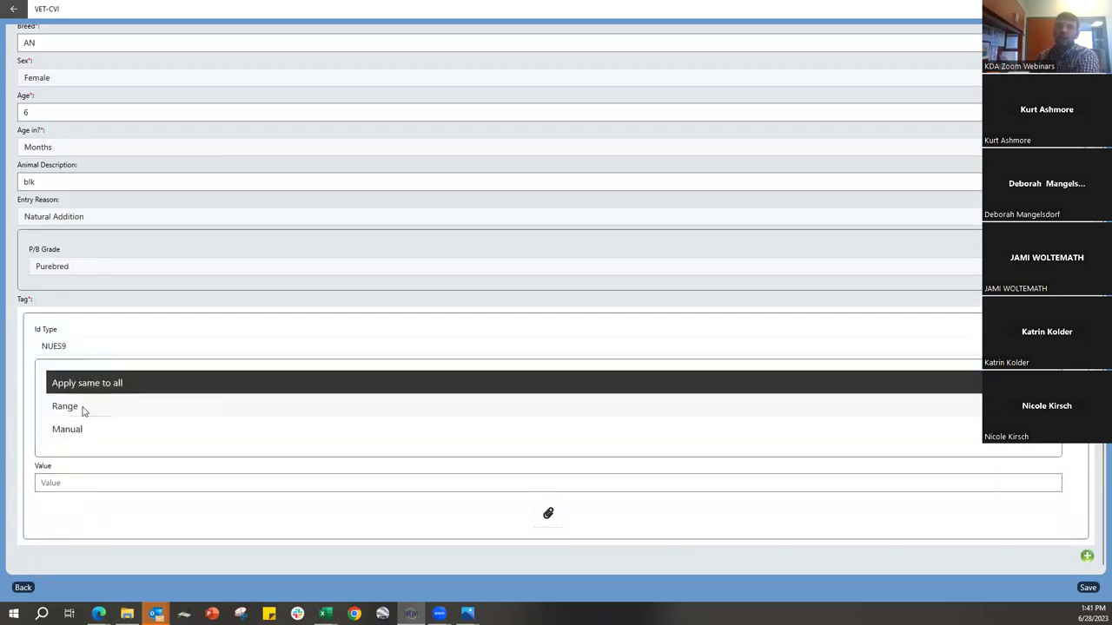
scroll(84, 411, up, 1)
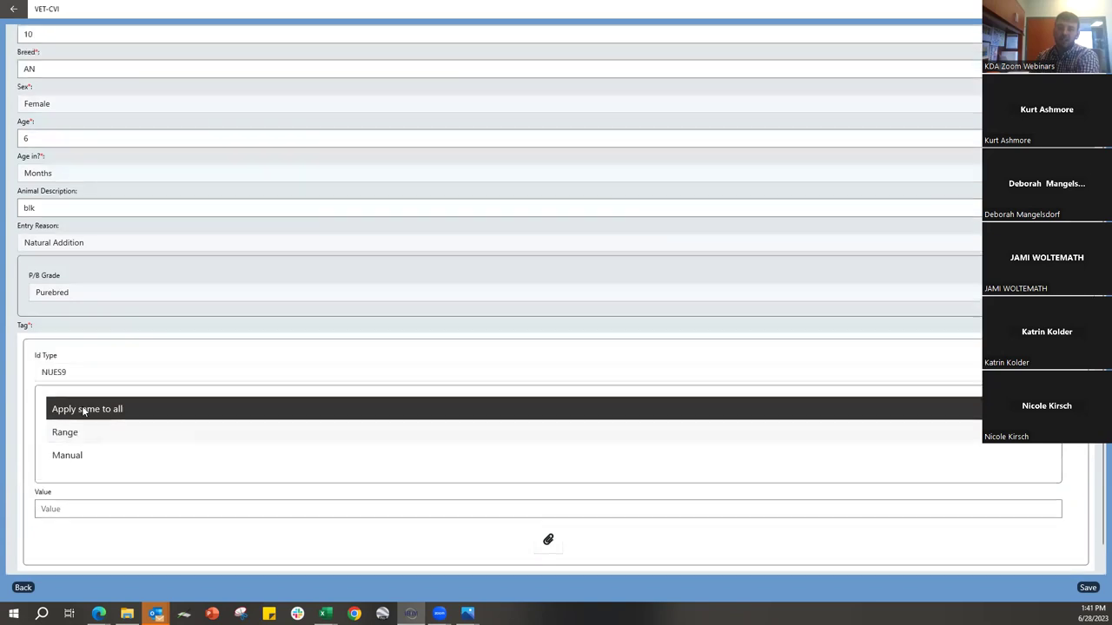
scroll(85, 411, down, 1)
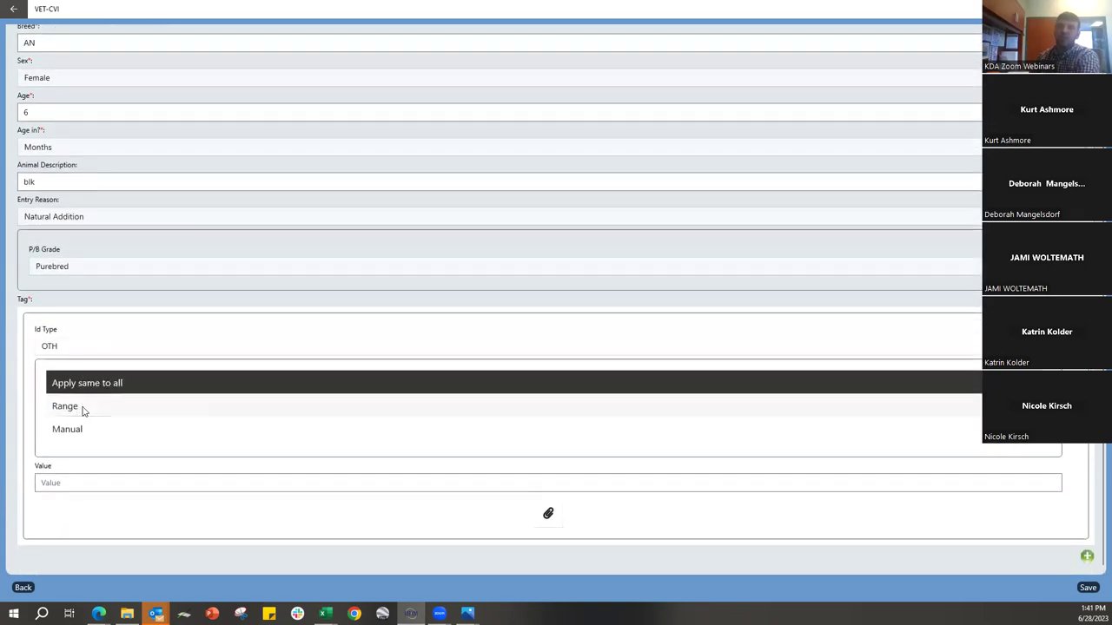
click(84, 411)
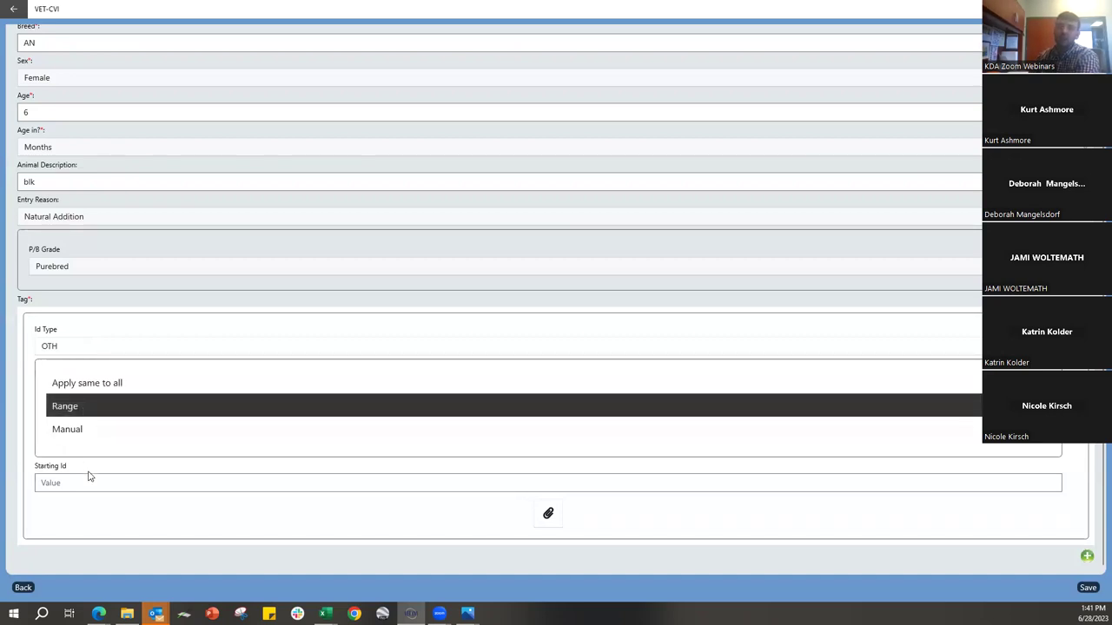
click(55, 483)
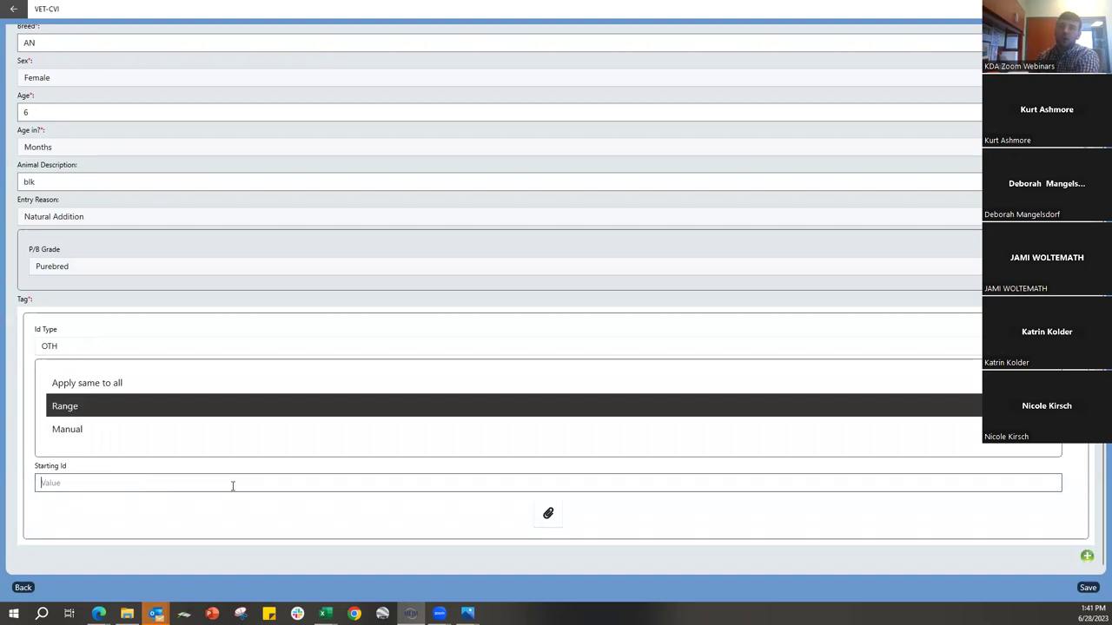
text(48)
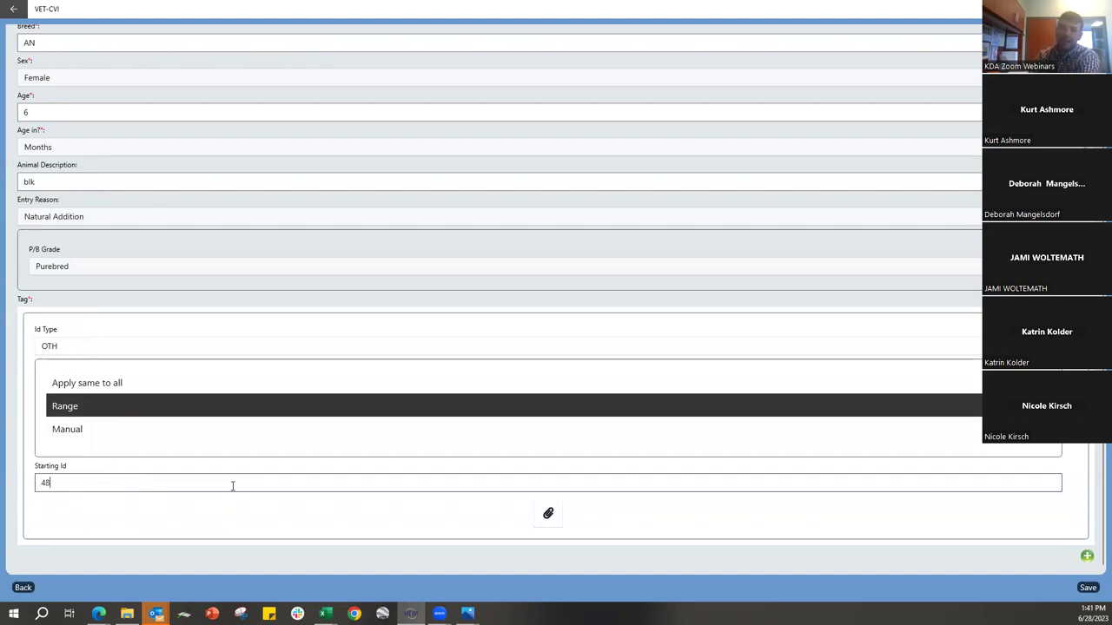
text(ab)
key(BackSpace)
key(BackSpace)
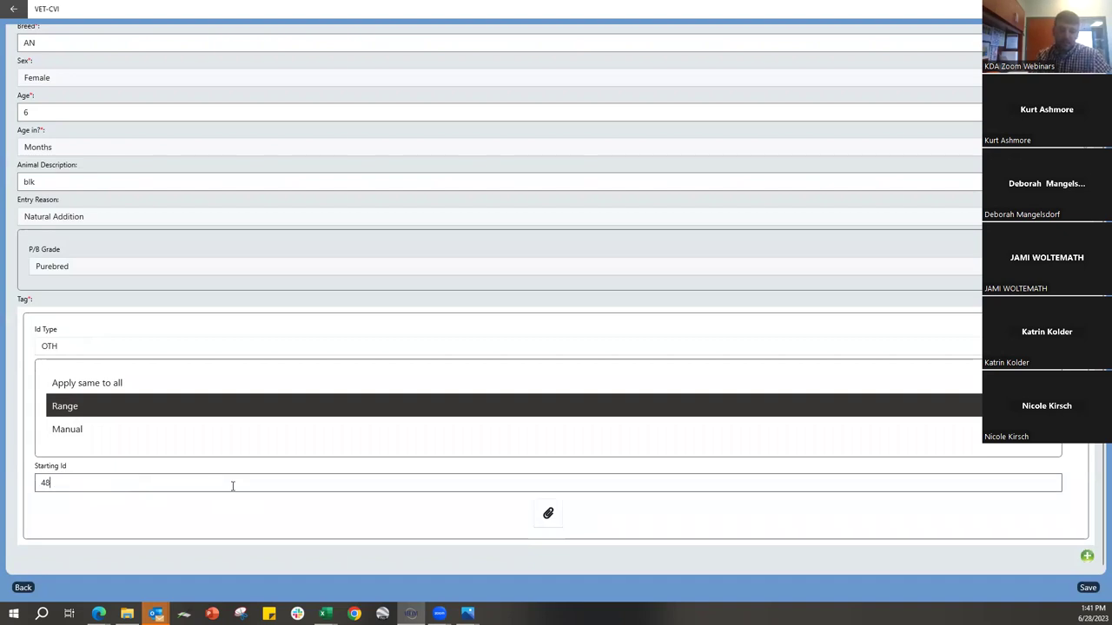
text(ABC)
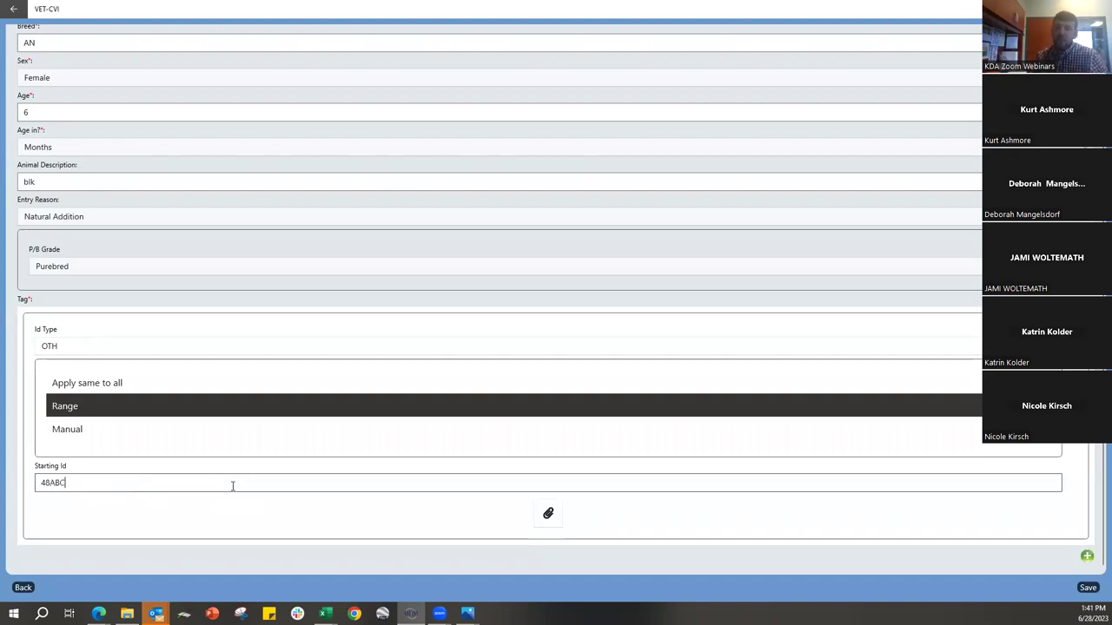
text(1234)
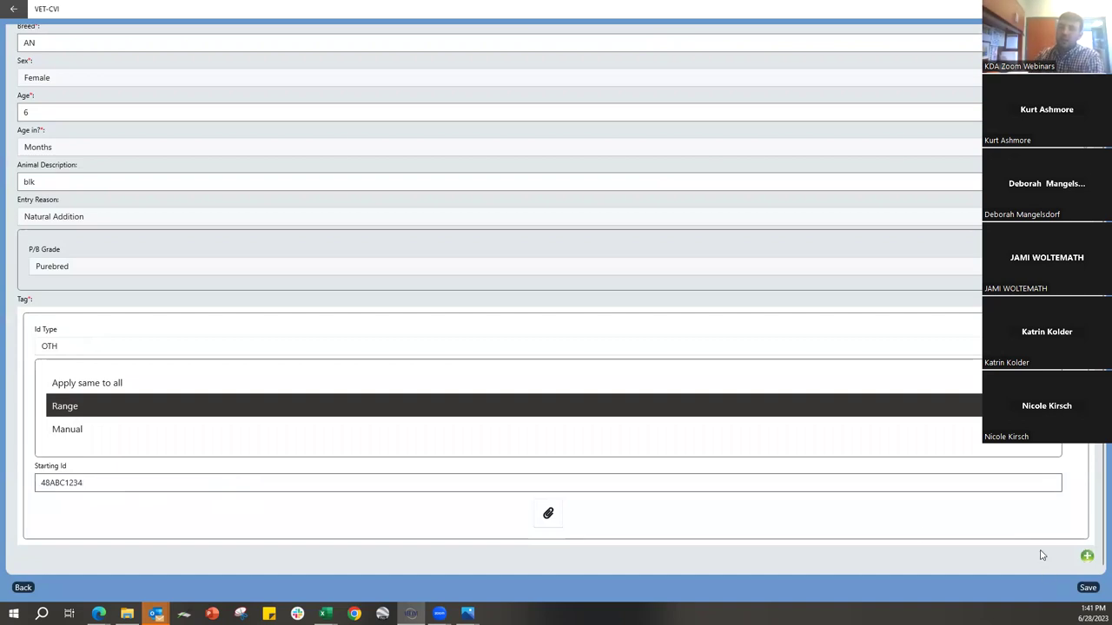
Save the tagged animals and review the resulting Animals list
click(1088, 588)
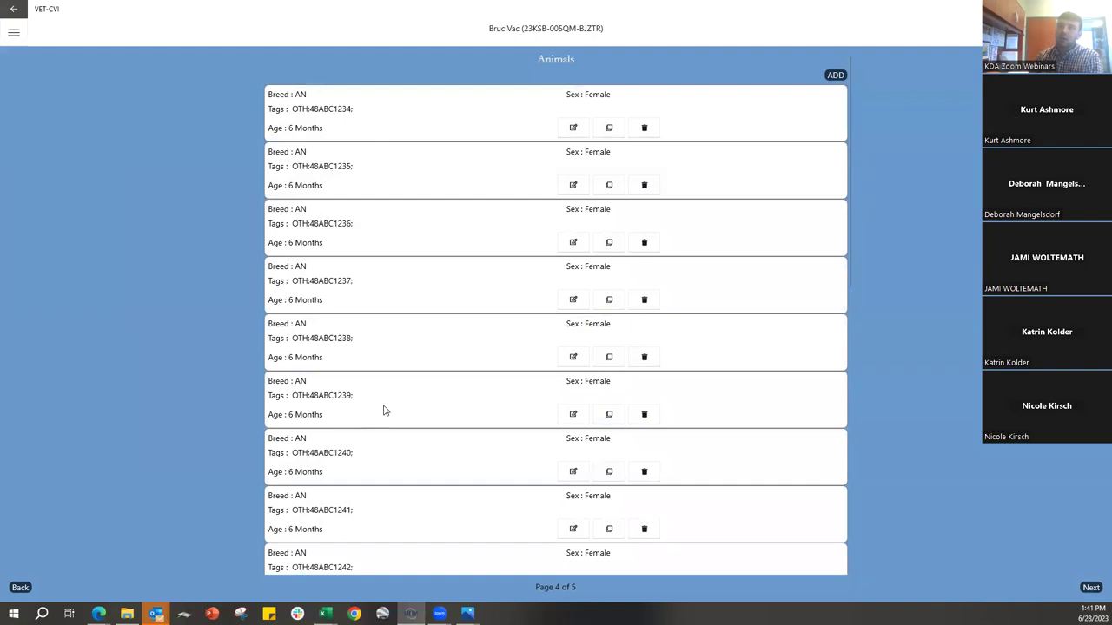
scroll(385, 412, down, 5)
scroll(452, 409, up, 5)
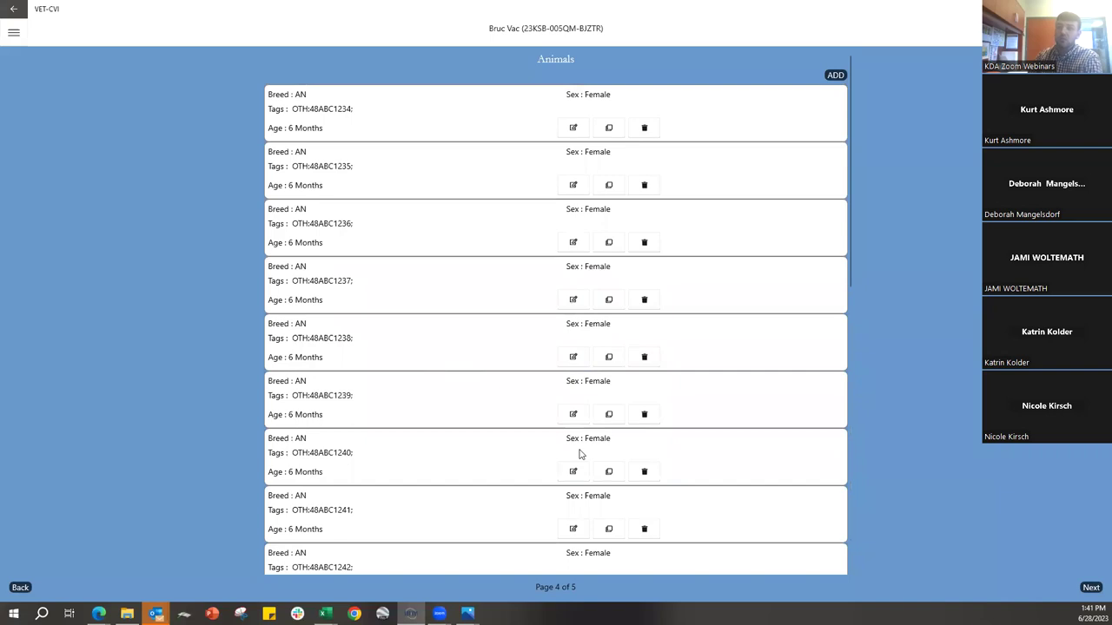
click(1091, 588)
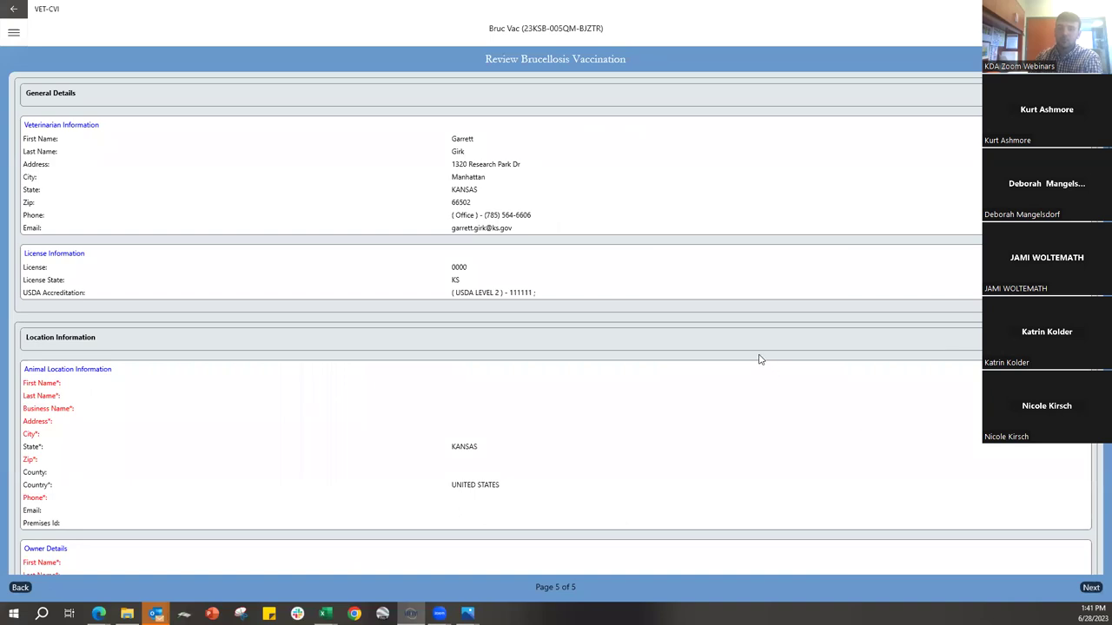
Delete the animal tagged OTH:48ABC1237 and continue to the review page
click(20, 589)
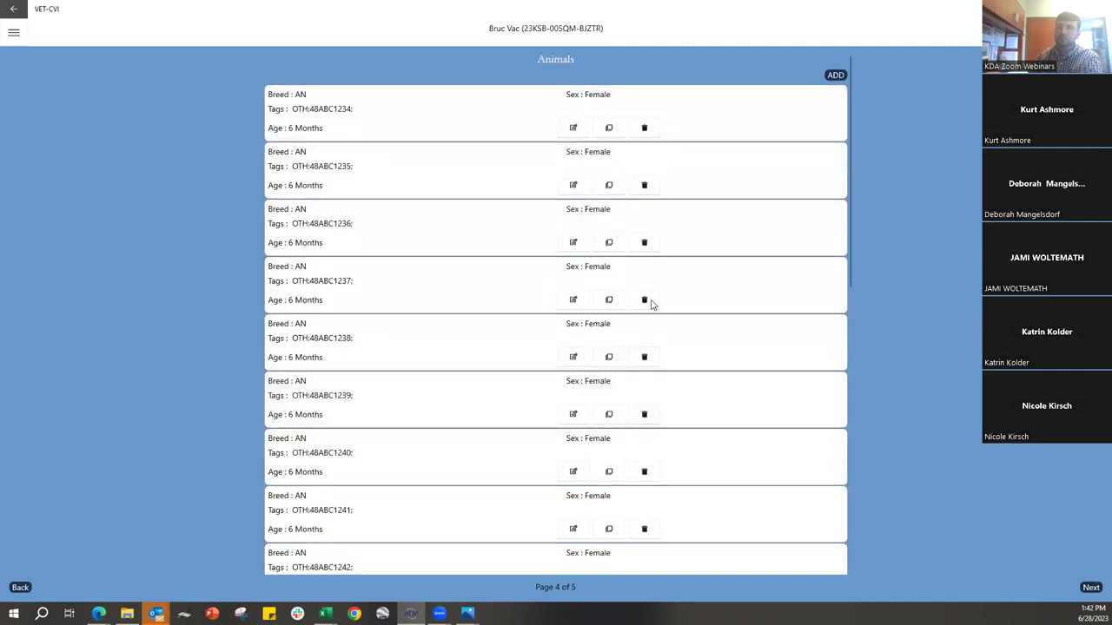
click(643, 300)
scroll(660, 365, down, 3)
scroll(635, 423, up, 3)
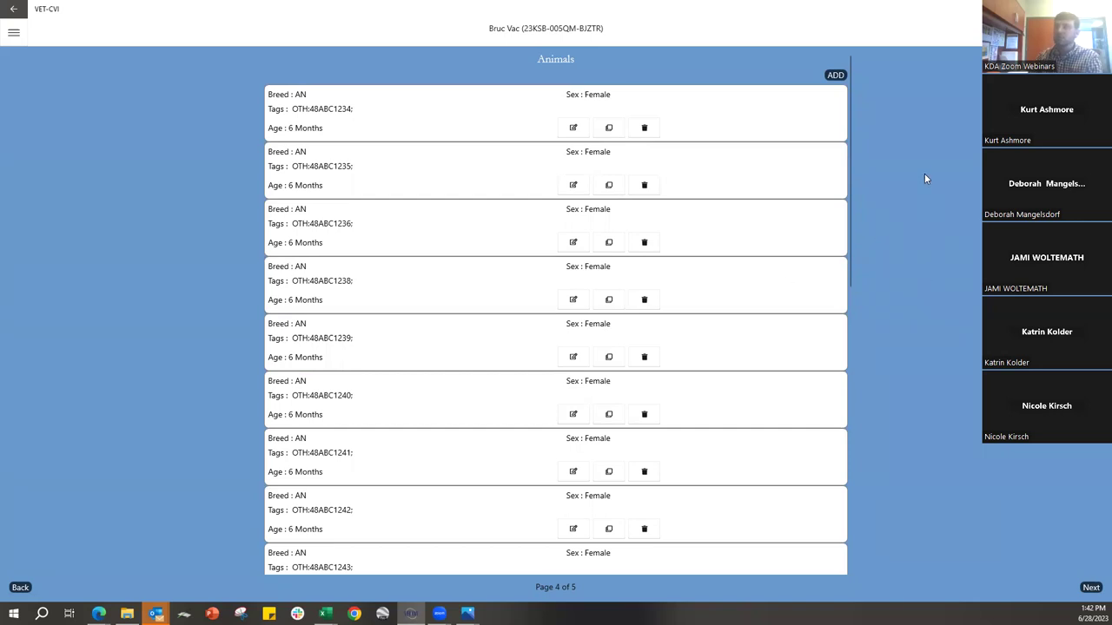
click(1091, 588)
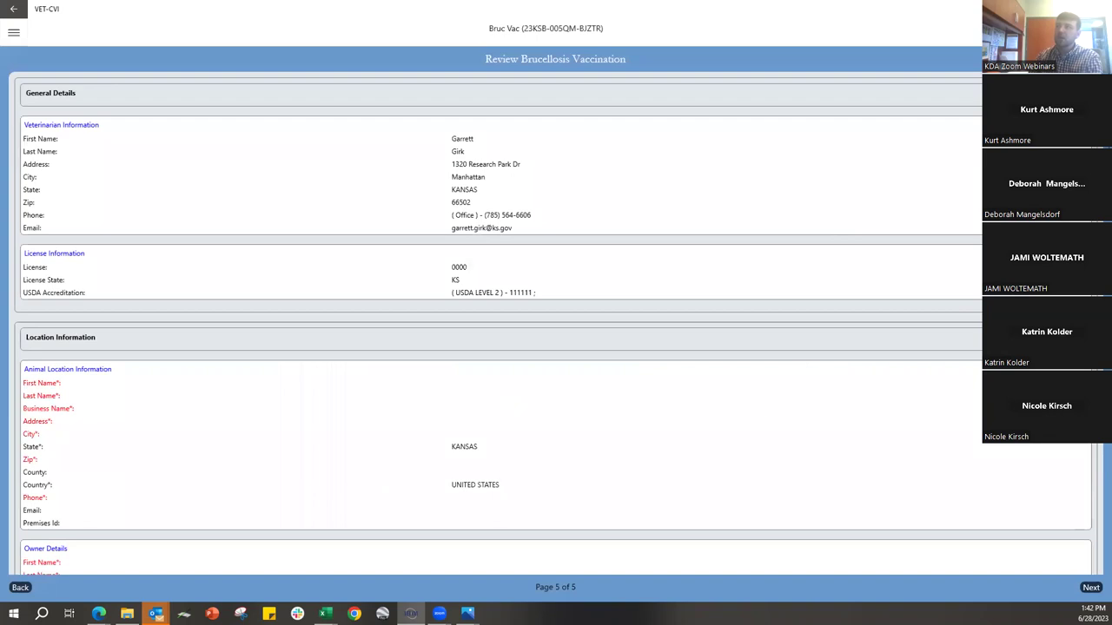
Glance at the section menu, scroll the vaccination review, then return to the Kansas home screen
click(13, 33)
scroll(546, 292, down, 1)
scroll(521, 362, up, 1)
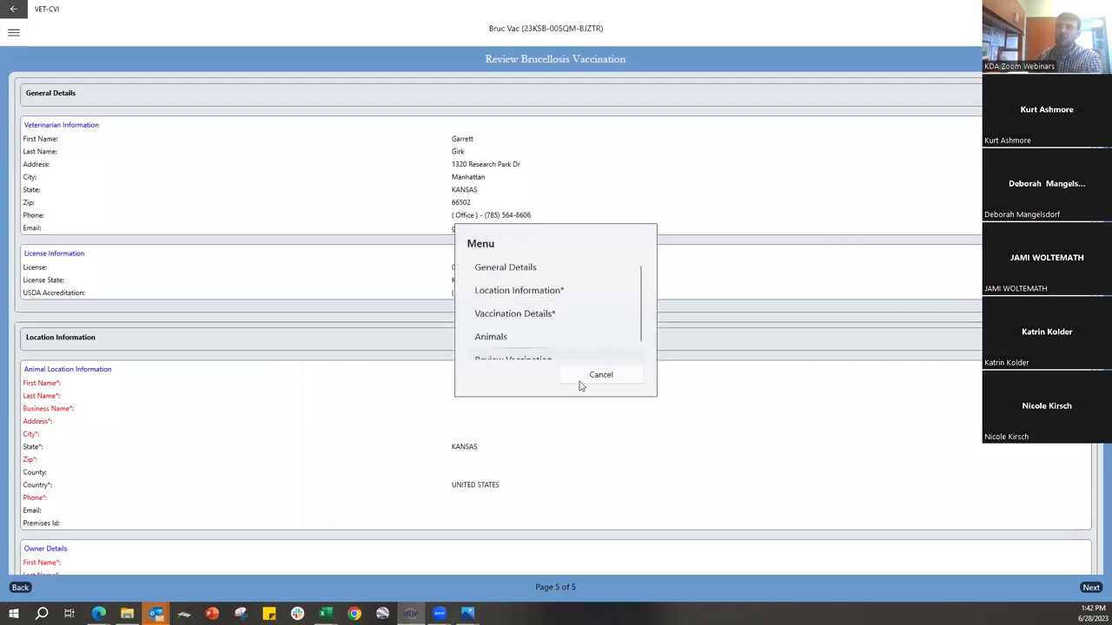
click(588, 377)
scroll(565, 423, down, 4)
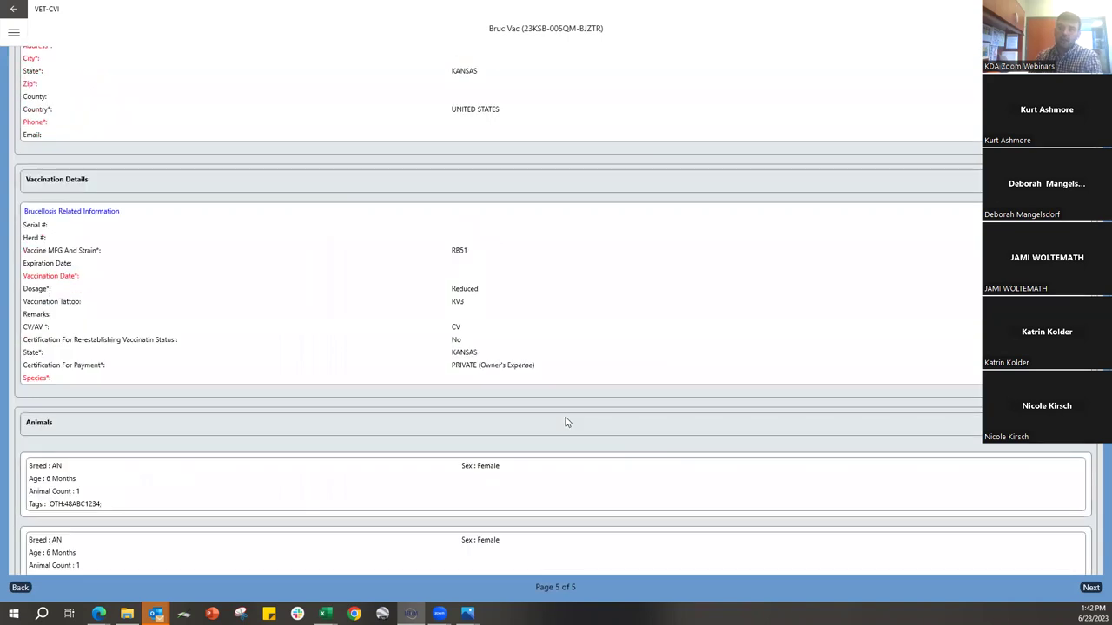
scroll(566, 422, down, 2)
scroll(566, 422, up, 6)
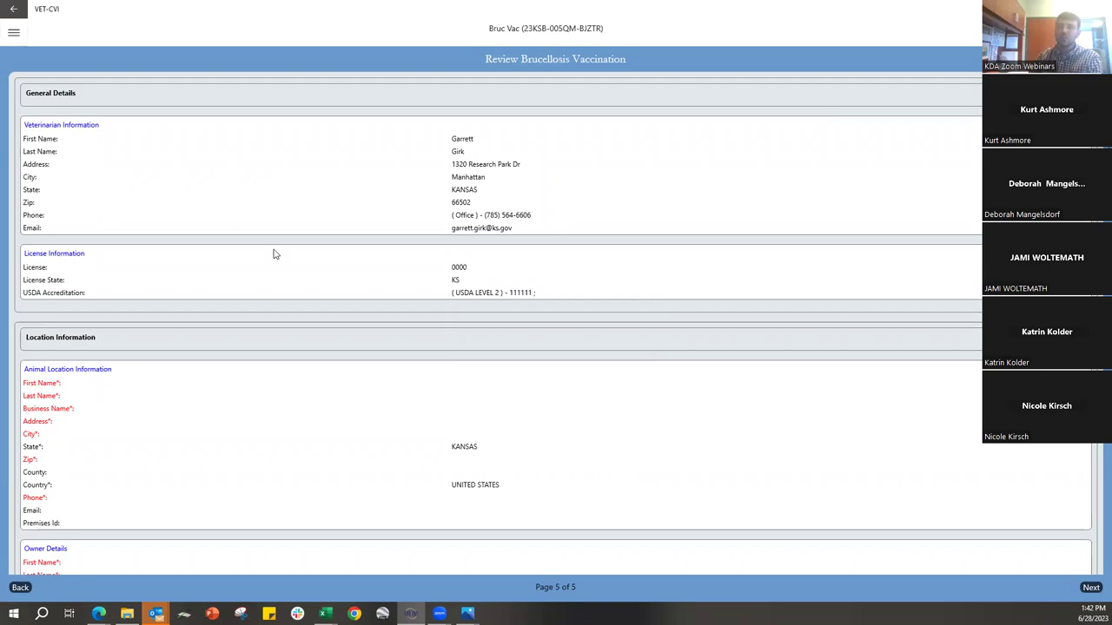
click(13, 9)
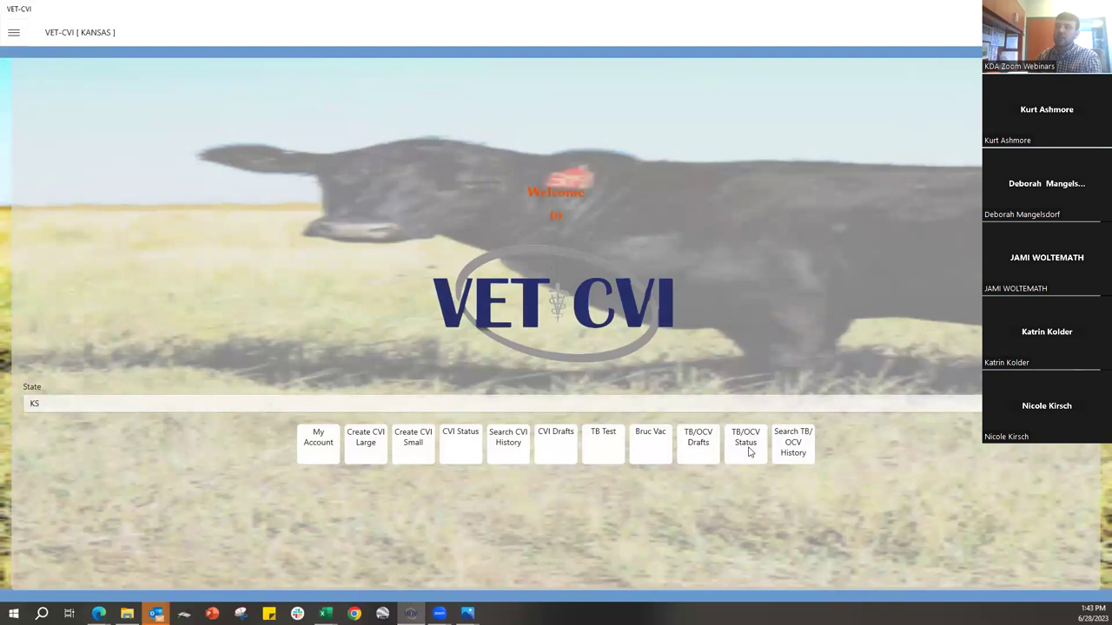
Check the TB/OCV History search and TB/OCV Status pages, then start a Small Animal CVI
click(796, 444)
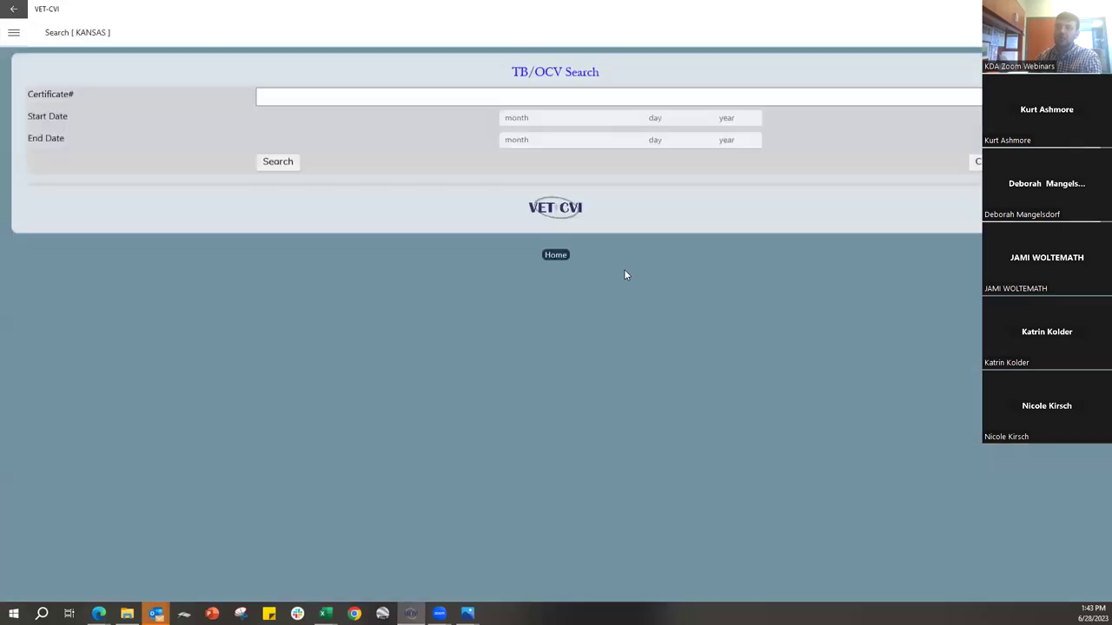
click(552, 253)
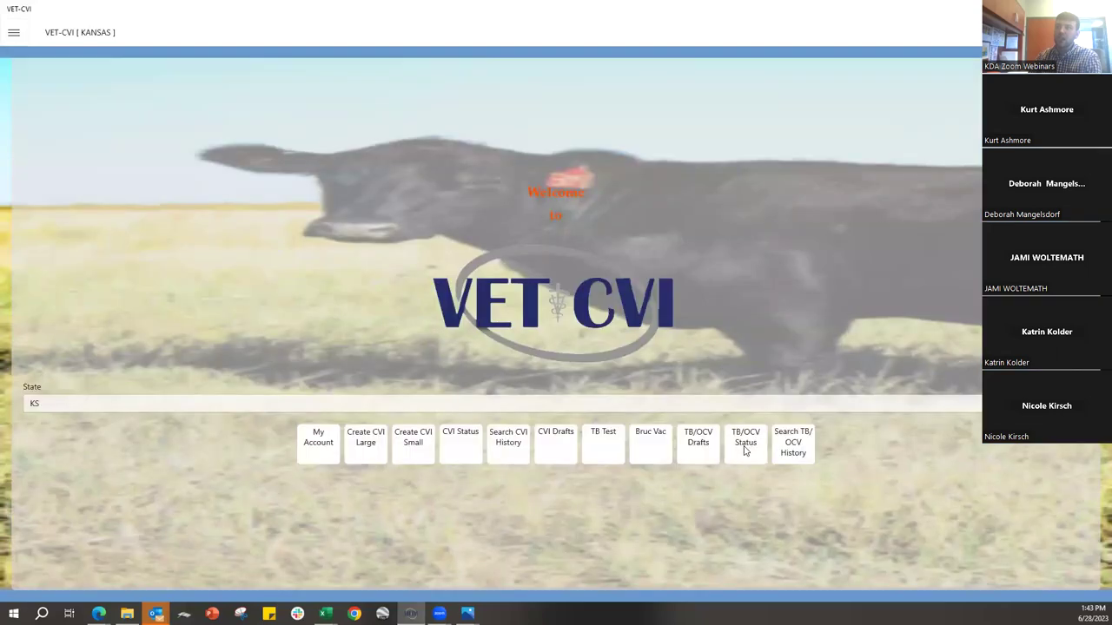
click(745, 446)
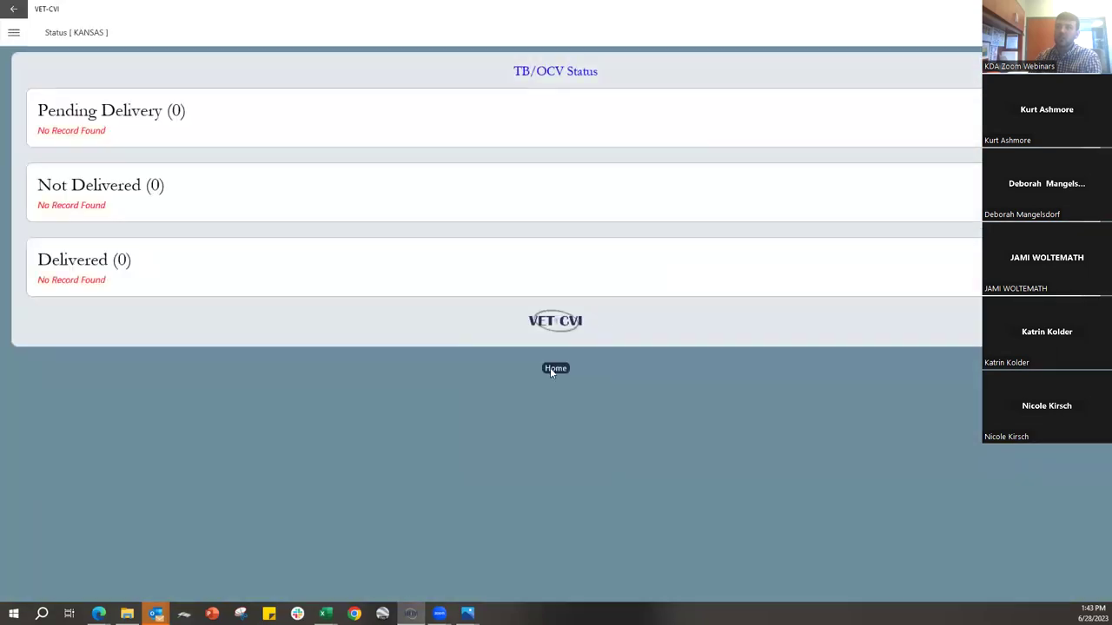
click(549, 369)
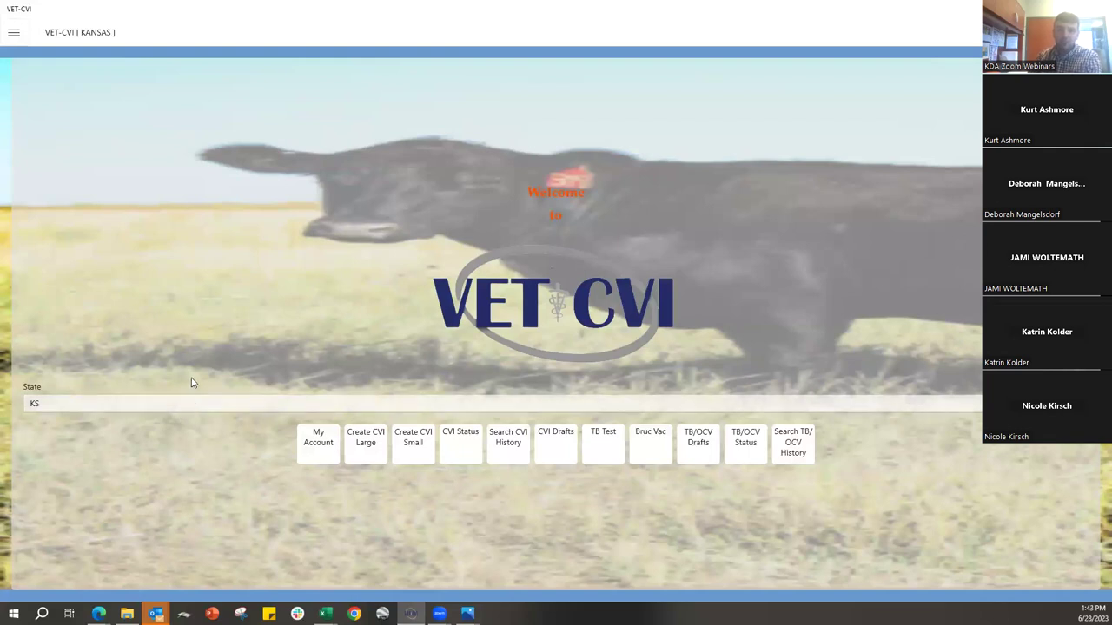
click(413, 442)
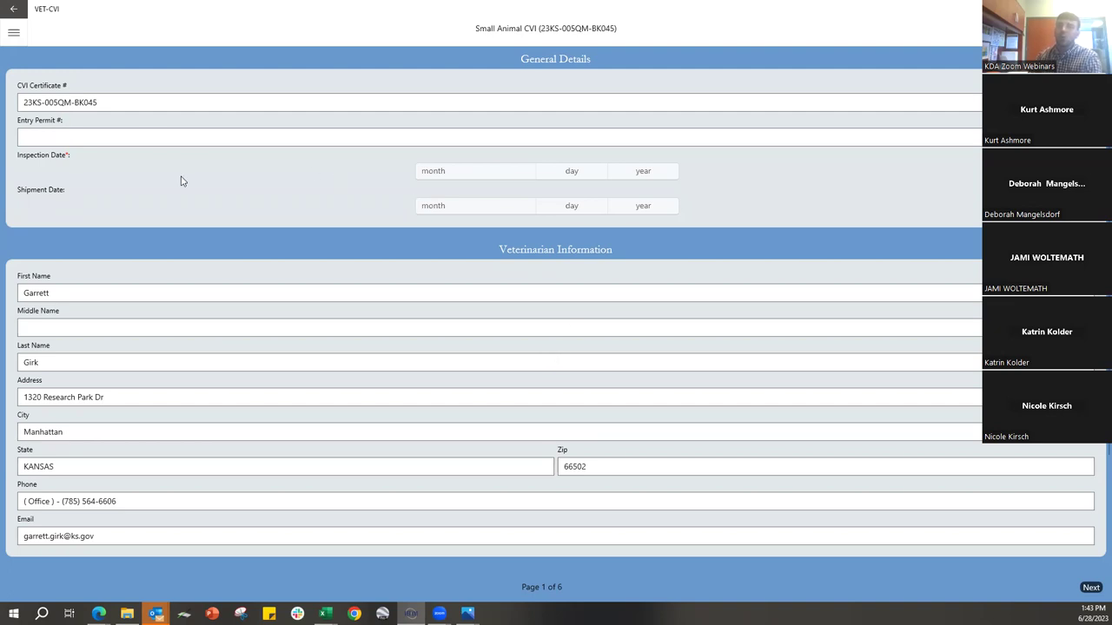
Advance past pages 1 and 2, accepting the missing required fields
click(1091, 588)
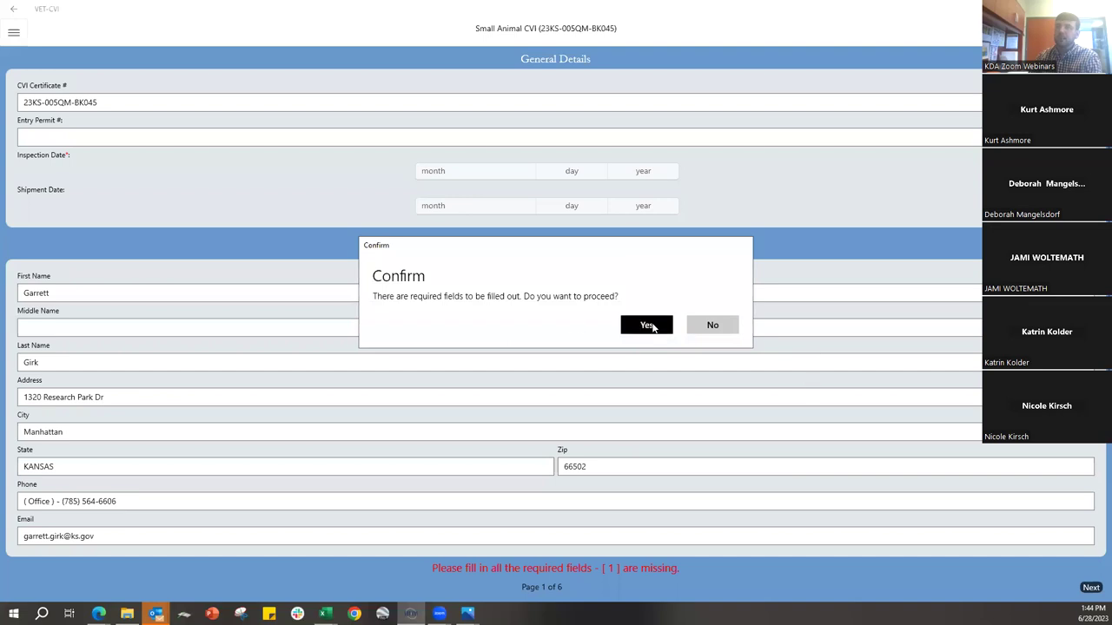
click(646, 325)
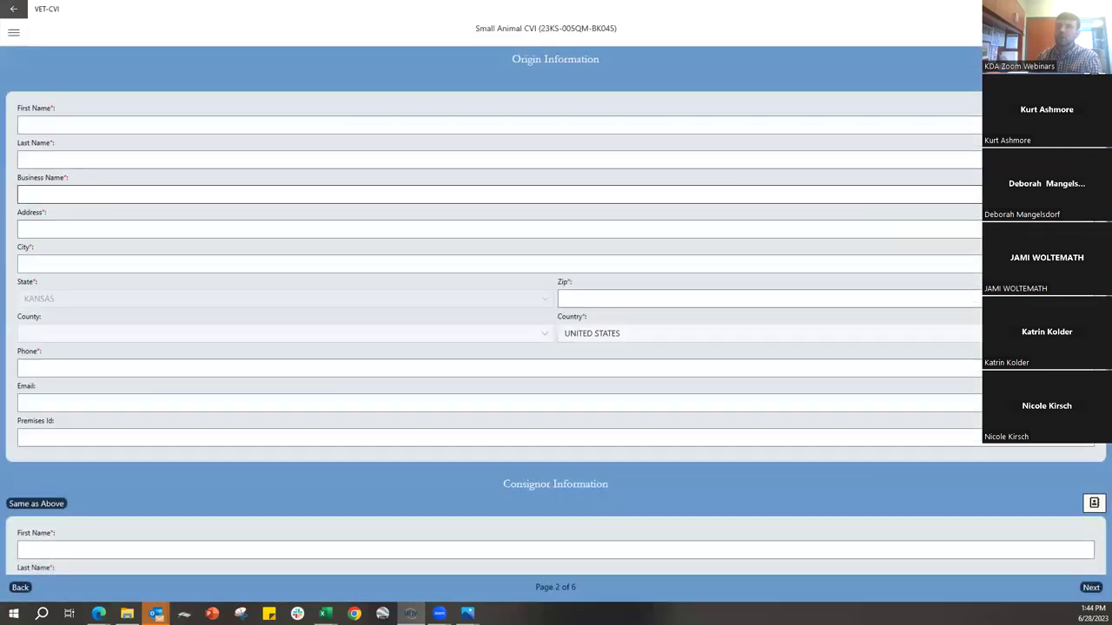
click(1091, 587)
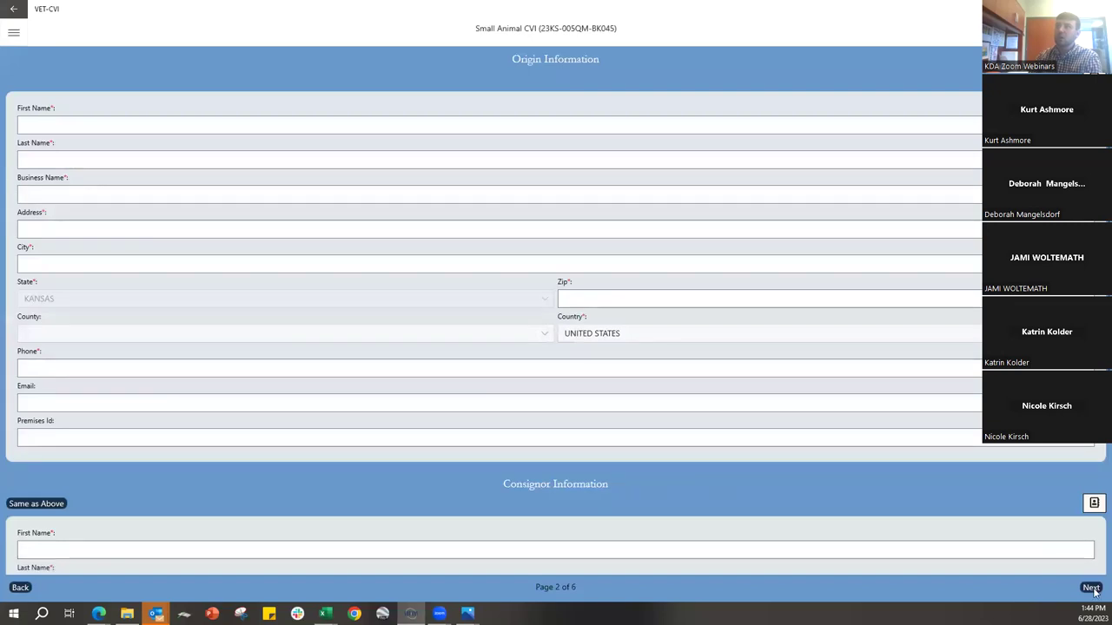
click(646, 327)
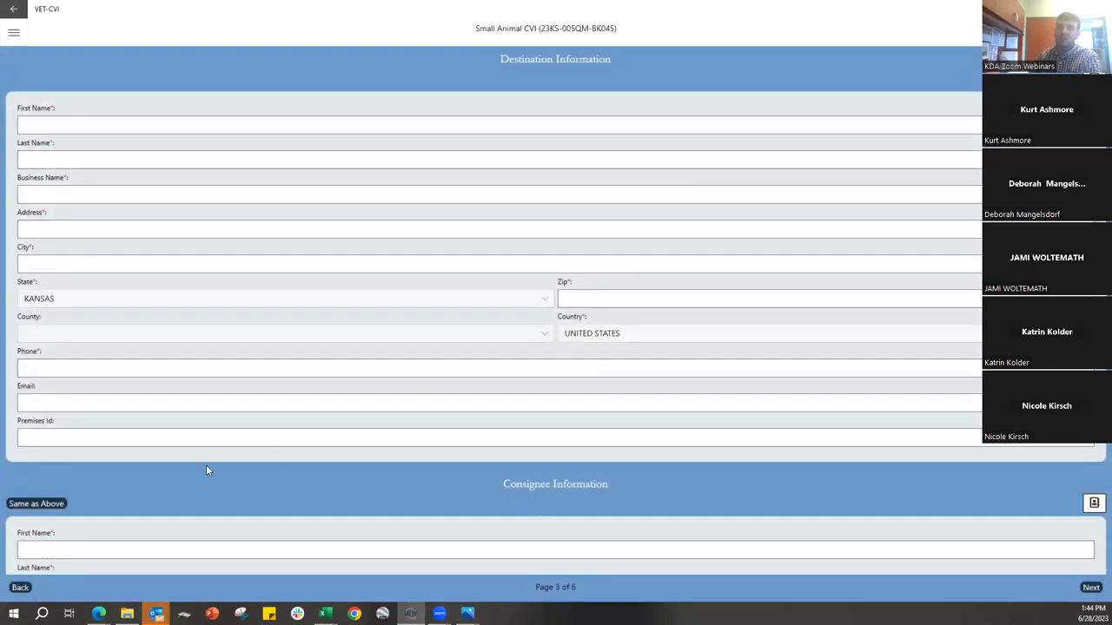
Set the destination country to SWITZERLAND, keeping KANSAS as state
click(54, 303)
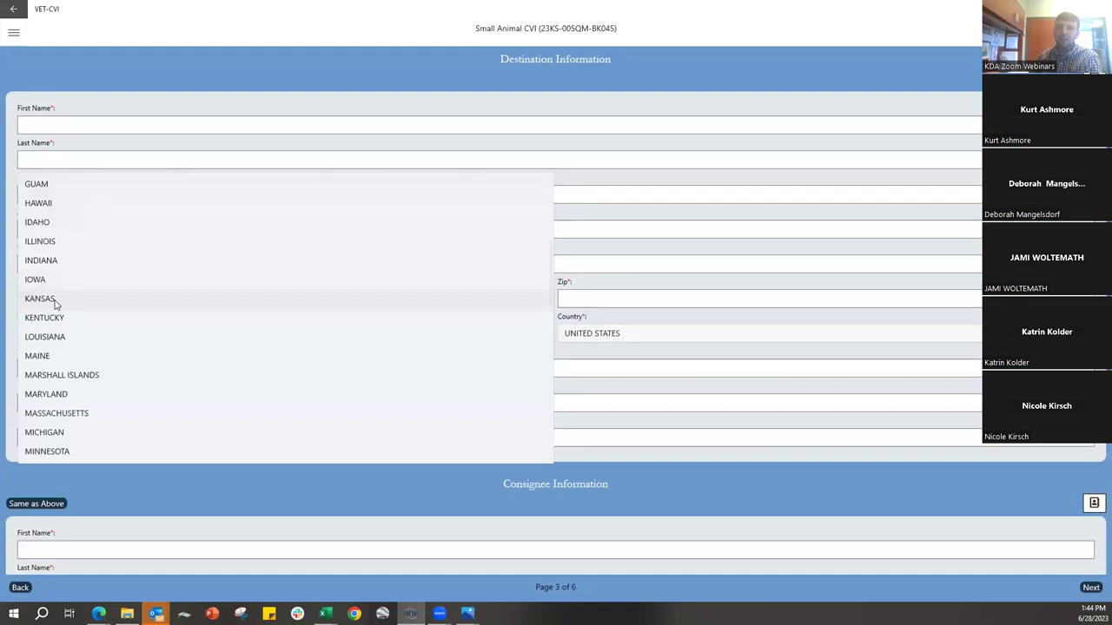
click(110, 301)
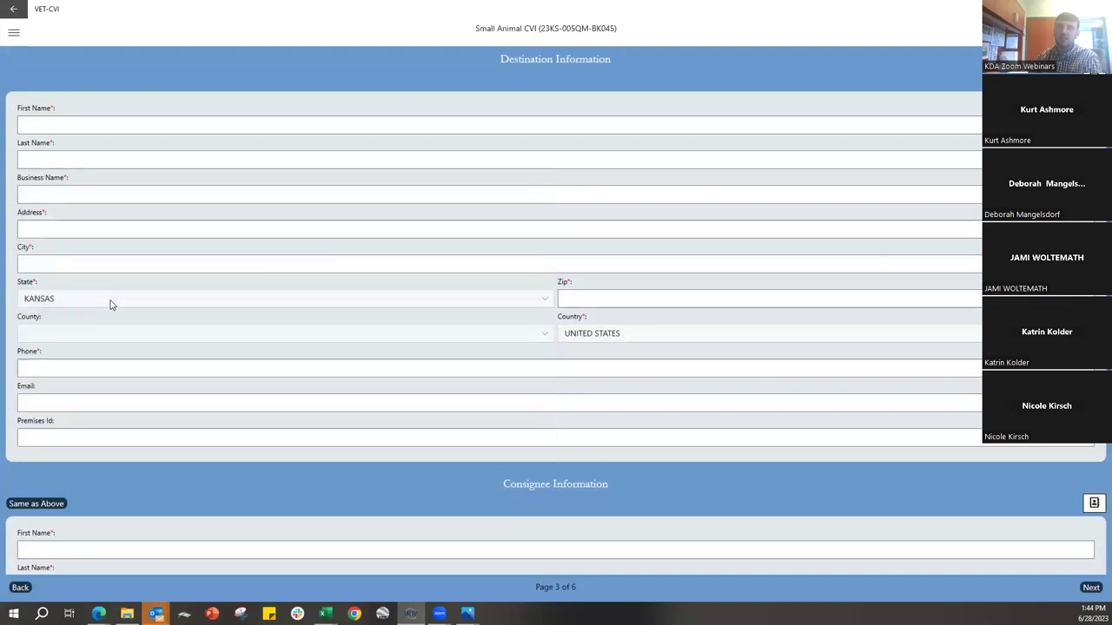
click(629, 340)
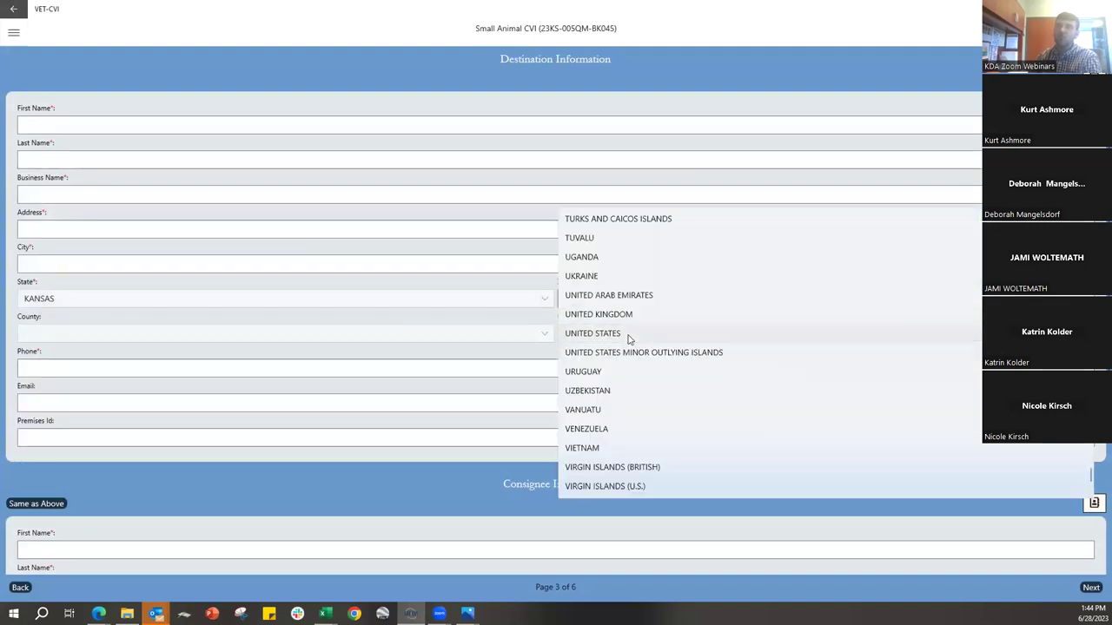
scroll(671, 361, up, 4)
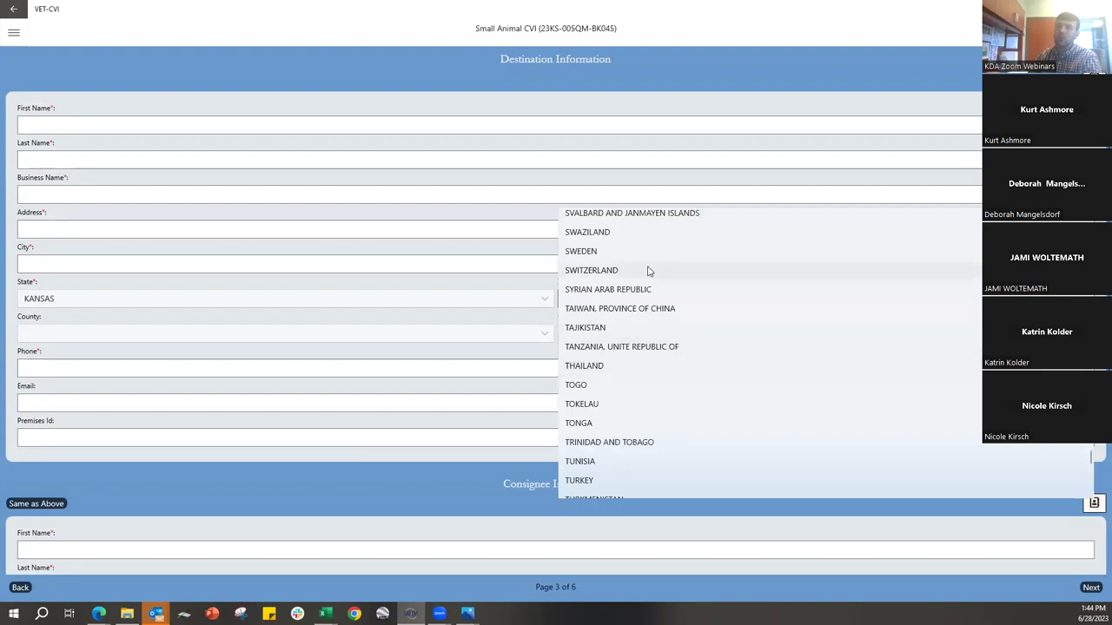
click(647, 271)
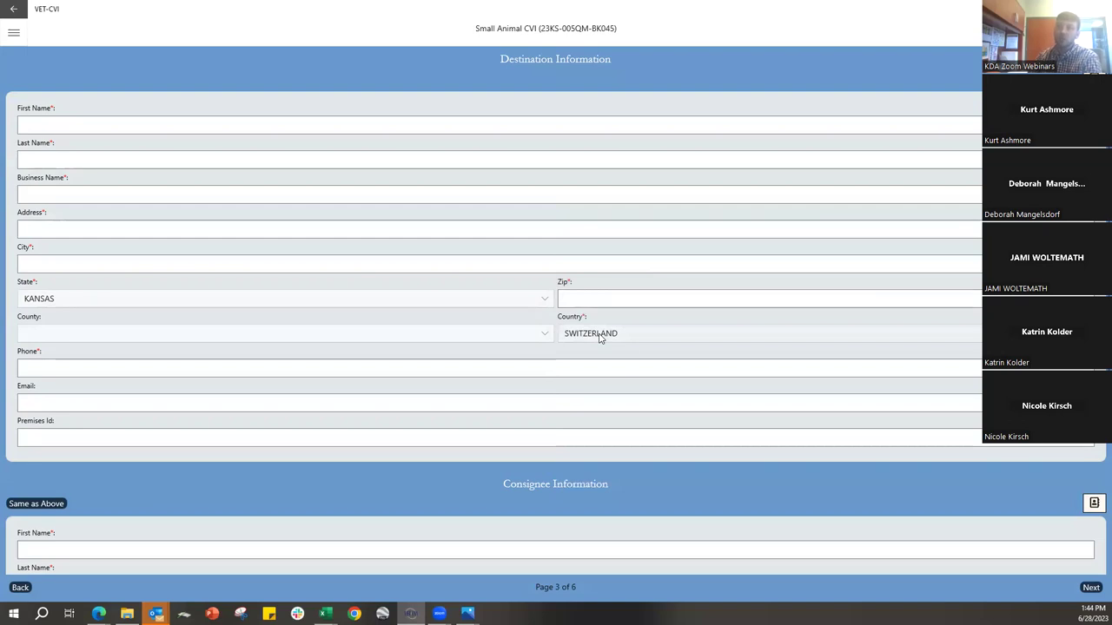
click(189, 298)
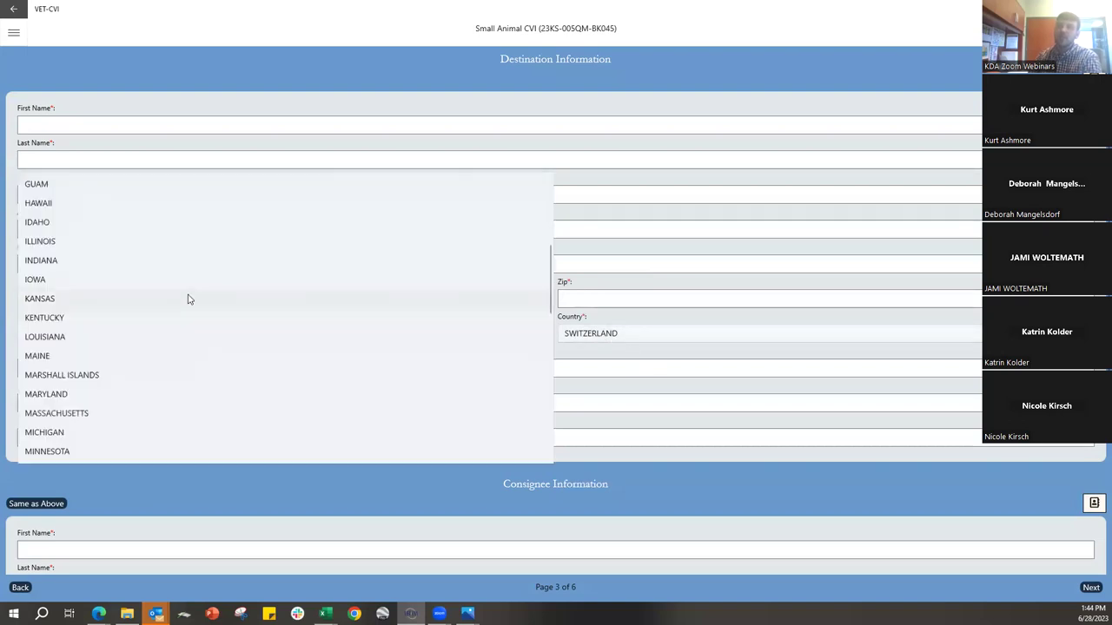
click(188, 299)
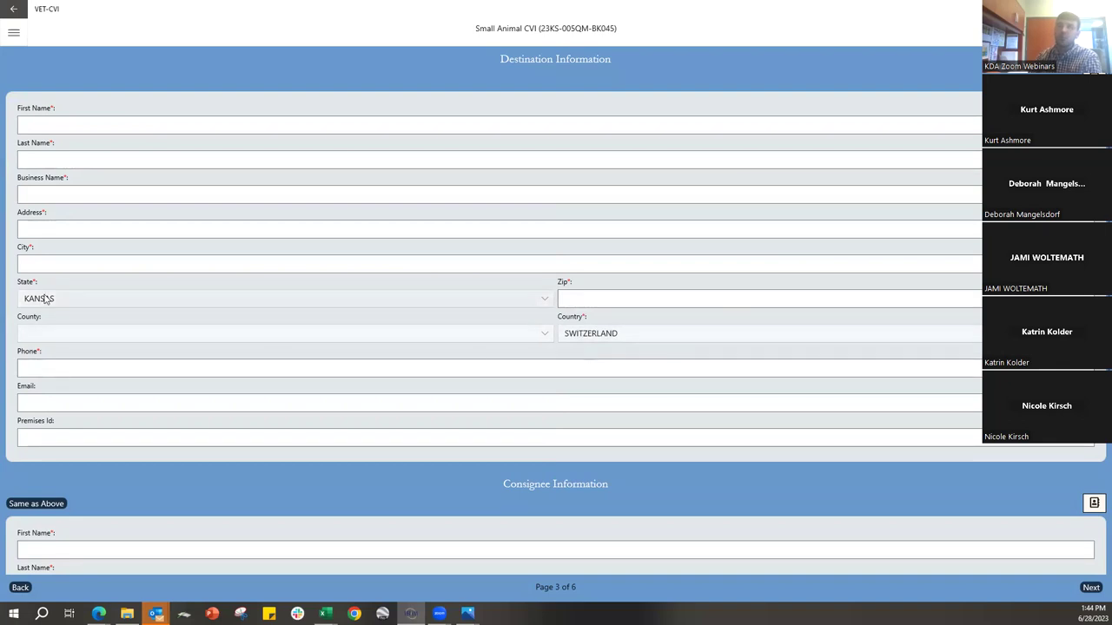
Confirm KANSAS as destination state, touch the address and zip fields, and continue
click(85, 298)
scroll(93, 314, down, 8)
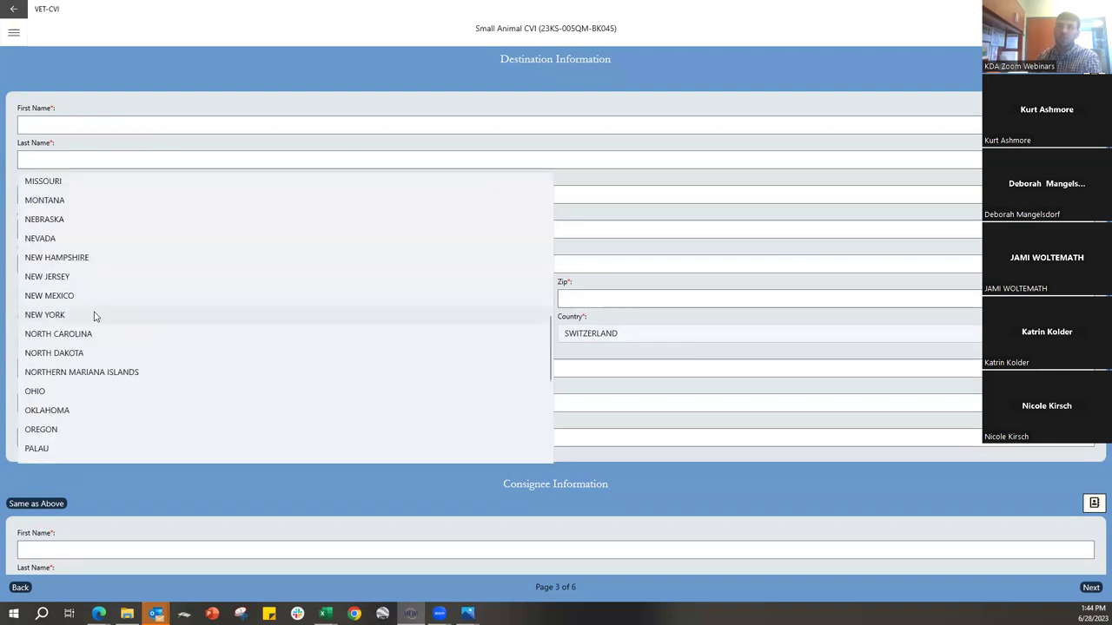
scroll(95, 315, down, 3)
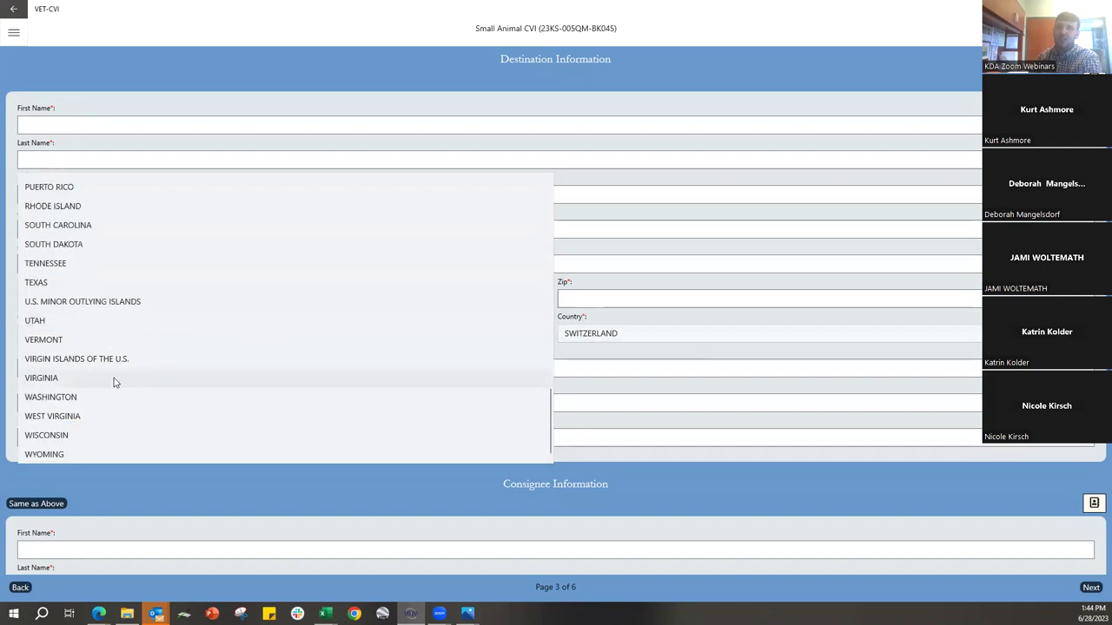
scroll(106, 375, up, 4)
scroll(104, 373, up, 4)
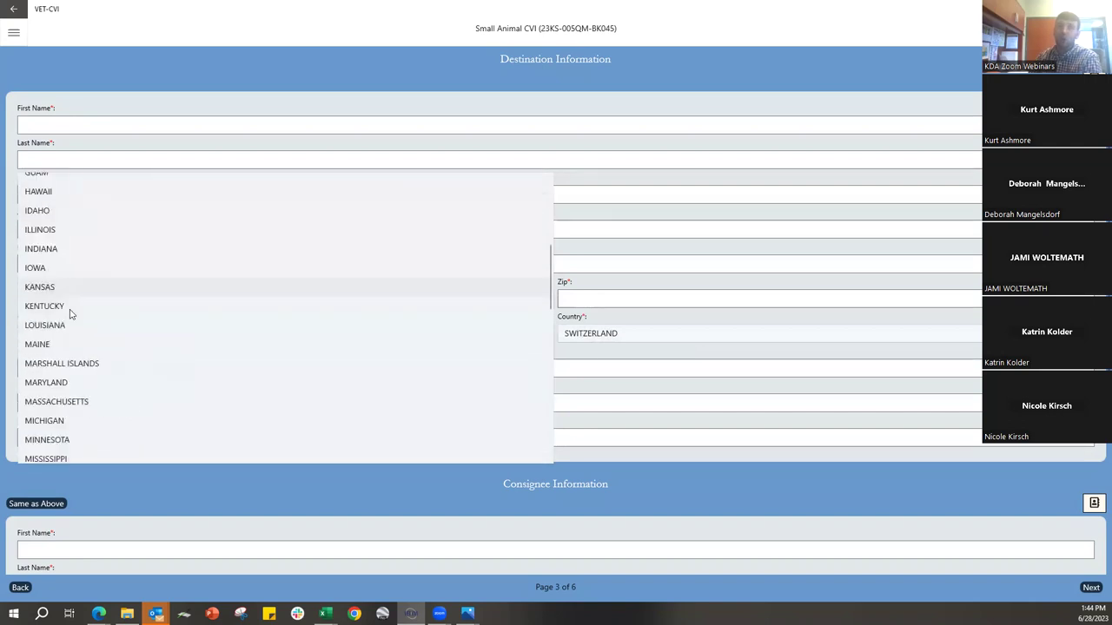
click(42, 290)
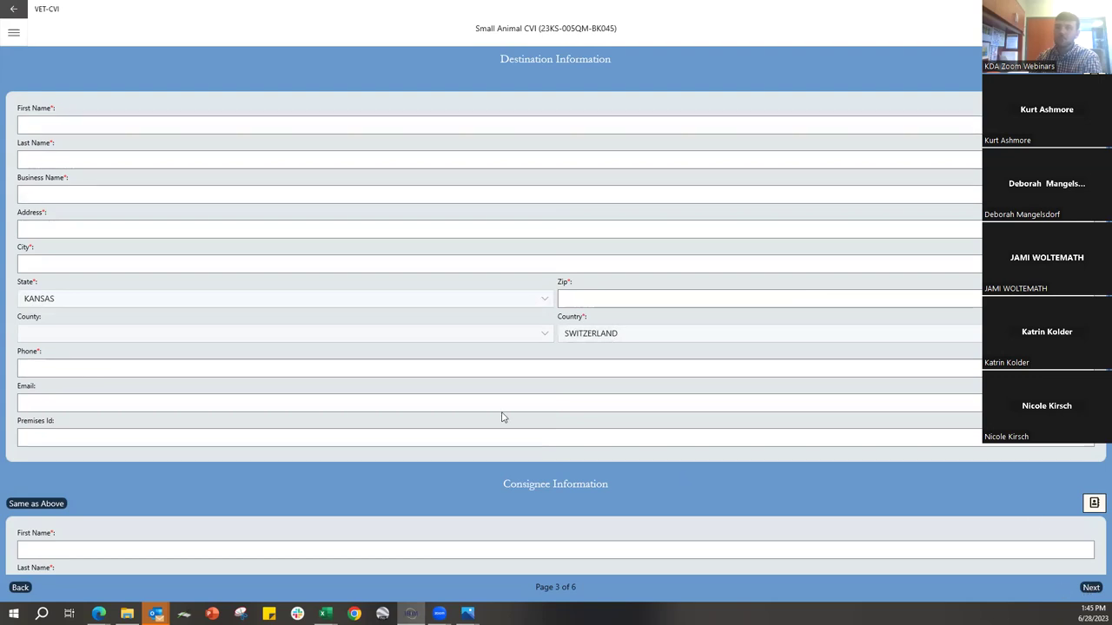
click(143, 224)
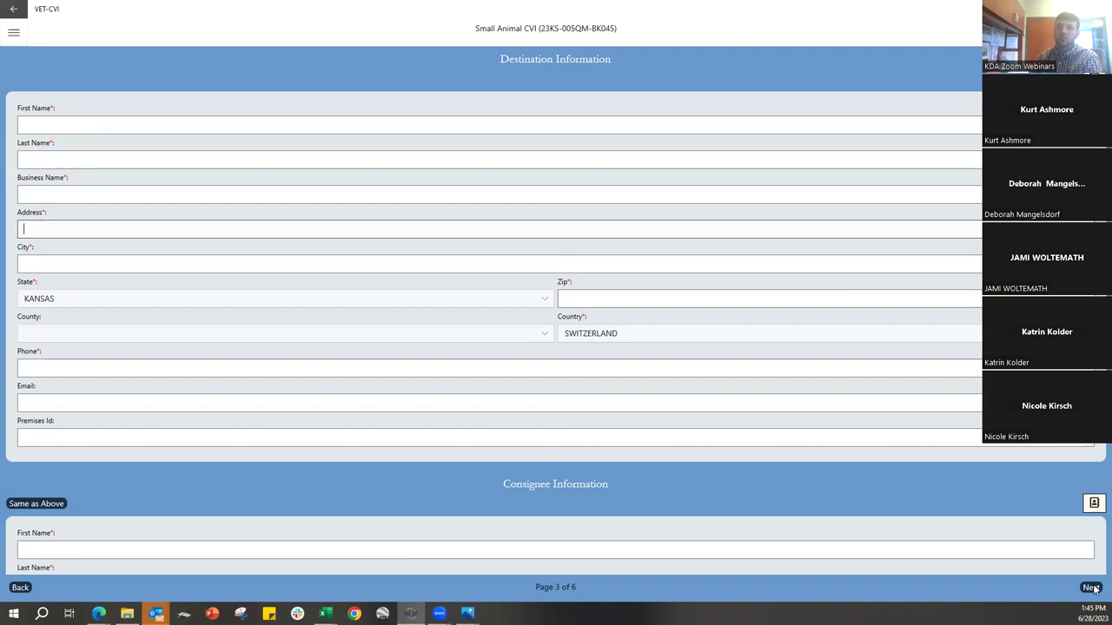
click(600, 299)
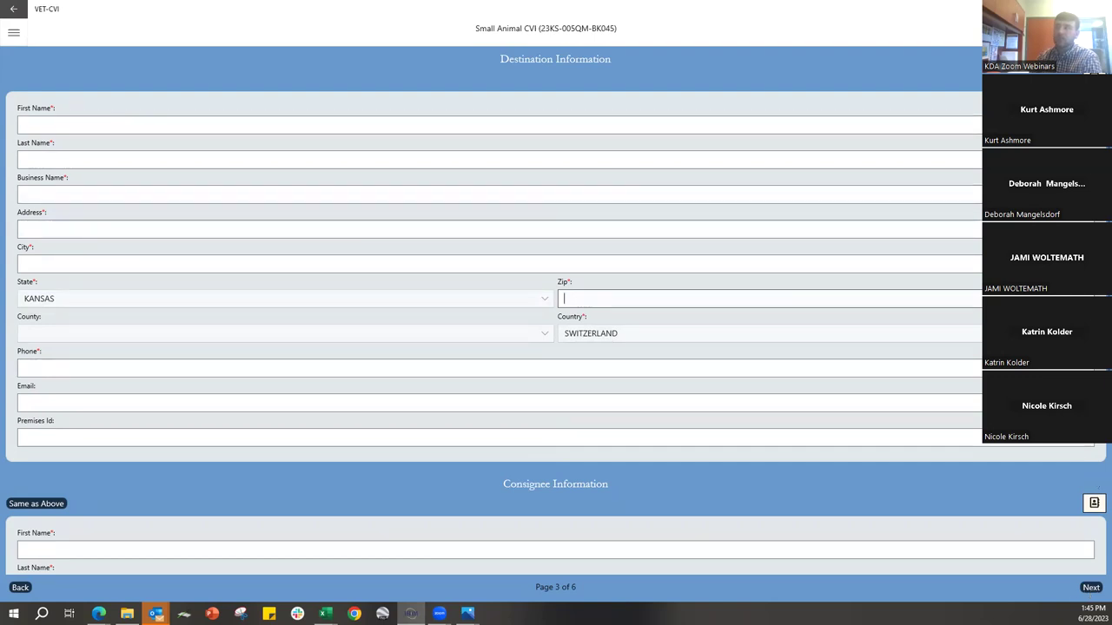
click(1091, 588)
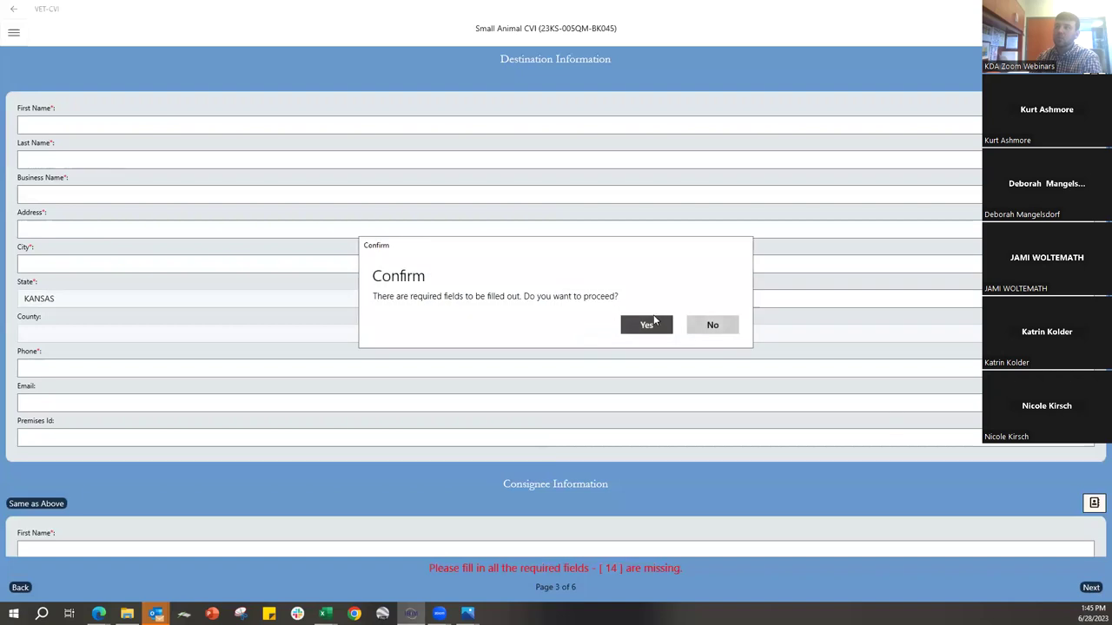
Leave Purpose, Transport Method and Interstate Transport unset and continue to Species/Class
click(656, 323)
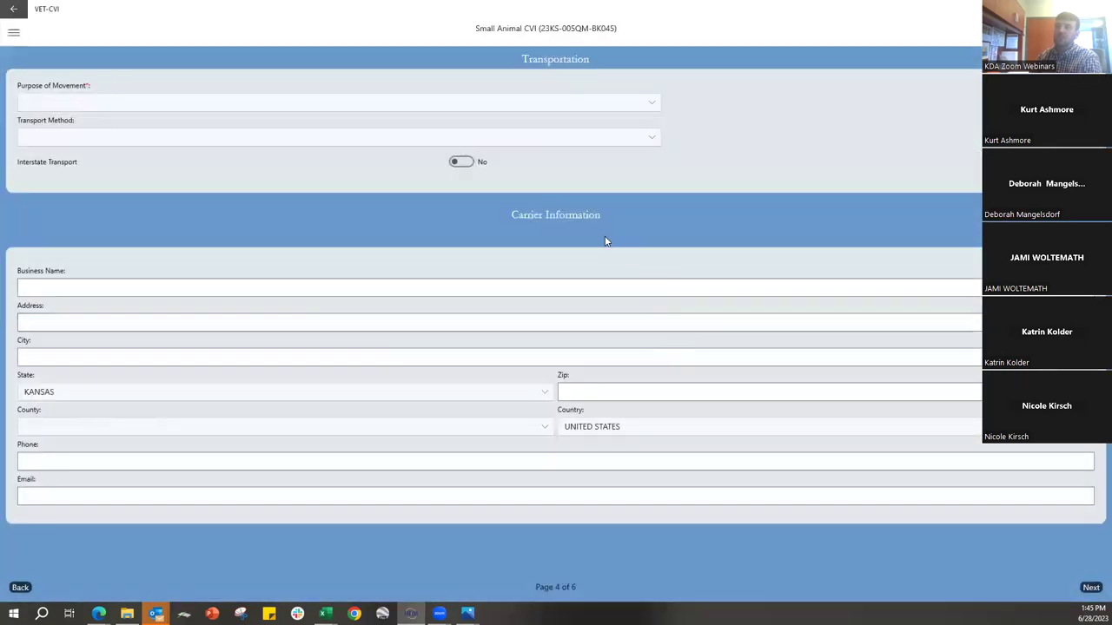
click(152, 107)
scroll(168, 208, up, 1)
scroll(166, 225, down, 1)
scroll(166, 228, up, 1)
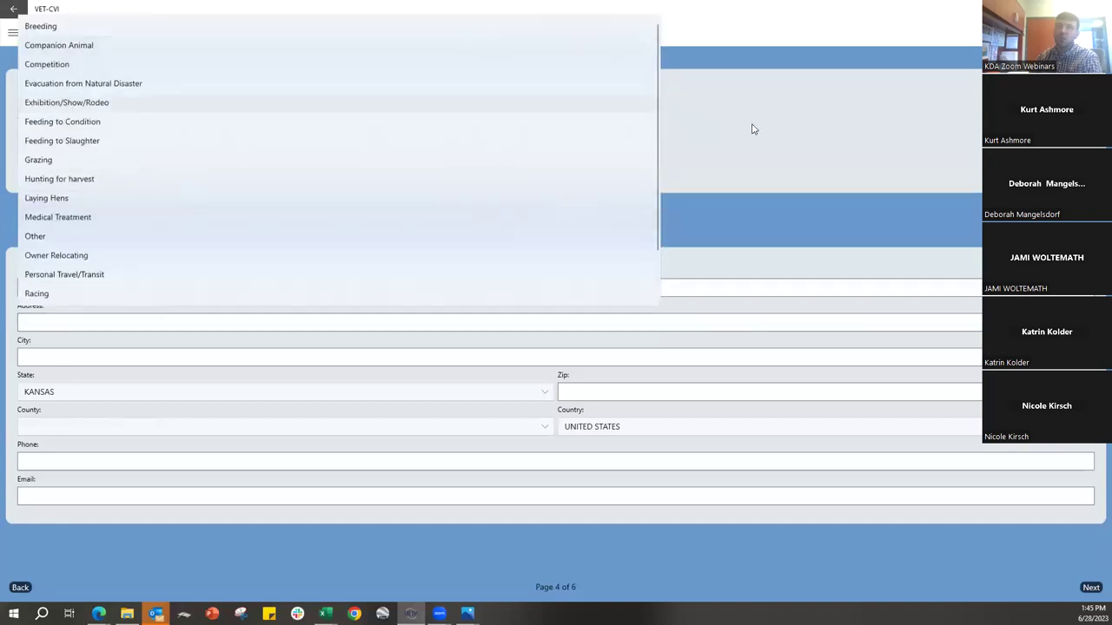
click(781, 163)
click(133, 136)
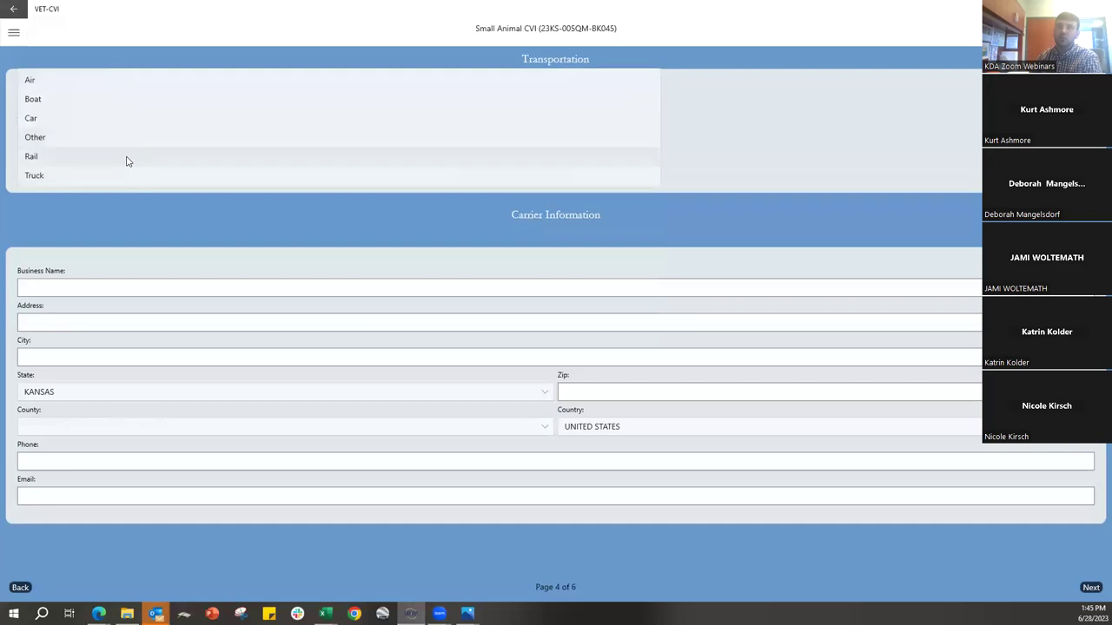
click(122, 218)
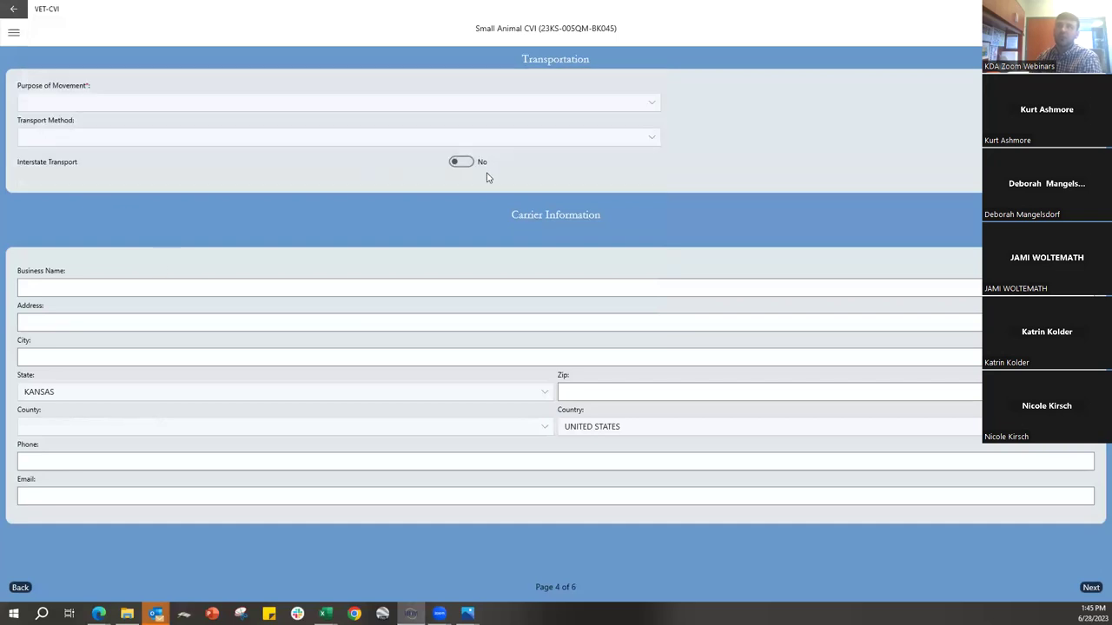
click(461, 162)
click(466, 166)
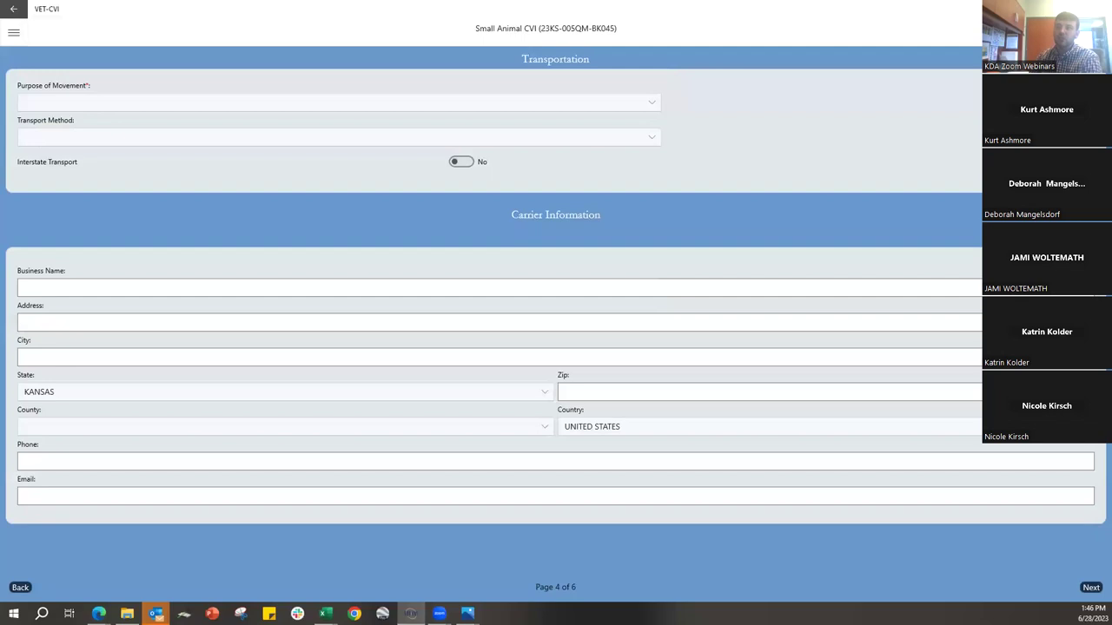
click(1088, 587)
click(650, 325)
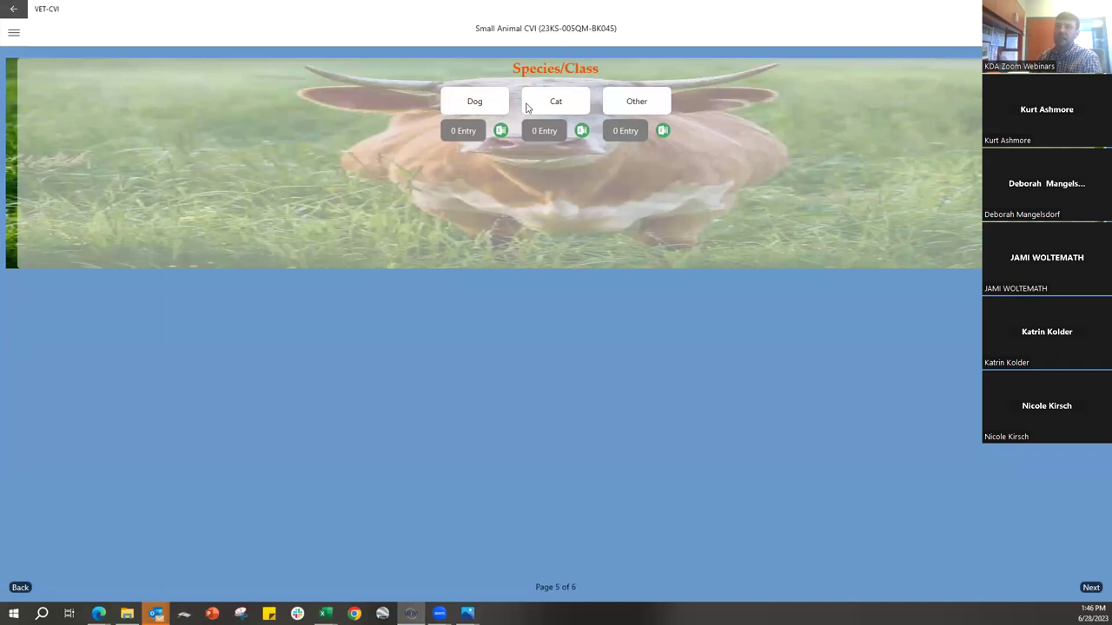
Add a Dog entry to the certificate and look over its breed and sex fields
click(480, 106)
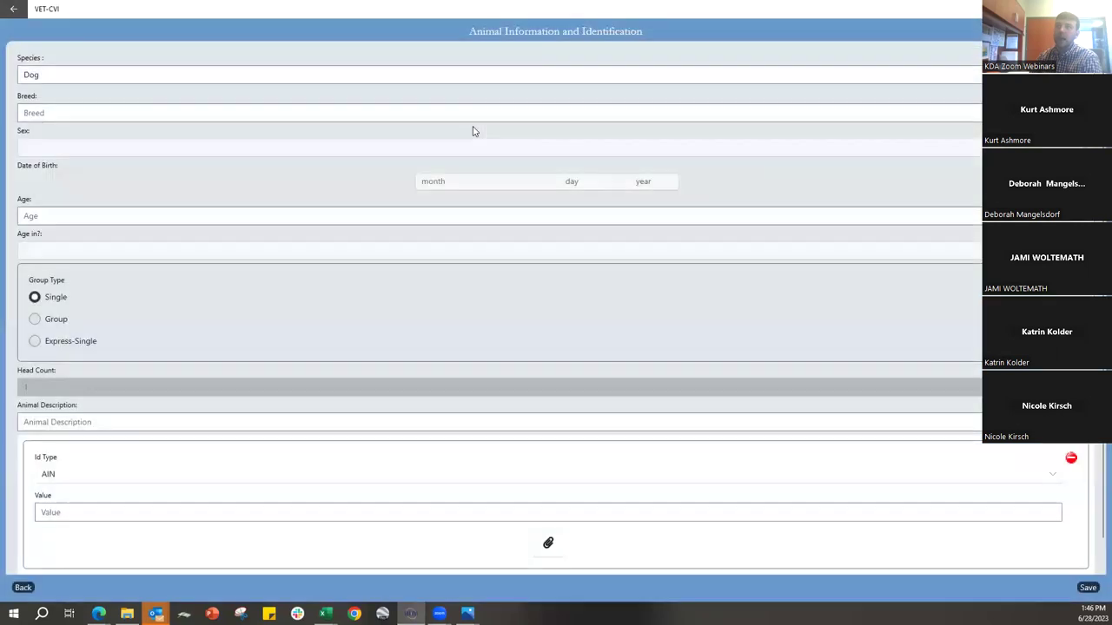
click(73, 112)
click(91, 149)
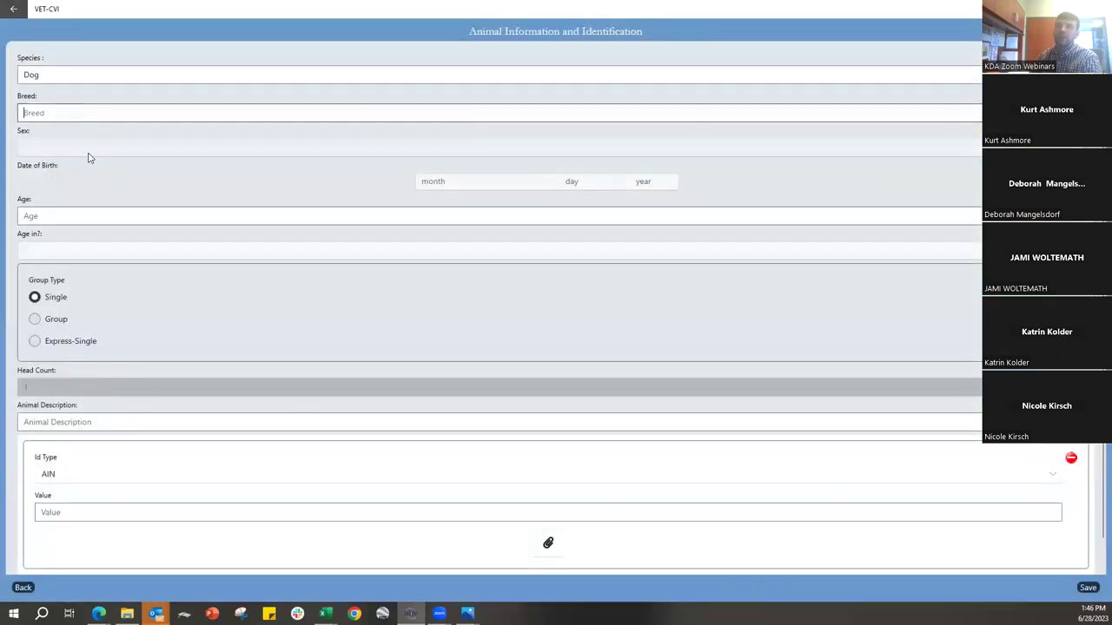
click(158, 415)
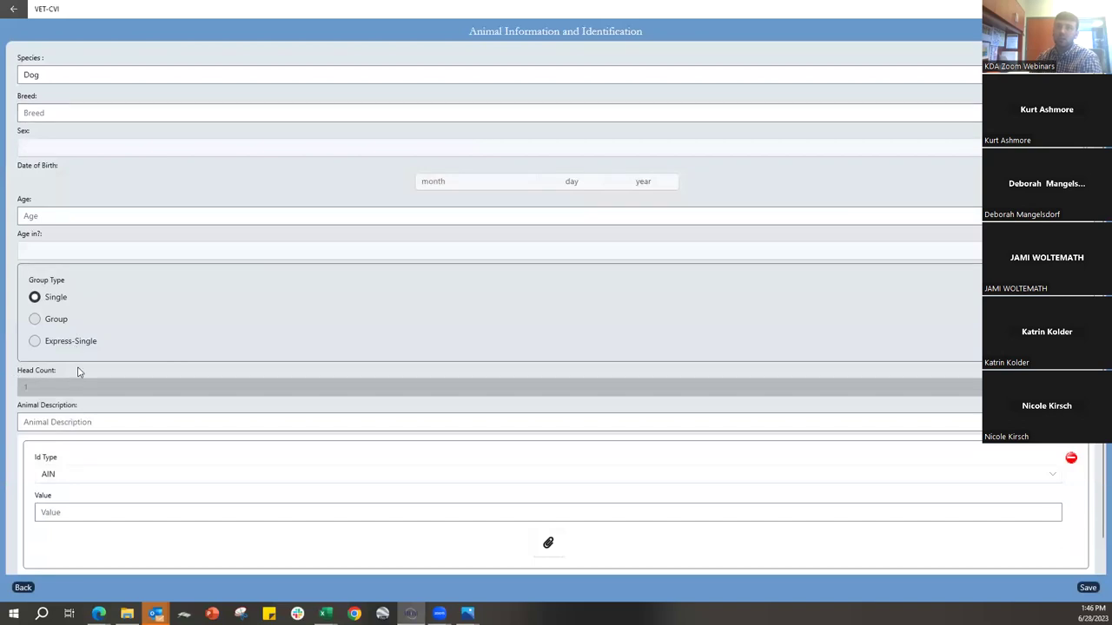
scroll(103, 388, down, 1)
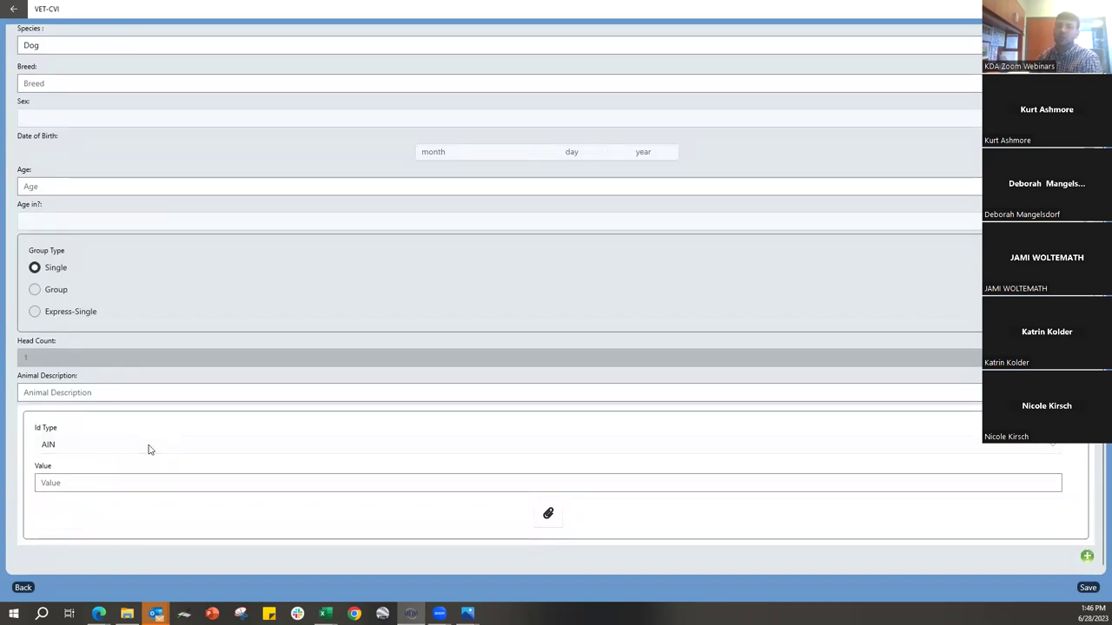
Try MfrRFID as the dog's ID type, then switch it to Equine Photographs
click(149, 449)
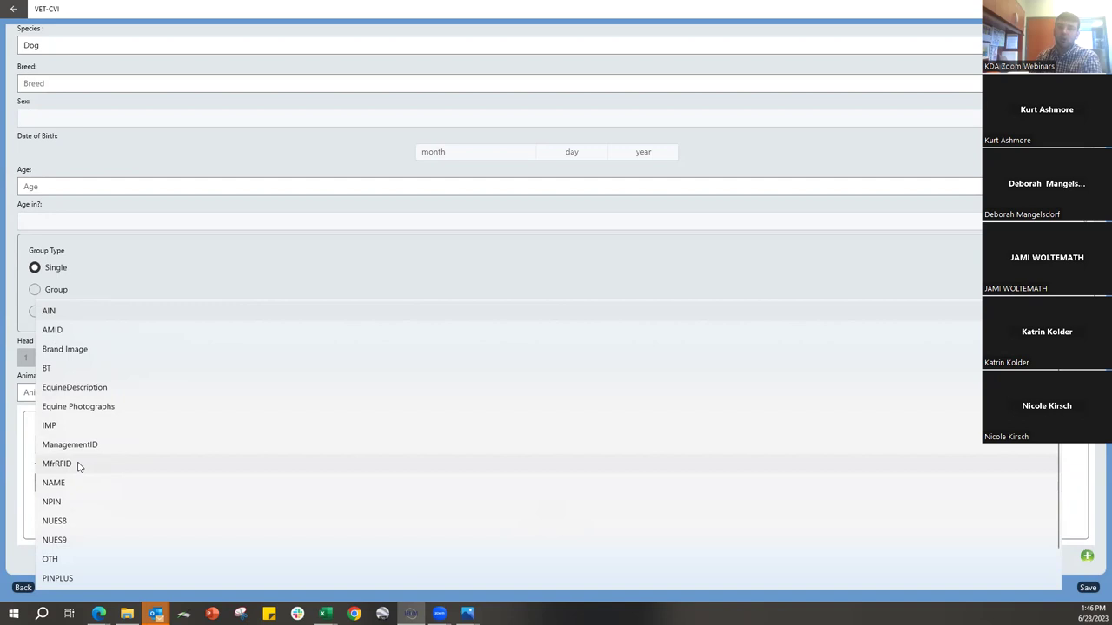
click(77, 465)
click(84, 484)
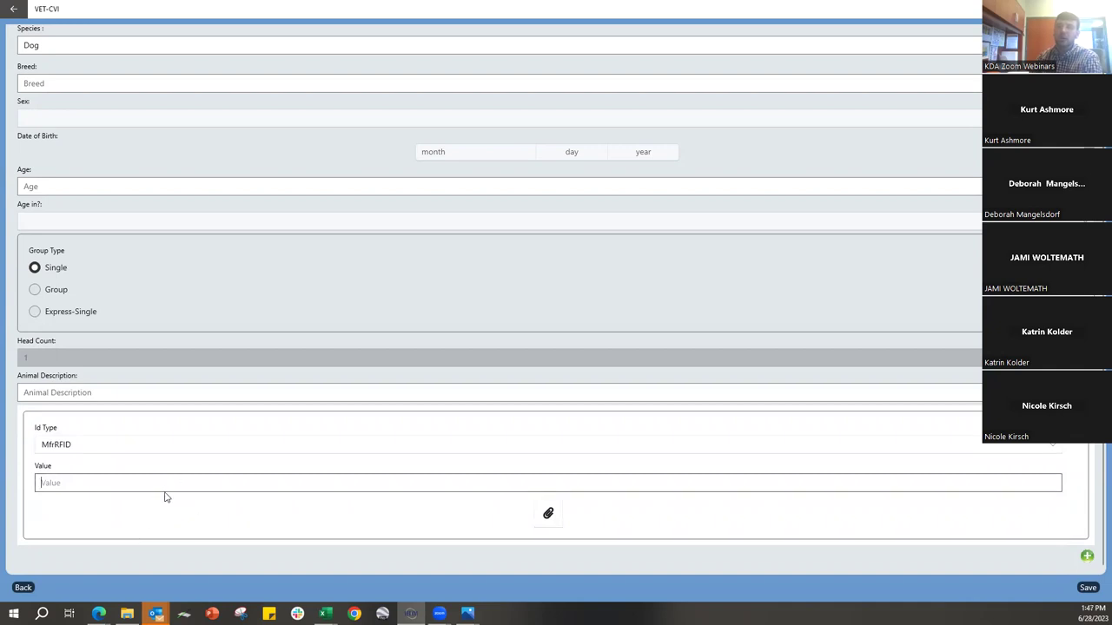
click(75, 452)
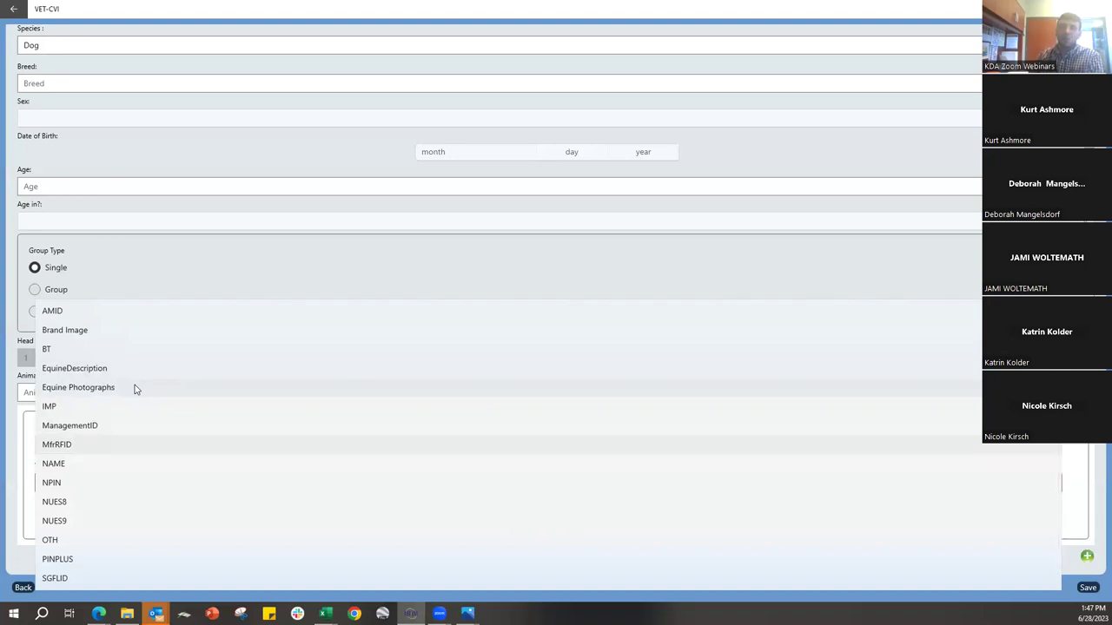
click(135, 389)
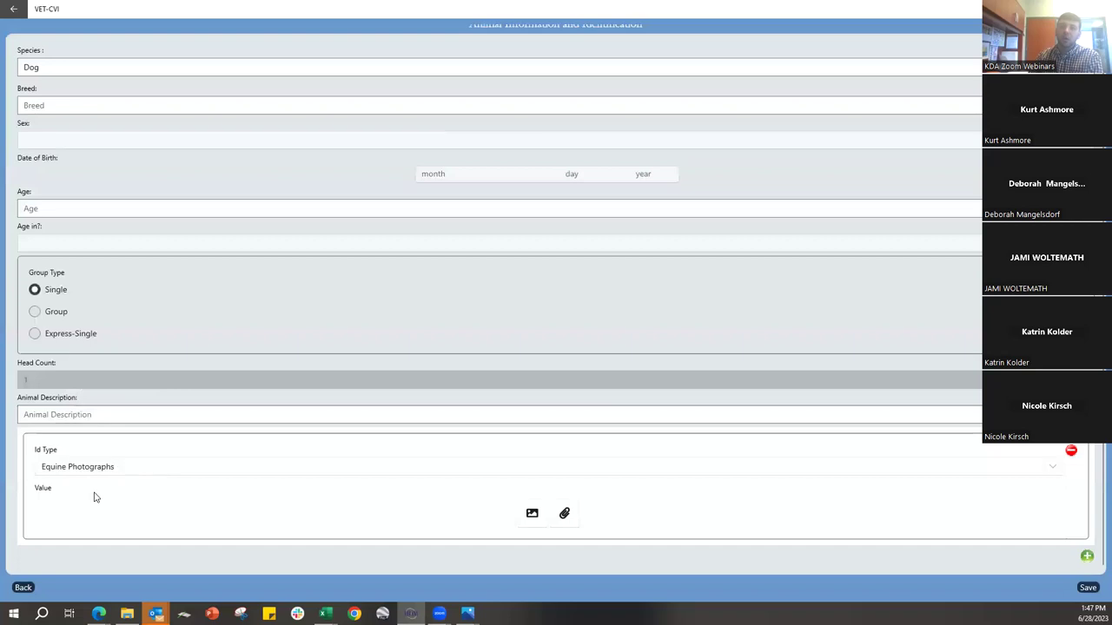
click(532, 514)
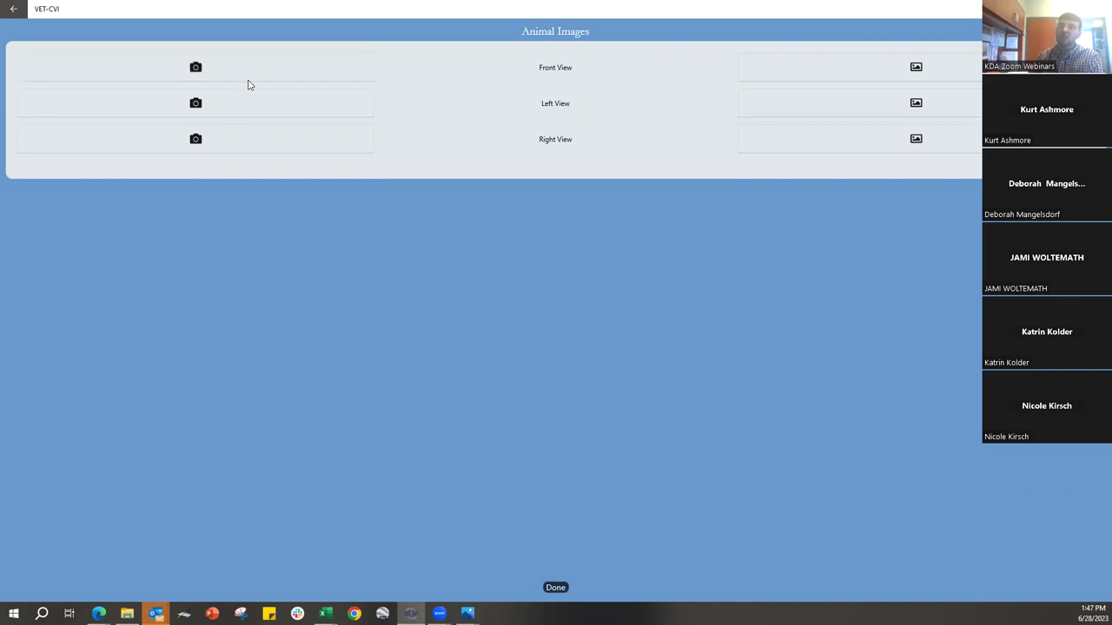
click(200, 74)
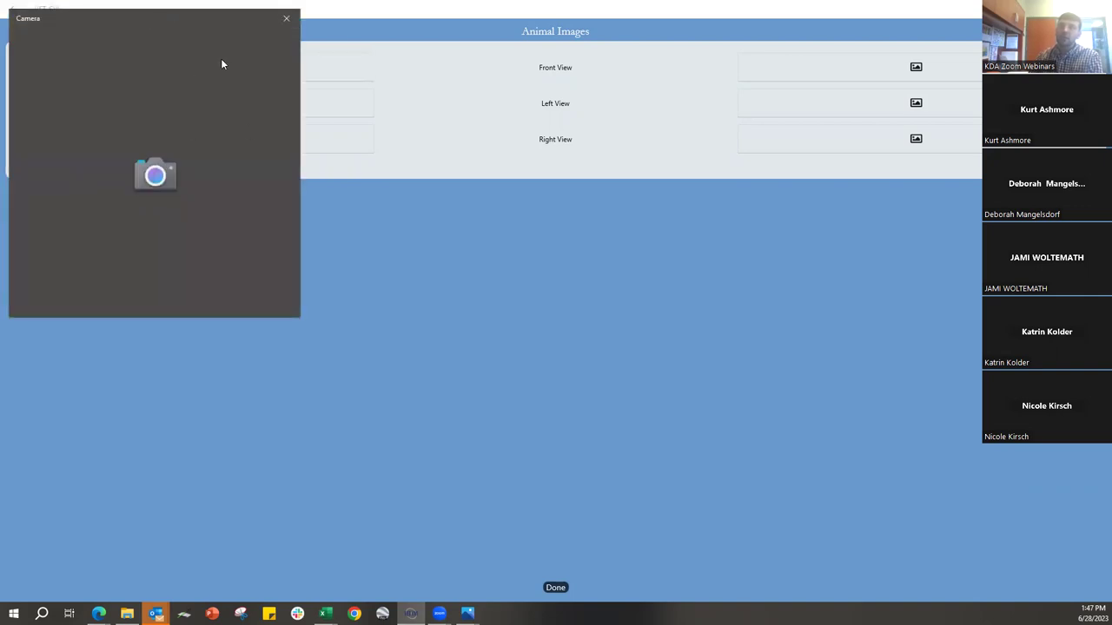
click(418, 164)
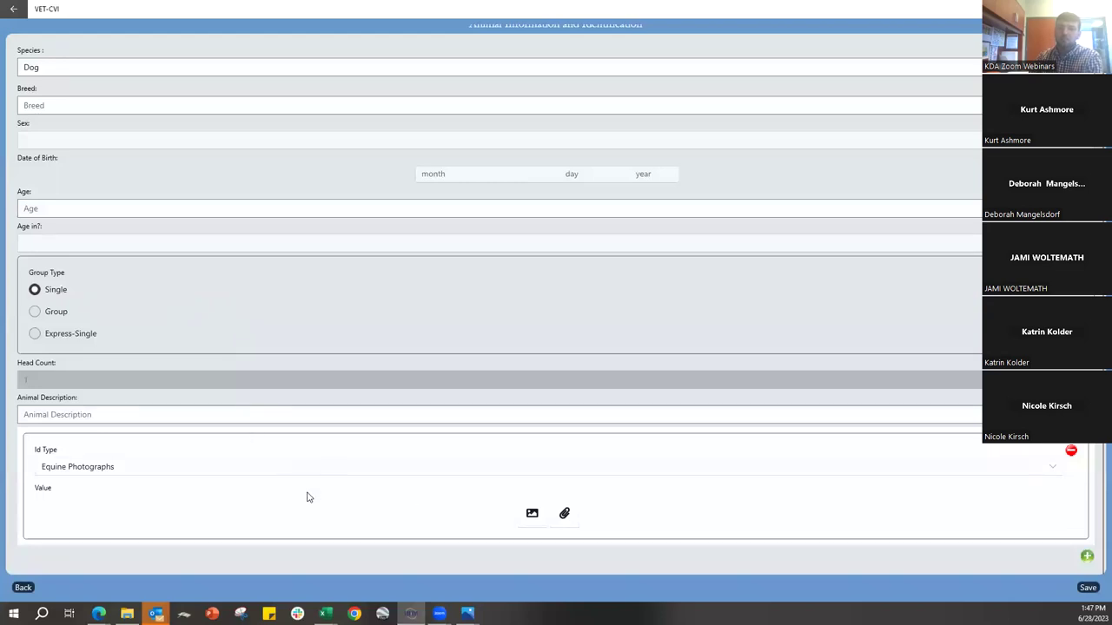
scroll(160, 475, up, 1)
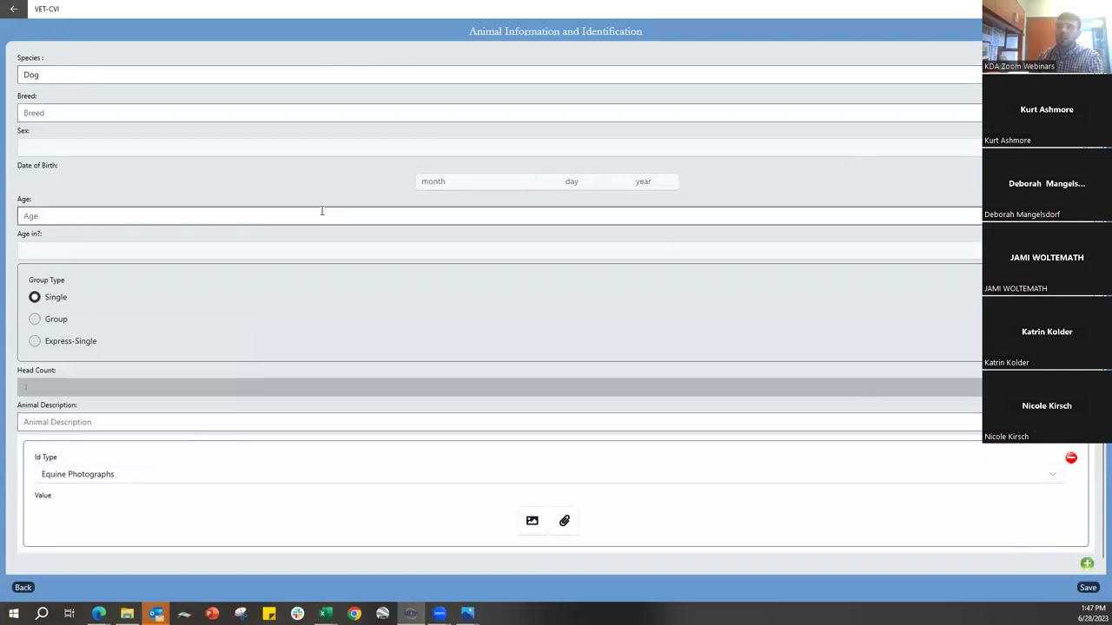
Switch the dog's ID type from BT to NAME, enter value 'NA' and save
click(1087, 589)
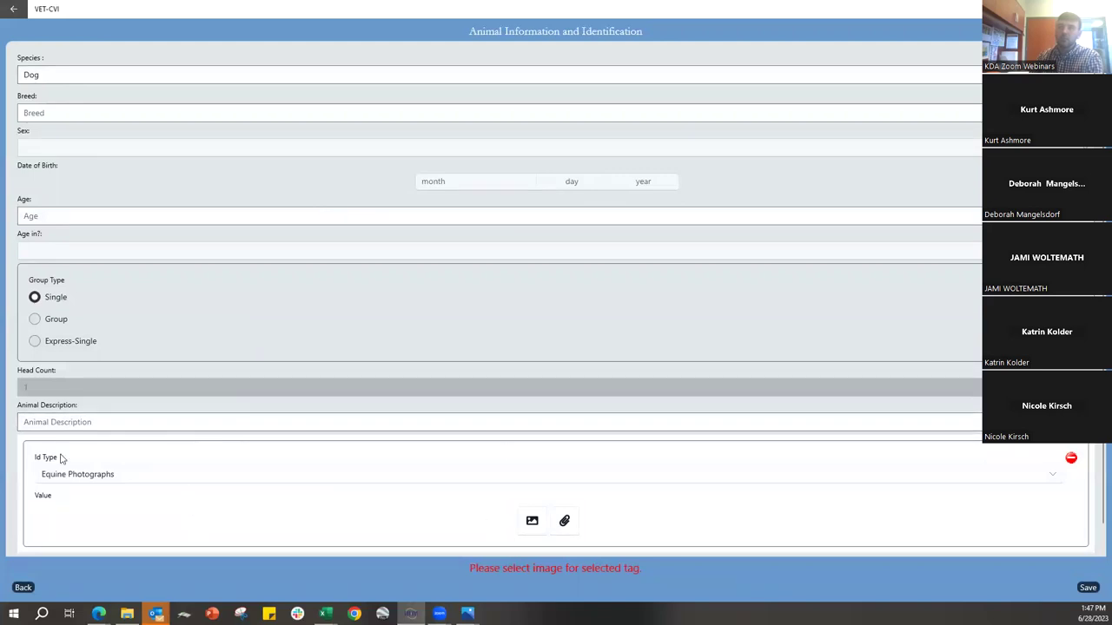
click(105, 476)
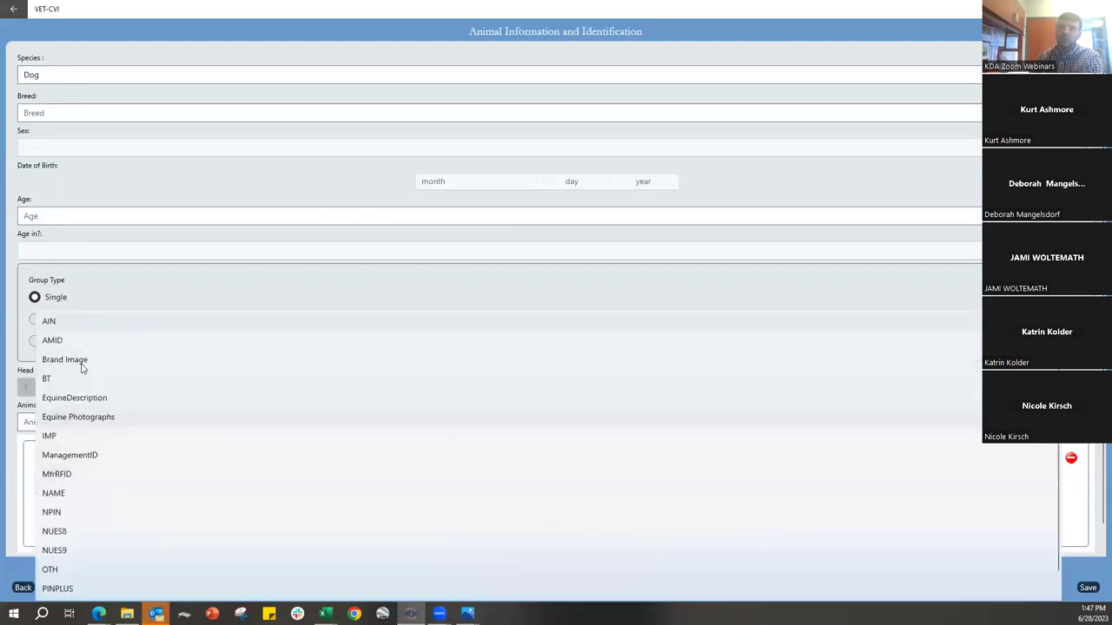
click(82, 380)
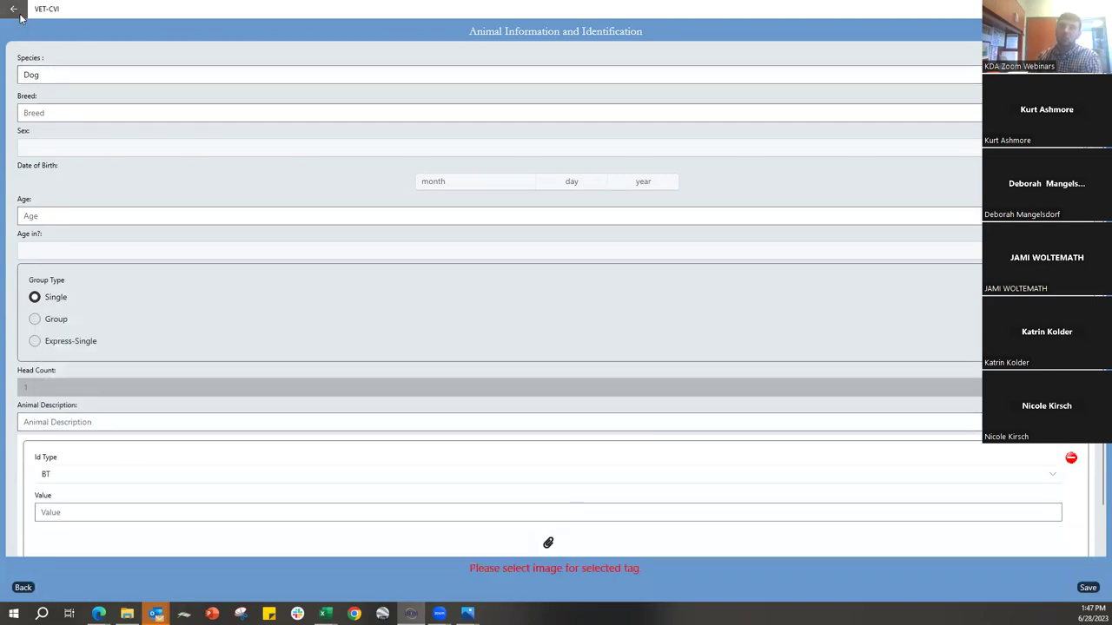
scroll(87, 408, down, 1)
click(66, 428)
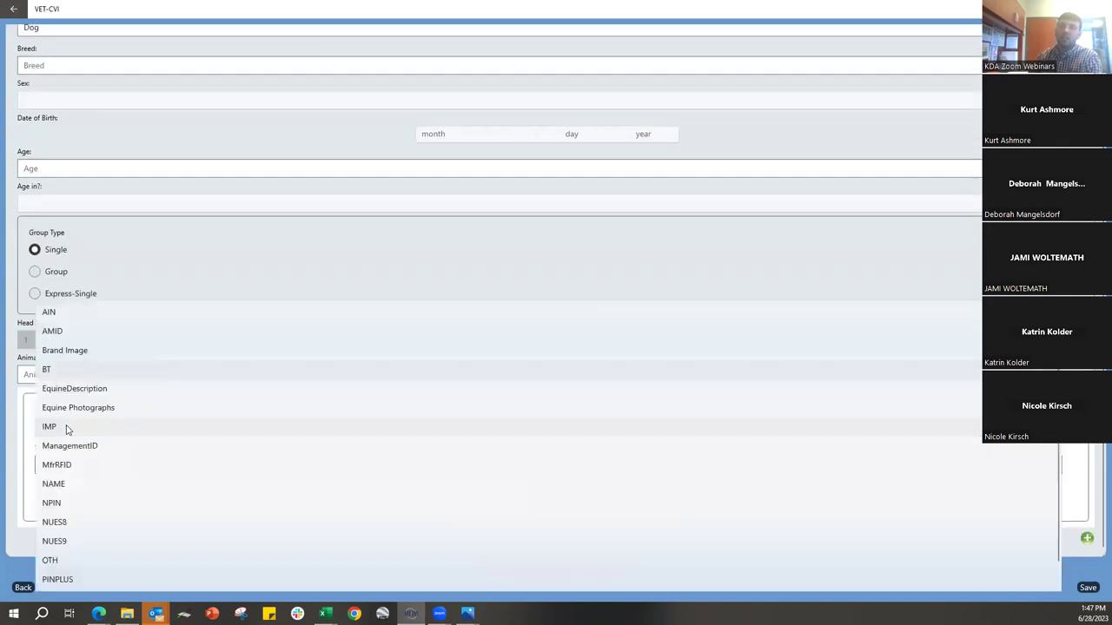
click(63, 485)
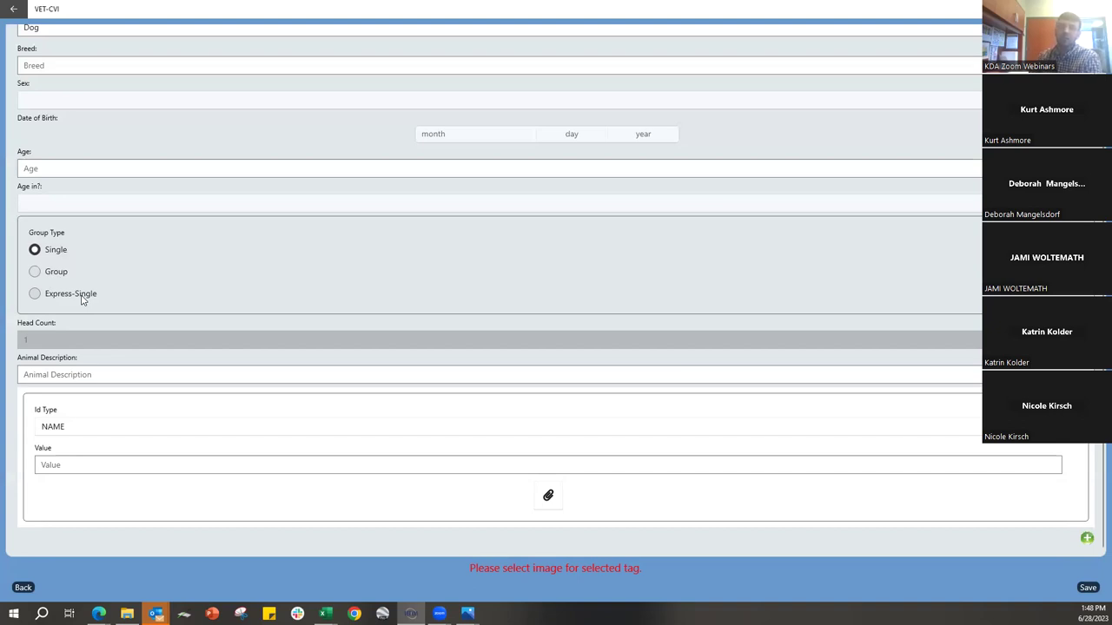
click(63, 467)
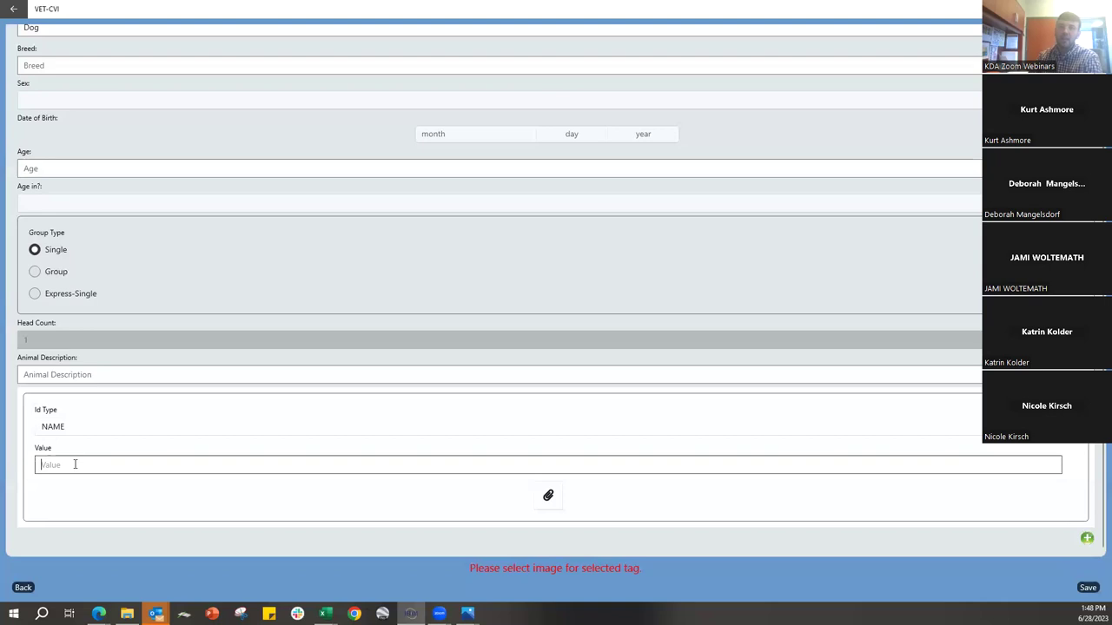
text(NA)
click(1091, 589)
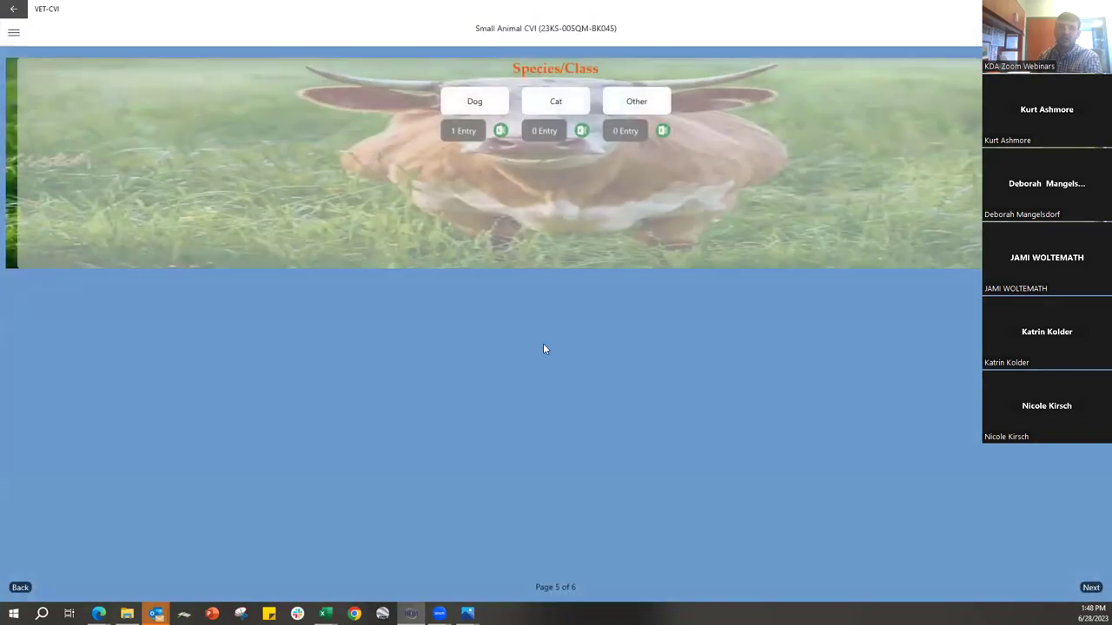
Open the Dog entries list and start editing the existing dog entry
click(471, 95)
click(465, 136)
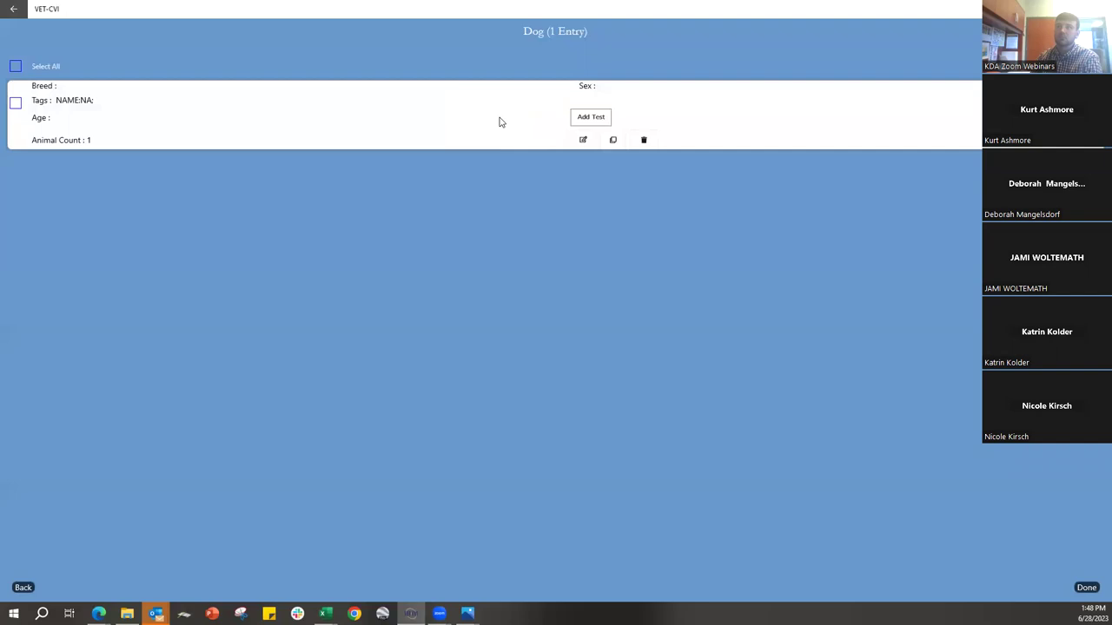
click(584, 141)
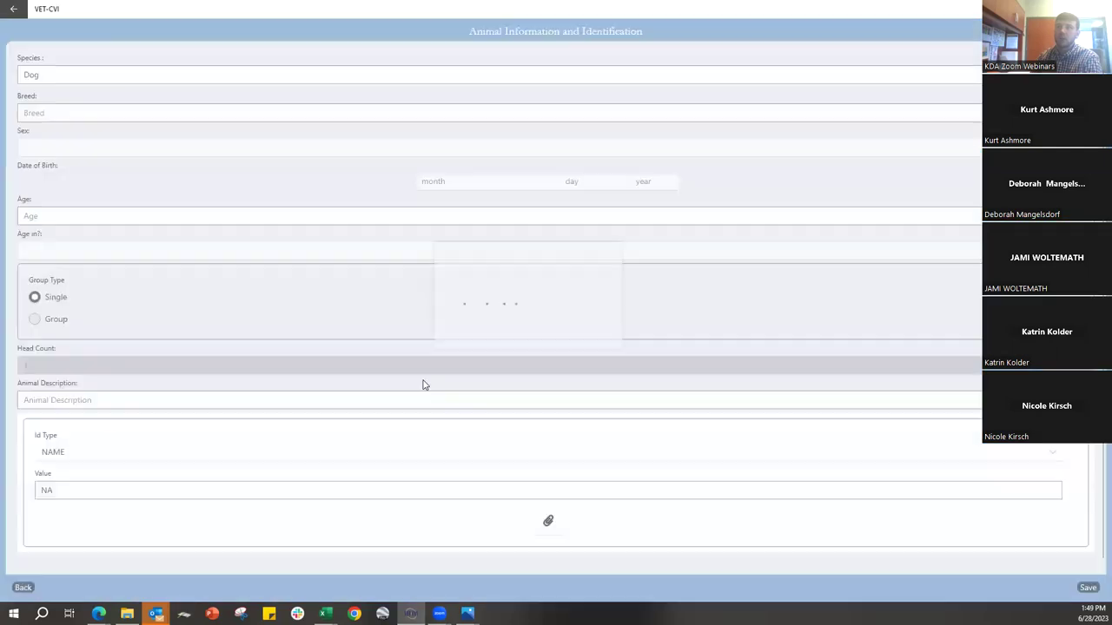
Keep NAME as the ID type, clear the NA value, then leave without saving
click(77, 458)
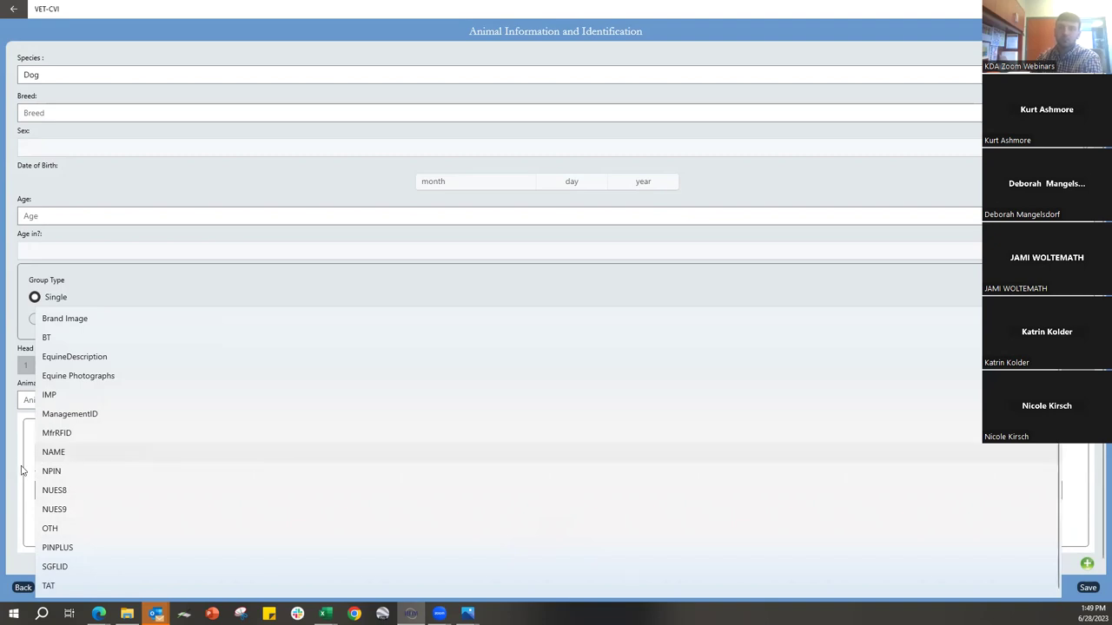
click(65, 455)
drag(79, 492, 26, 484)
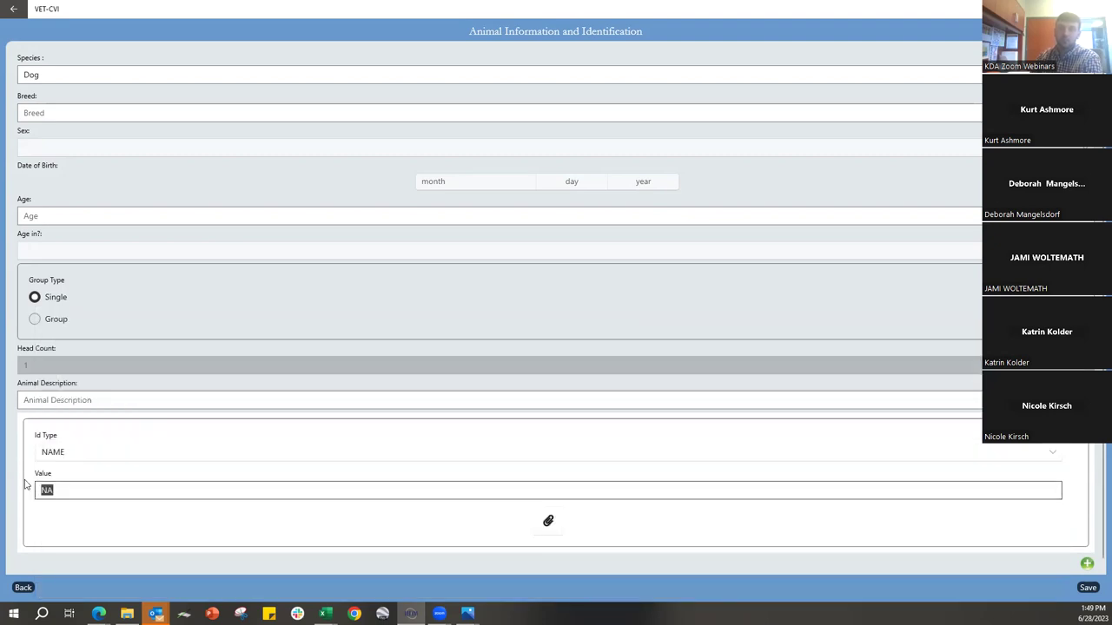
key(BackSpace)
click(91, 400)
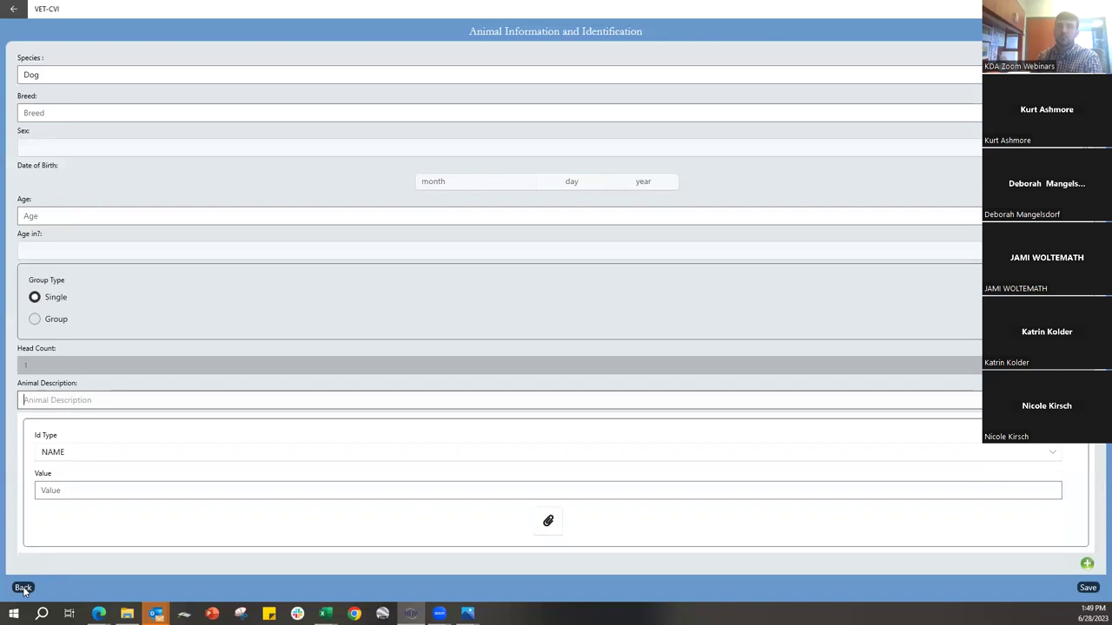
click(54, 490)
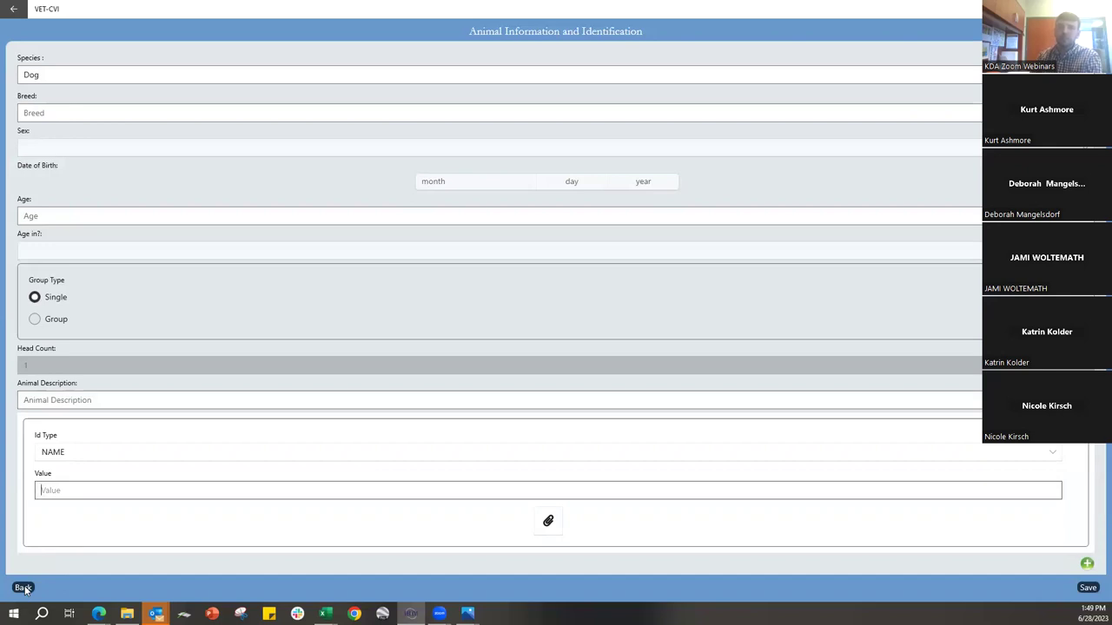
click(22, 588)
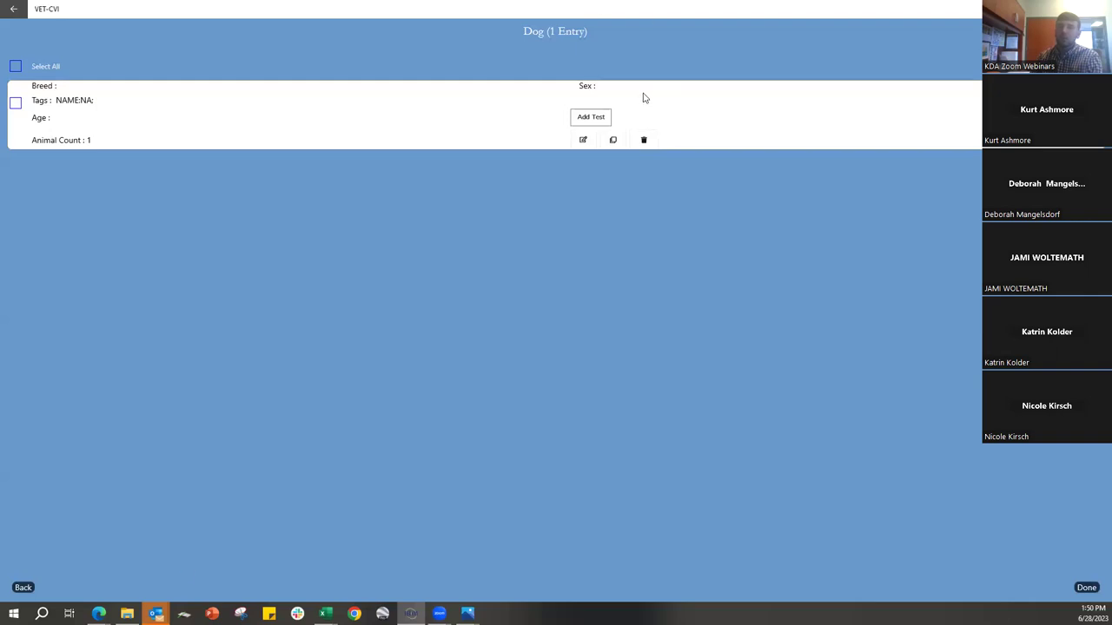
click(590, 116)
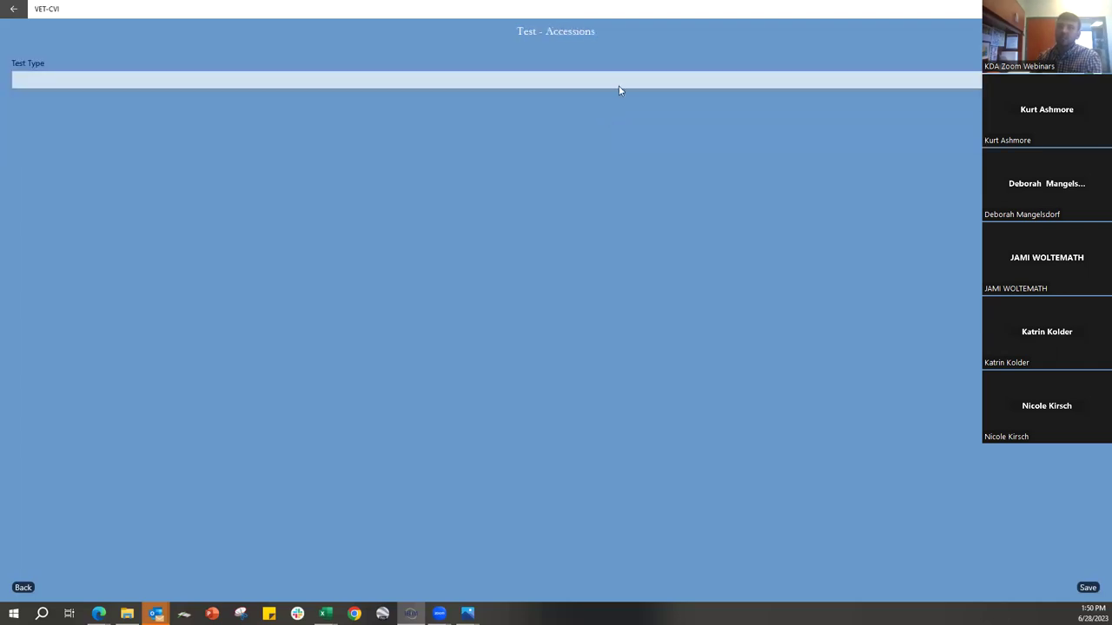
click(497, 80)
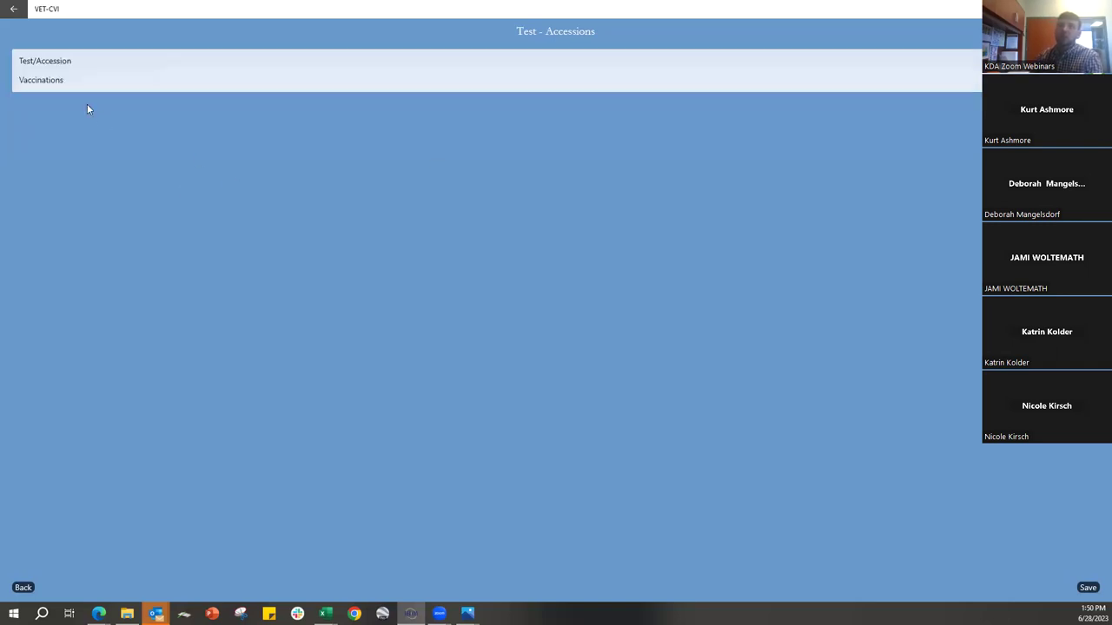
click(50, 82)
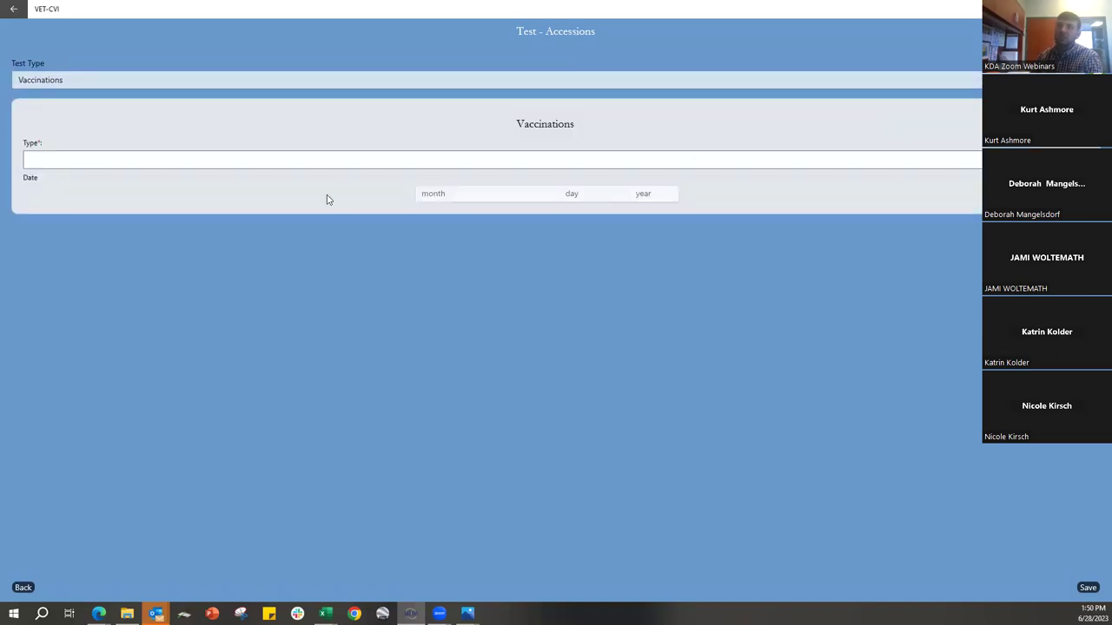
click(92, 159)
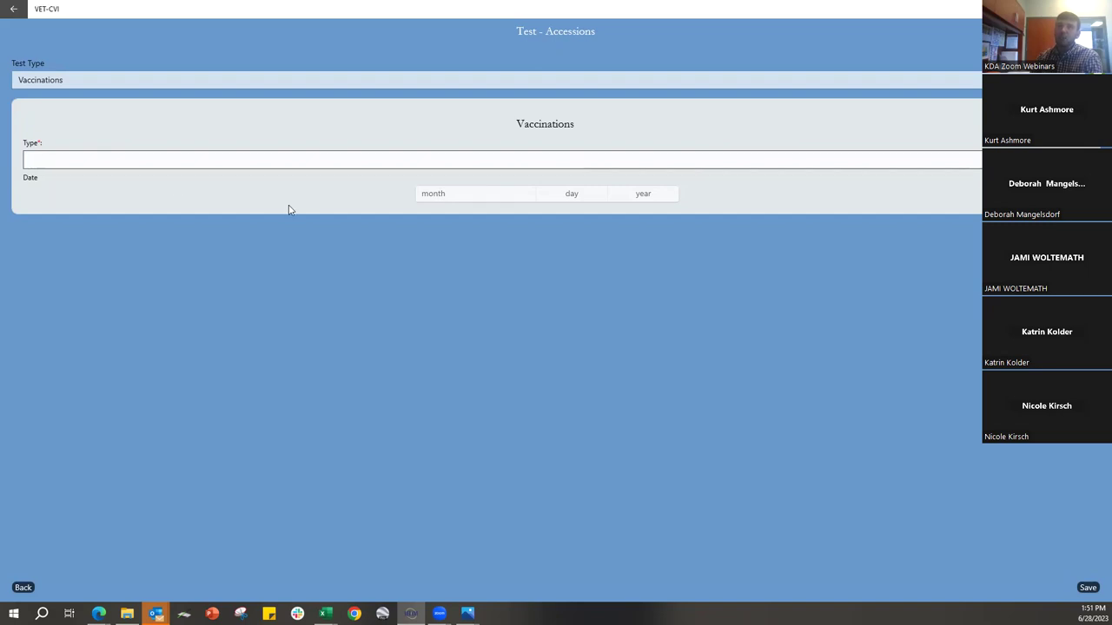
click(462, 196)
click(503, 306)
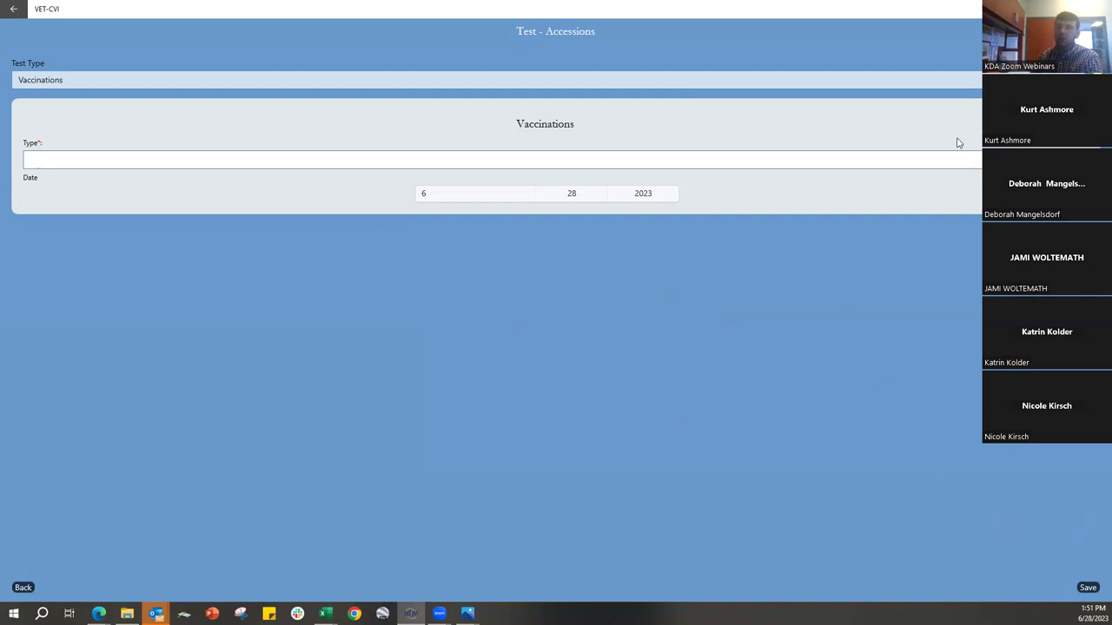
click(16, 8)
click(16, 9)
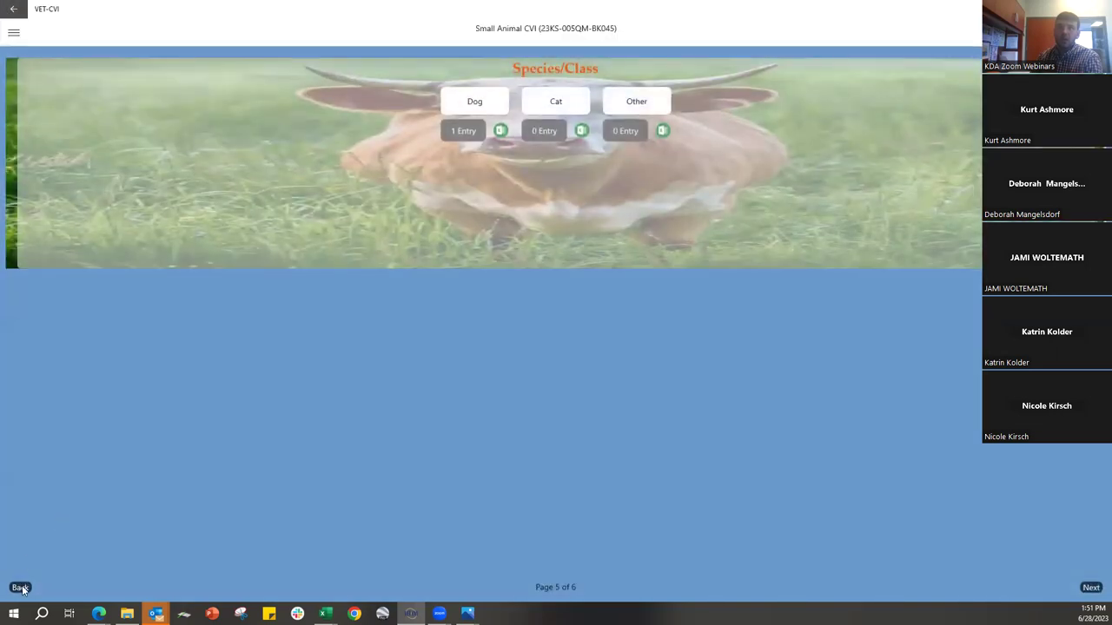
Return to the transportation page, then jump to Review CVI and confirm
click(20, 589)
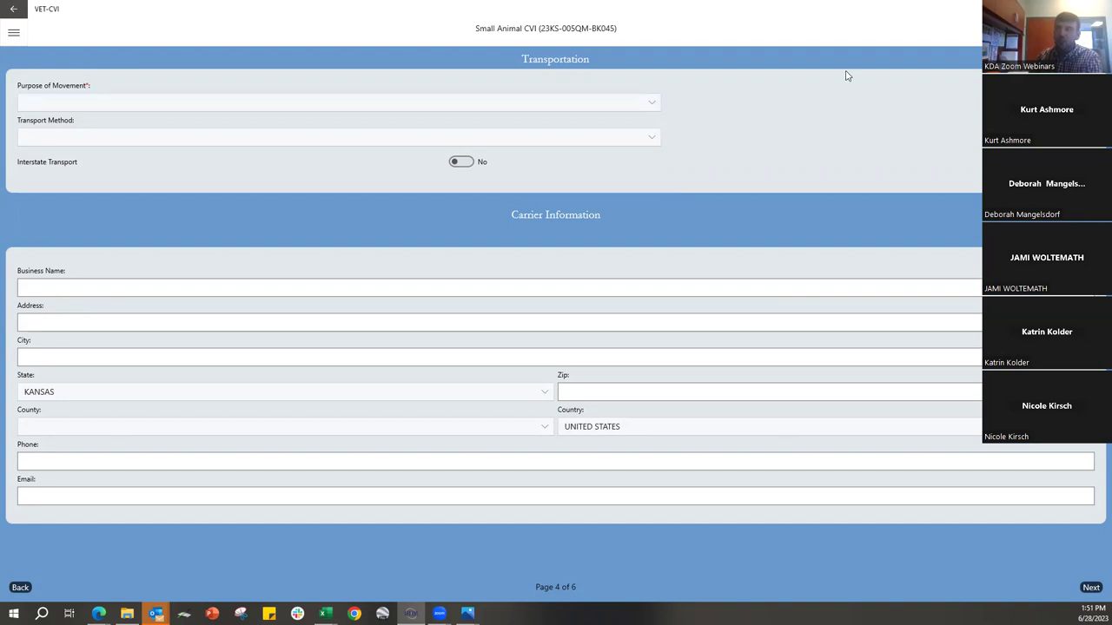
click(623, 253)
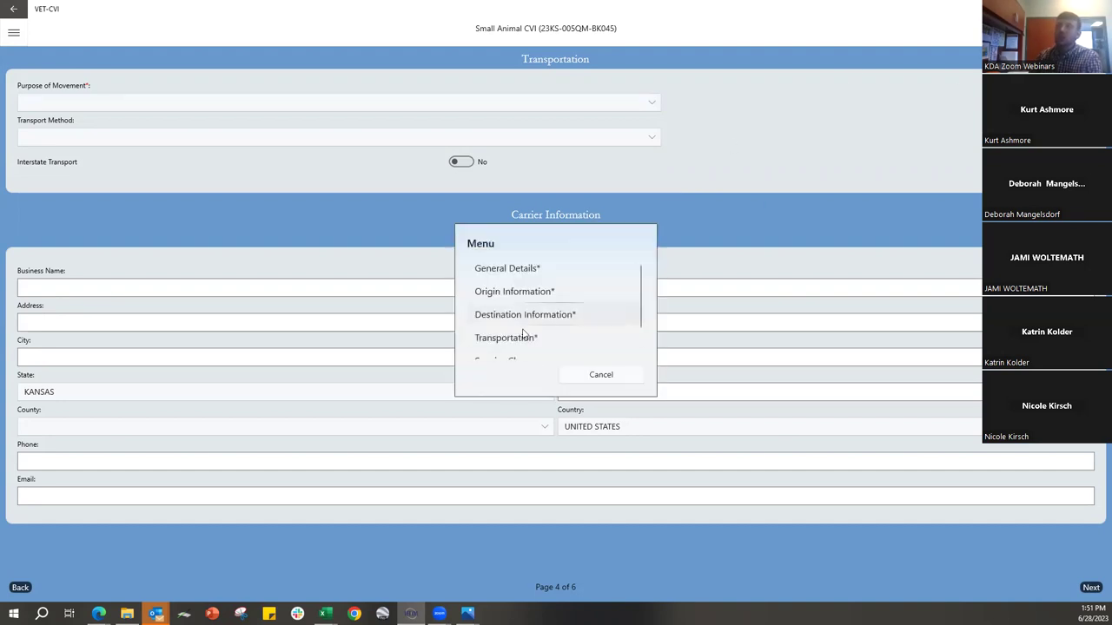
scroll(521, 331, down, 1)
click(568, 353)
click(640, 324)
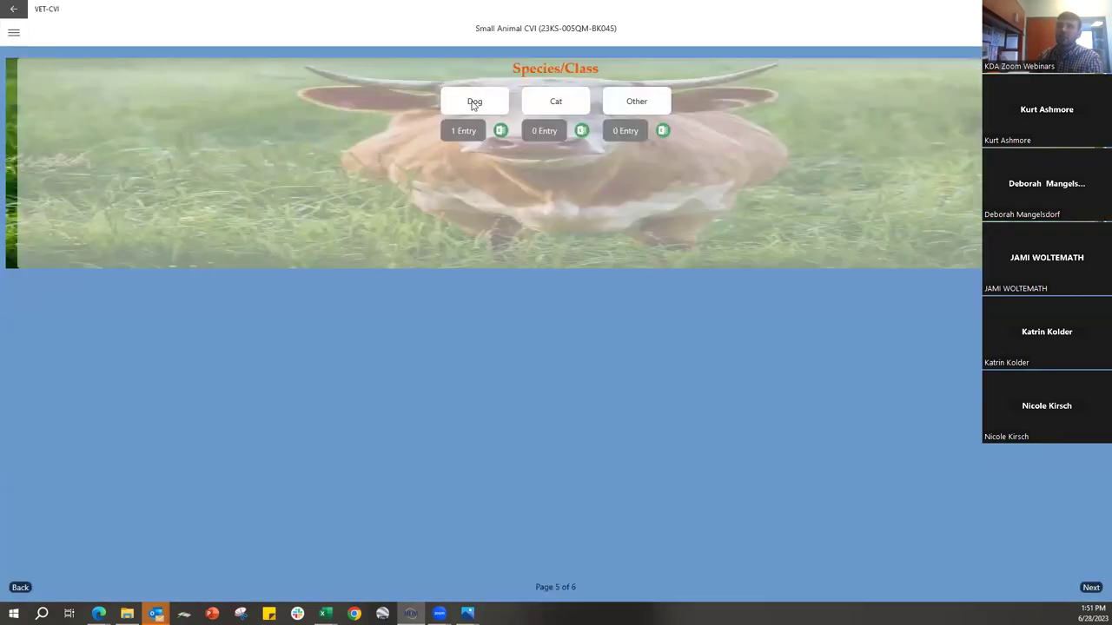
Open the dog's animal information and browse the ID types, keeping AIN
click(474, 103)
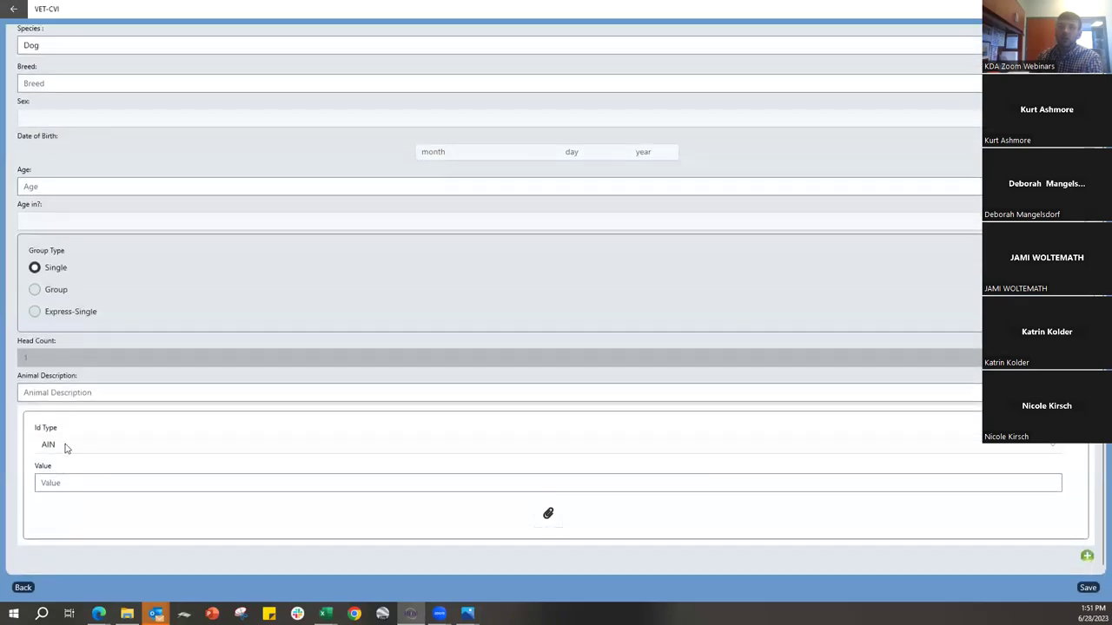
click(65, 449)
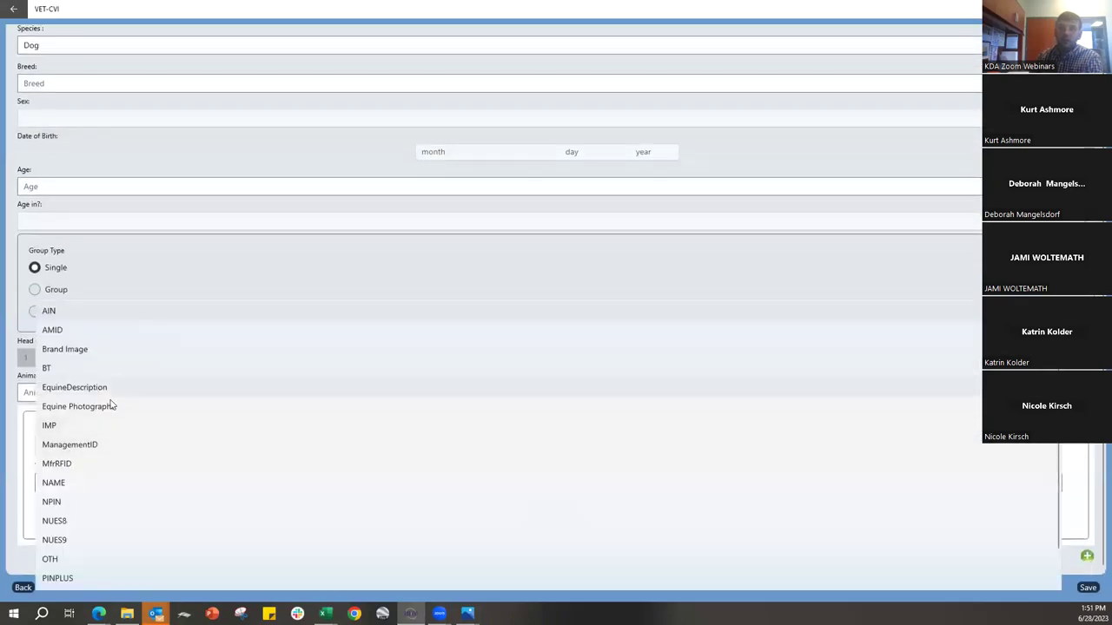
scroll(128, 423, down, 1)
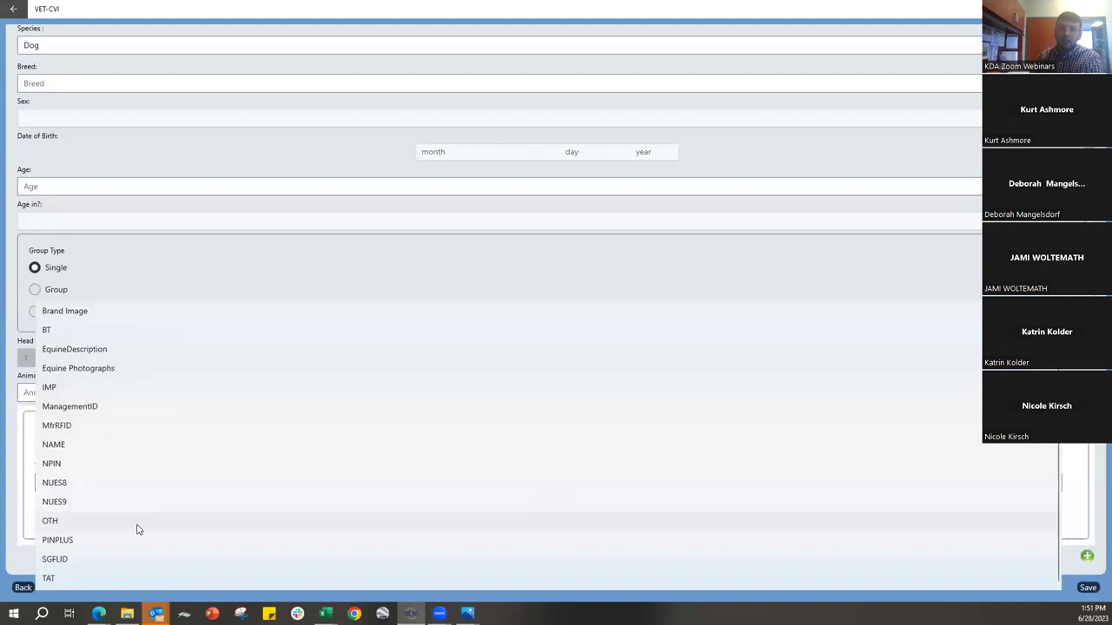
scroll(131, 543, up, 1)
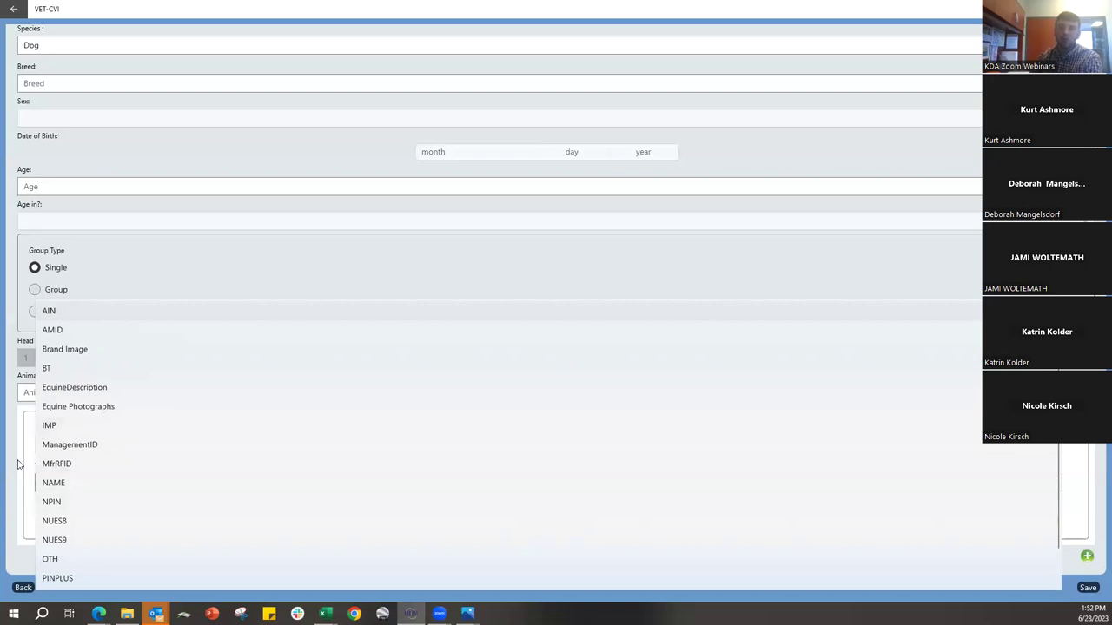
click(17, 465)
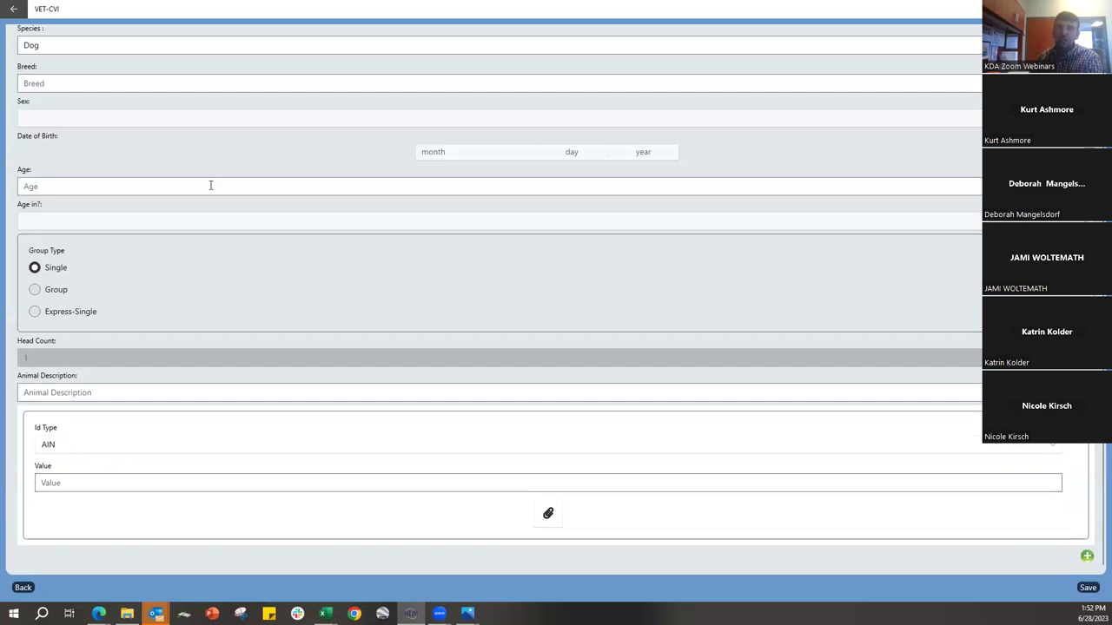
scroll(388, 341, up, 1)
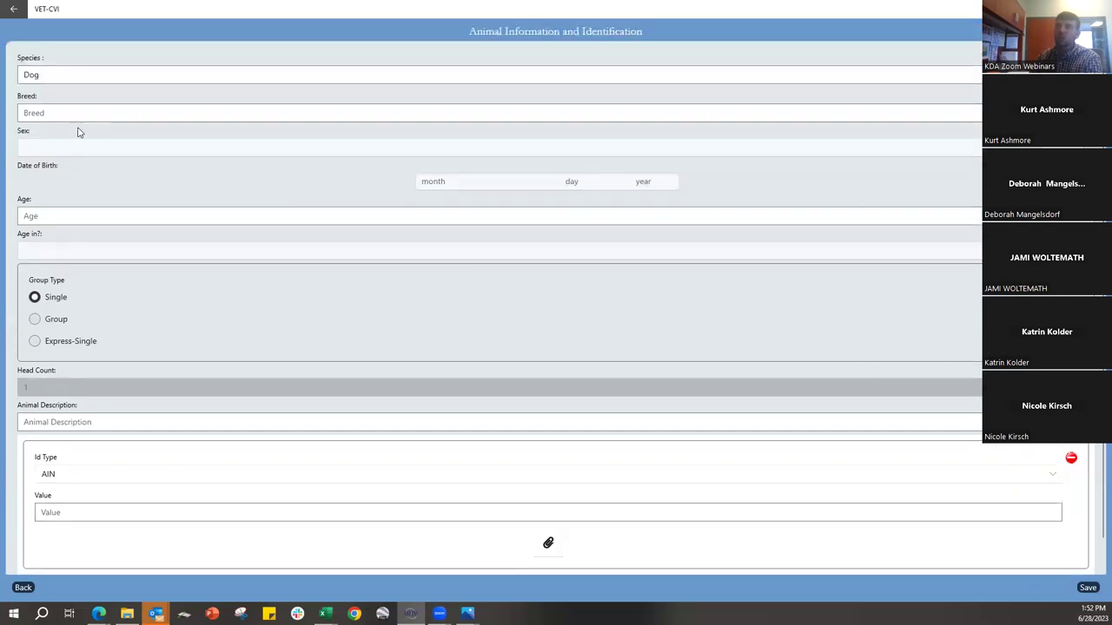
Jump to the Origin Information section and fill it from the saved contact
click(9, 7)
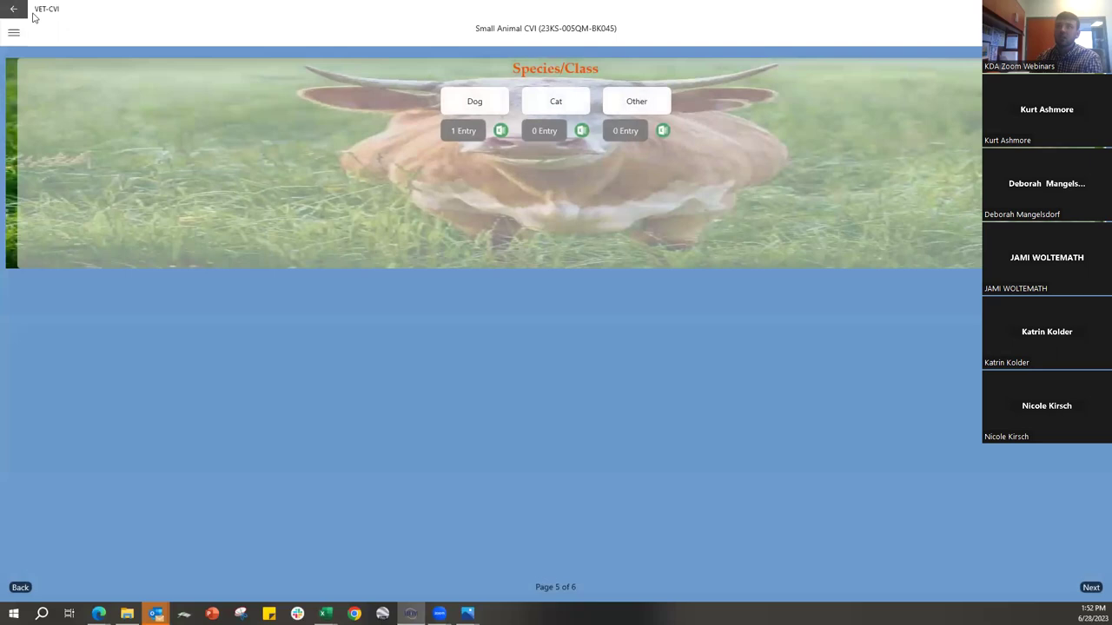
click(14, 33)
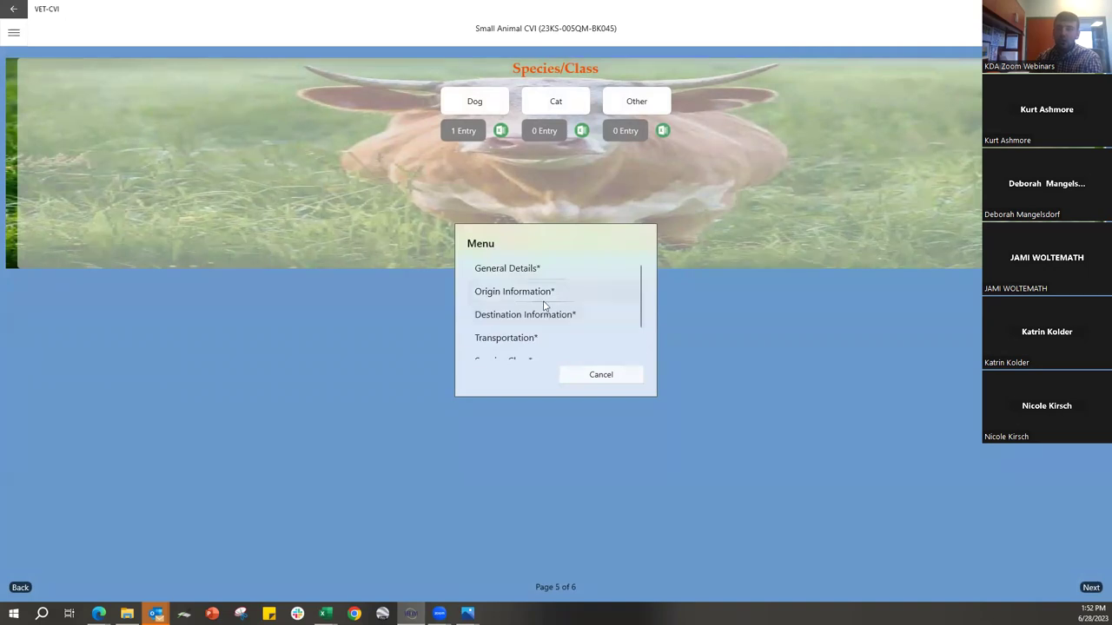
click(530, 314)
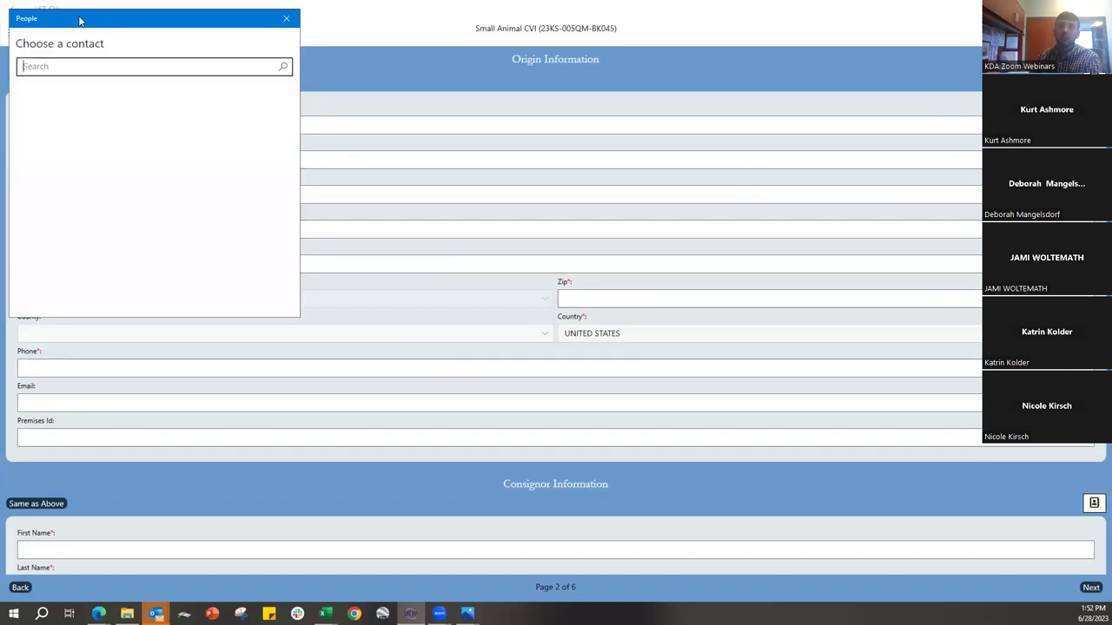
click(260, 193)
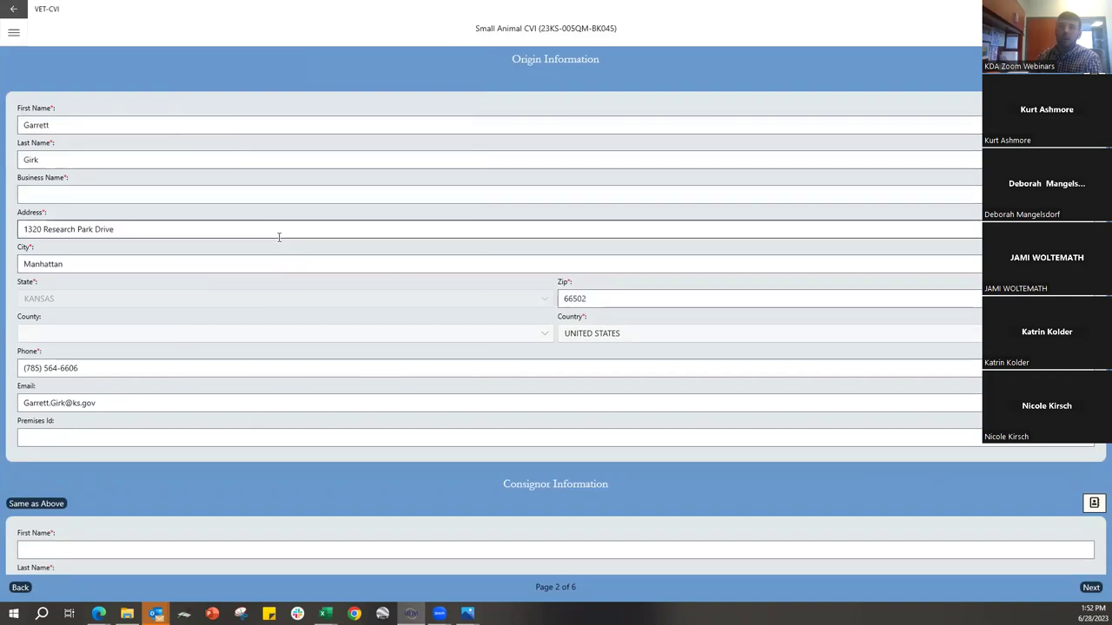
scroll(880, 250, down, 3)
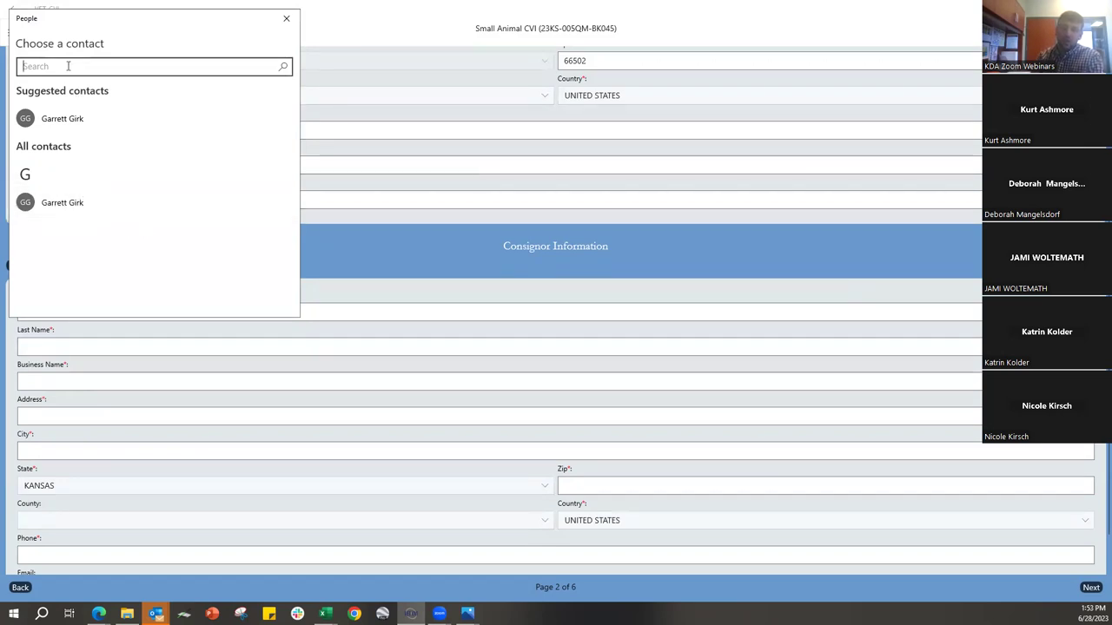
Fill the consignor's name, address, phone and email from the saved contact, then return home
click(74, 205)
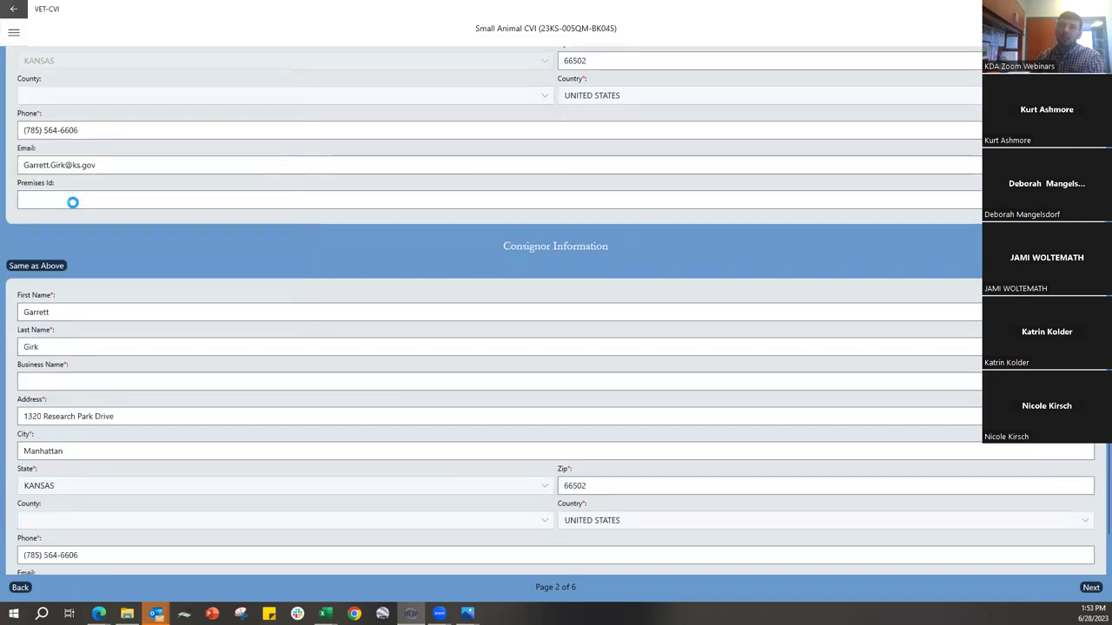
scroll(330, 434, down, 1)
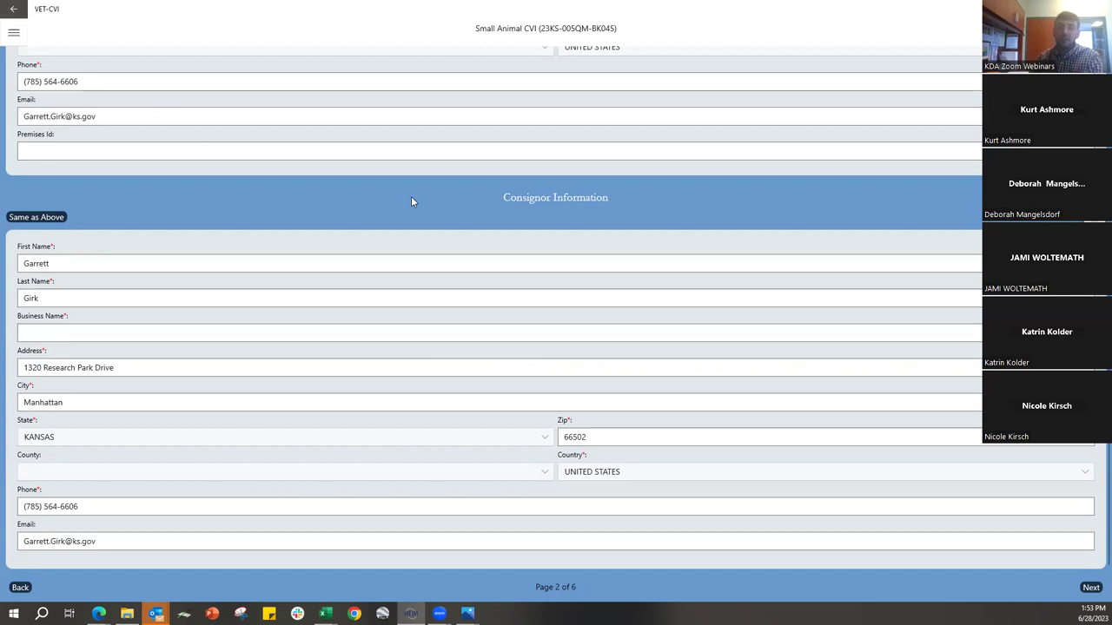
click(14, 9)
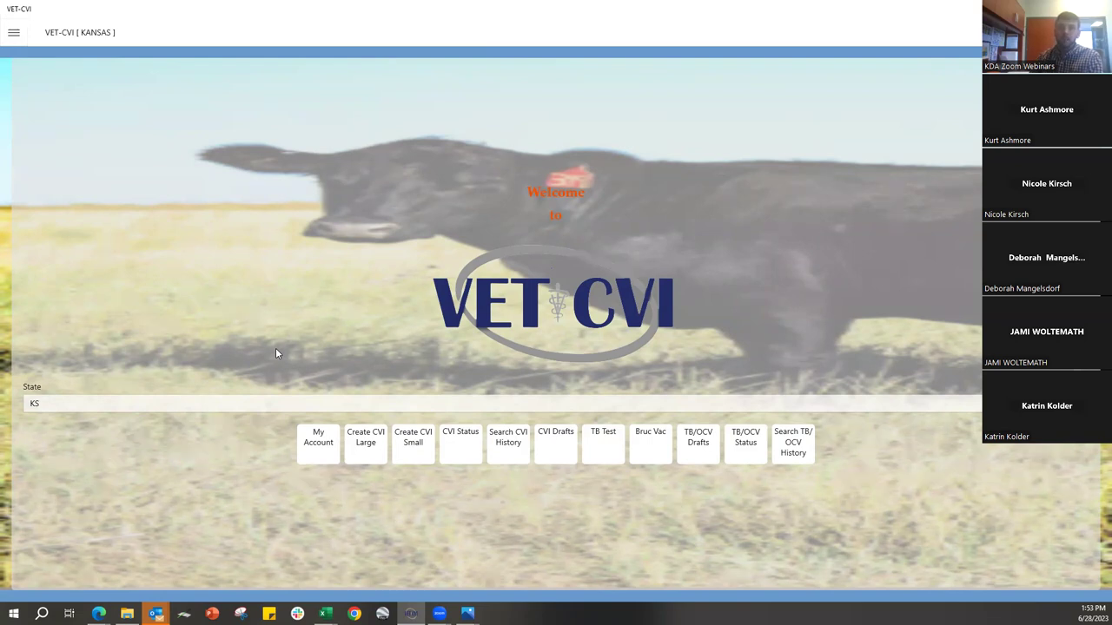
Open My Account, cancel a USDA license edit, browse the personal details, then switch to Edge
click(320, 443)
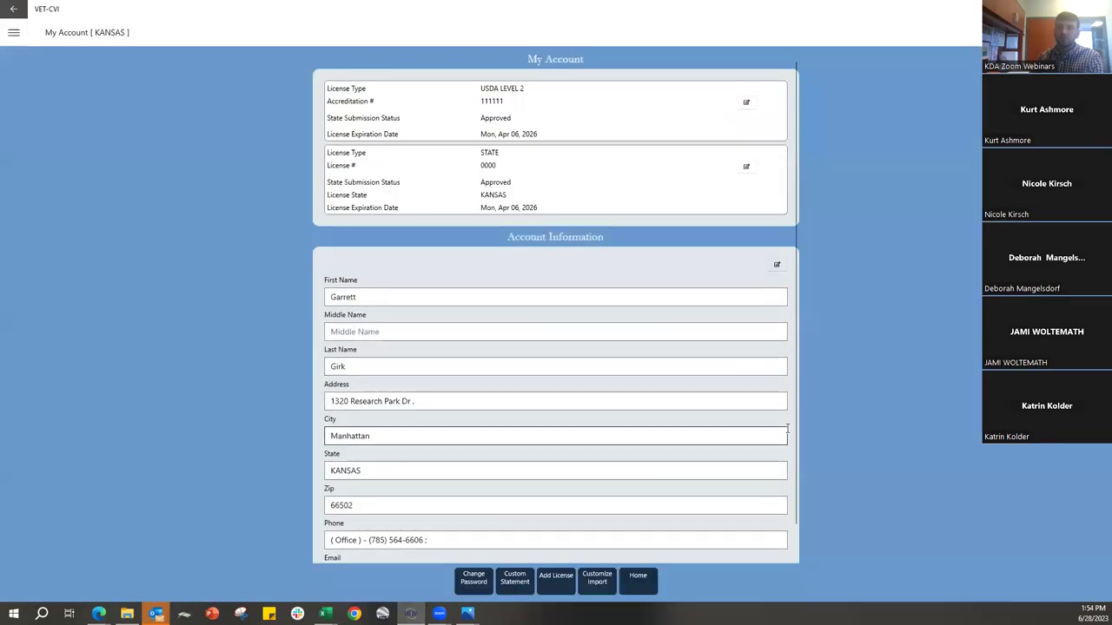
click(746, 104)
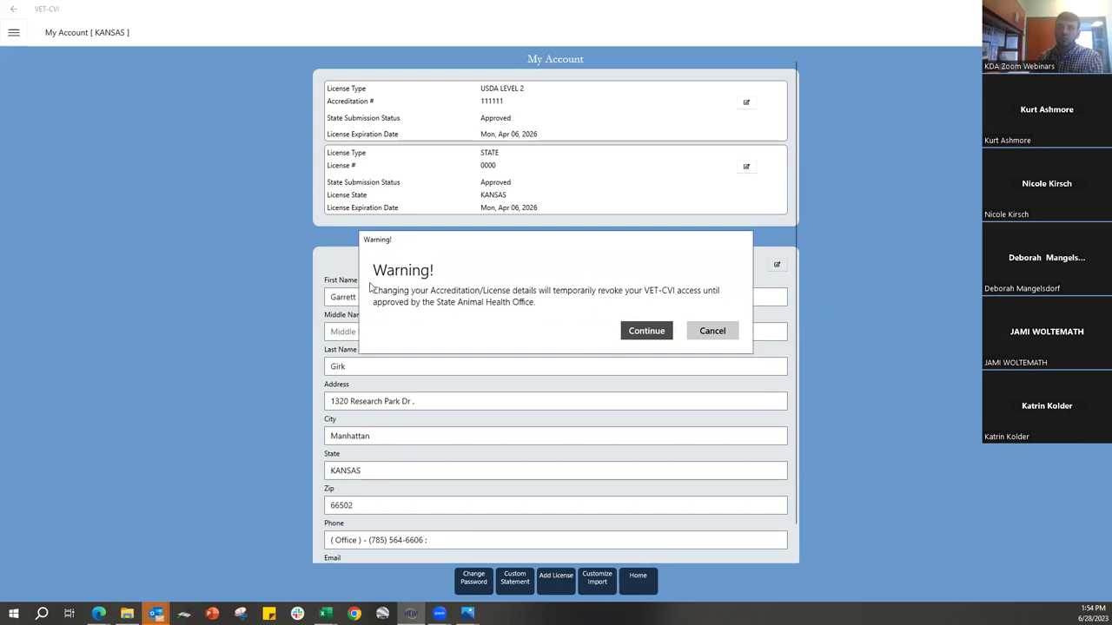
click(713, 331)
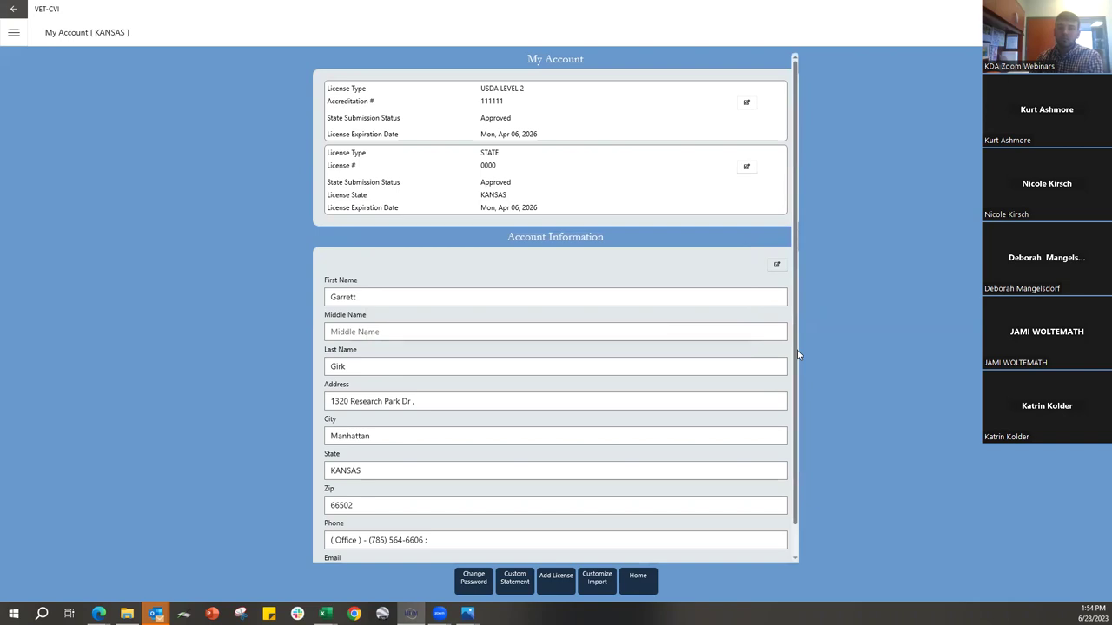
click(756, 362)
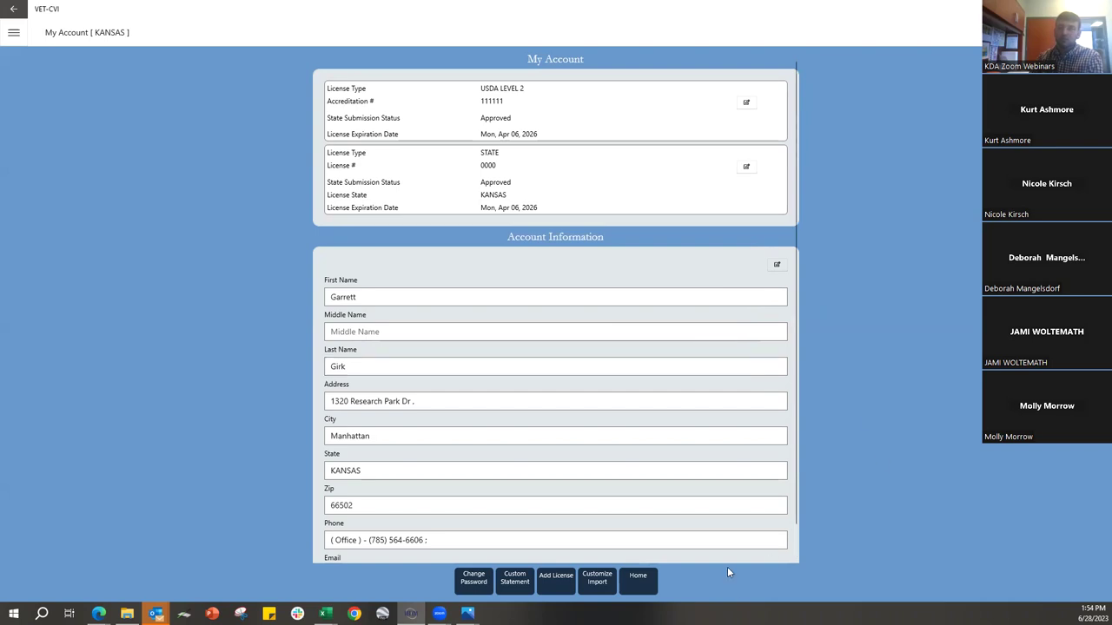
scroll(727, 525, down, 1)
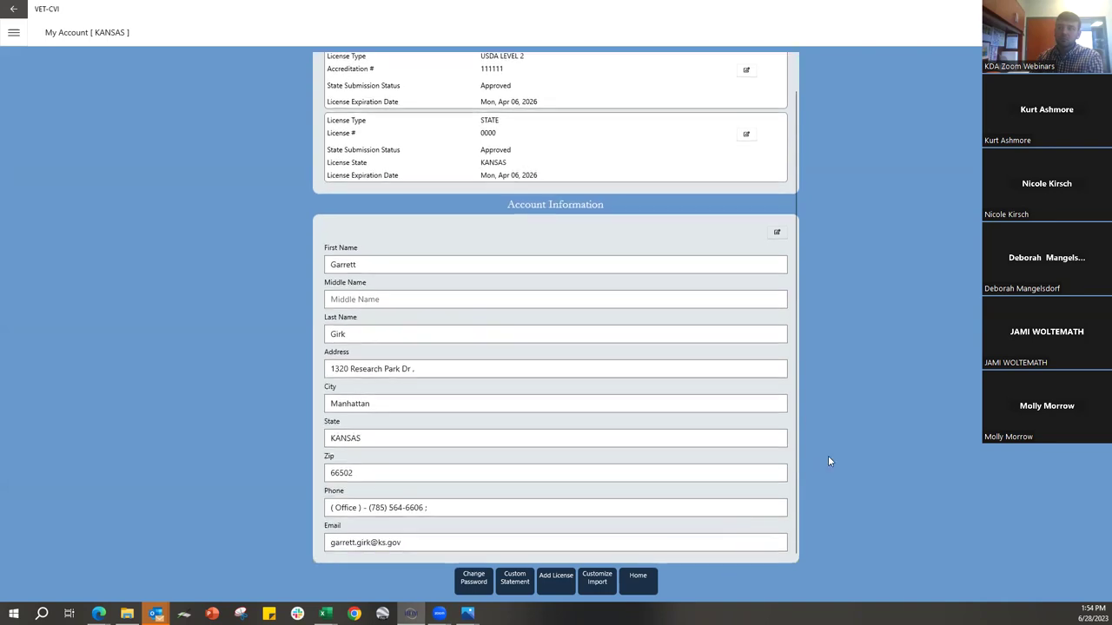
scroll(647, 432, up, 1)
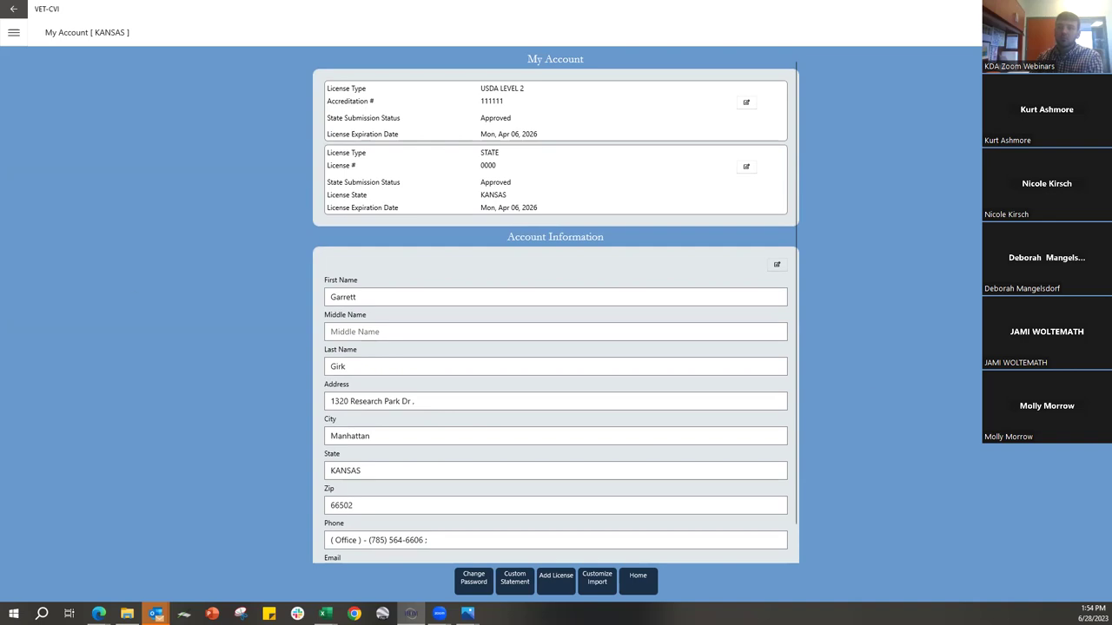
key(alt+Tab)
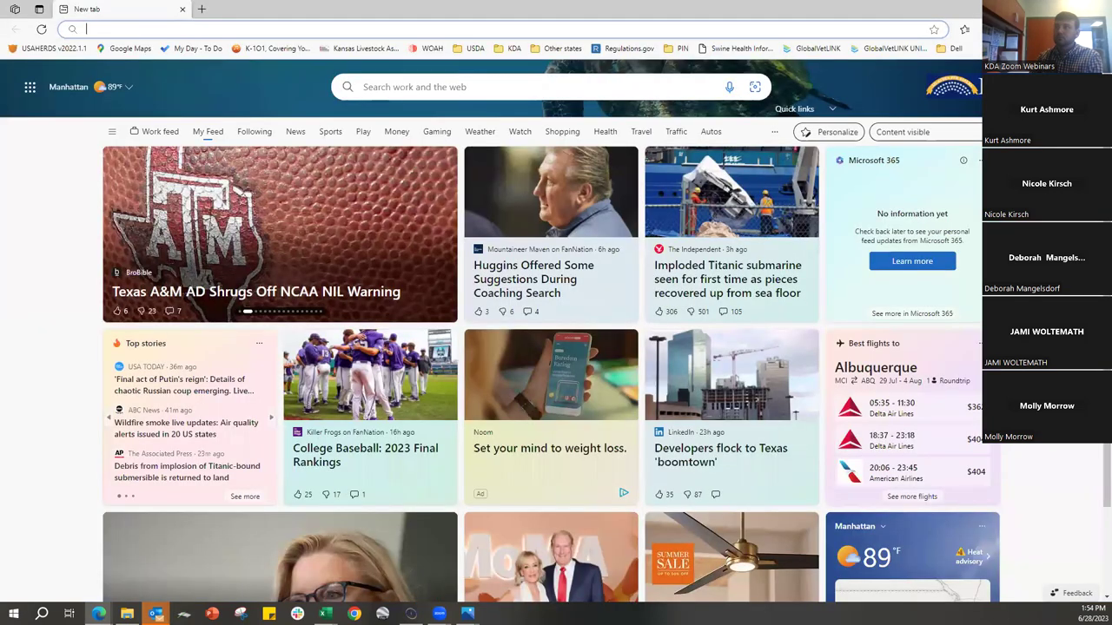
Open and close Edge's Settings and more menu, then return to VET-CVI's My Account page
key(alt+f)
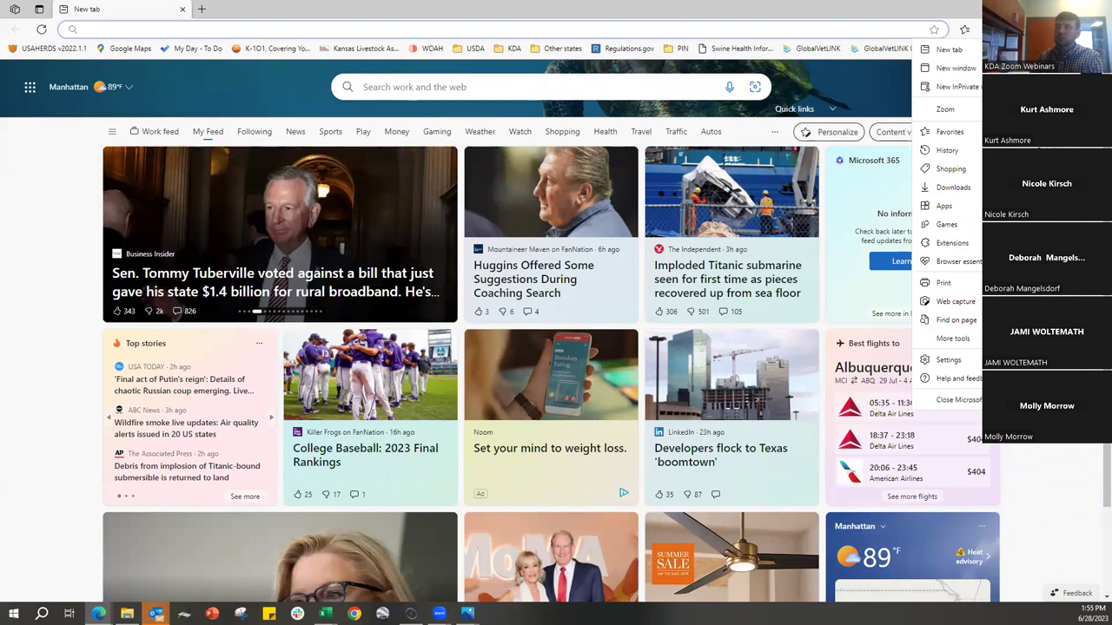
click(427, 218)
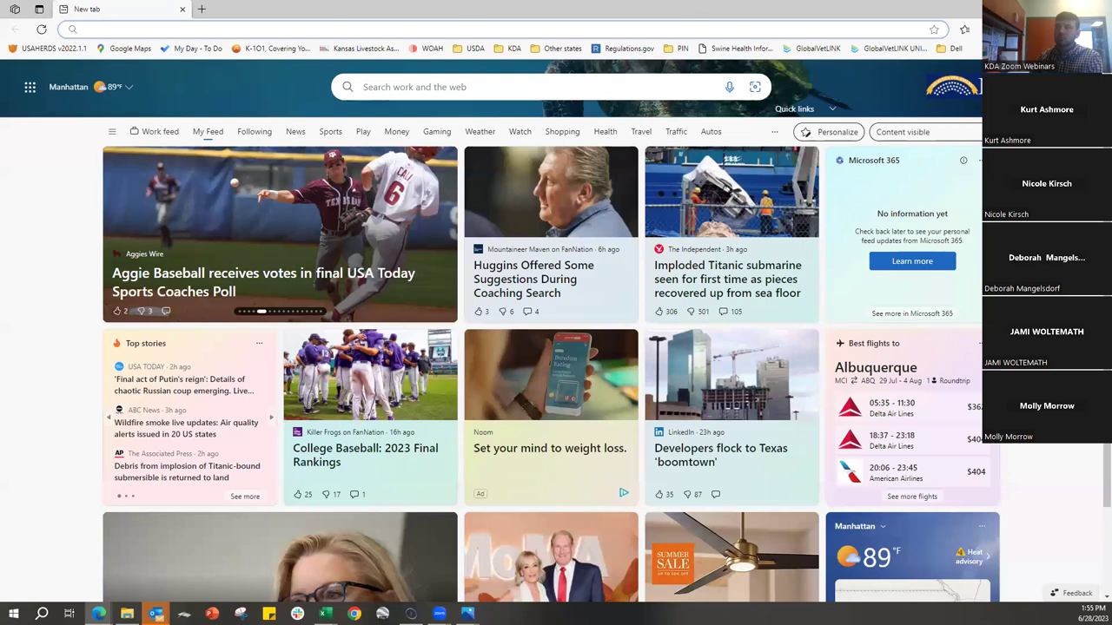
key(alt+Tab)
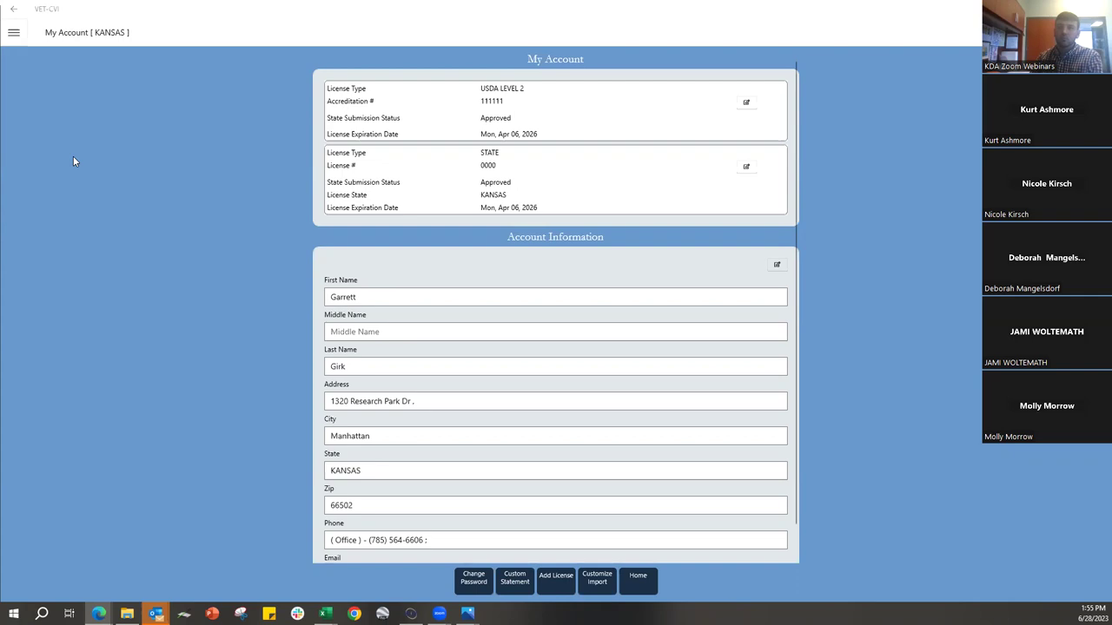
Go to the VET-CVI home page and log out from the navigation menu
click(640, 578)
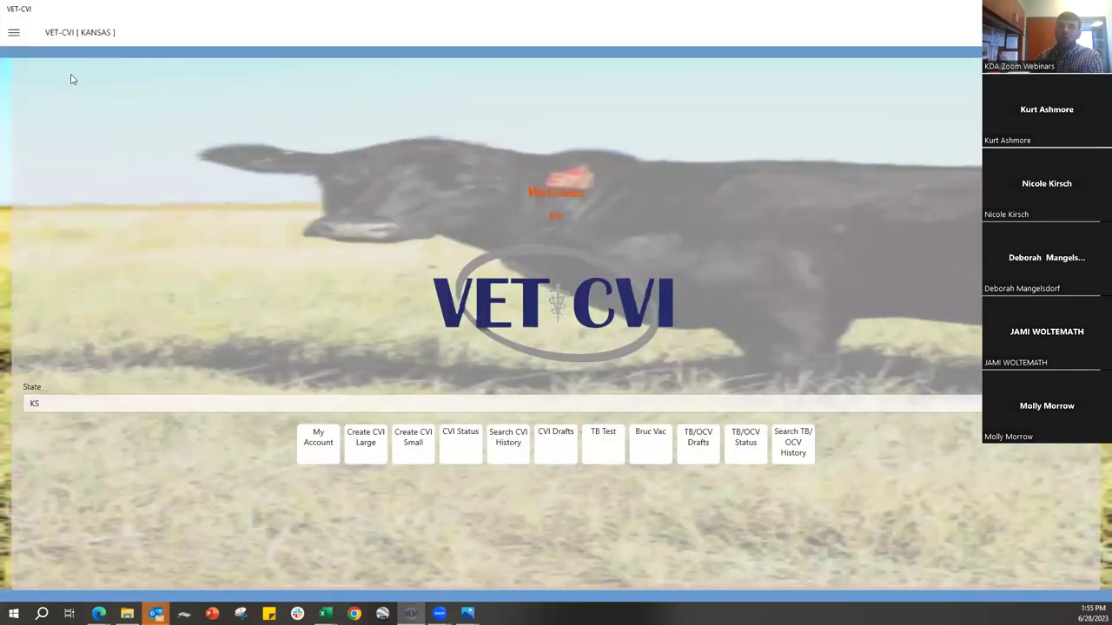
click(14, 33)
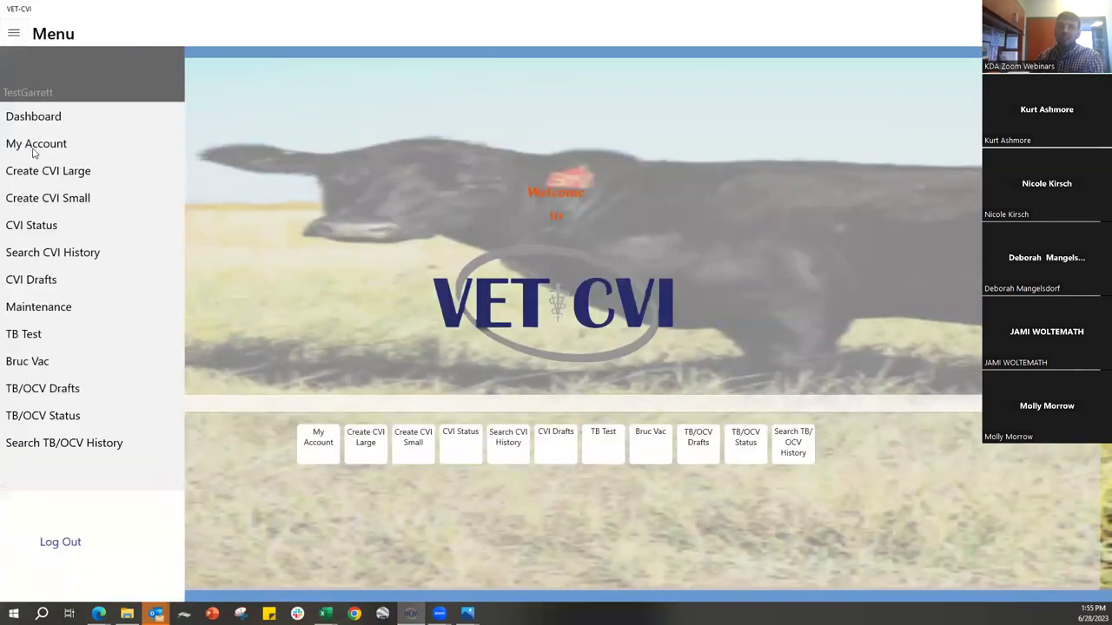
click(67, 543)
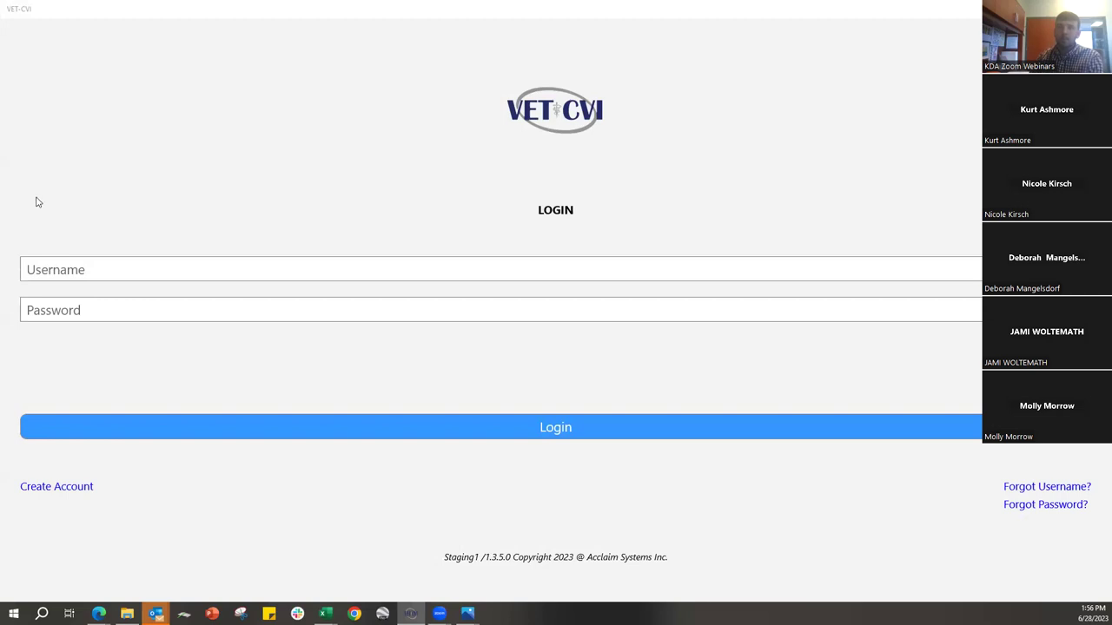
Sign in with the test account's username and password, retrying until the Kansas dashboard loads
click(102, 274)
text(t)
key(BackSpace)
text(TEST)
key(BackSpace)
key(BackSpace)
key(BackSpace)
text(estGarrett)
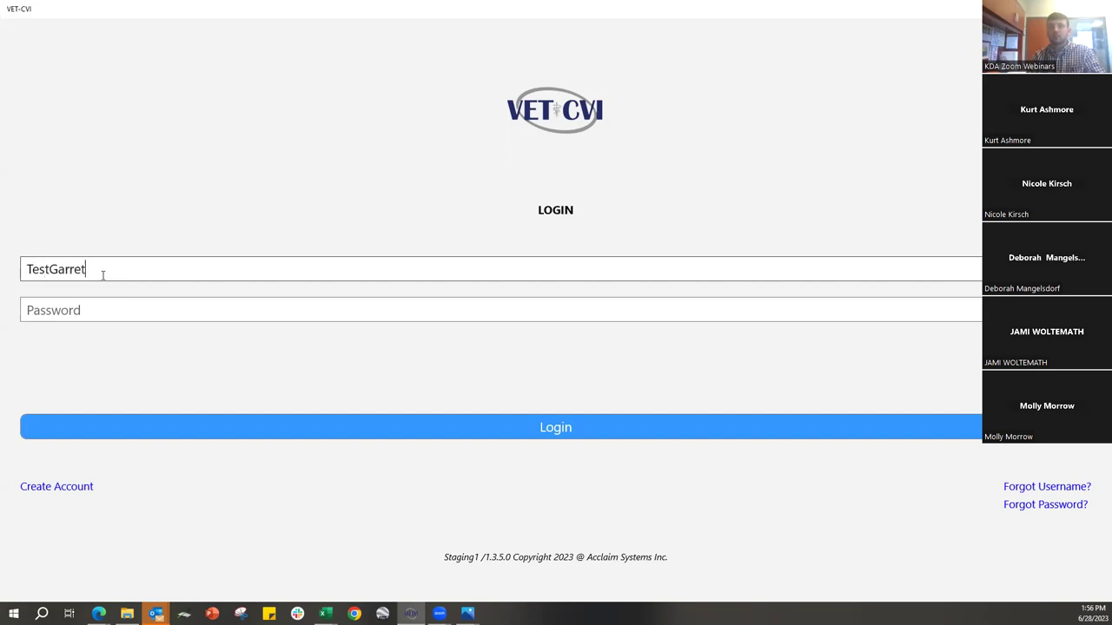
key(Tab)
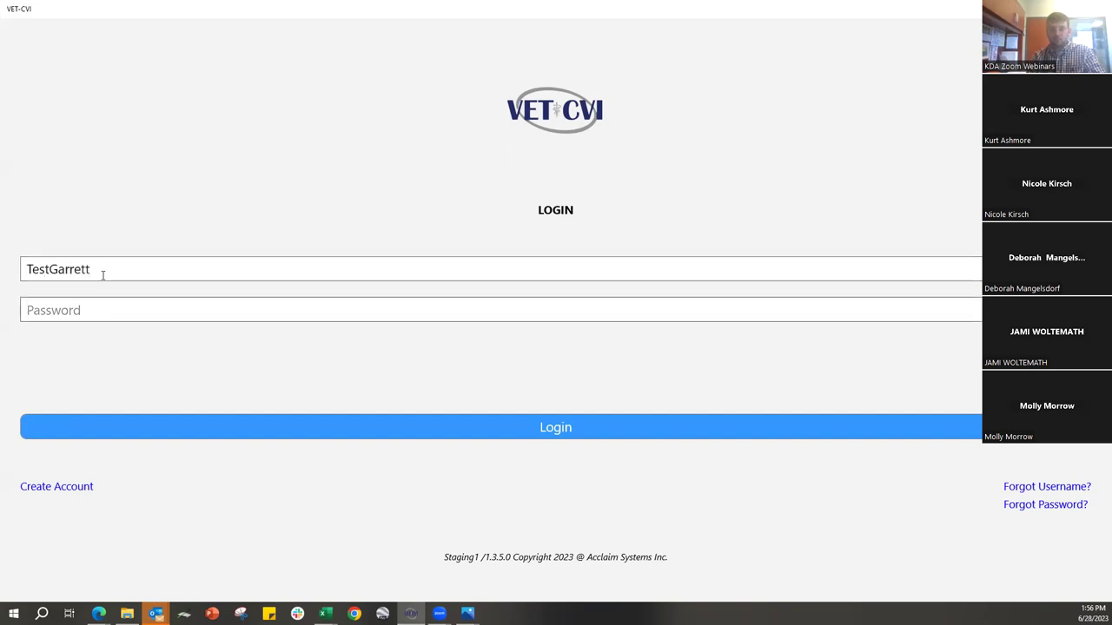
text(***********)
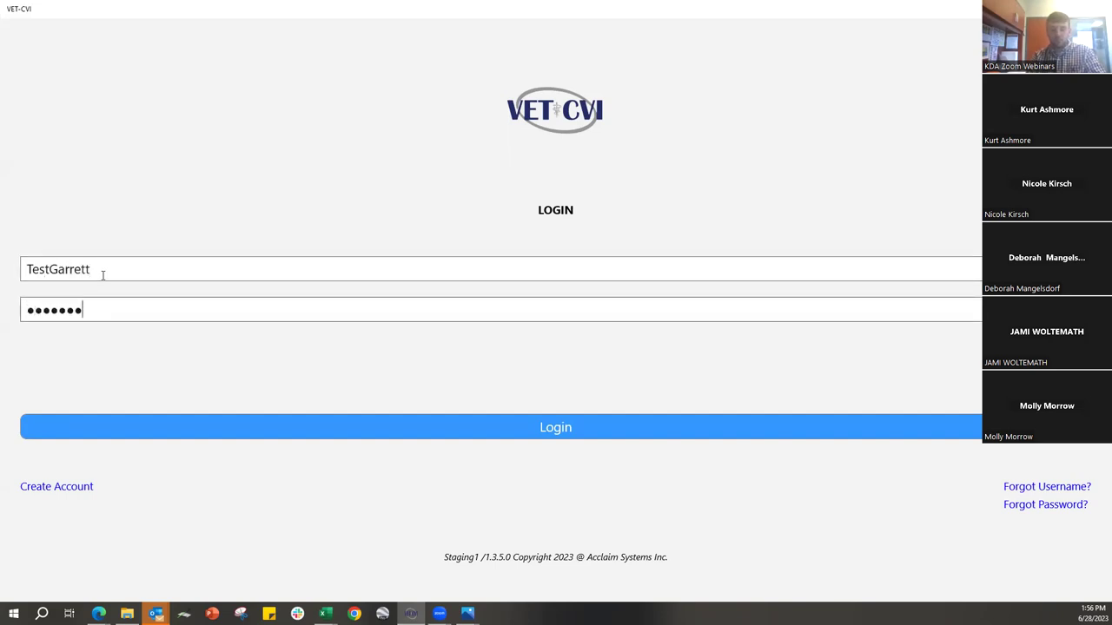
click(182, 423)
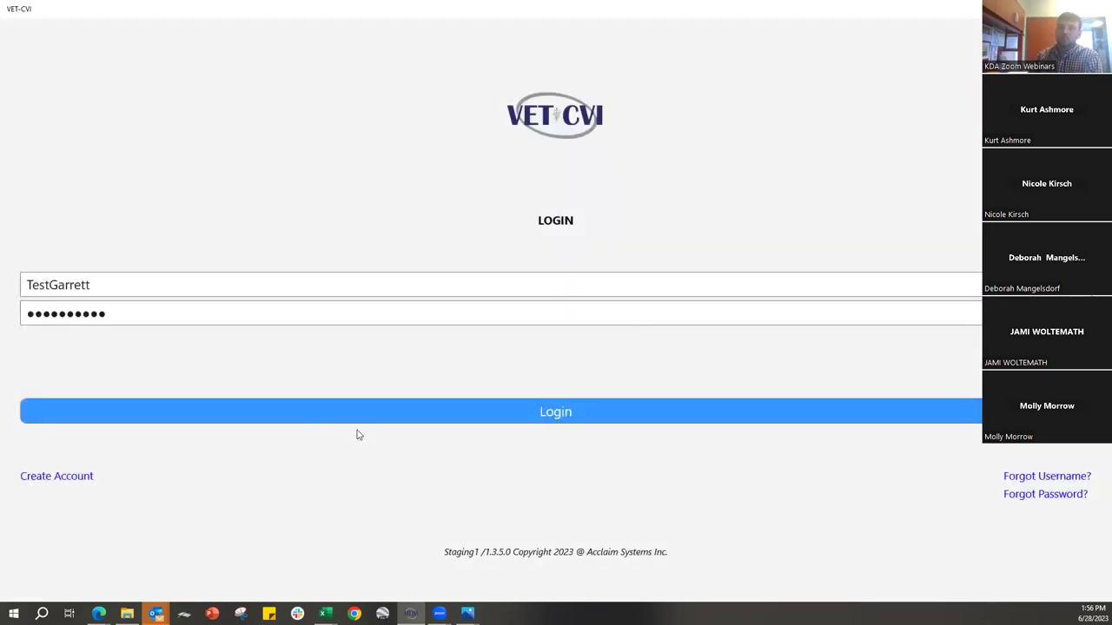
click(174, 315)
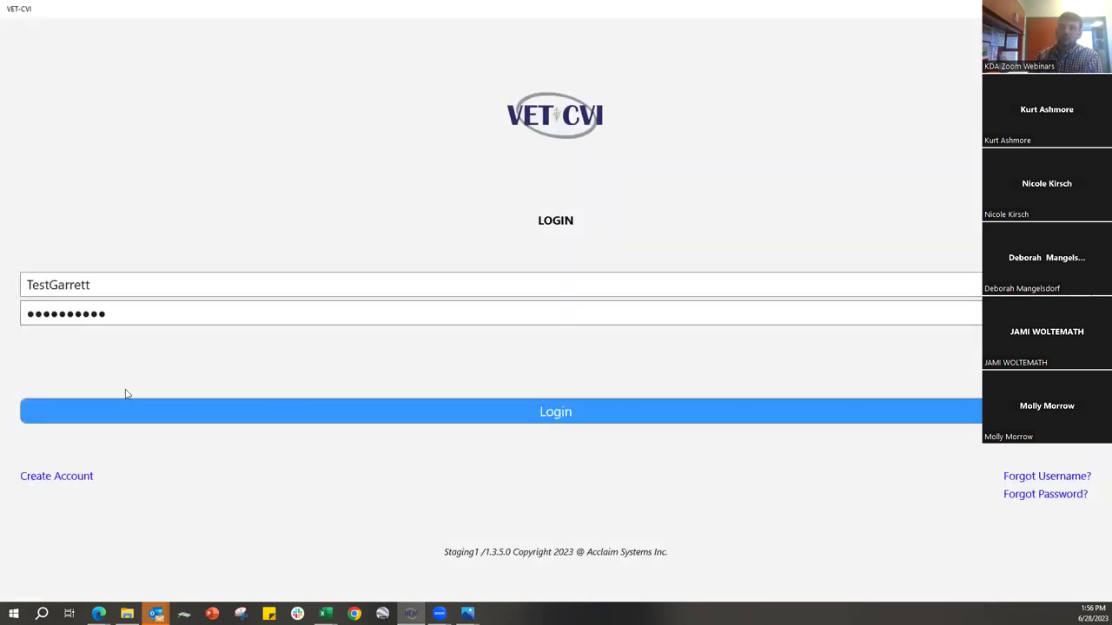
click(554, 413)
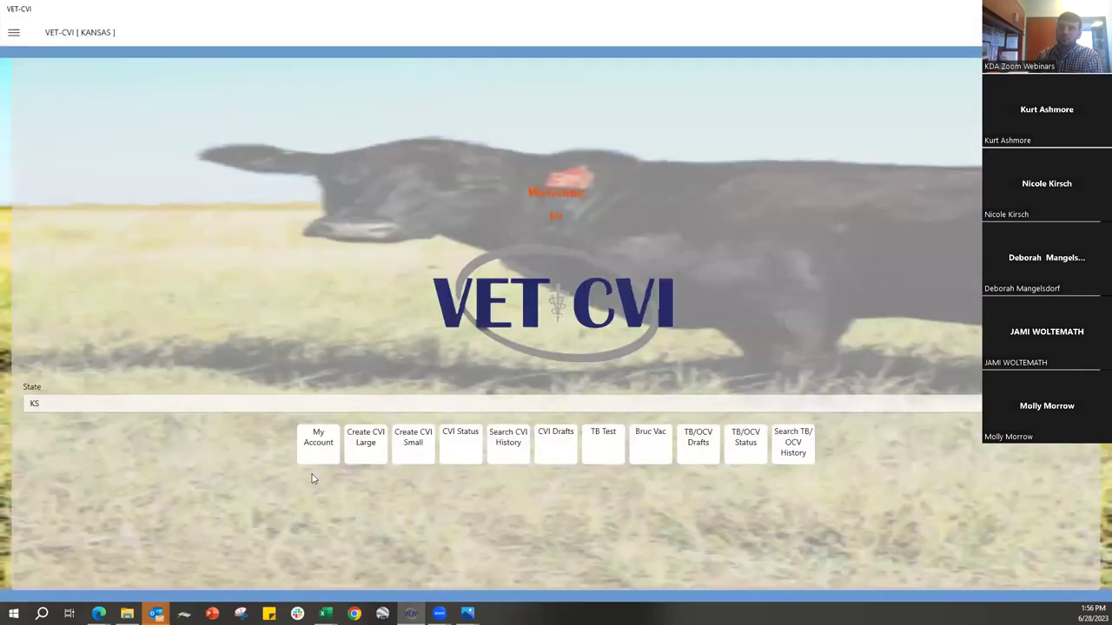
Run Sync CVI from the Maintenance page until it shows Success, then return to the home dashboard
click(329, 445)
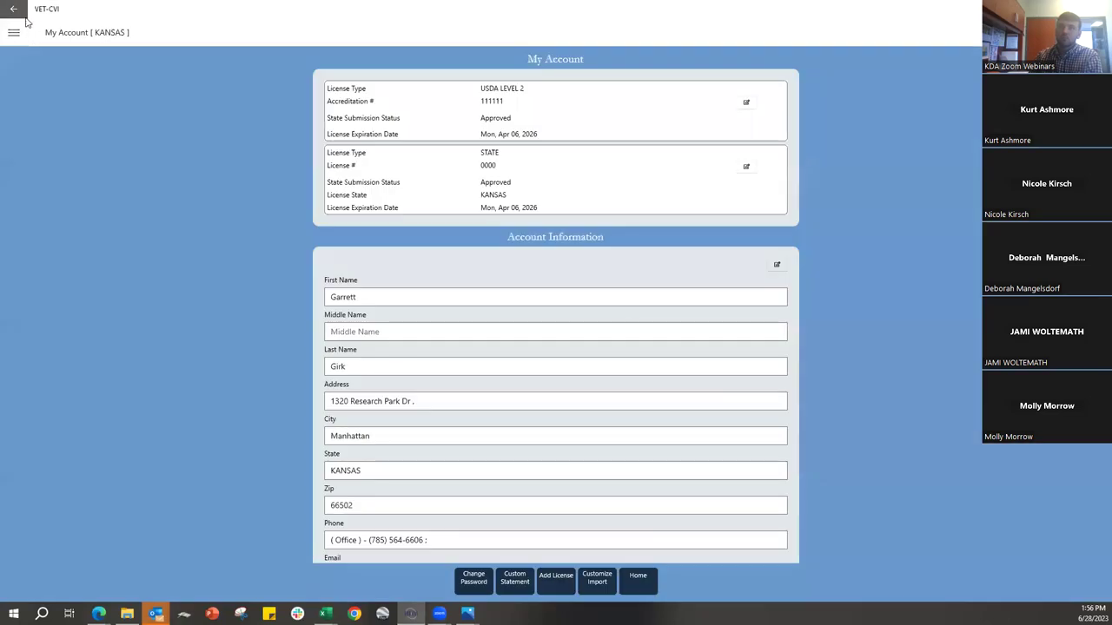
click(14, 33)
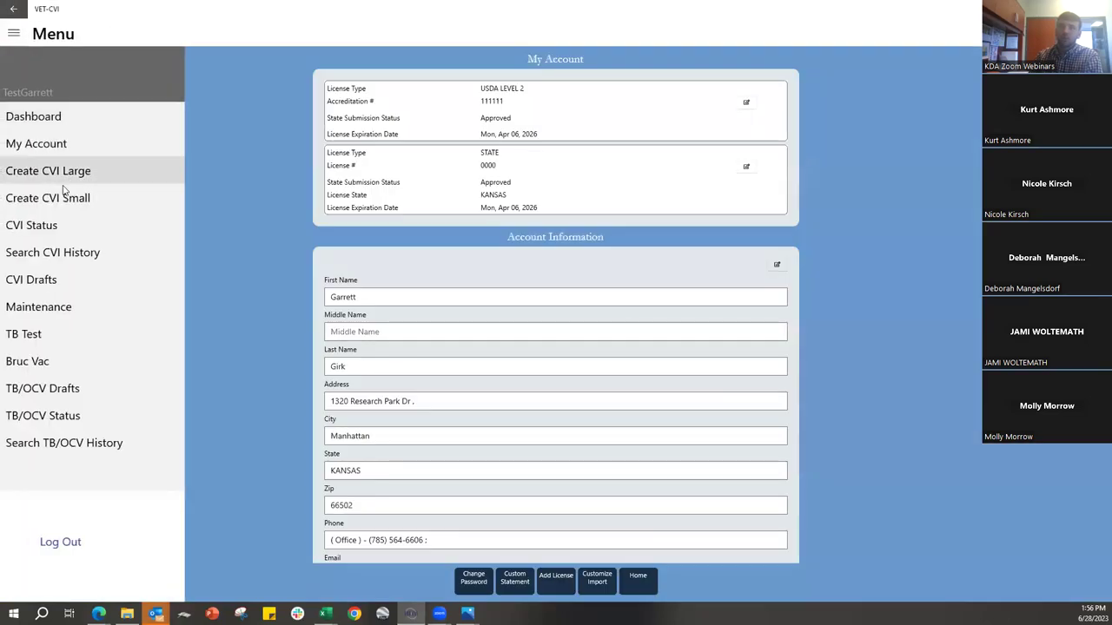
click(68, 310)
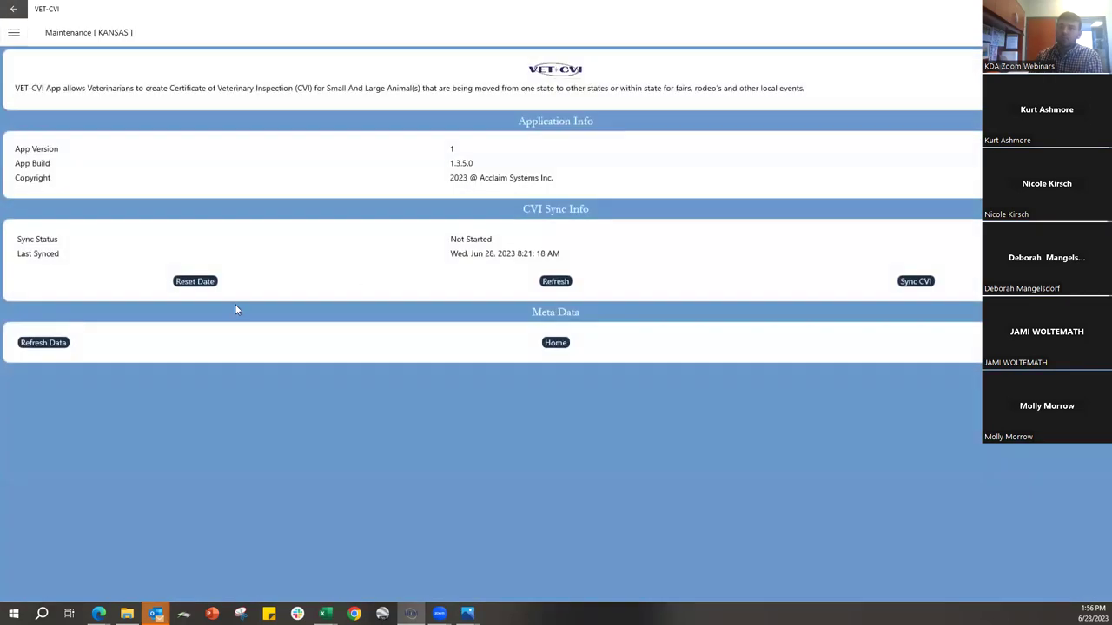
click(914, 283)
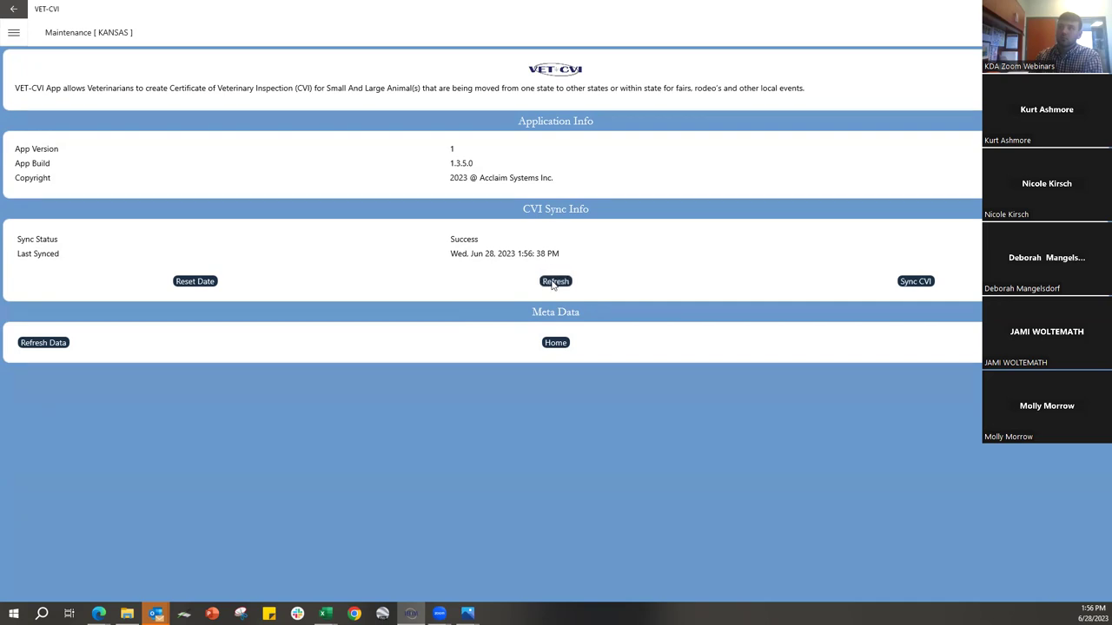
click(14, 8)
click(14, 9)
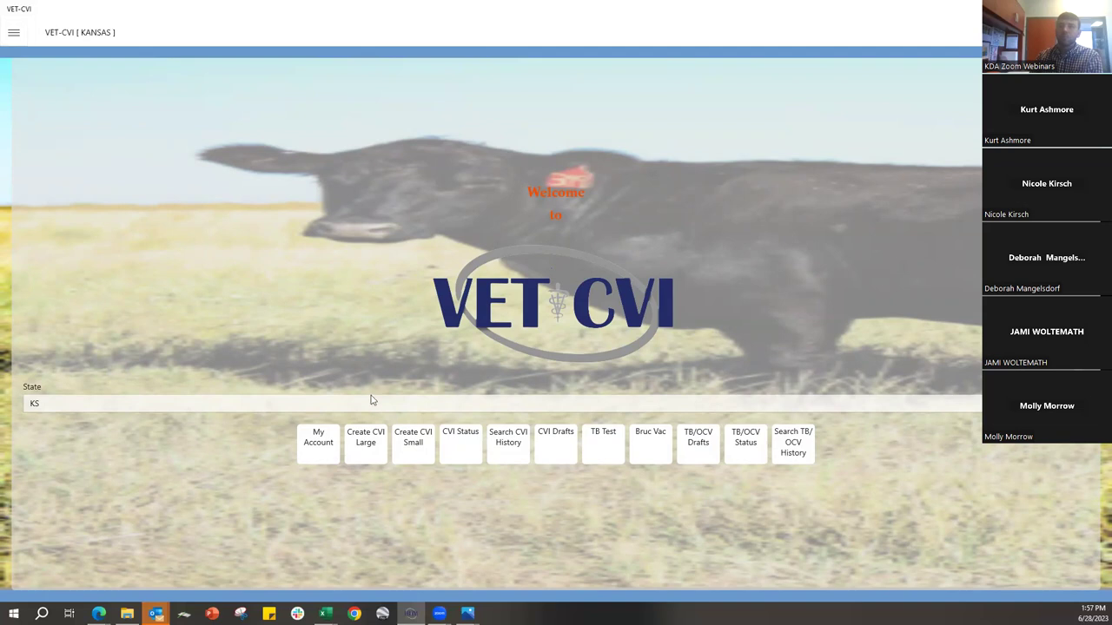
Open the USDA license for editing, keep USDA LEVEL 2 as license type, and leave without submitting
click(316, 447)
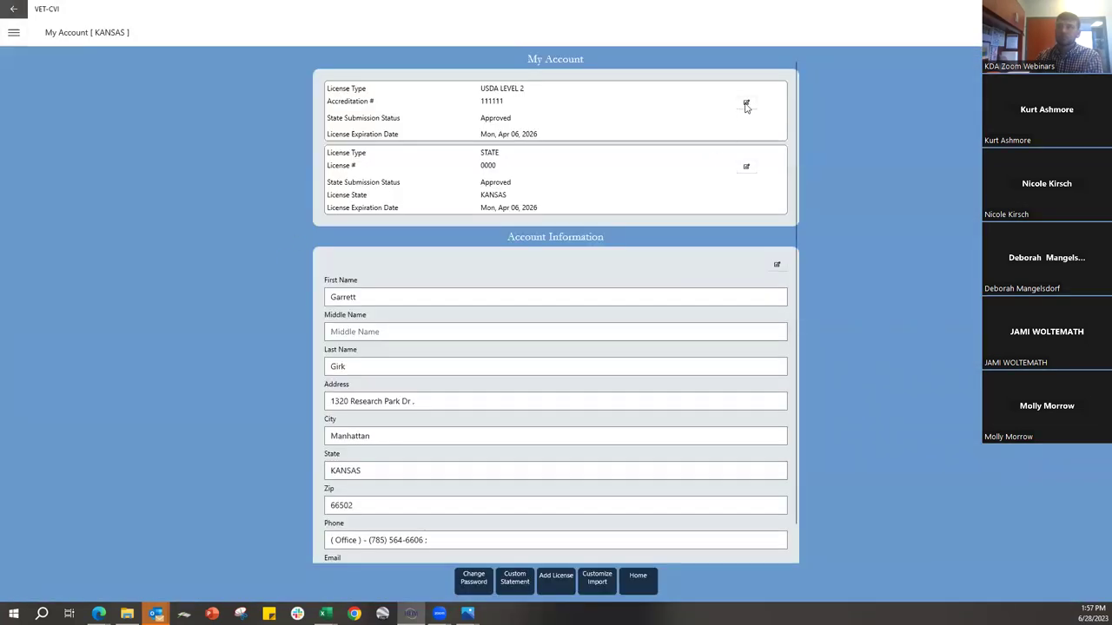
click(747, 104)
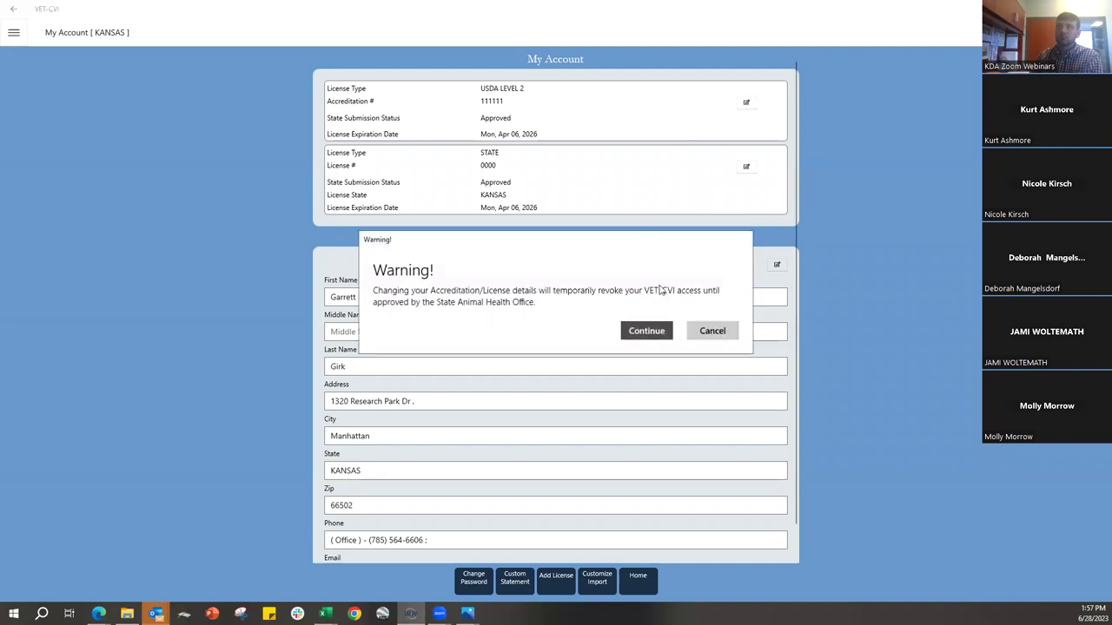
click(647, 329)
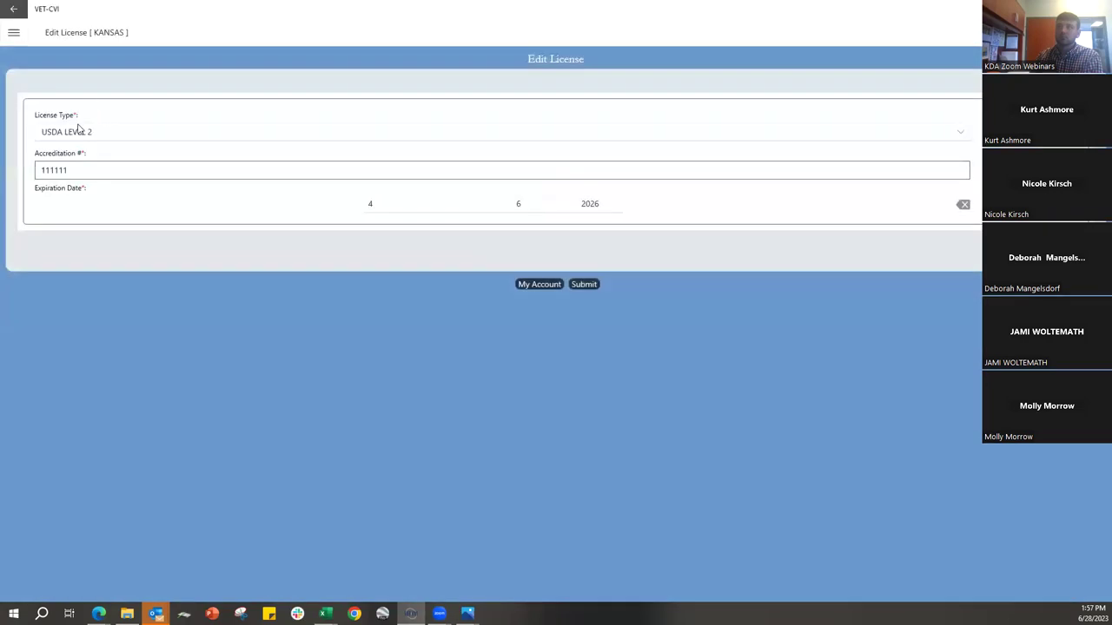
click(80, 132)
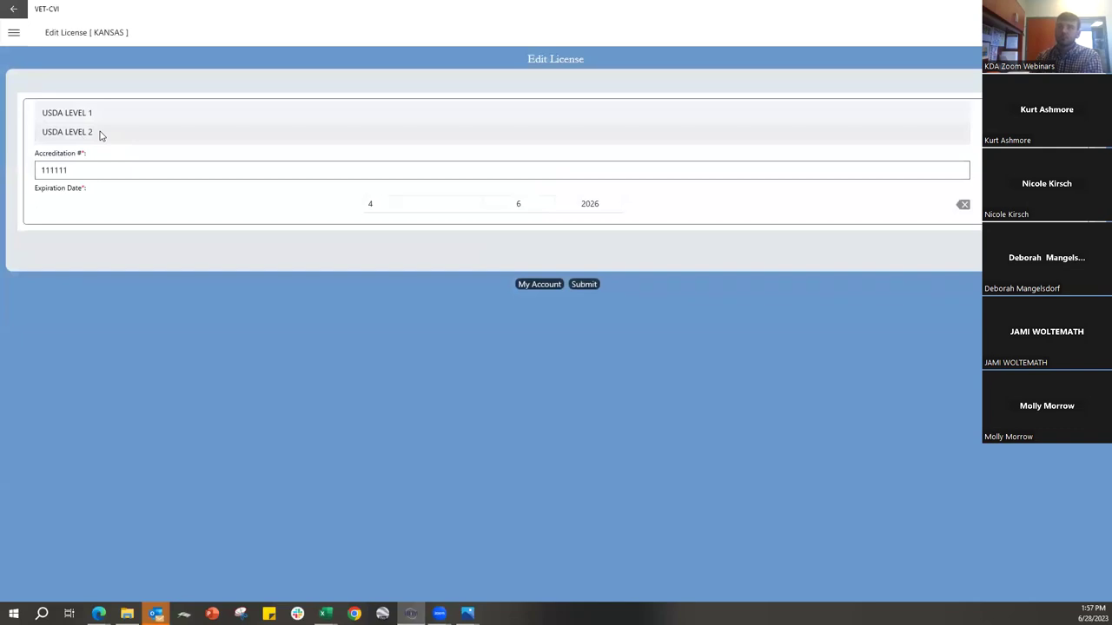
click(100, 133)
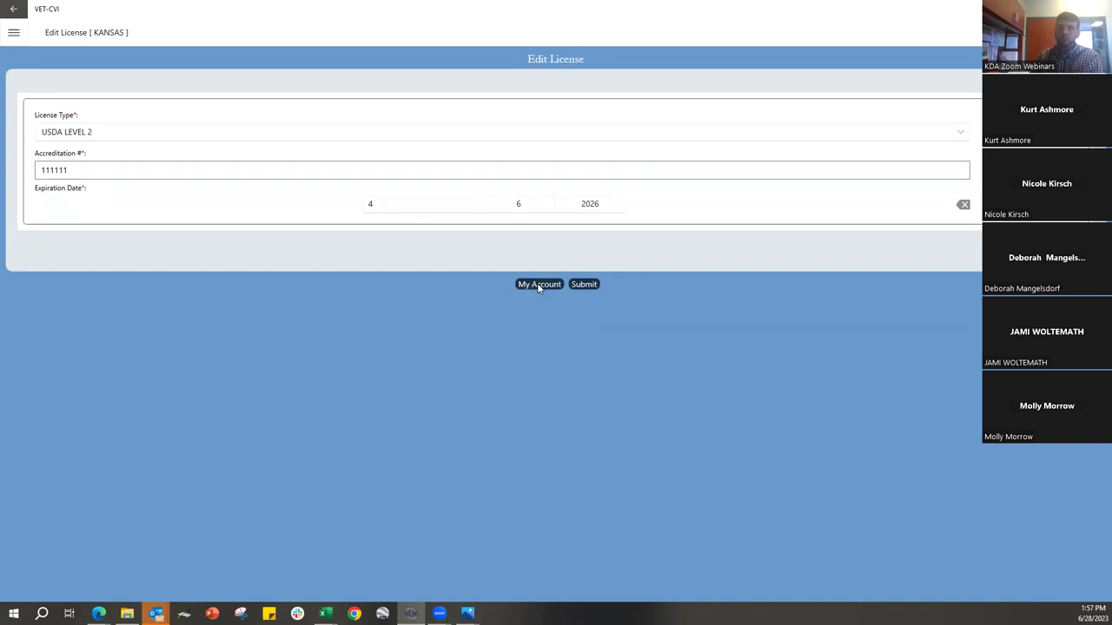
click(539, 285)
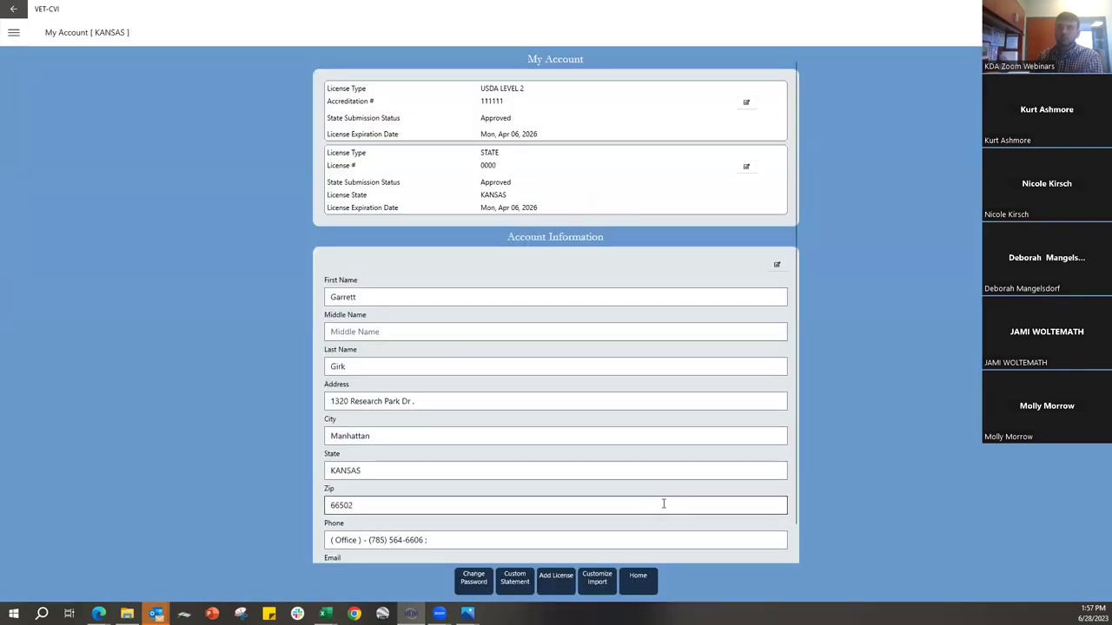
Return from My Account to the Kansas home dashboard via the Home button
click(647, 586)
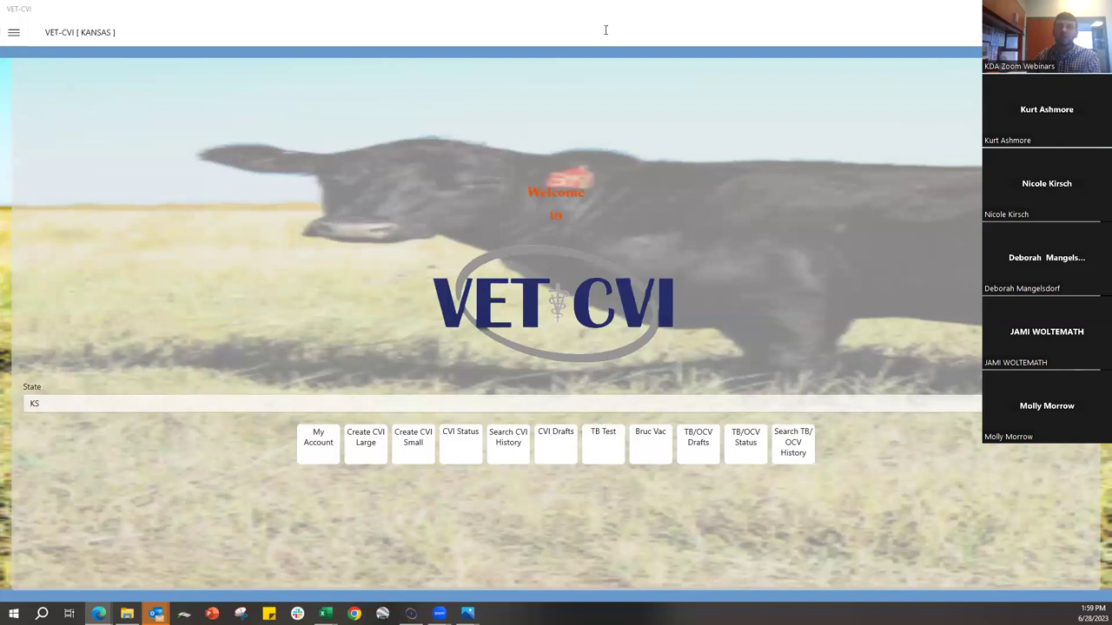
In Edge, go to the KDA Division of Animal Health page under Divisions & Programs
key(alt+Tab)
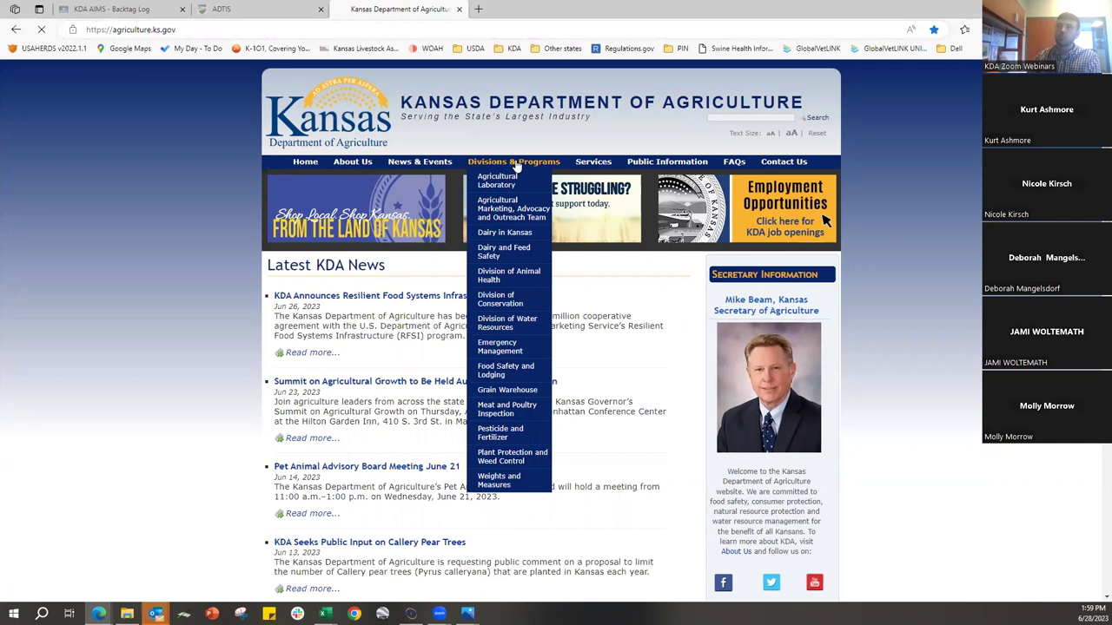
click(504, 233)
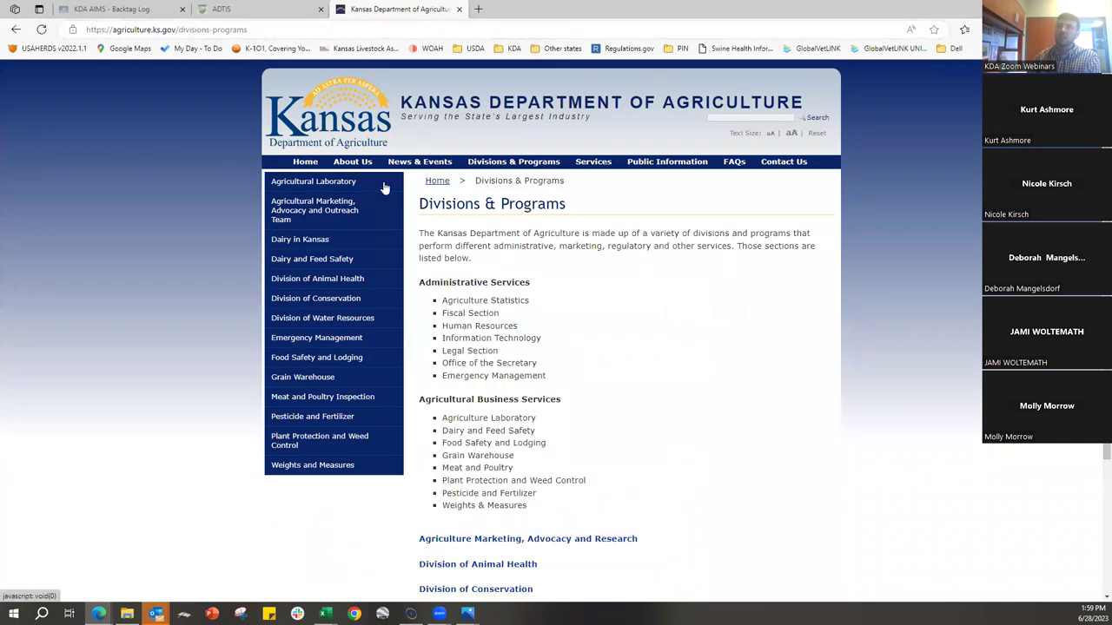
mouse_move(504, 161)
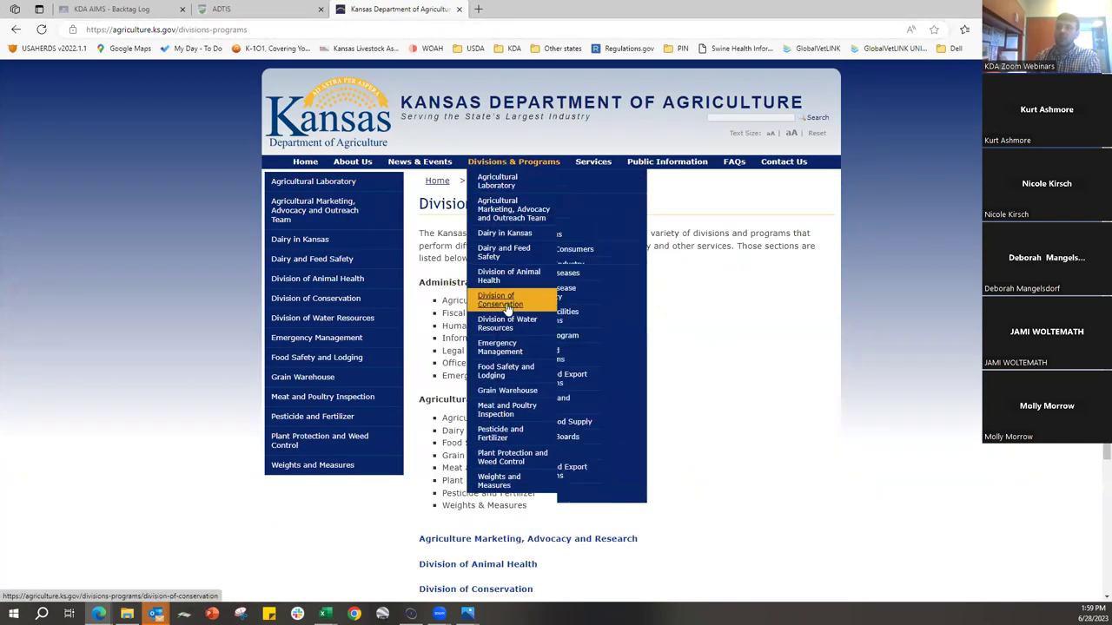
mouse_move(500, 301)
click(508, 277)
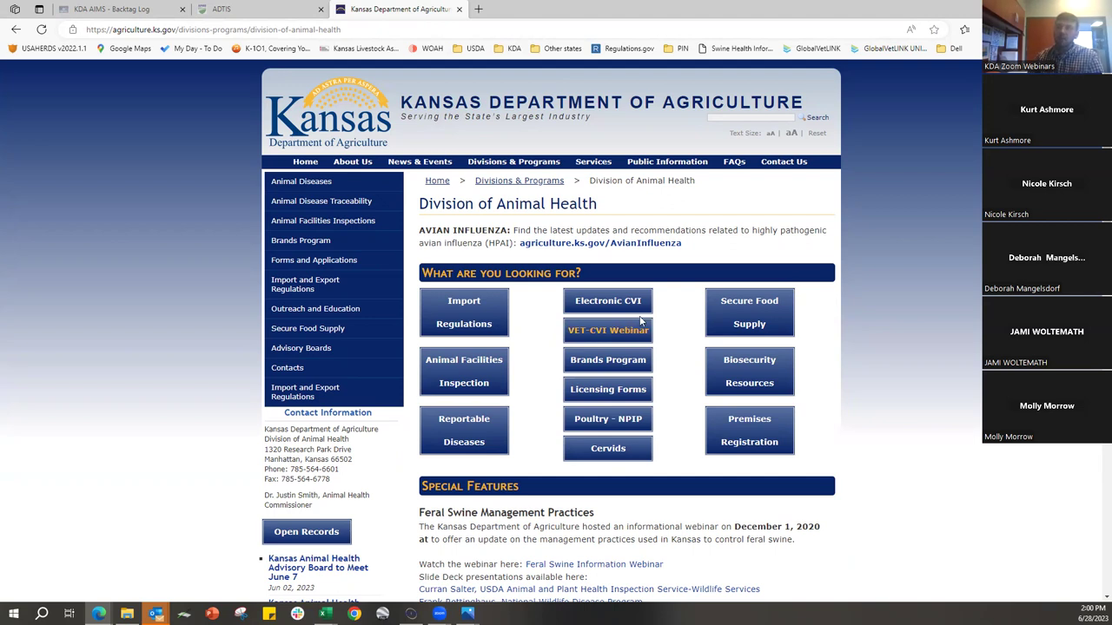
Open the Electronic Interstate CVI page and scroll through its comparison table and resources
click(643, 302)
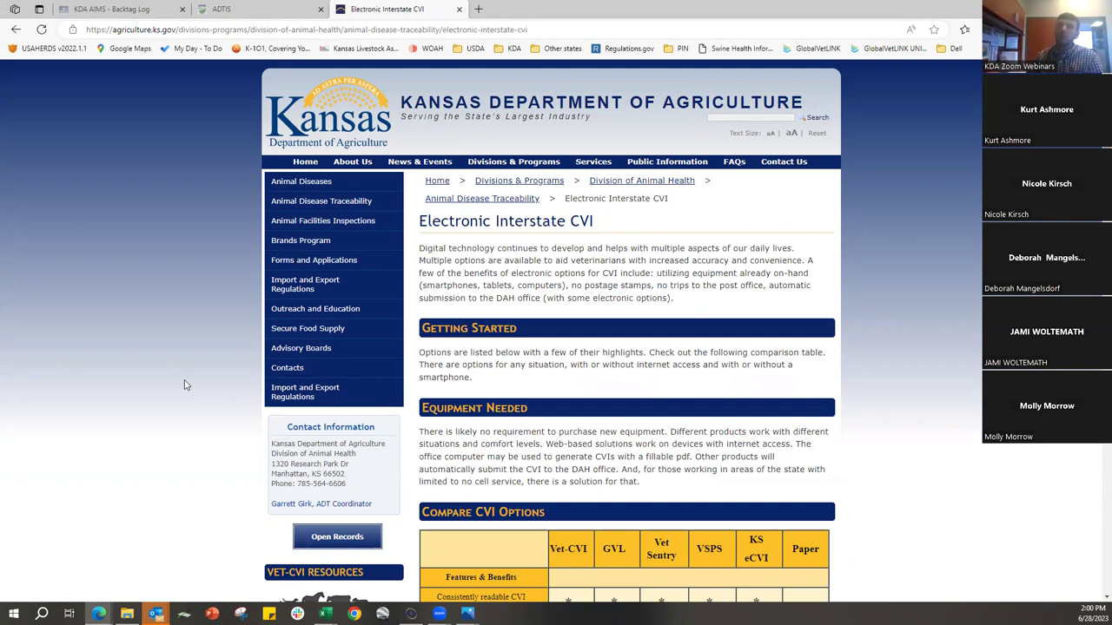
scroll(185, 385, down, 5)
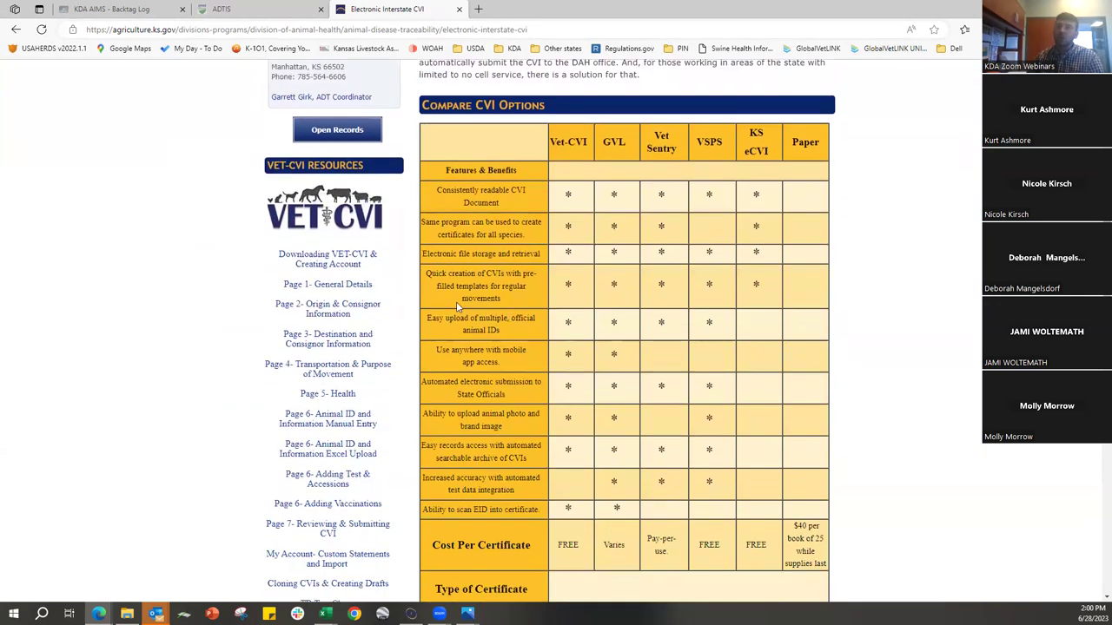
scroll(325, 527, up, 5)
Go from the KDA home page back to Electronic CVI and open the Page 6 Excel Upload tutorial
click(323, 108)
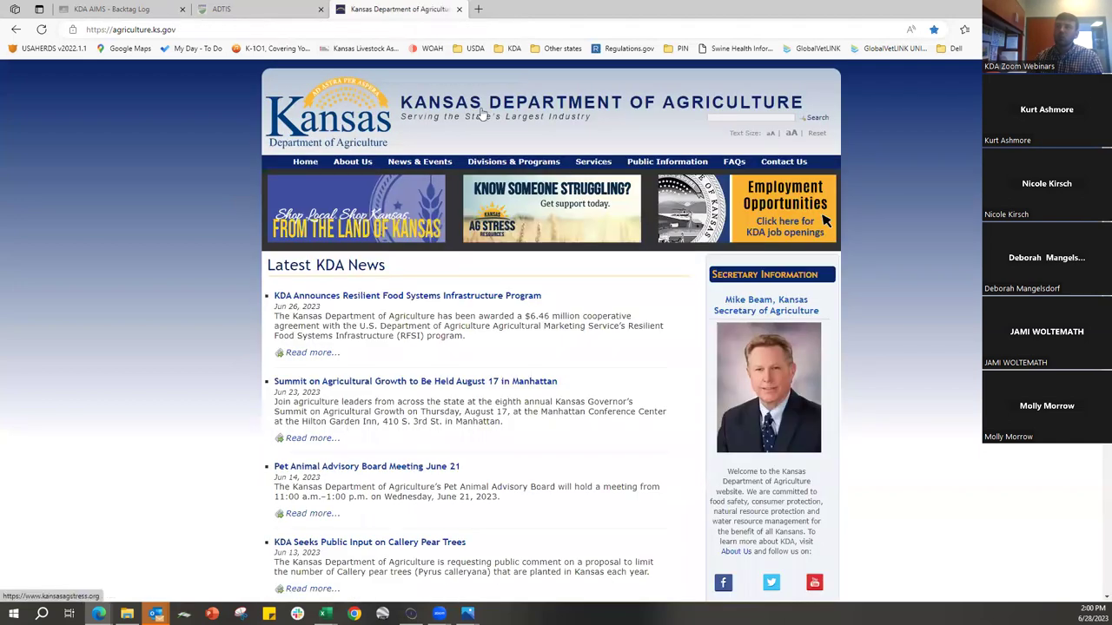
mouse_move(498, 165)
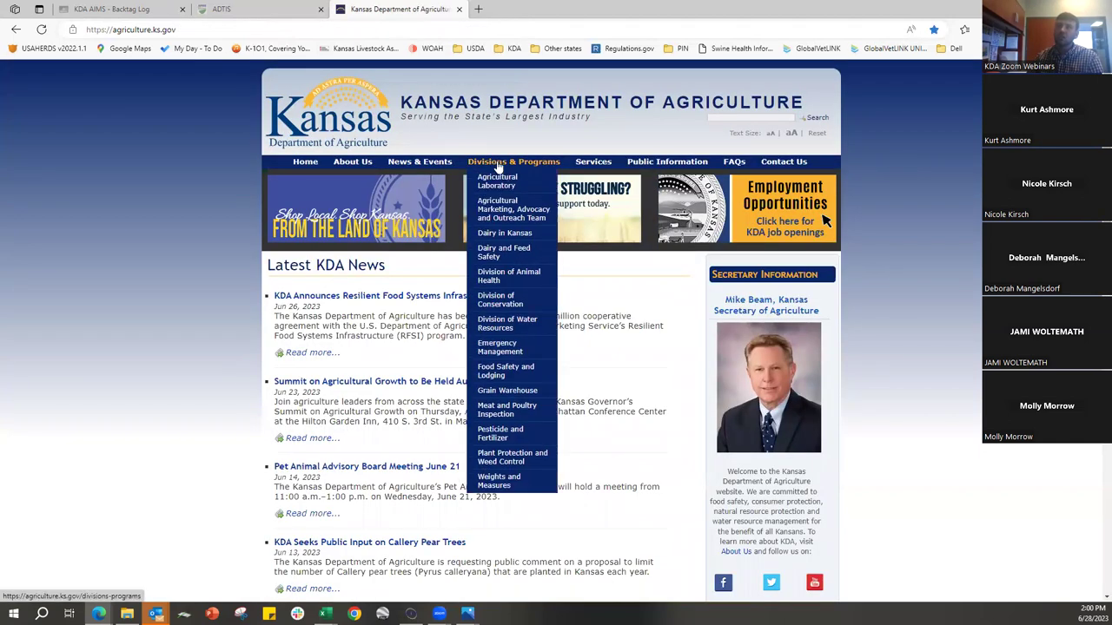
click(498, 278)
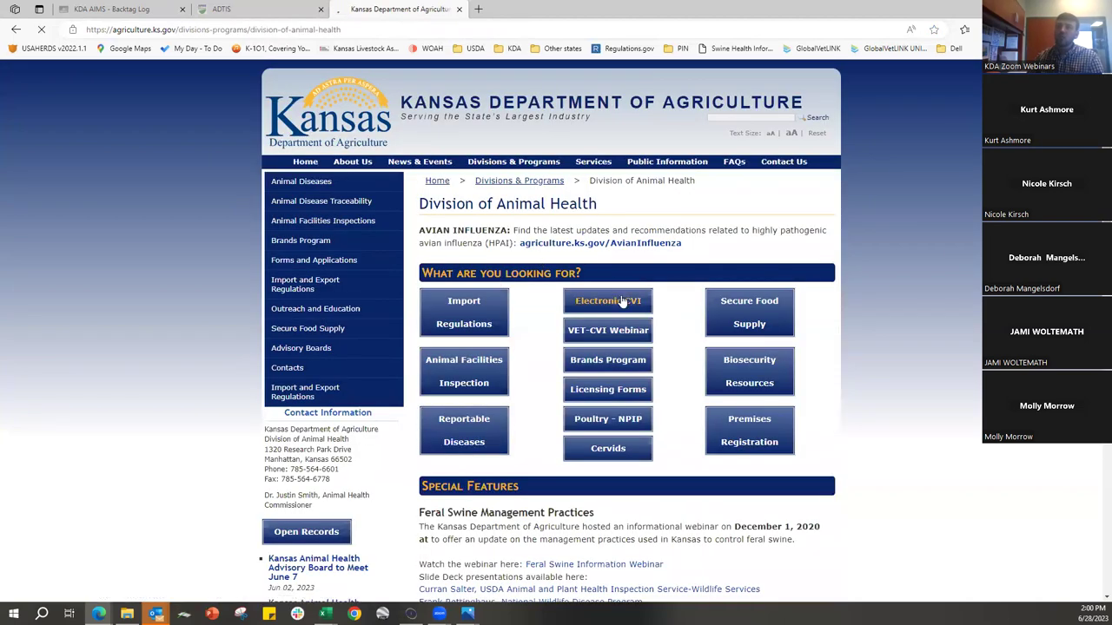
click(622, 301)
scroll(521, 261, down, 3)
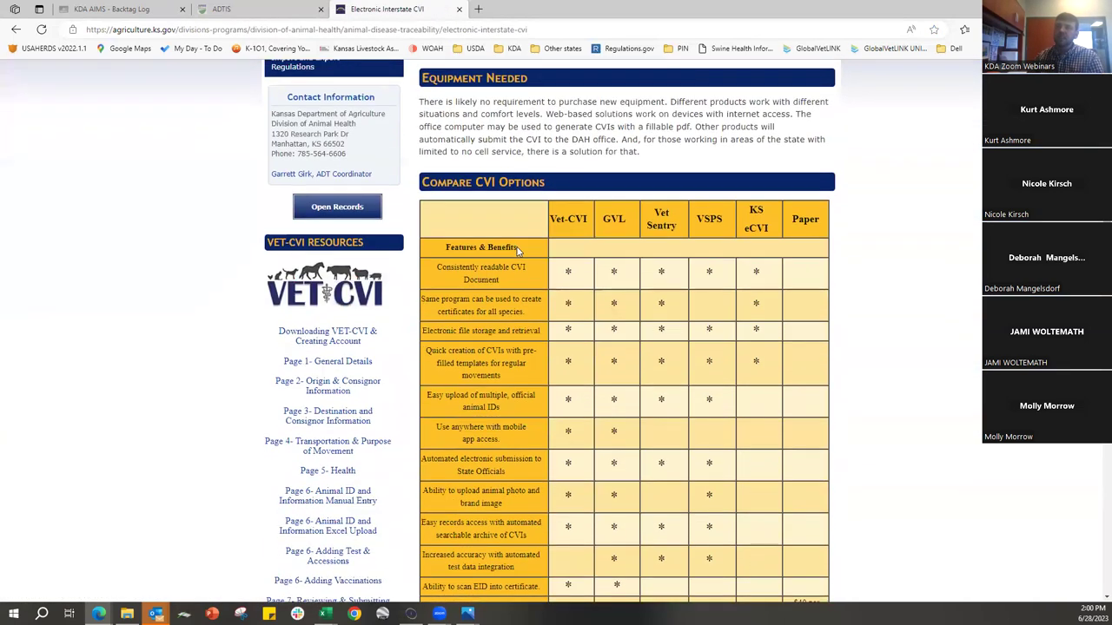
scroll(516, 249, down, 2)
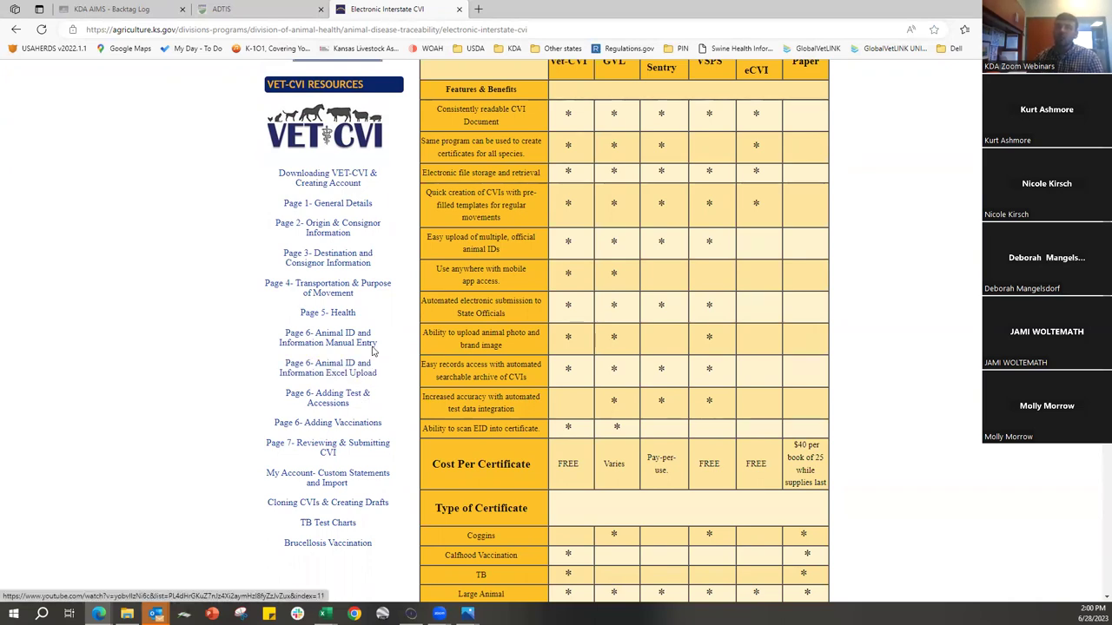
click(338, 369)
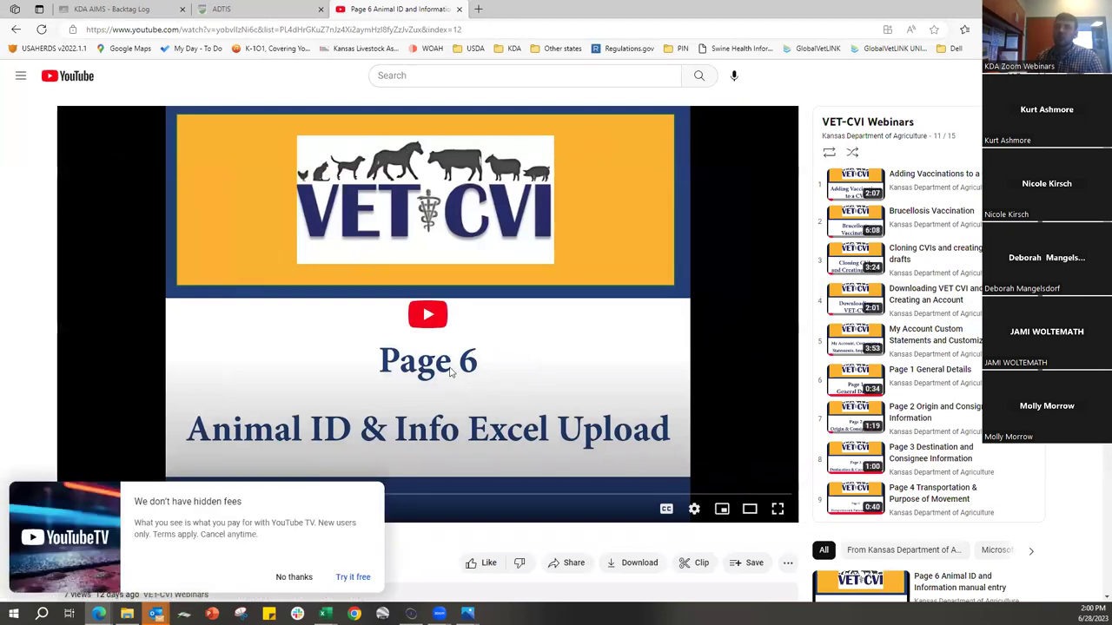
View the Page 6 Excel Upload video, then go back to the Electronic Interstate CVI page
click(16, 30)
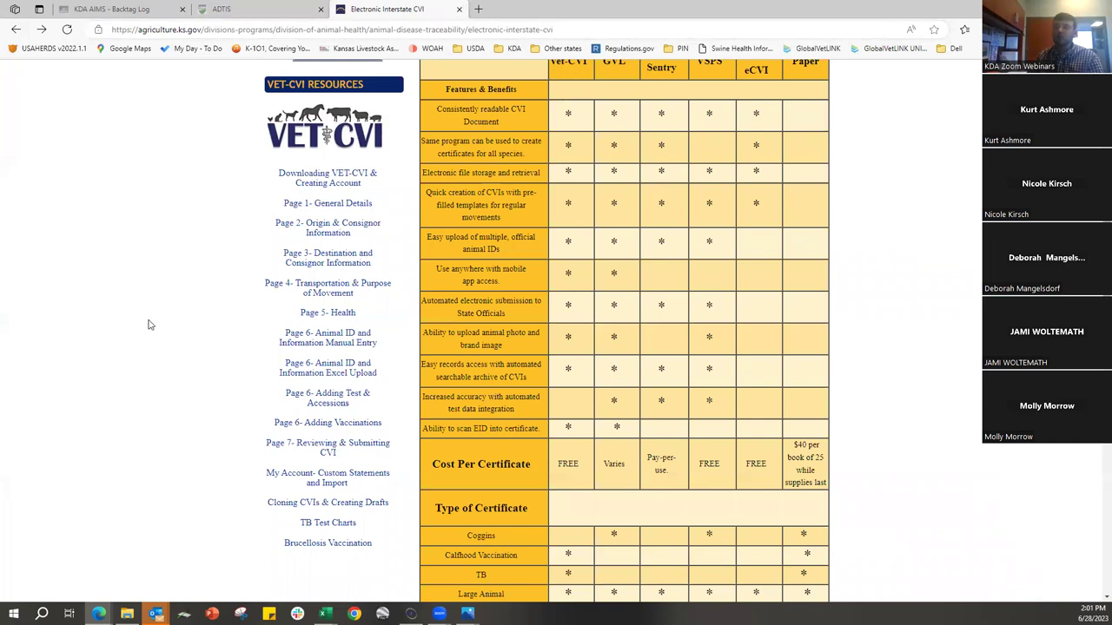
Scroll to the top of the Electronic CVI page and switch back to the VET-CVI app
scroll(149, 324, up, 5)
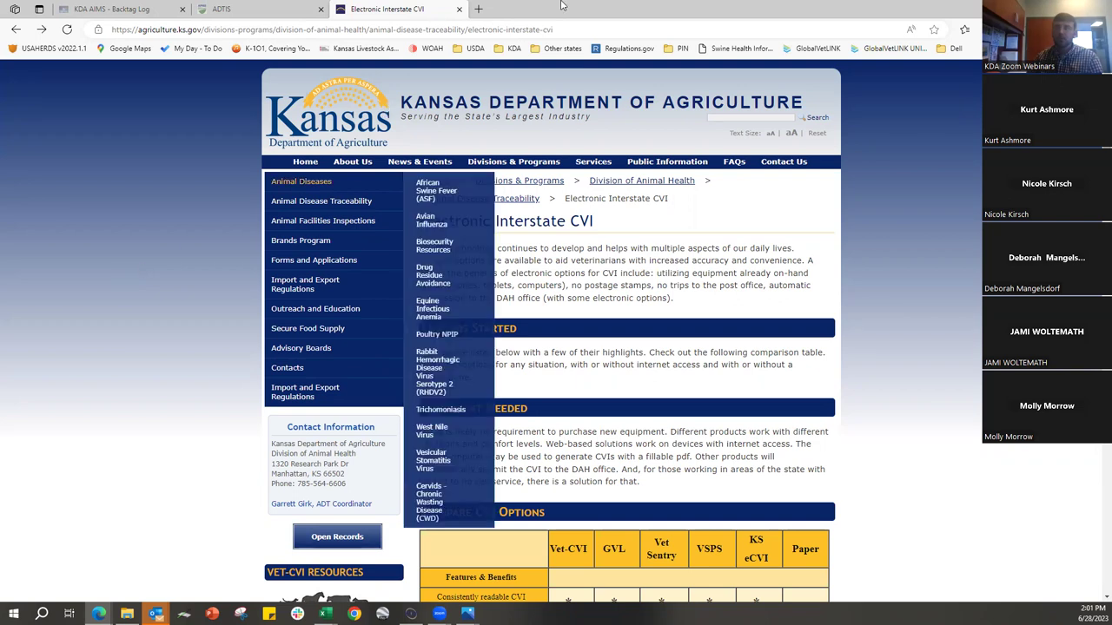
key(alt+Tab)
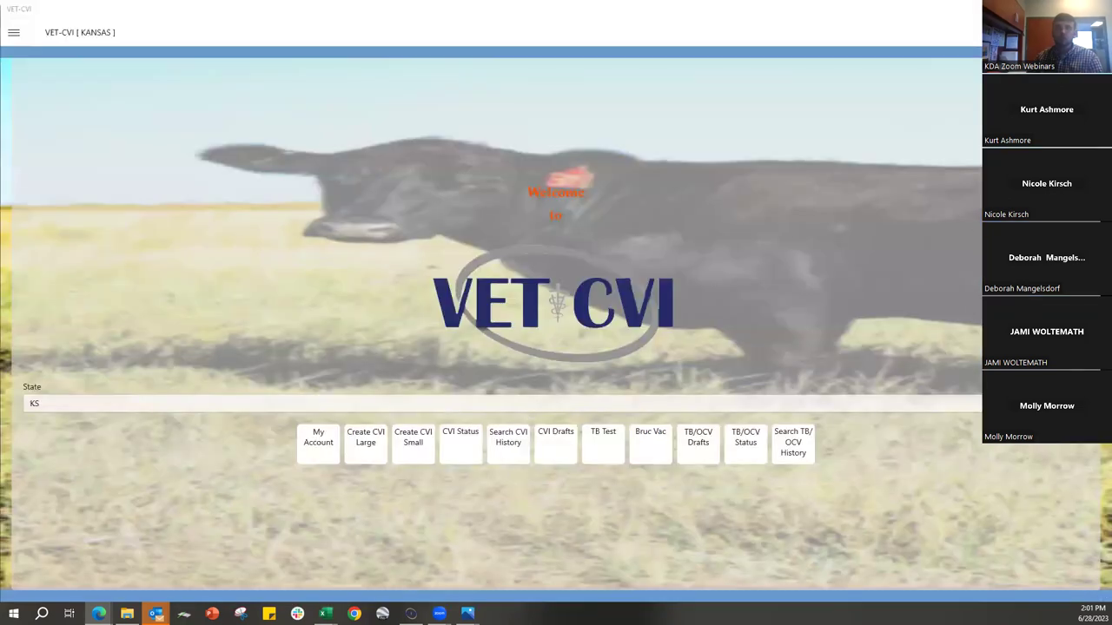